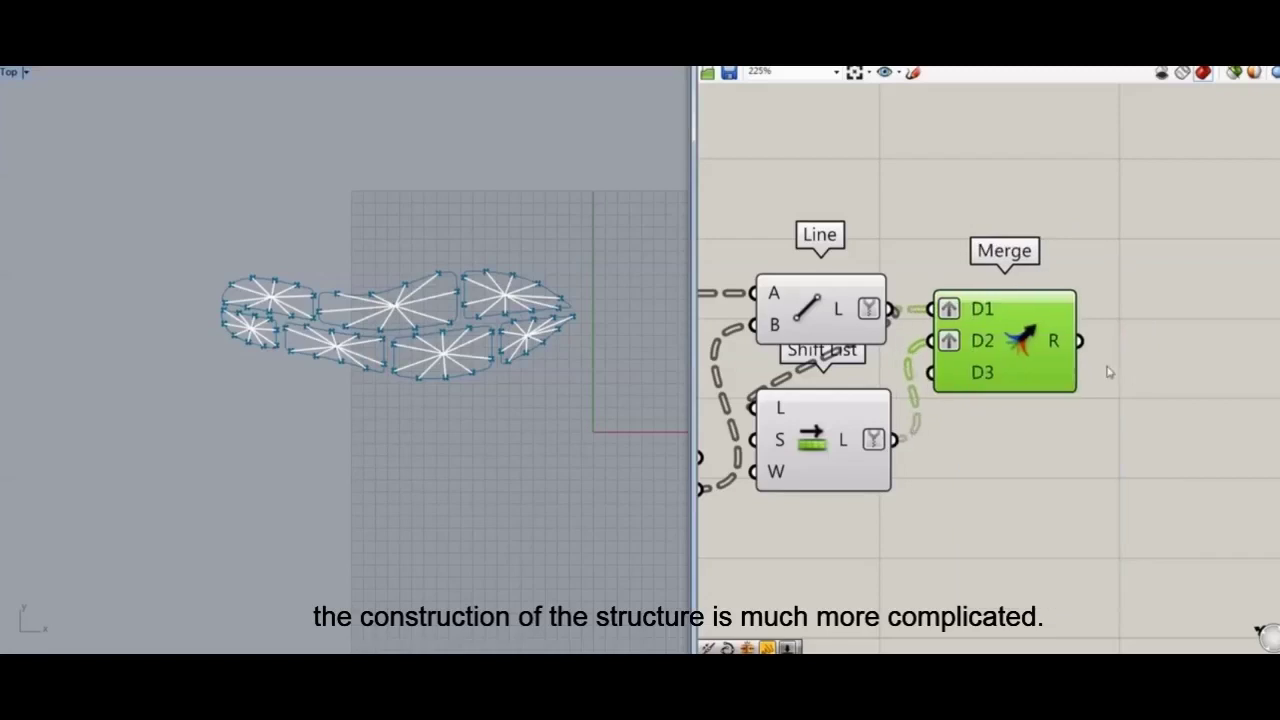
Attach a Param Viewer to the Merge result and feed the same result into a new Join Curves component
{"action": "left_click", "coordinate": [1010, 166]}
{"action": "right_click_drag", "start_coordinate": [1028, 274], "coordinate": [963, 309]}
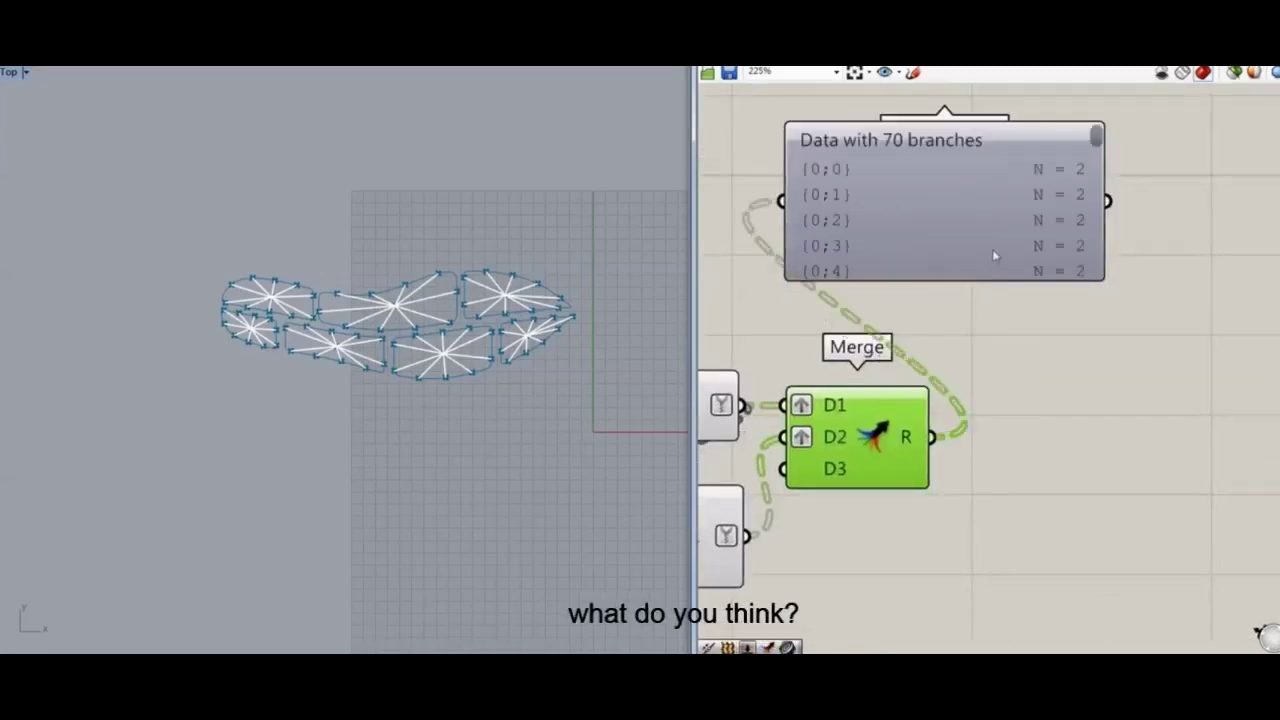
{"action": "double_click", "coordinate": [1060, 415]}
{"action": "type", "text": "join"}
{"action": "left_click", "coordinate": [1036, 376]}
{"action": "left_click_drag", "start_coordinate": [934, 437], "coordinate": [1008, 413]}
{"action": "left_click_drag", "start_coordinate": [1060, 430], "coordinate": [1038, 453]}
Add a Fillet Distance component beside Join Curves and wire the joined curves into its curve input
{"action": "left_click", "coordinate": [1110, 503]}
{"action": "right_click_drag", "start_coordinate": [1110, 503], "coordinate": [942, 443]}
{"action": "left_click", "coordinate": [888, 408]}
{"action": "scroll", "coordinate": [485, 312], "scroll_direction": "up", "scroll_amount": 6}
{"action": "double_click", "coordinate": [1111, 400]}
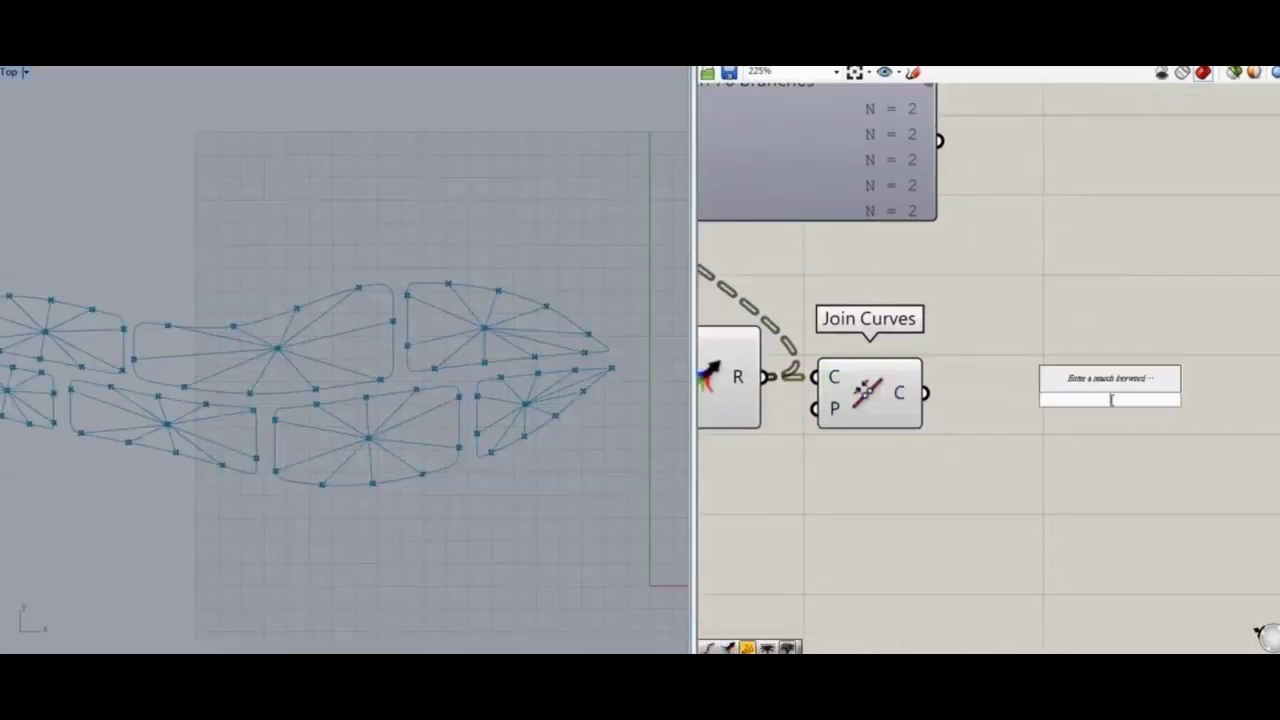
{"action": "type", "text": "filter dis"}
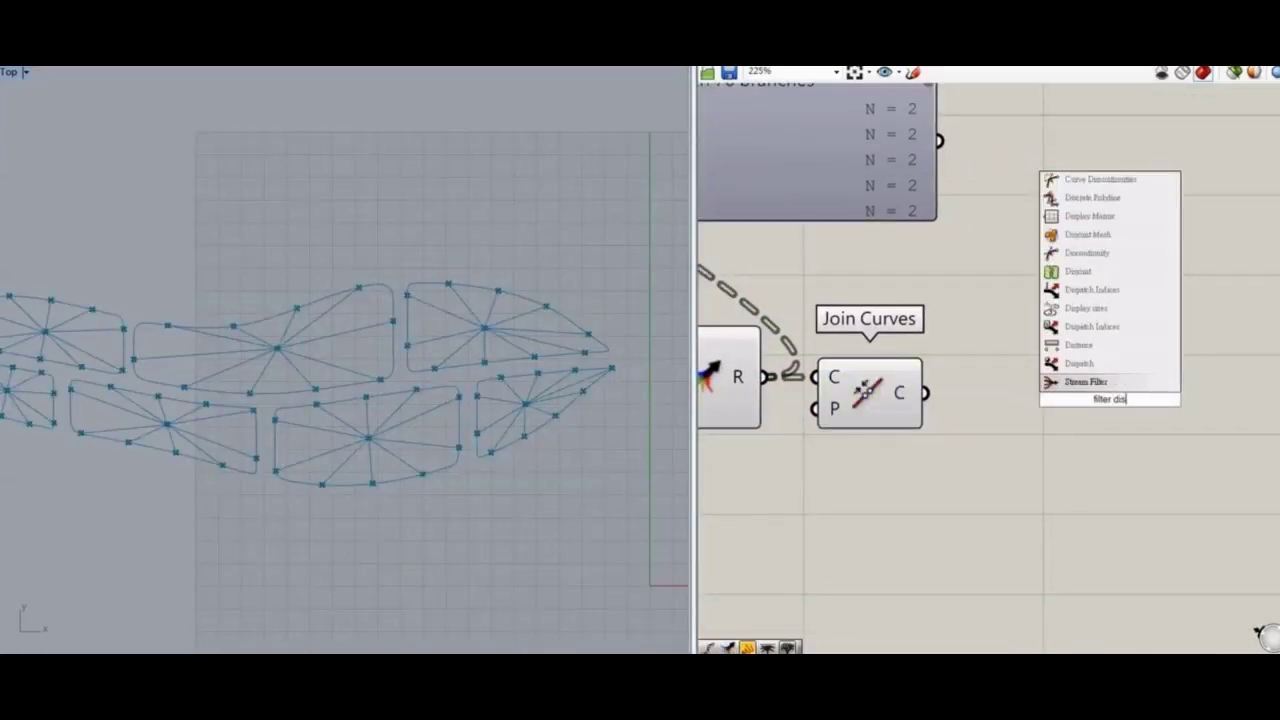
{"action": "left_click", "coordinate": [1081, 331]}
{"action": "left_click_drag", "start_coordinate": [926, 393], "coordinate": [1027, 427]}
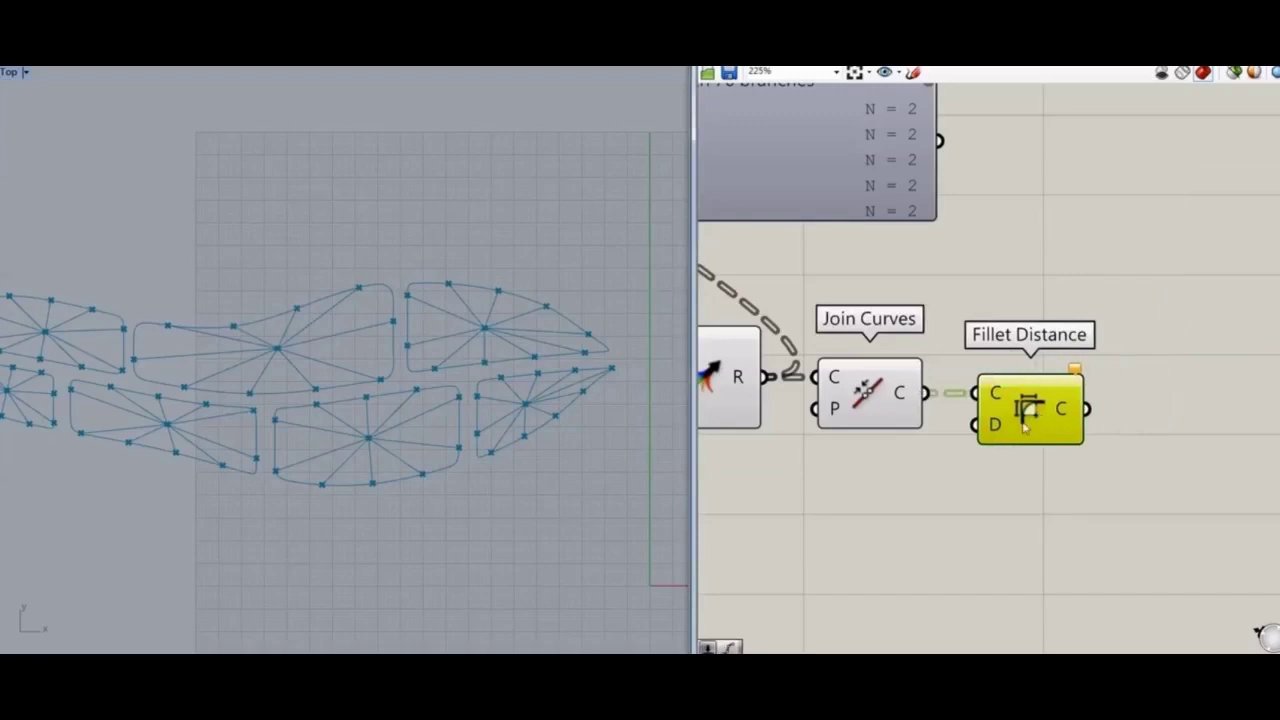
Add a decimal slider for the Fillet Distance component's distance input and set it to about 8.48
{"action": "double_click", "coordinate": [820, 510]}
{"action": "type", "text": "6.0"}
{"action": "key", "text": "Return"}
{"action": "left_click_drag", "start_coordinate": [946, 509], "coordinate": [975, 424]}
{"action": "scroll", "coordinate": [729, 487], "scroll_direction": "up", "scroll_amount": 3}
{"action": "left_click_drag", "start_coordinate": [994, 522], "coordinate": [1071, 523]}
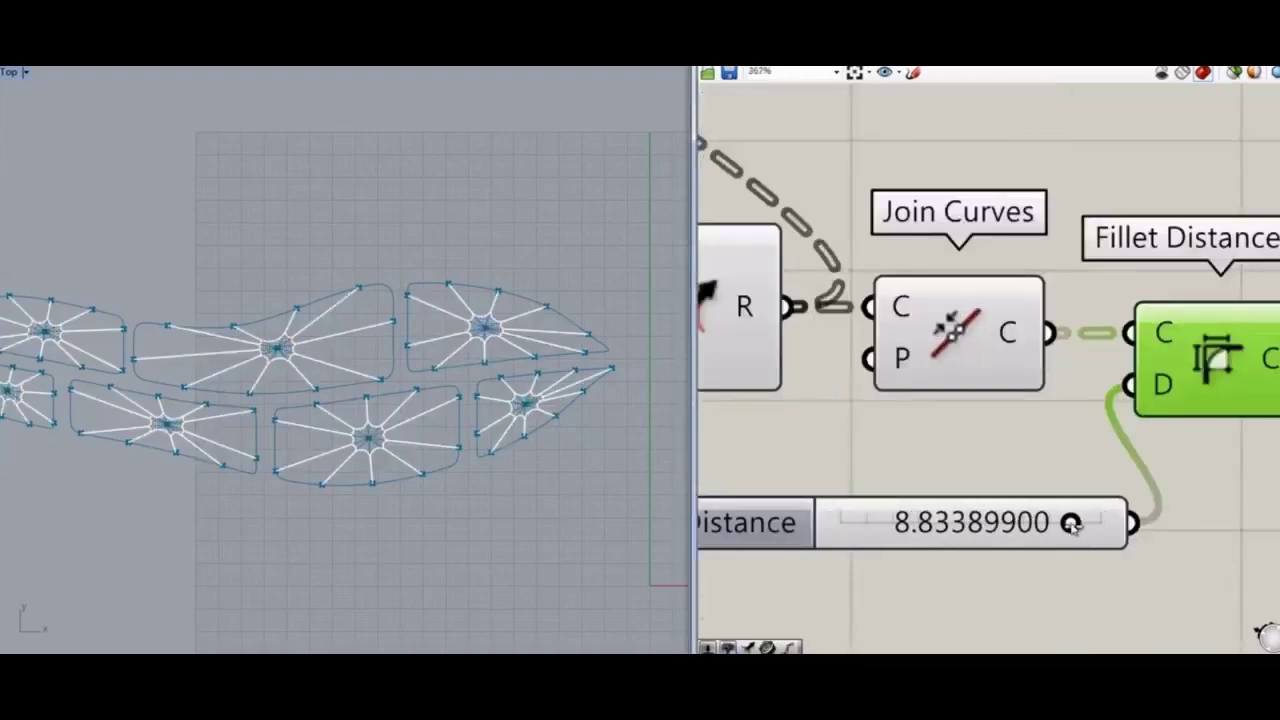
Hide the preview of the Merge and Join Curves components and place the Distance slider just above them
{"action": "right_click_drag", "start_coordinate": [978, 436], "coordinate": [890, 408]}
{"action": "scroll", "coordinate": [890, 408], "scroll_direction": "down", "scroll_amount": 3}
{"action": "left_click_drag", "start_coordinate": [890, 410], "coordinate": [765, 345]}
{"action": "middle_click", "coordinate": [1004, 337]}
{"action": "left_click", "coordinate": [1071, 328]}
{"action": "left_click_drag", "start_coordinate": [949, 452], "coordinate": [899, 283]}
Duplicate the Curve parameter that feeds Divide Curve, place the copy below the Area component and graft it
{"action": "right_click_drag", "start_coordinate": [948, 467], "coordinate": [1115, 412]}
{"action": "scroll", "coordinate": [1115, 412], "scroll_direction": "down", "scroll_amount": 3}
{"action": "right_click_drag", "start_coordinate": [848, 426], "coordinate": [997, 416]}
{"action": "left_click", "coordinate": [918, 316]}
{"action": "key", "text": "ctrl+c"}
{"action": "key", "text": "ctrl+v"}
{"action": "scroll", "coordinate": [1040, 466], "scroll_direction": "up", "scroll_amount": 2}
{"action": "left_click_drag", "start_coordinate": [926, 318], "coordinate": [983, 478]}
{"action": "right_click", "coordinate": [1050, 465]}
{"action": "left_click", "coordinate": [1095, 543]}
{"action": "right_click_drag", "start_coordinate": [1093, 492], "coordinate": [1016, 485]}
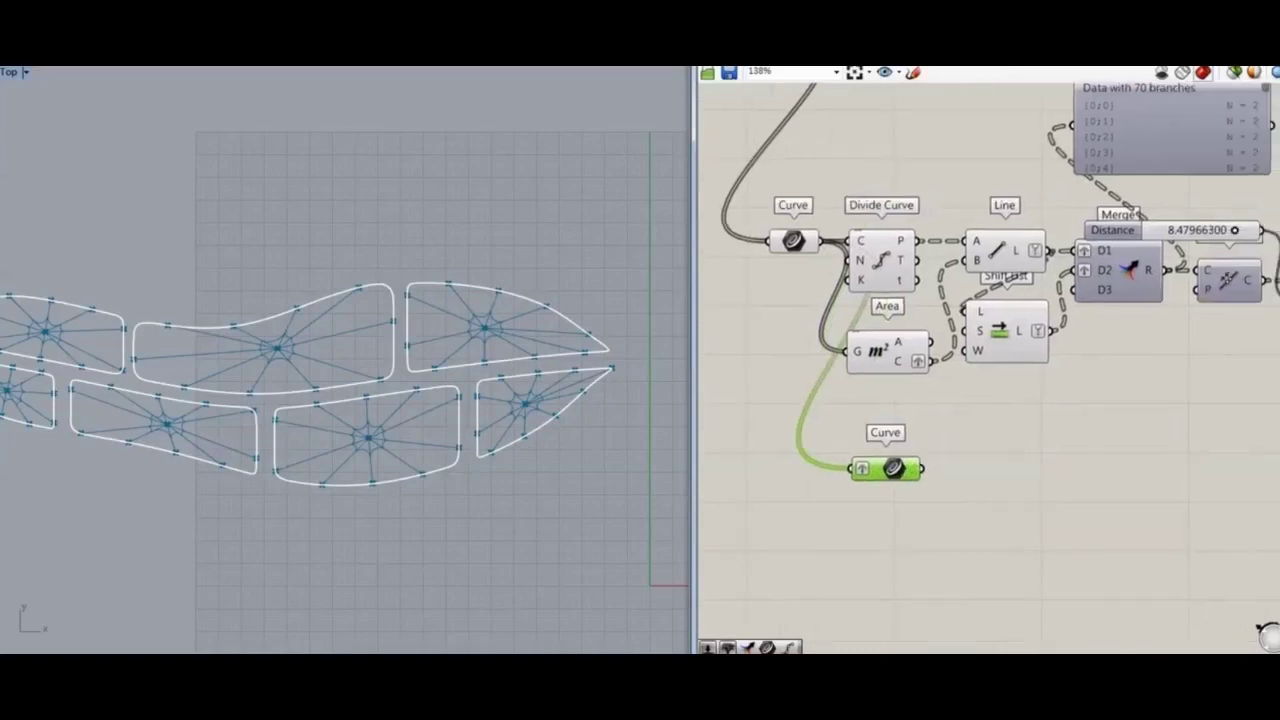
Shatter the grafted Curve copy at the Divide Curve parameters and connect the segments to the Param Viewer
{"action": "left_click_drag", "start_coordinate": [983, 464], "coordinate": [986, 480]}
{"action": "right_click_drag", "start_coordinate": [1156, 510], "coordinate": [959, 476]}
{"action": "scroll", "coordinate": [959, 476], "scroll_direction": "down", "scroll_amount": 1}
{"action": "left_click_drag", "start_coordinate": [872, 178], "coordinate": [886, 148]}
{"action": "left_click_drag", "start_coordinate": [822, 447], "coordinate": [1184, 331]}
Add two Dispatch components, one fed by the Shatter segments and one by the Fillet Distance curves
{"action": "double_click", "coordinate": [1100, 449]}
{"action": "type", "text": "dis"}
{"action": "left_click", "coordinate": [1079, 438]}
{"action": "left_click_drag", "start_coordinate": [1134, 287], "coordinate": [1157, 321]}
{"action": "left_click_drag", "start_coordinate": [1184, 330], "coordinate": [1181, 311]}
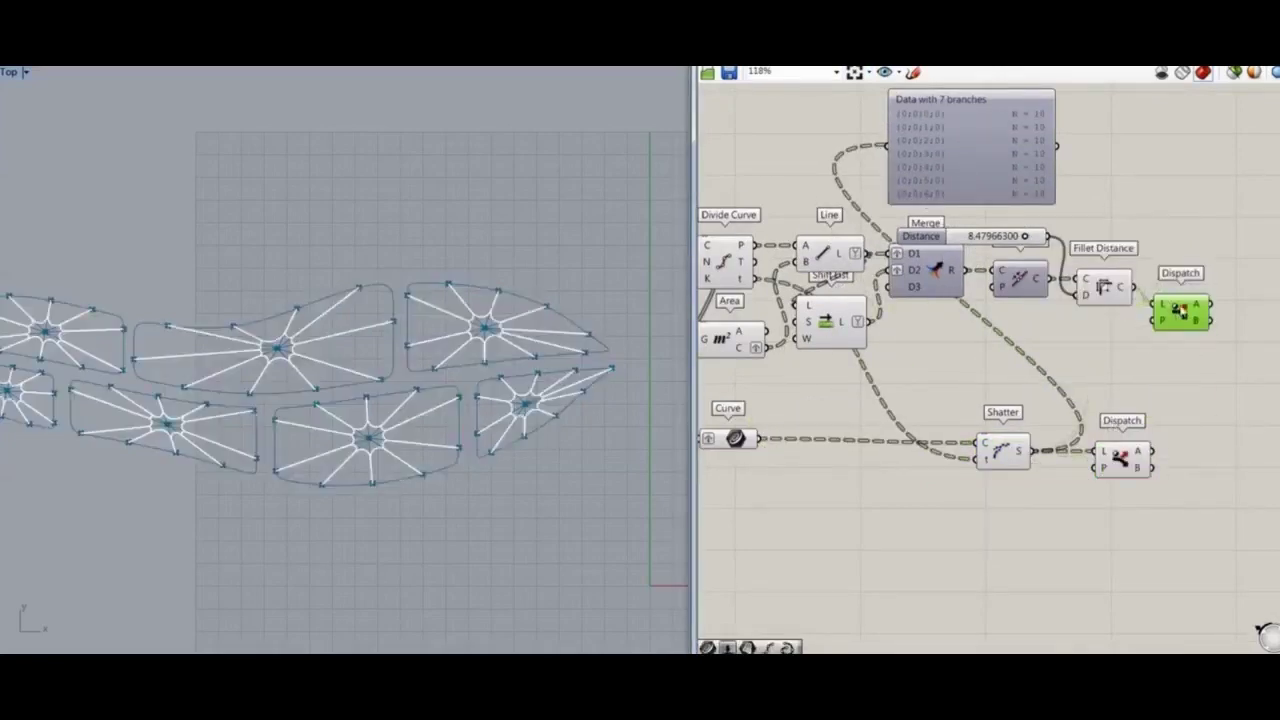
{"action": "left_click_drag", "start_coordinate": [1121, 458], "coordinate": [1153, 459]}
Add a Merge component near the two Dispatch components and simplify both Dispatch B outputs
{"action": "right_click_drag", "start_coordinate": [1185, 461], "coordinate": [964, 458]}
{"action": "right_click_drag", "start_coordinate": [1078, 370], "coordinate": [1057, 393]}
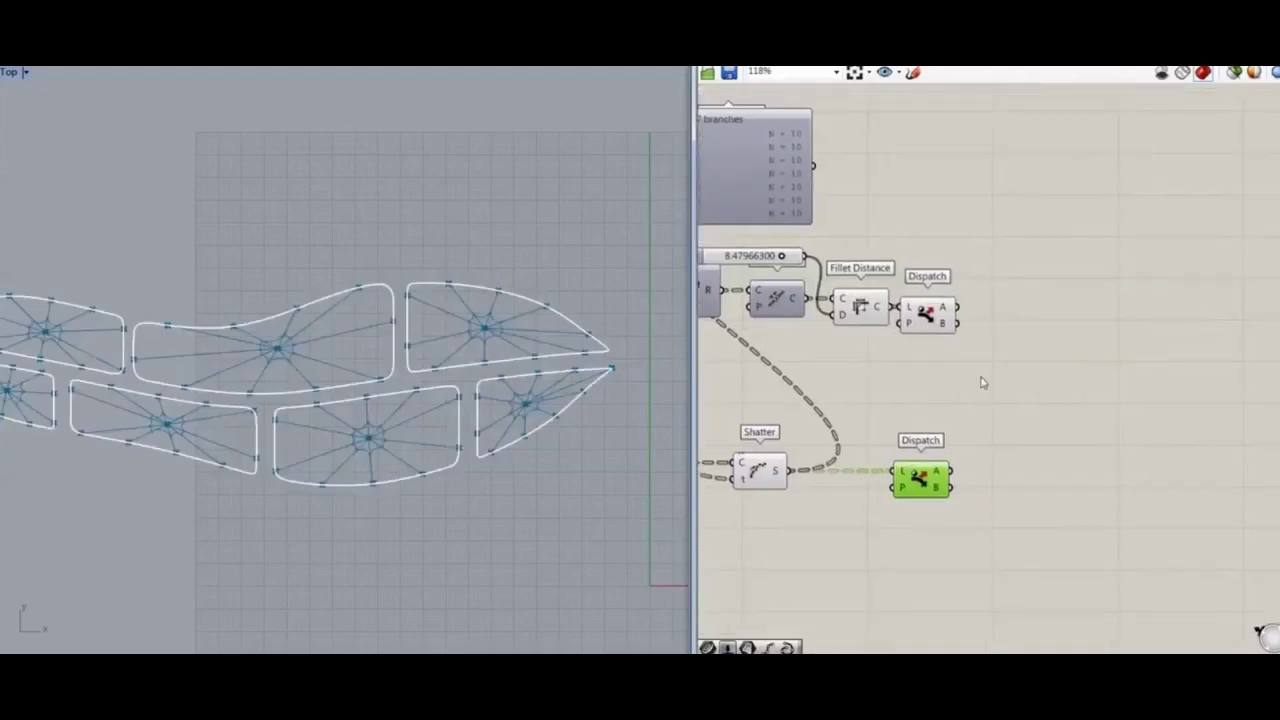
{"action": "double_click", "coordinate": [1029, 409]}
{"action": "type", "text": "merg"}
{"action": "left_click", "coordinate": [1003, 394]}
{"action": "scroll", "coordinate": [961, 360], "scroll_direction": "up", "scroll_amount": 2}
{"action": "right_click", "coordinate": [918, 308]}
{"action": "left_click", "coordinate": [960, 397]}
{"action": "right_click", "coordinate": [916, 537]}
{"action": "left_click", "coordinate": [960, 630]}
Wire the upper Dispatch B output into Merge D1 and the lower Dispatch B output into D2
{"action": "left_click_drag", "start_coordinate": [963, 309], "coordinate": [980, 395]}
{"action": "left_click_drag", "start_coordinate": [975, 515], "coordinate": [957, 536]}
{"action": "left_click_drag", "start_coordinate": [1042, 428], "coordinate": [1034, 333]}
{"action": "left_click", "coordinate": [903, 523]}
{"action": "left_click", "coordinate": [1045, 338]}
{"action": "right_click_drag", "start_coordinate": [1071, 366], "coordinate": [1061, 397]}
{"action": "left_click", "coordinate": [894, 334]}
{"action": "left_click", "coordinate": [1030, 374]}
Use the Param Viewer to inspect the Fillet Distance output and add a Trim Tree component above the Dispatch
{"action": "right_click_drag", "start_coordinate": [721, 154], "coordinate": [825, 242]}
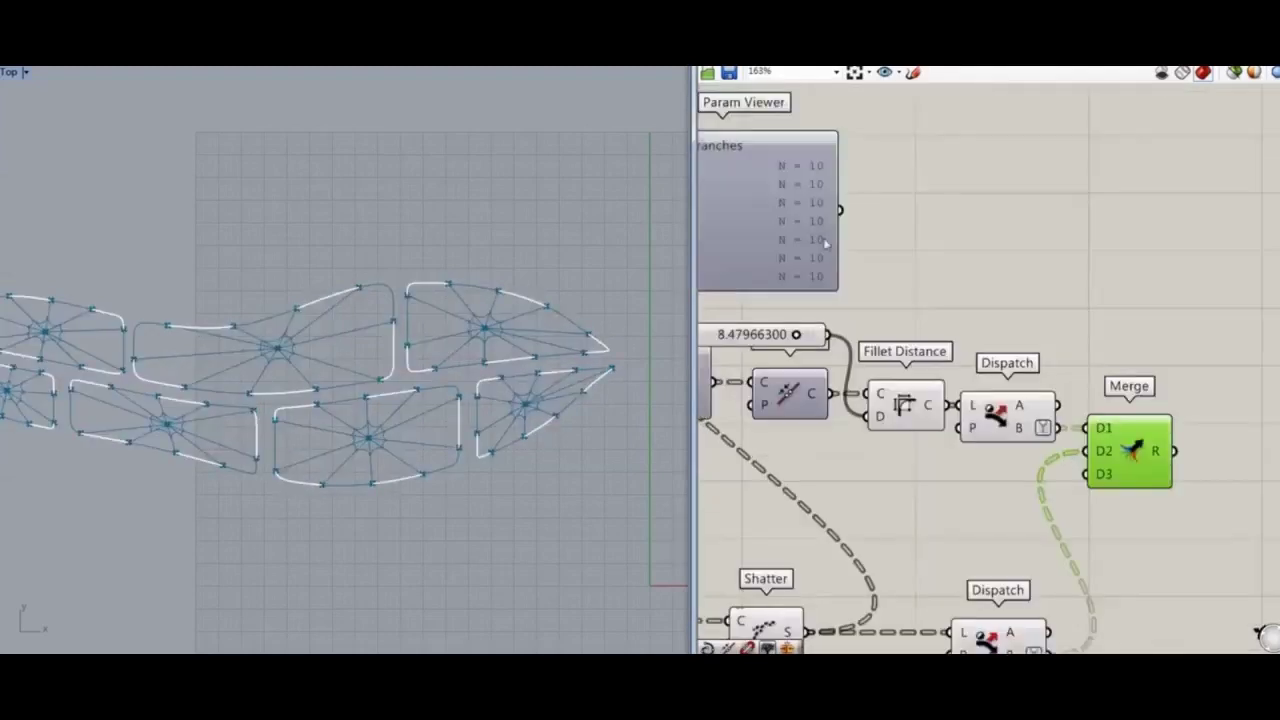
{"action": "left_click_drag", "start_coordinate": [825, 242], "coordinate": [1207, 253]}
{"action": "right_click_drag", "start_coordinate": [1071, 378], "coordinate": [982, 351]}
{"action": "double_click", "coordinate": [969, 311]}
{"action": "type", "text": "tree"}
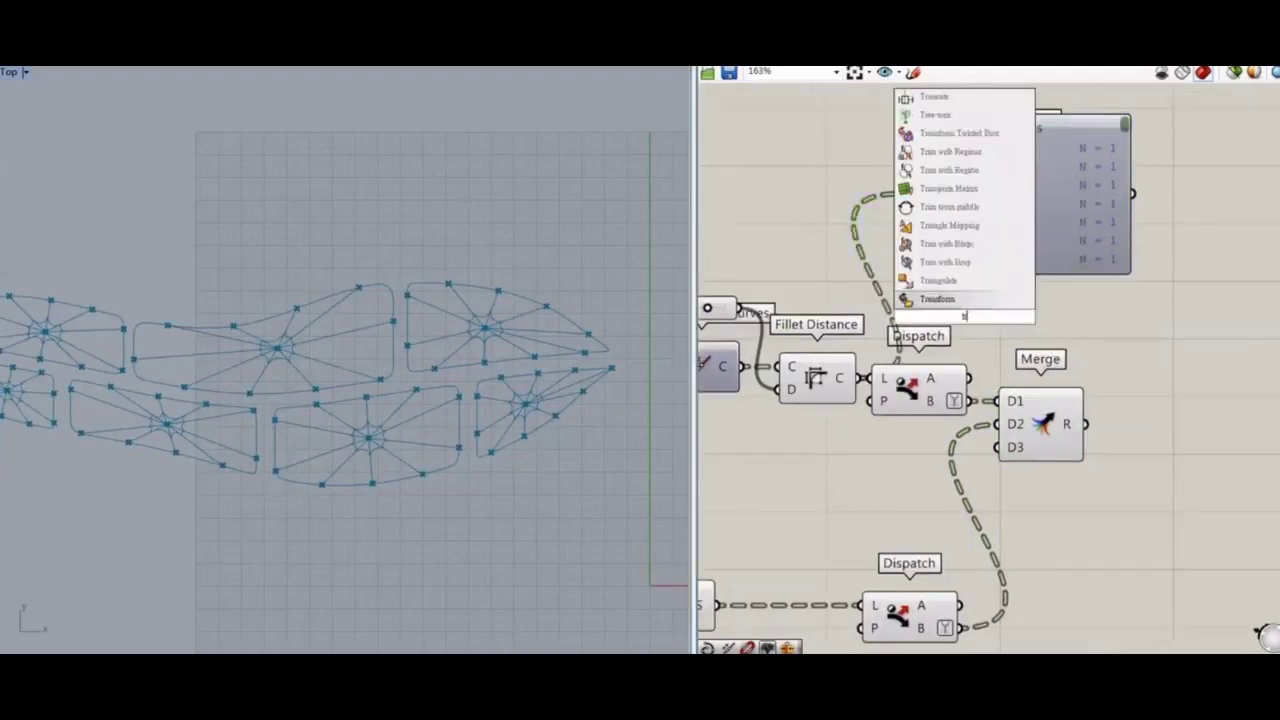
{"action": "left_click", "coordinate": [949, 249]}
{"action": "left_click_drag", "start_coordinate": [968, 320], "coordinate": [923, 479]}
Simplify the Fillet Distance output and route it through Trim Tree into the upper Dispatch
{"action": "right_click", "coordinate": [845, 383]}
{"action": "left_click", "coordinate": [863, 493]}
{"action": "left_click_drag", "start_coordinate": [829, 383], "coordinate": [818, 383]}
{"action": "left_click_drag", "start_coordinate": [878, 388], "coordinate": [900, 388]}
{"action": "left_click_drag", "start_coordinate": [918, 464], "coordinate": [920, 465]}
{"action": "left_click_drag", "start_coordinate": [1040, 487], "coordinate": [972, 402]}
{"action": "left_click_drag", "start_coordinate": [955, 391], "coordinate": [1075, 393]}
{"action": "left_click_drag", "start_coordinate": [924, 474], "coordinate": [937, 391]}
{"action": "left_click_drag", "start_coordinate": [975, 389], "coordinate": [1018, 381]}
{"action": "left_click_drag", "start_coordinate": [1070, 396], "coordinate": [1047, 410]}
Move the new Merge component level with the lower Dispatch and feed its result into a new Join Curves component
{"action": "right_click_drag", "start_coordinate": [1170, 473], "coordinate": [1059, 453]}
{"action": "left_click_drag", "start_coordinate": [1053, 430], "coordinate": [1024, 615]}
{"action": "right_click_drag", "start_coordinate": [1107, 592], "coordinate": [971, 423]}
{"action": "double_click", "coordinate": [1010, 429]}
{"action": "type", "text": "join"}
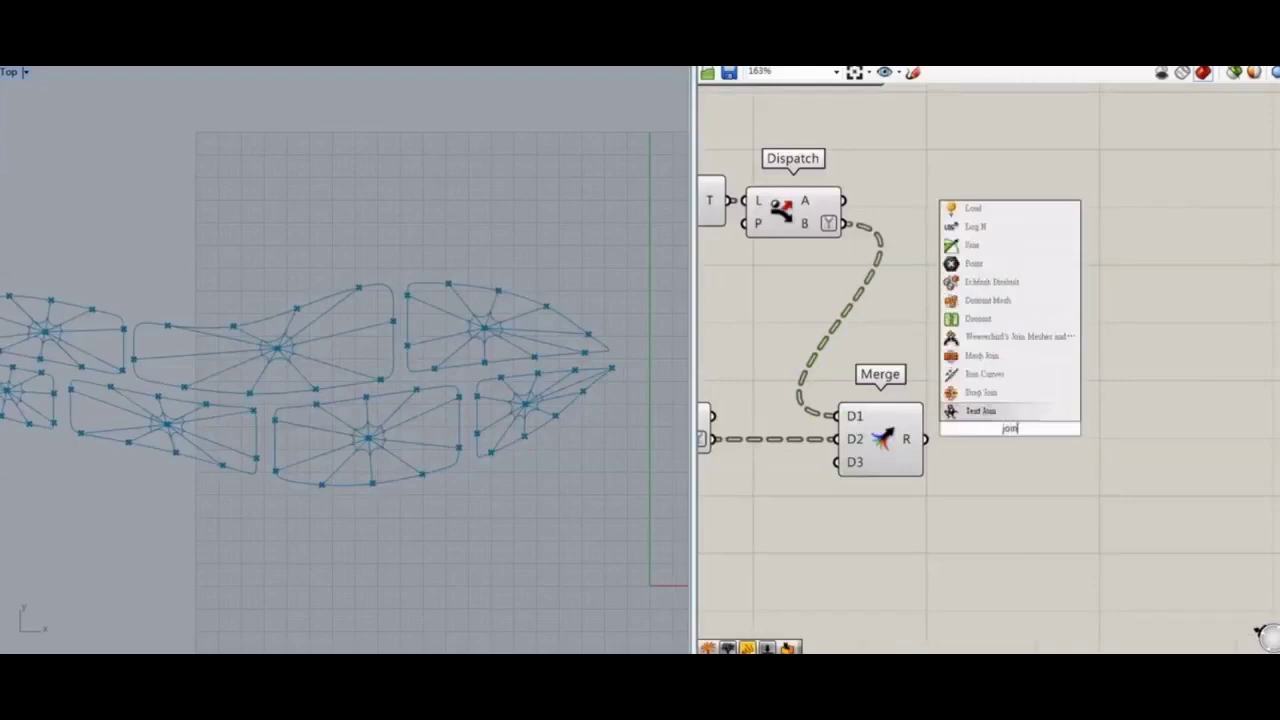
{"action": "left_click", "coordinate": [990, 375]}
{"action": "left_click_drag", "start_coordinate": [925, 440], "coordinate": [972, 418]}
{"action": "left_click_drag", "start_coordinate": [1000, 424], "coordinate": [979, 446]}
Examine the joined filleted cell outlines of the pointed end panels in the Top viewport
{"action": "scroll", "coordinate": [312, 354], "scroll_direction": "up", "scroll_amount": 6}
{"action": "right_click_drag", "start_coordinate": [450, 388], "coordinate": [200, 412]}
{"action": "scroll", "coordinate": [505, 365], "scroll_direction": "up", "scroll_amount": 4}
{"action": "mouse_move", "coordinate": [1076, 328]}
{"action": "right_mouse_down"}
{"action": "mouse_move", "coordinate": [1029, 328]}
{"action": "mouse_move", "coordinate": [1066, 337]}
{"action": "right_mouse_up"}
{"action": "left_click", "coordinate": [1022, 419]}
{"action": "left_click", "coordinate": [946, 451]}
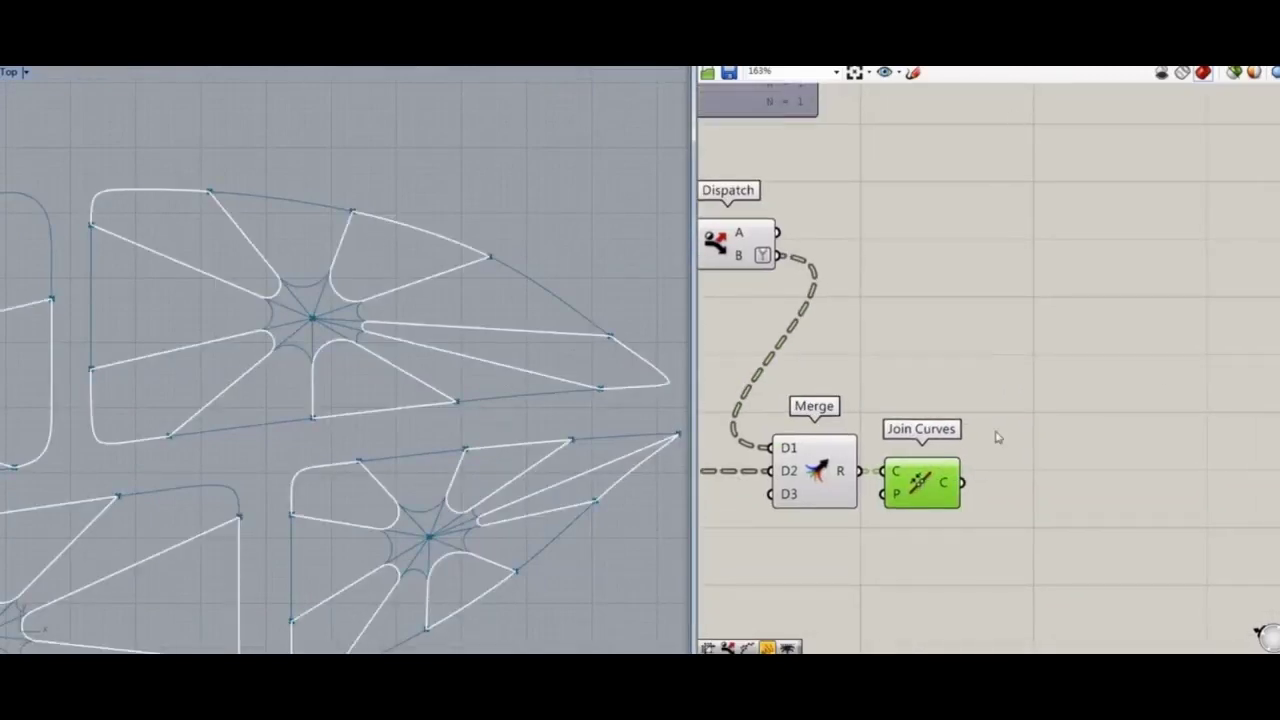
{"action": "right_click_drag", "start_coordinate": [1020, 500], "coordinate": [1000, 434]}
{"action": "scroll", "coordinate": [1000, 434], "scroll_direction": "up", "scroll_amount": 1}
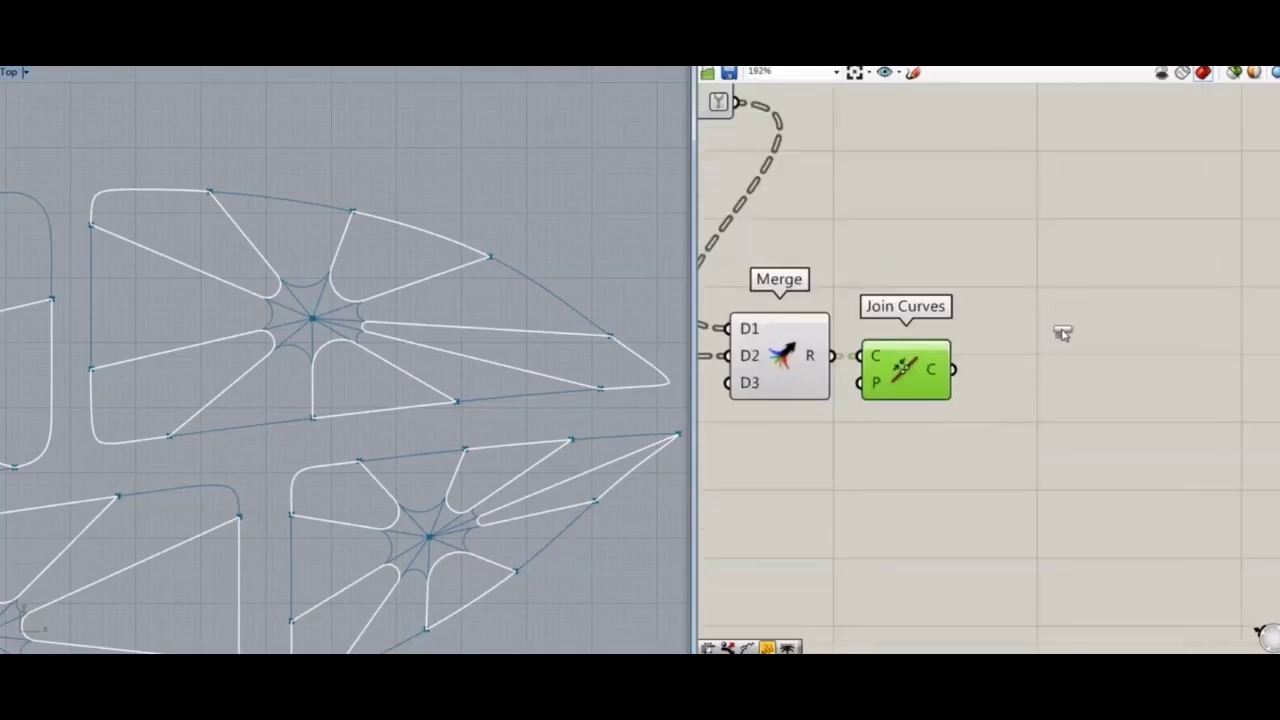
Add a Region Difference component and wire the last Join Curves output into its B input
{"action": "scroll", "coordinate": [1062, 334], "scroll_direction": "up", "scroll_amount": 4}
{"action": "left_click", "coordinate": [1003, 386]}
{"action": "left_click_drag", "start_coordinate": [1003, 386], "coordinate": [1012, 440]}
{"action": "left_click_drag", "start_coordinate": [852, 389], "coordinate": [994, 391]}
Wire the grafted Curve parameter into the A input of Region Difference and select that component to view its result
{"action": "right_click_drag", "start_coordinate": [848, 477], "coordinate": [977, 306]}
{"action": "scroll", "coordinate": [977, 306], "scroll_direction": "down", "scroll_amount": 10}
{"action": "right_click_drag", "start_coordinate": [775, 361], "coordinate": [968, 334]}
{"action": "scroll", "coordinate": [885, 265], "scroll_direction": "up", "scroll_amount": 2}
{"action": "right_click_drag", "start_coordinate": [774, 259], "coordinate": [837, 259]}
{"action": "left_click", "coordinate": [755, 233]}
{"action": "left_click_drag", "start_coordinate": [770, 238], "coordinate": [1228, 242]}
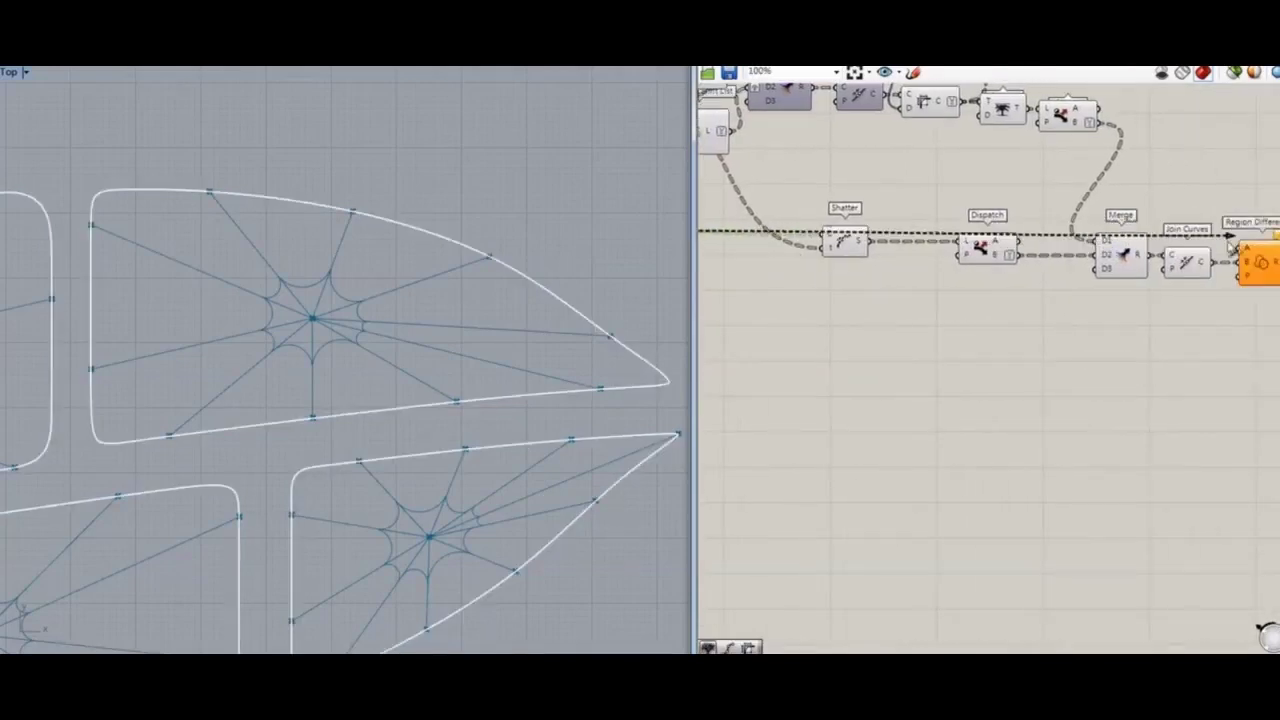
{"action": "right_click_drag", "start_coordinate": [1219, 339], "coordinate": [1009, 343]}
{"action": "left_click", "coordinate": [1055, 281]}
Hide the preview of the lower Dispatch, Merge and Join Curves components that lead to Region Difference
{"action": "right_click_drag", "start_coordinate": [557, 324], "coordinate": [571, 303]}
{"action": "scroll", "coordinate": [467, 289], "scroll_direction": "down", "scroll_amount": 4}
{"action": "right_click_drag", "start_coordinate": [467, 289], "coordinate": [817, 181]}
{"action": "scroll", "coordinate": [467, 289], "scroll_direction": "up", "scroll_amount": 2}
{"action": "right_click_drag", "start_coordinate": [307, 296], "coordinate": [451, 312]}
{"action": "left_click_drag", "start_coordinate": [975, 239], "coordinate": [755, 284]}
{"action": "middle_click", "coordinate": [1014, 280]}
{"action": "left_click", "coordinate": [950, 330]}
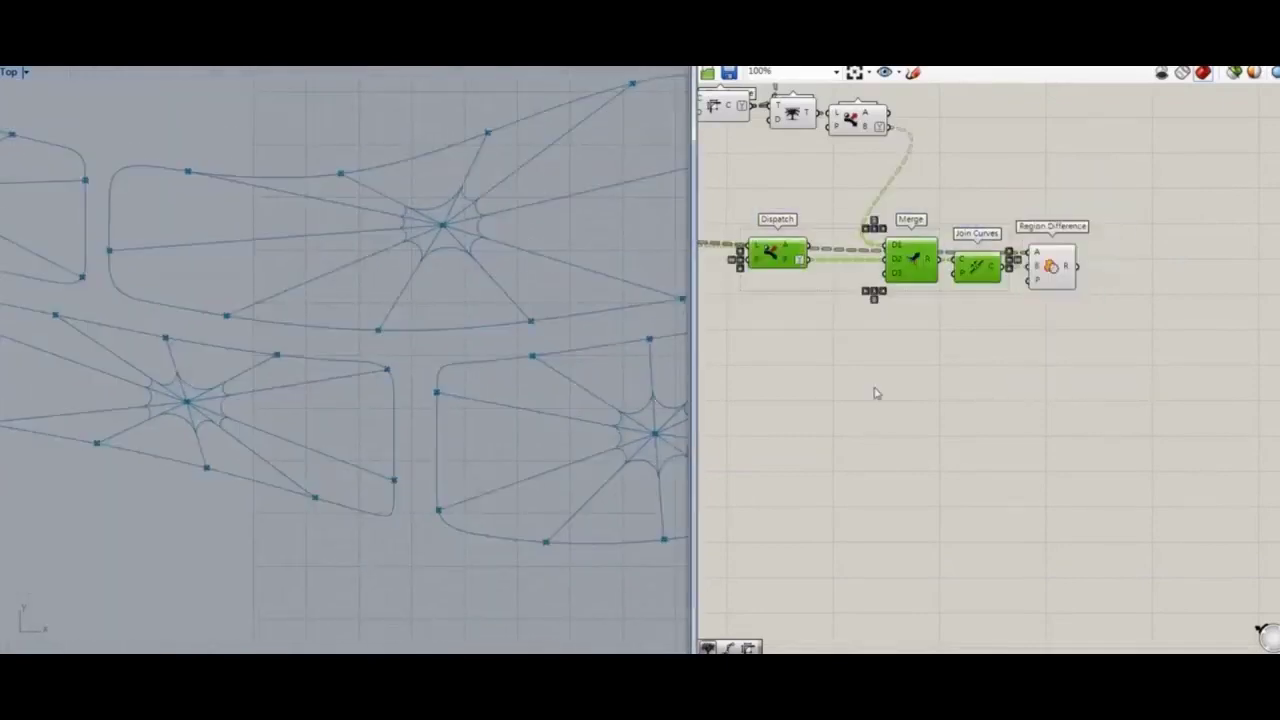
{"action": "left_click", "coordinate": [876, 390]}
Add a Random component in the empty area below the grafted Curve parameter
{"action": "right_click_drag", "start_coordinate": [876, 390], "coordinate": [1239, 261]}
{"action": "right_click_drag", "start_coordinate": [902, 317], "coordinate": [1007, 445]}
{"action": "left_click", "coordinate": [874, 232]}
{"action": "double_click", "coordinate": [953, 366]}
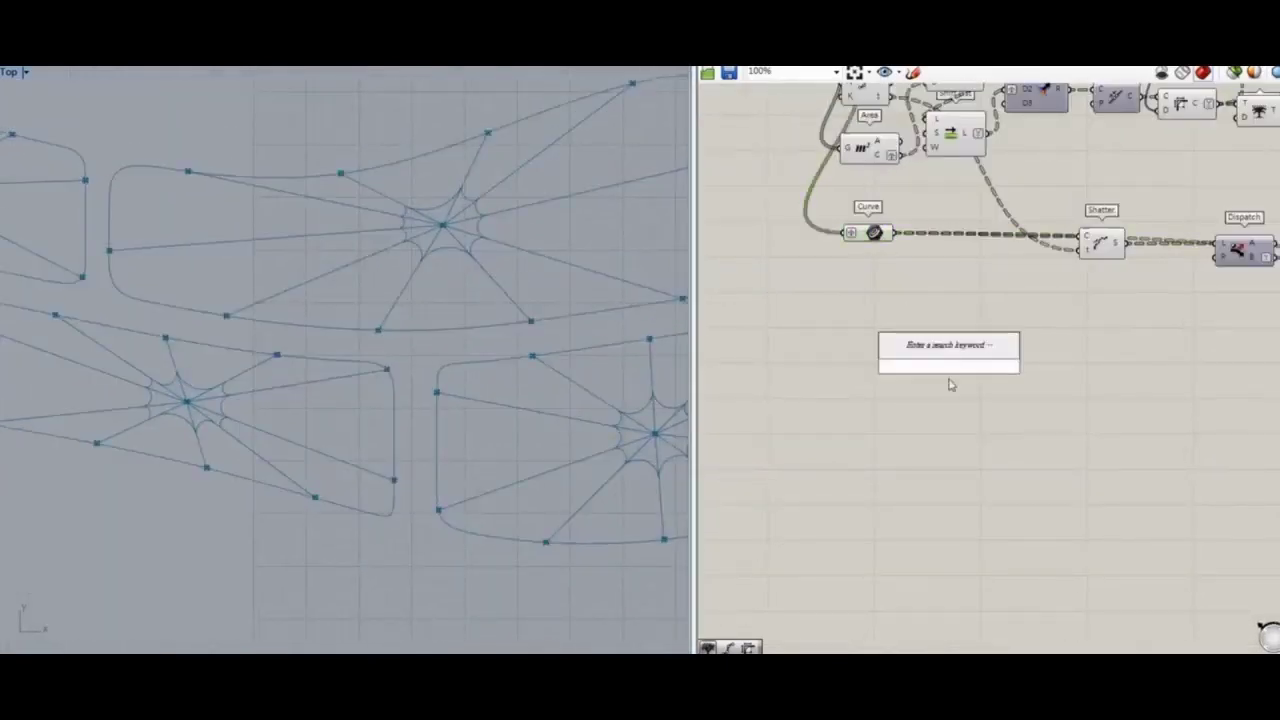
{"action": "type", "text": "ra"}
{"action": "key", "text": "Return"}
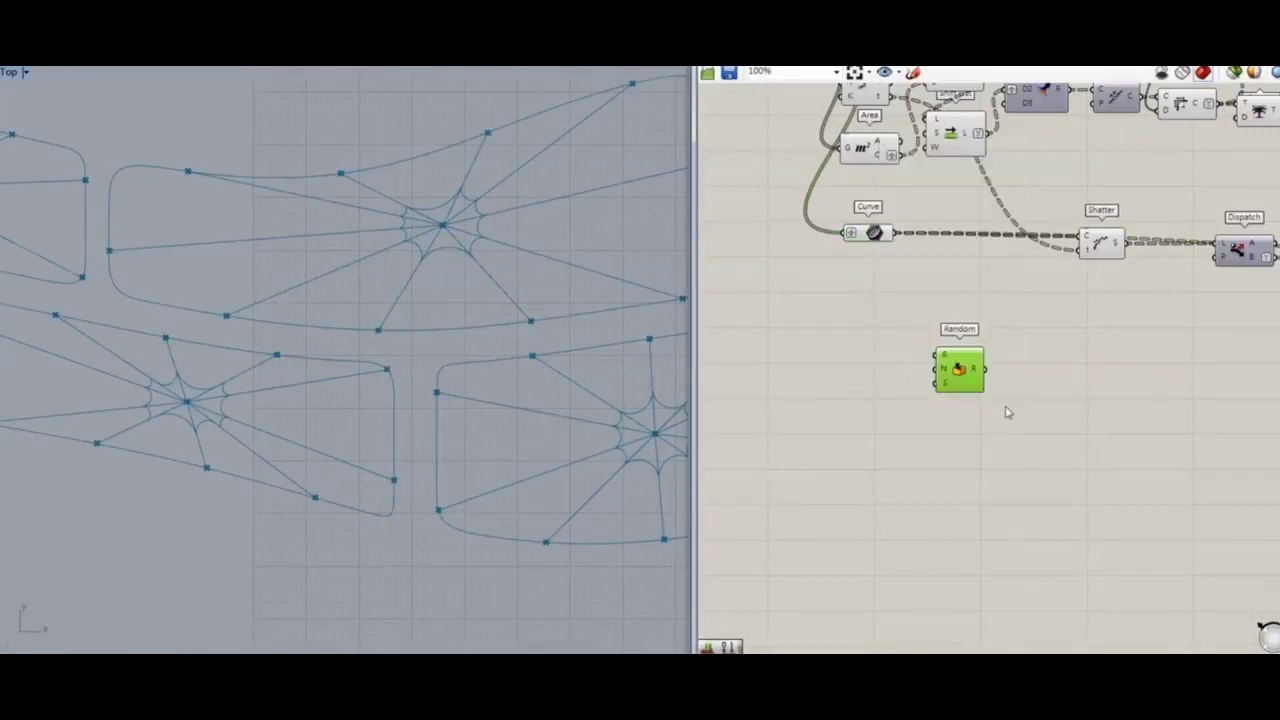
{"action": "left_click_drag", "start_coordinate": [965, 375], "coordinate": [1050, 424]}
Feed Random's range from a Construct Domain component with a start slider of 0 and an end slider of 4
{"action": "double_click", "coordinate": [936, 416]}
{"action": "type", "text": "domain"}
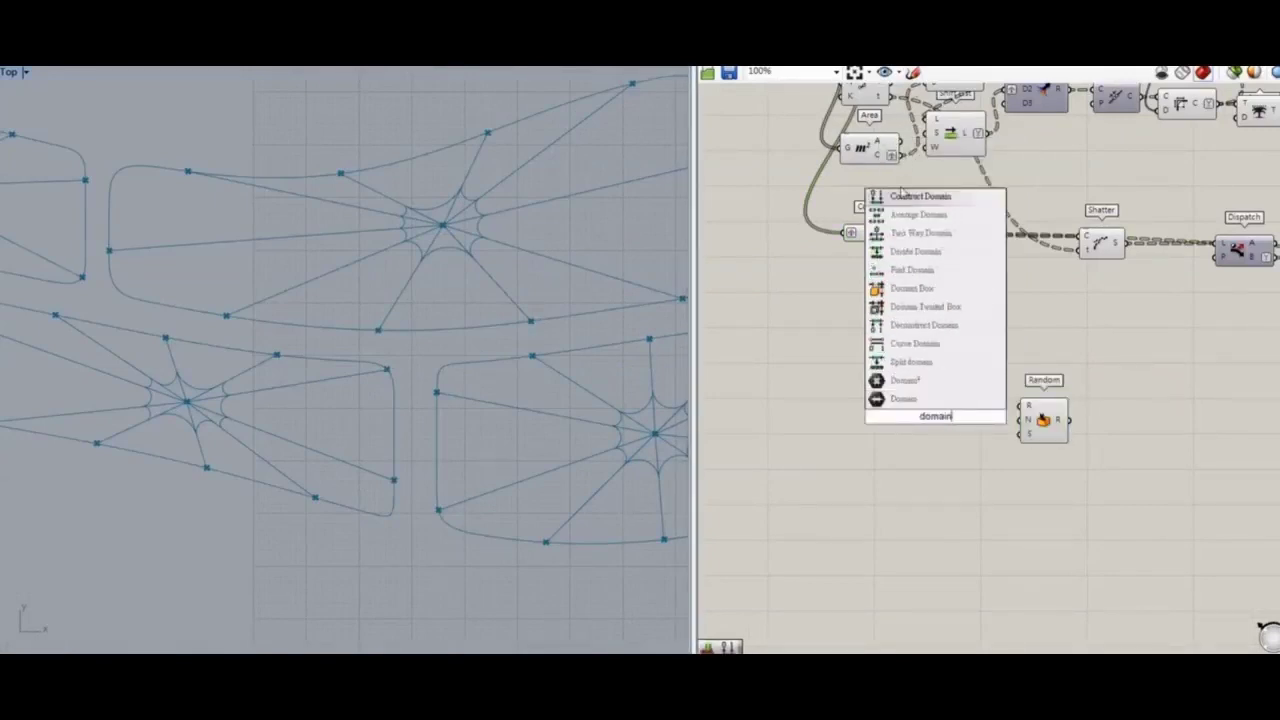
{"action": "left_click", "coordinate": [905, 196]}
{"action": "double_click", "coordinate": [880, 405]}
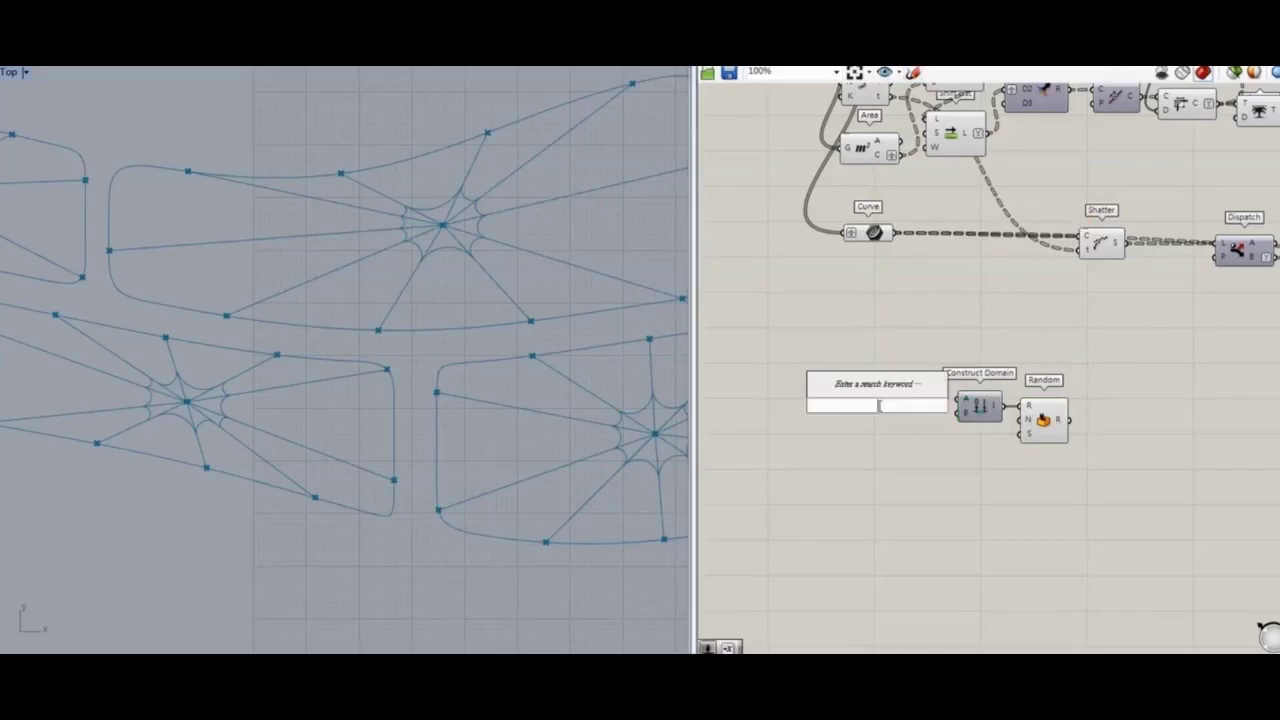
{"action": "type", "text": "0"}
{"action": "key", "text": "Return"}
{"action": "double_click", "coordinate": [880, 430]}
{"action": "type", "text": "4"}
{"action": "key", "text": "Return"}
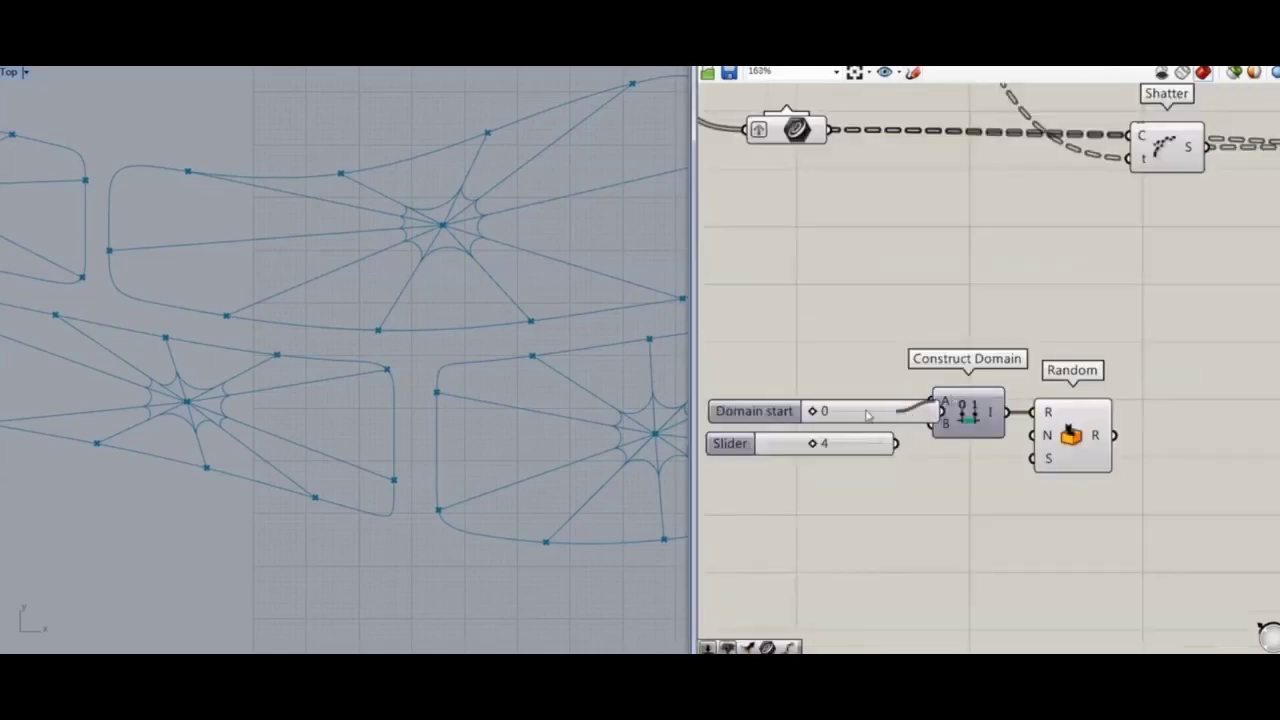
{"action": "left_click", "coordinate": [830, 400]}
{"action": "left_click", "coordinate": [864, 428]}
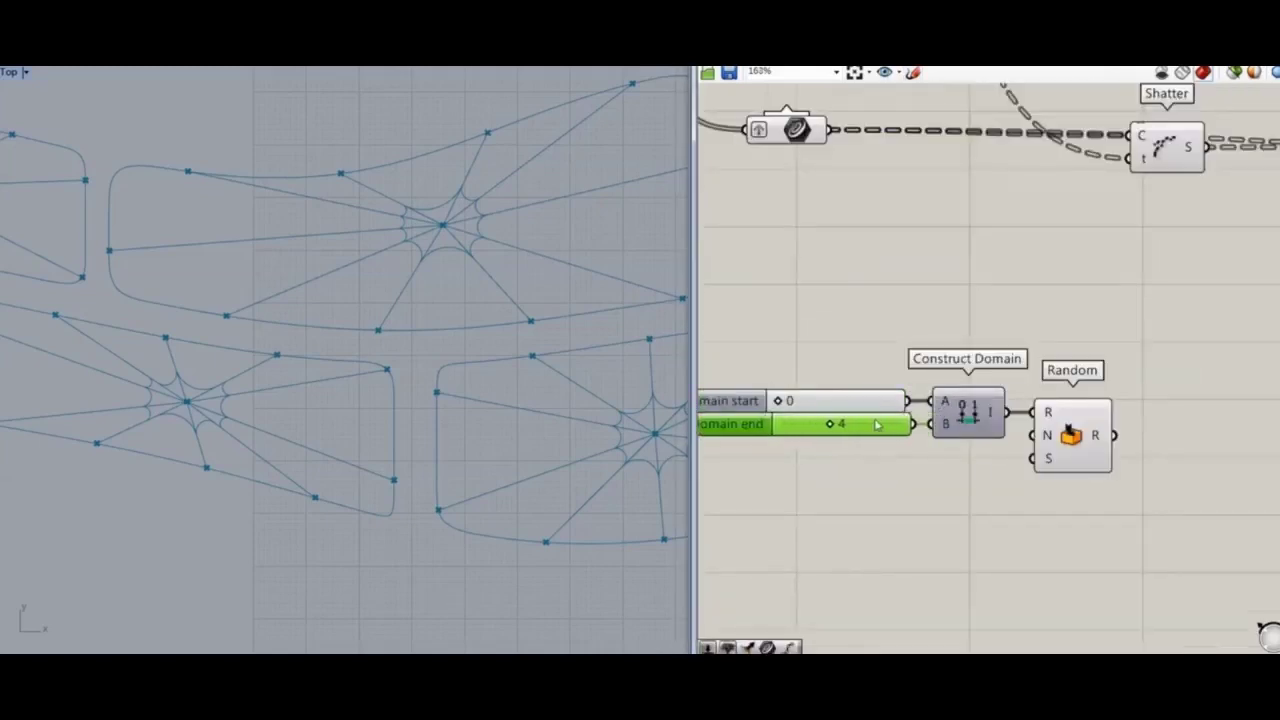
Add a slider with the value 7 and connect it to Random's N input
{"action": "double_click", "coordinate": [952, 514]}
{"action": "type", "text": "7"}
{"action": "key", "text": "Return"}
{"action": "left_click_drag", "start_coordinate": [1026, 492], "coordinate": [1043, 508]}
{"action": "left_click_drag", "start_coordinate": [1035, 514], "coordinate": [975, 442]}
Add a decimal slider from 5.000 and an integer slider of 5, connecting the integer one to Random's S input
{"action": "double_click", "coordinate": [912, 532]}
{"action": "type", "text": "5.000"}
{"action": "key", "text": "Return"}
{"action": "double_click", "coordinate": [947, 486]}
{"action": "type", "text": "5"}
{"action": "key", "text": "Return"}
{"action": "left_click_drag", "start_coordinate": [1045, 486], "coordinate": [1033, 459]}
{"action": "left_click_drag", "start_coordinate": [1029, 487], "coordinate": [987, 455]}
Graft Random's output and connect it to a new Round component
{"action": "right_click", "coordinate": [1100, 438]}
{"action": "left_click", "coordinate": [1125, 507]}
{"action": "right_click_drag", "start_coordinate": [1219, 421], "coordinate": [998, 408]}
{"action": "double_click", "coordinate": [996, 415]}
{"action": "type", "text": "ro"}
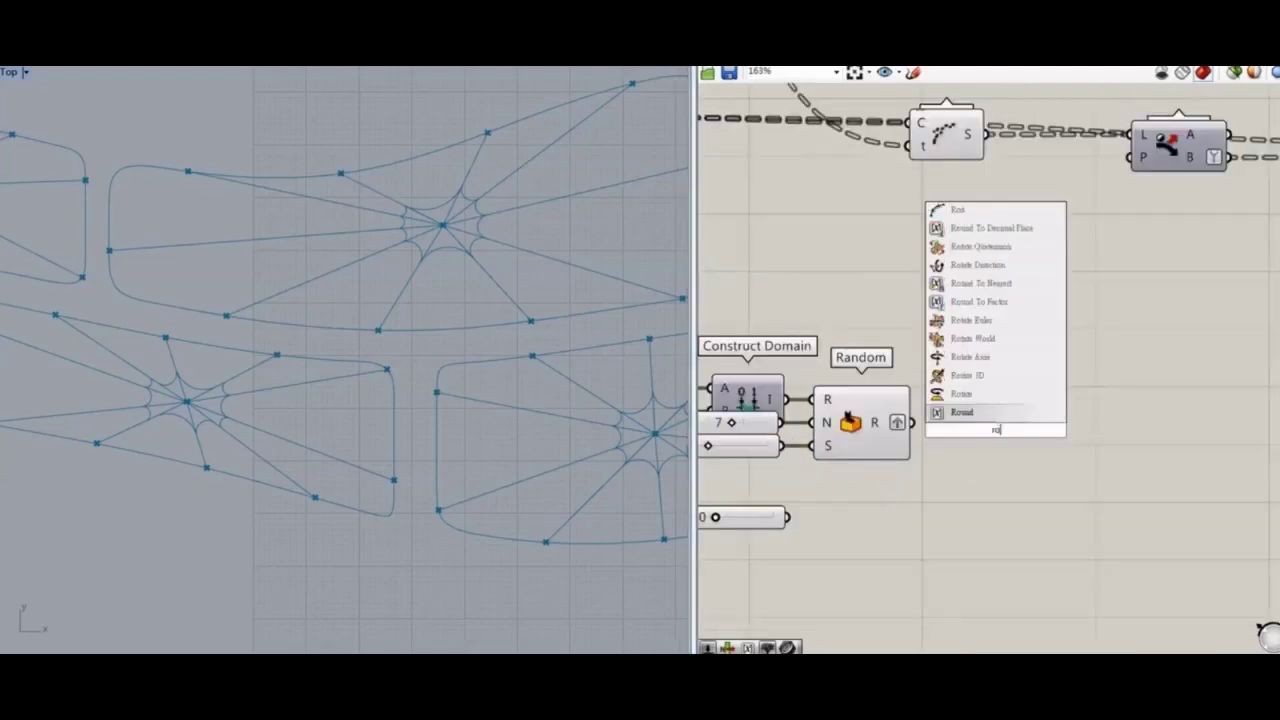
{"action": "left_click", "coordinate": [980, 415]}
{"action": "mouse_move", "coordinate": [956, 431]}
{"action": "left_mouse_down"}
{"action": "mouse_move", "coordinate": [912, 423]}
{"action": "mouse_move", "coordinate": [972, 423]}
{"action": "left_mouse_up"}
{"action": "right_click_drag", "start_coordinate": [1108, 457], "coordinate": [1037, 418]}
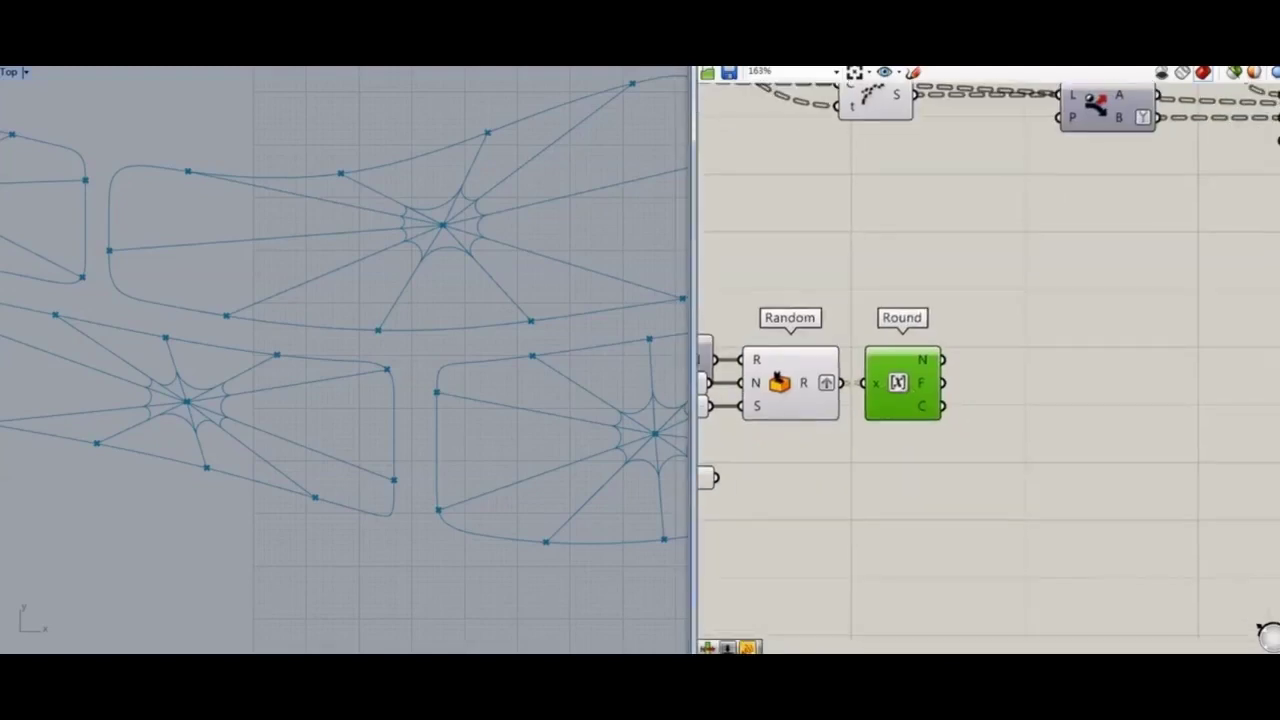
Connect Round's N output to the Param Viewer and delete the unused decimal slider
{"action": "left_click", "coordinate": [994, 429]}
{"action": "left_click_drag", "start_coordinate": [943, 360], "coordinate": [1054, 650]}
{"action": "right_click_drag", "start_coordinate": [974, 454], "coordinate": [1068, 403]}
{"action": "scroll", "coordinate": [1068, 403], "scroll_direction": "down", "scroll_amount": 1}
{"action": "mouse_move", "coordinate": [912, 345]}
{"action": "left_mouse_down"}
{"action": "mouse_move", "coordinate": [805, 413]}
{"action": "mouse_move", "coordinate": [920, 341]}
{"action": "left_mouse_up"}
{"action": "left_click", "coordinate": [882, 431]}
{"action": "left_click_drag", "start_coordinate": [838, 405], "coordinate": [790, 466]}
{"action": "key", "text": "Delete"}
{"action": "left_click", "coordinate": [992, 362]}
Add a List Item component and connect the grafted Curve parameter to its L input
{"action": "right_click_drag", "start_coordinate": [957, 394], "coordinate": [1157, 592]}
{"action": "scroll", "coordinate": [1006, 398], "scroll_direction": "up", "scroll_amount": 1}
{"action": "double_click", "coordinate": [1088, 407]}
{"action": "type", "text": "list"}
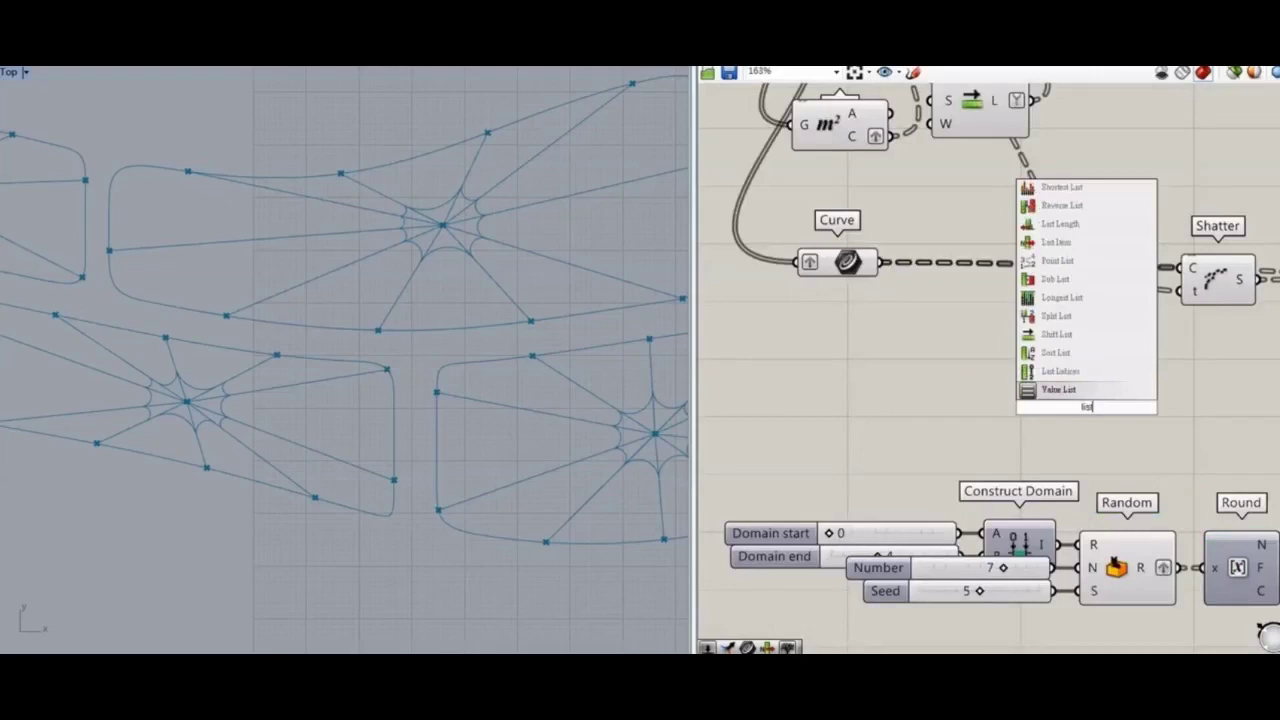
{"action": "left_click", "coordinate": [1064, 372]}
{"action": "left_click_drag", "start_coordinate": [880, 263], "coordinate": [1048, 384]}
{"action": "right_click_drag", "start_coordinate": [1254, 478], "coordinate": [1104, 426]}
{"action": "left_click_drag", "start_coordinate": [922, 359], "coordinate": [1165, 386]}
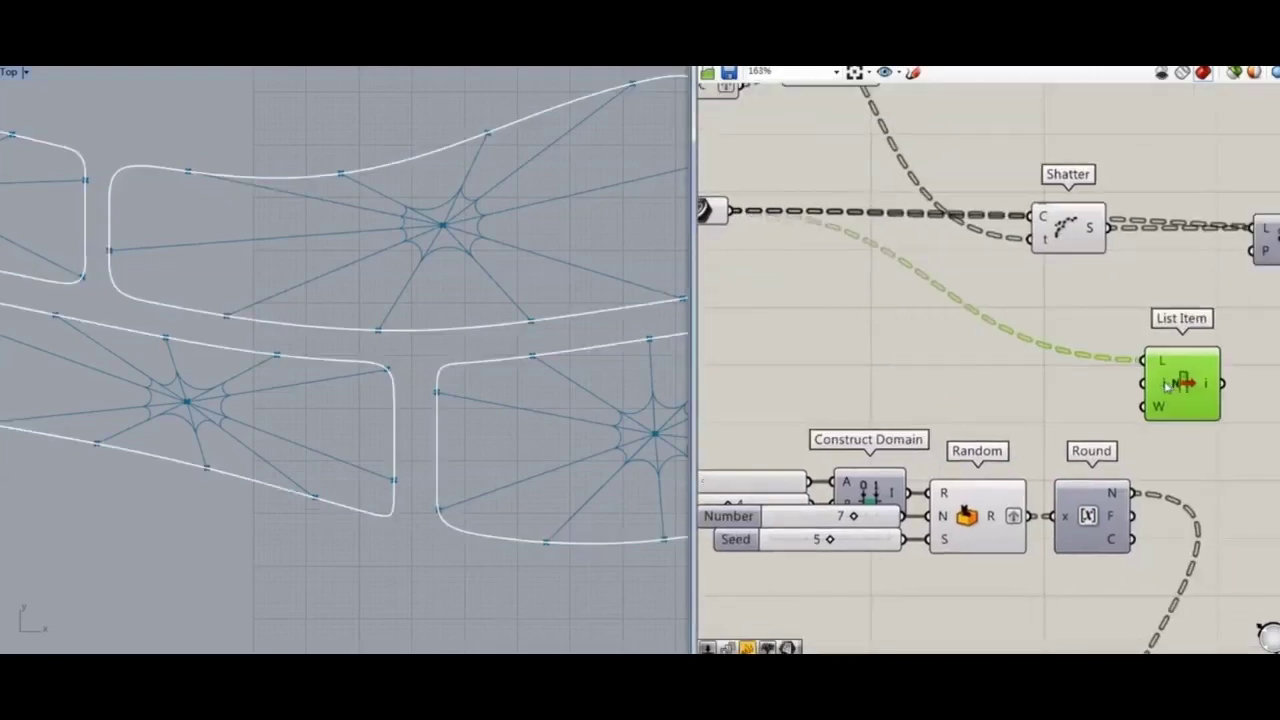
Connect Round's N output to List Item's index input
{"action": "left_click_drag", "start_coordinate": [1039, 582], "coordinate": [788, 436]}
{"action": "right_click", "coordinate": [840, 353]}
{"action": "left_click", "coordinate": [882, 388]}
{"action": "left_click", "coordinate": [1043, 364]}
{"action": "left_click", "coordinate": [1166, 378]}
{"action": "right_click_drag", "start_coordinate": [1043, 392], "coordinate": [966, 394]}
{"action": "scroll", "coordinate": [966, 394], "scroll_direction": "down", "scroll_amount": 3}
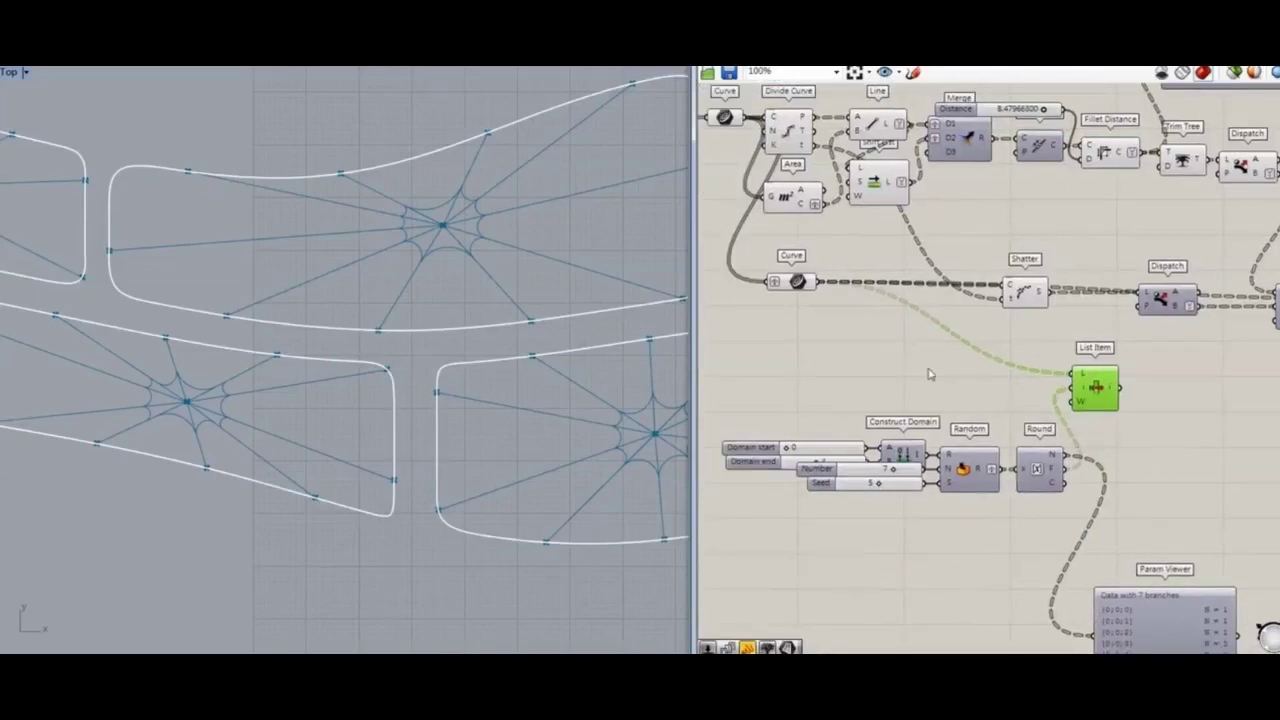
Check the Trim Tree geometry in the viewport and turn on the preview of the Join Curves component
{"action": "right_click_drag", "start_coordinate": [850, 300], "coordinate": [678, 269]}
{"action": "left_click_drag", "start_coordinate": [936, 360], "coordinate": [1034, 426]}
{"action": "right_click_drag", "start_coordinate": [1031, 168], "coordinate": [1021, 251]}
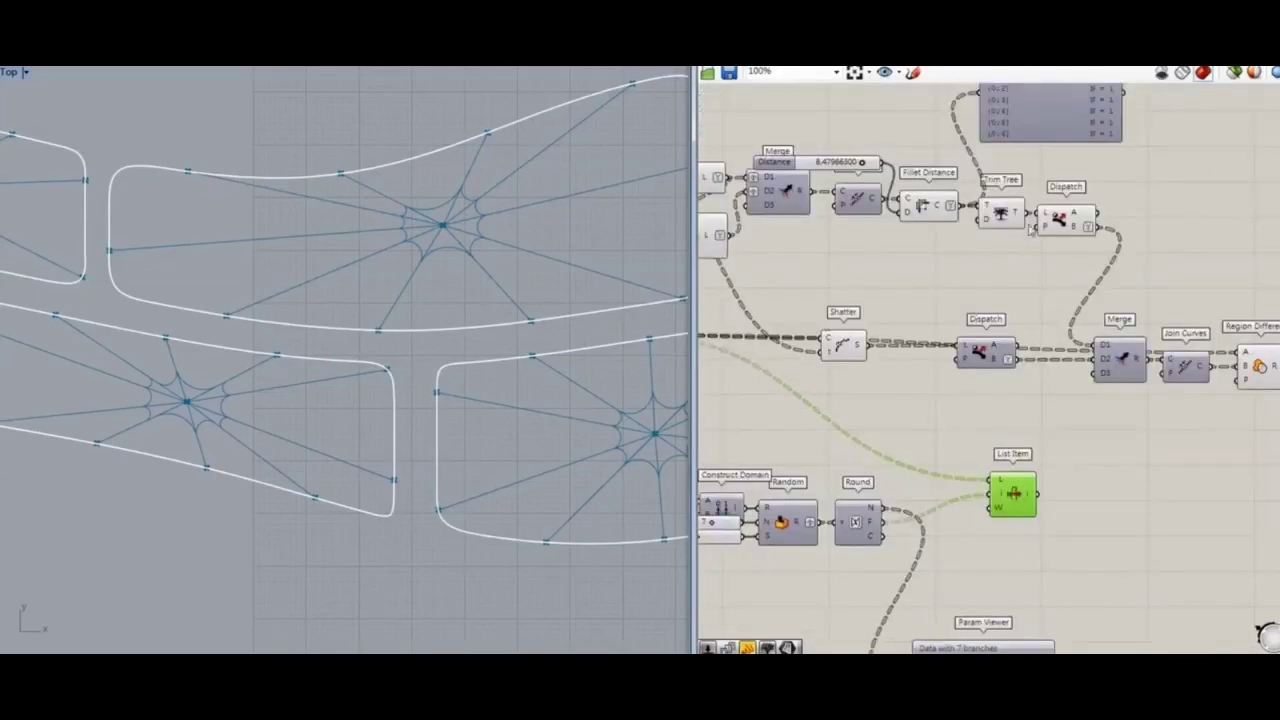
{"action": "left_click", "coordinate": [1012, 221]}
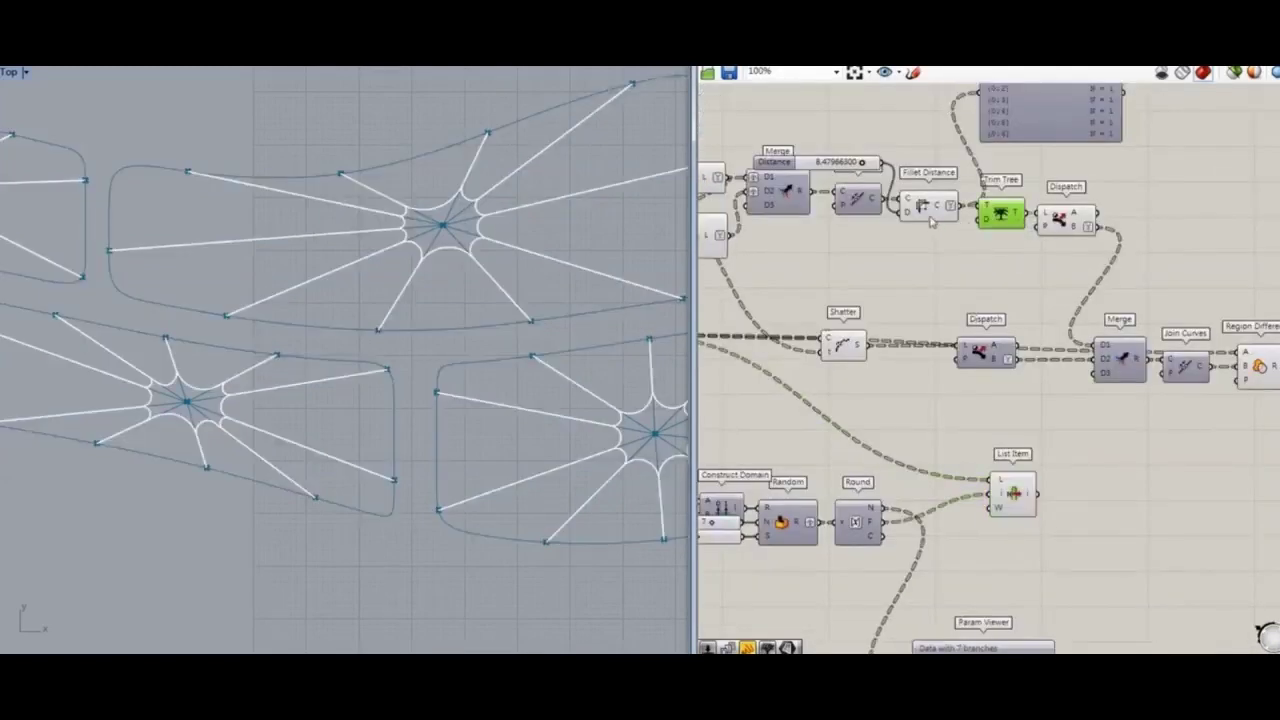
{"action": "left_click", "coordinate": [1001, 223]}
{"action": "right_click_drag", "start_coordinate": [1021, 257], "coordinate": [917, 255]}
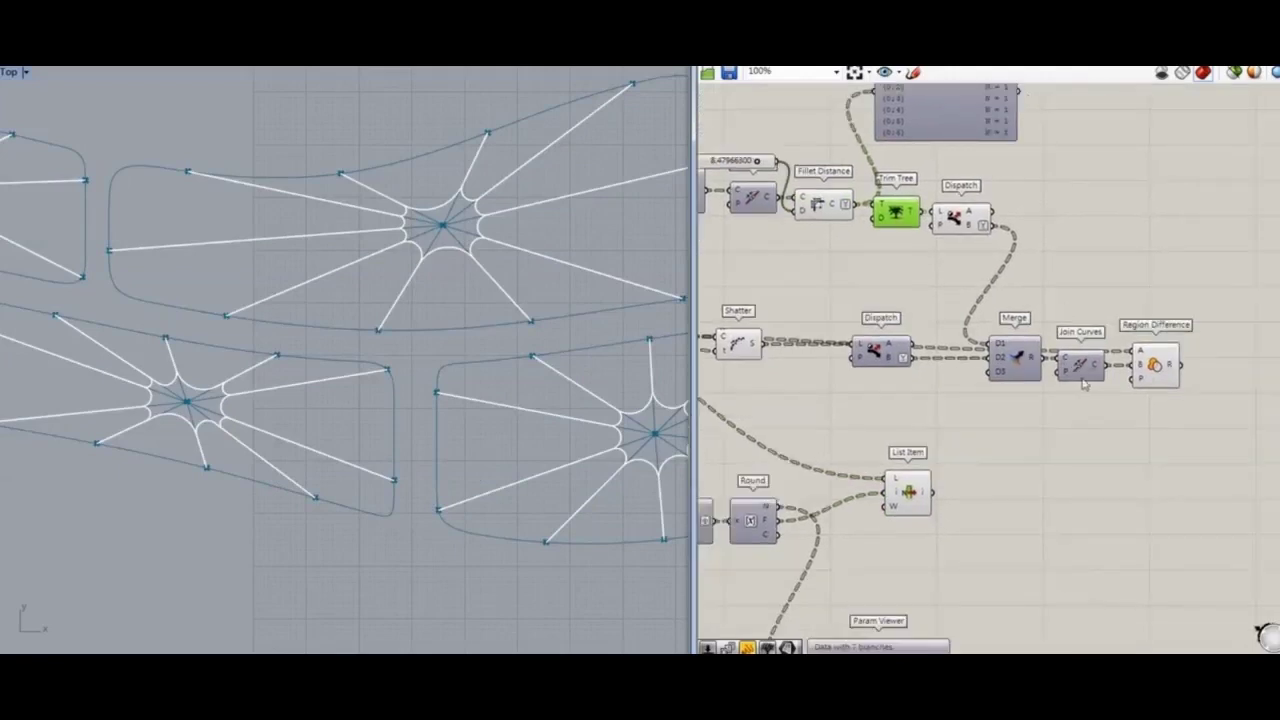
{"action": "left_click", "coordinate": [1081, 370]}
{"action": "middle_click", "coordinate": [1089, 364]}
{"action": "left_click", "coordinate": [1098, 232]}
{"action": "left_click", "coordinate": [1075, 390]}
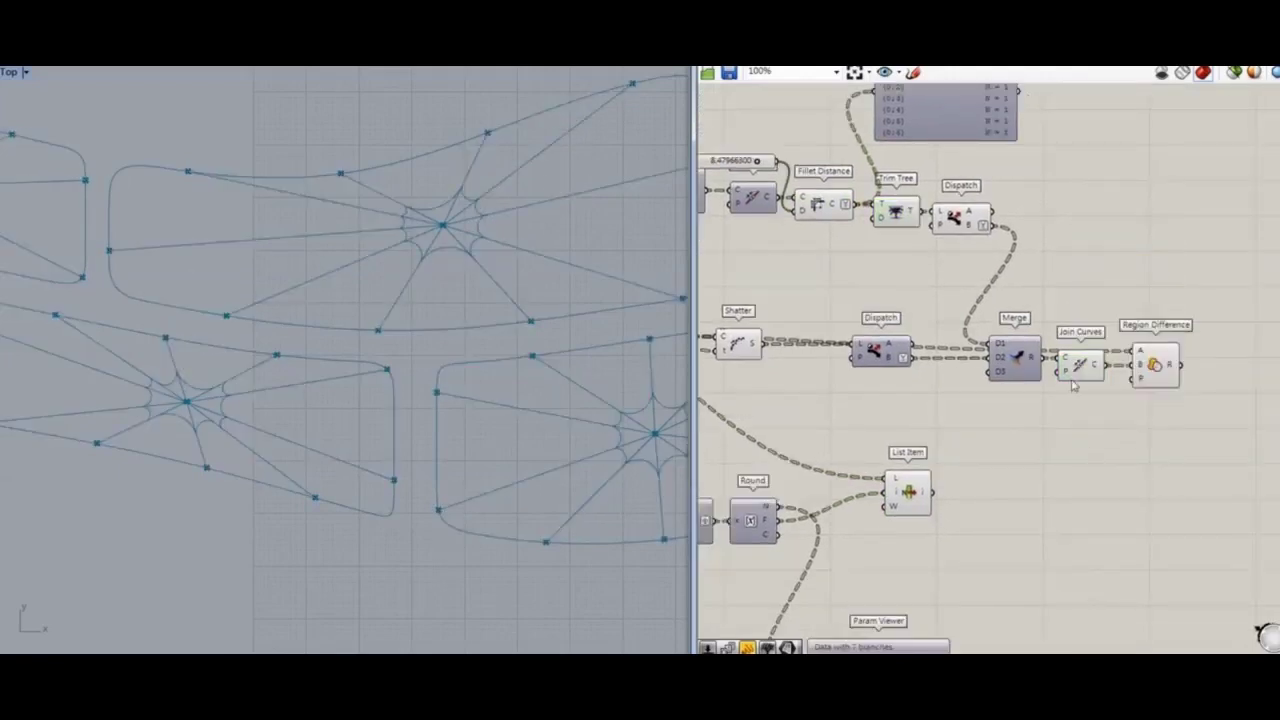
{"action": "left_click", "coordinate": [1079, 368]}
Feed List Item's L input from the Join Curves output instead of the grafted Curve parameter
{"action": "scroll", "coordinate": [1160, 275], "scroll_direction": "down", "scroll_amount": 3}
{"action": "scroll", "coordinate": [1042, 398], "scroll_direction": "up", "scroll_amount": 3}
{"action": "left_click", "coordinate": [1038, 337]}
{"action": "scroll", "coordinate": [966, 445], "scroll_direction": "down", "scroll_amount": 3}
{"action": "right_click_drag", "start_coordinate": [966, 445], "coordinate": [1074, 382]}
{"action": "left_click_drag", "start_coordinate": [1134, 316], "coordinate": [850, 398]}
{"action": "left_click_drag", "start_coordinate": [1083, 359], "coordinate": [1211, 365]}
{"action": "left_click", "coordinate": [1215, 435]}
{"action": "left_click_drag", "start_coordinate": [1098, 476], "coordinate": [1279, 452]}
{"action": "right_click_drag", "start_coordinate": [1210, 283], "coordinate": [985, 301]}
{"action": "scroll", "coordinate": [985, 301], "scroll_direction": "up", "scroll_amount": 3}
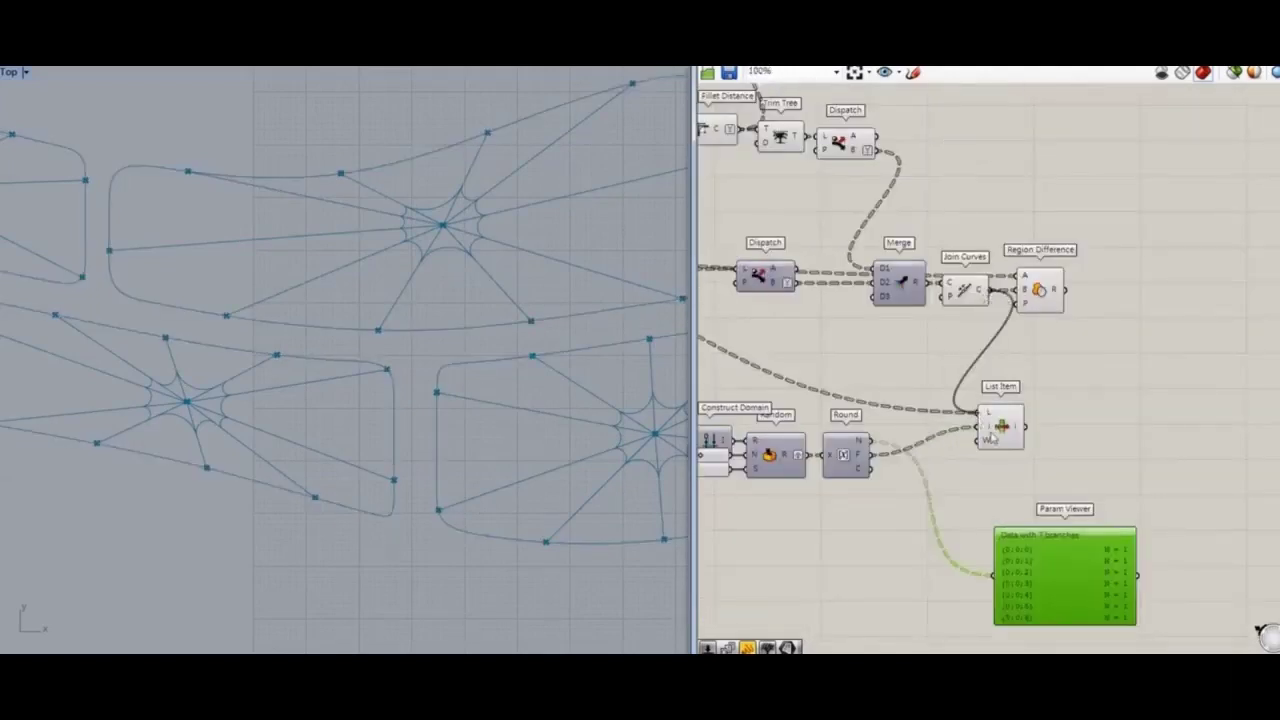
{"action": "left_click_drag", "start_coordinate": [1000, 432], "coordinate": [995, 458]}
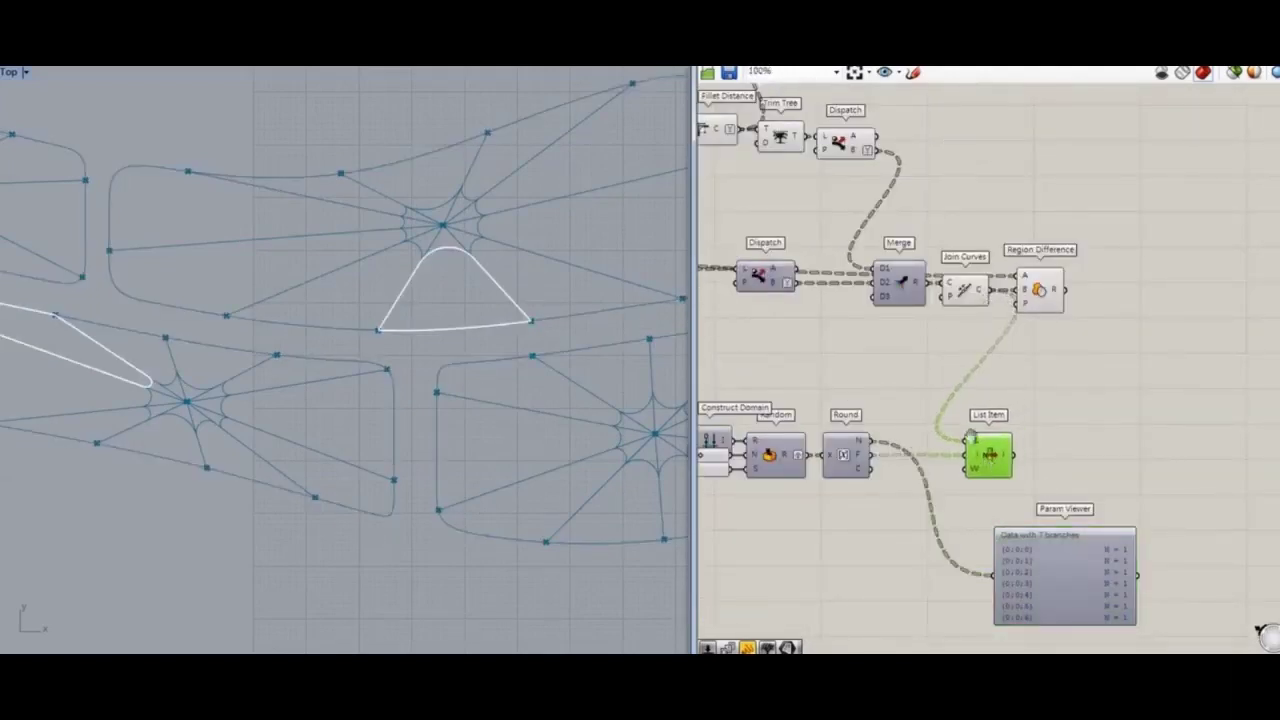
Place List Item beside Round and add an Area component fed by List Item's output
{"action": "right_click_drag", "start_coordinate": [824, 547], "coordinate": [955, 384]}
{"action": "right_click_drag", "start_coordinate": [862, 346], "coordinate": [908, 364]}
{"action": "scroll", "coordinate": [409, 361], "scroll_direction": "down", "scroll_amount": 6}
{"action": "scroll", "coordinate": [833, 303], "scroll_direction": "up", "scroll_amount": 3}
{"action": "left_click_drag", "start_coordinate": [880, 335], "coordinate": [820, 336]}
{"action": "right_click_drag", "start_coordinate": [933, 411], "coordinate": [473, 399]}
{"action": "left_click_drag", "start_coordinate": [918, 300], "coordinate": [864, 298]}
{"action": "left_click", "coordinate": [903, 303]}
{"action": "double_click", "coordinate": [903, 303]}
{"action": "type", "text": "area"}
{"action": "left_click", "coordinate": [903, 283]}
Add a Circle component centred on Area's centroids and delete the Param Viewer
{"action": "double_click", "coordinate": [988, 307]}
{"action": "type", "text": "cir"}
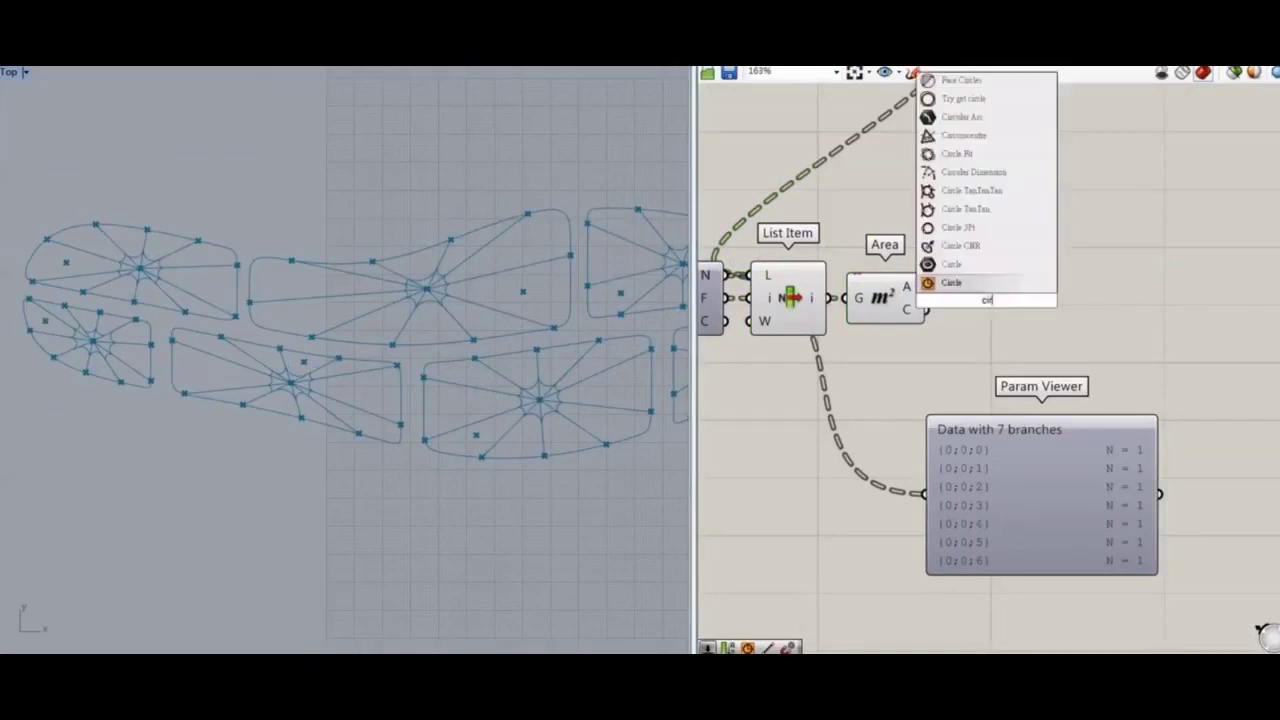
{"action": "key", "text": "Return"}
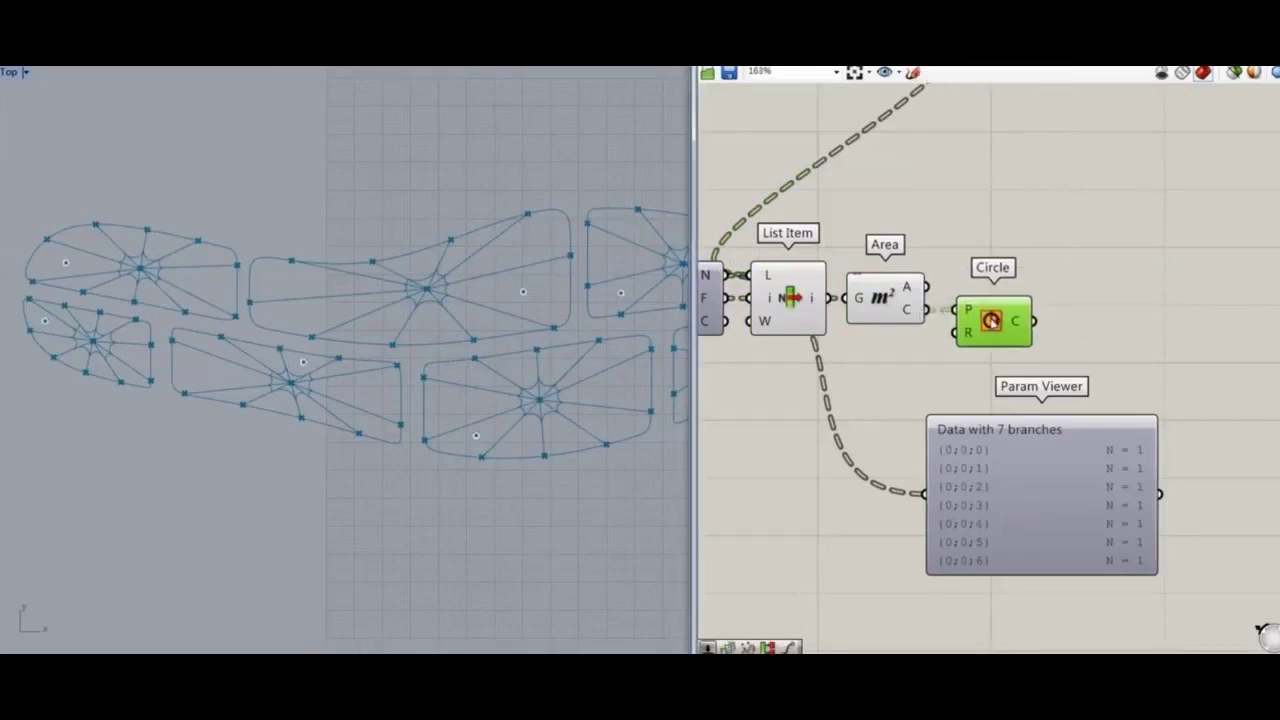
{"action": "left_click", "coordinate": [977, 463]}
{"action": "key", "text": "Delete"}
Add a Series component and connect its output to Circle's radius input
{"action": "double_click", "coordinate": [901, 493]}
{"action": "type", "text": "ser"}
{"action": "left_click", "coordinate": [887, 461]}
{"action": "left_click", "coordinate": [892, 480]}
{"action": "left_click_drag", "start_coordinate": [955, 333], "coordinate": [881, 390]}
Drive the Series with a step slider of 1.8 and a count slider of 50
{"action": "right_click_drag", "start_coordinate": [902, 440], "coordinate": [1002, 431]}
{"action": "double_click", "coordinate": [837, 423]}
{"action": "type", "text": "1.8"}
{"action": "key", "text": "Return"}
{"action": "left_click_drag", "start_coordinate": [921, 419], "coordinate": [939, 459]}
{"action": "double_click", "coordinate": [850, 463]}
{"action": "type", "text": "50"}
{"action": "key", "text": "Return"}
{"action": "left_click_drag", "start_coordinate": [931, 461], "coordinate": [900, 419]}
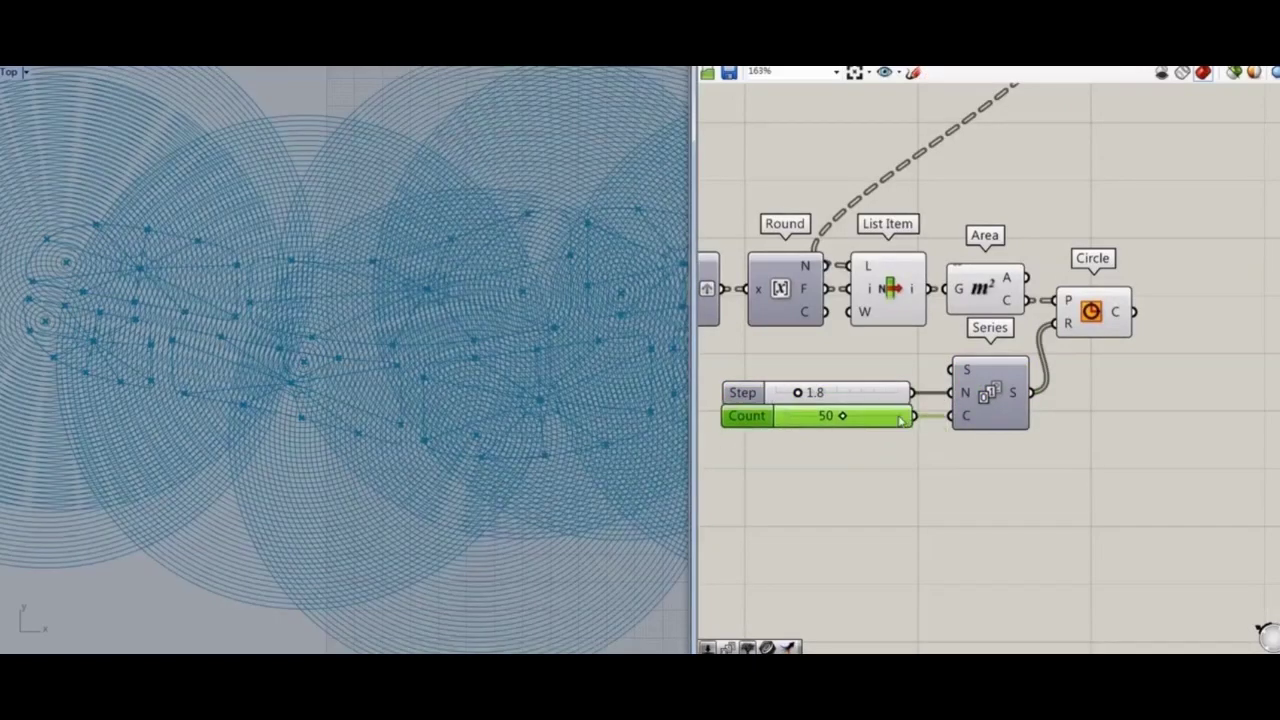
Add Boundary Surfaces to Circle's output and place a copy of it on Region Difference's result
{"action": "double_click", "coordinate": [1203, 326]}
{"action": "type", "text": "bound"}
{"action": "left_click", "coordinate": [1188, 307]}
{"action": "left_click_drag", "start_coordinate": [1200, 328], "coordinate": [1178, 312]}
{"action": "right_click_drag", "start_coordinate": [1173, 398], "coordinate": [968, 539]}
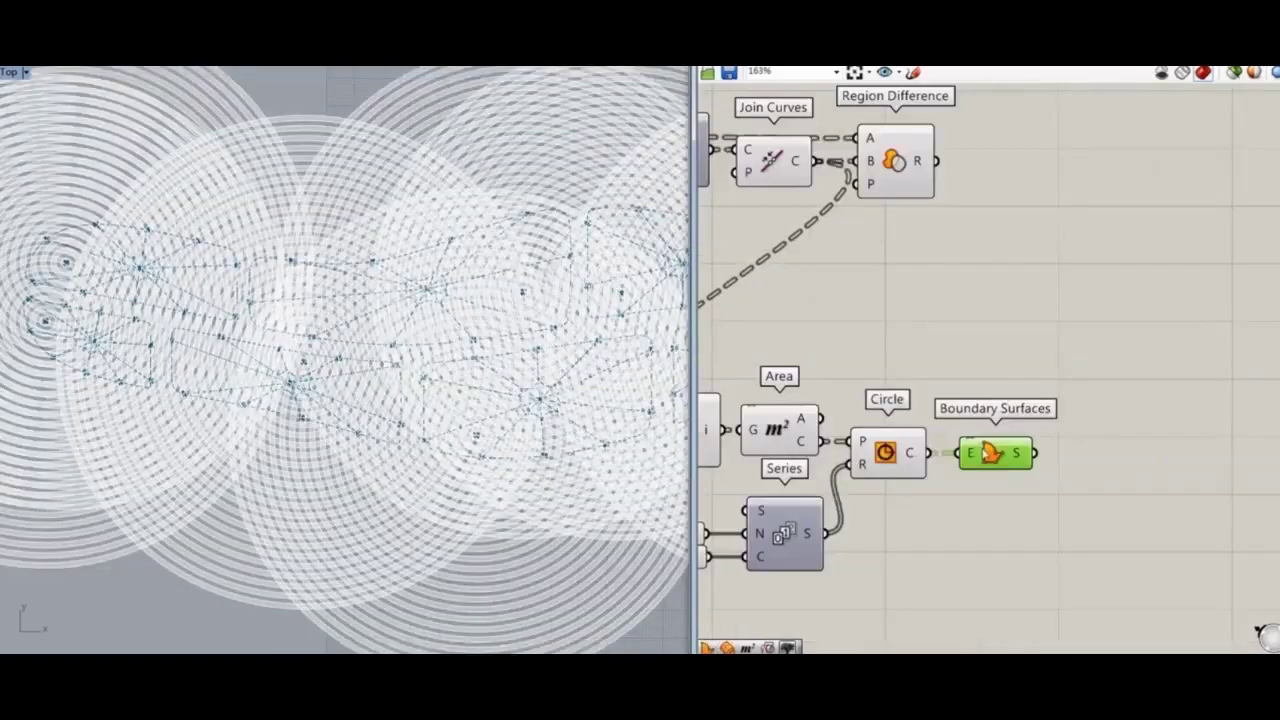
{"action": "left_click_drag", "start_coordinate": [1001, 461], "coordinate": [1014, 198]}
{"action": "left_click_drag", "start_coordinate": [937, 161], "coordinate": [988, 165]}
Turn off the preview of the circle-generating components and the circles' Boundary Surfaces
{"action": "left_click", "coordinate": [990, 452]}
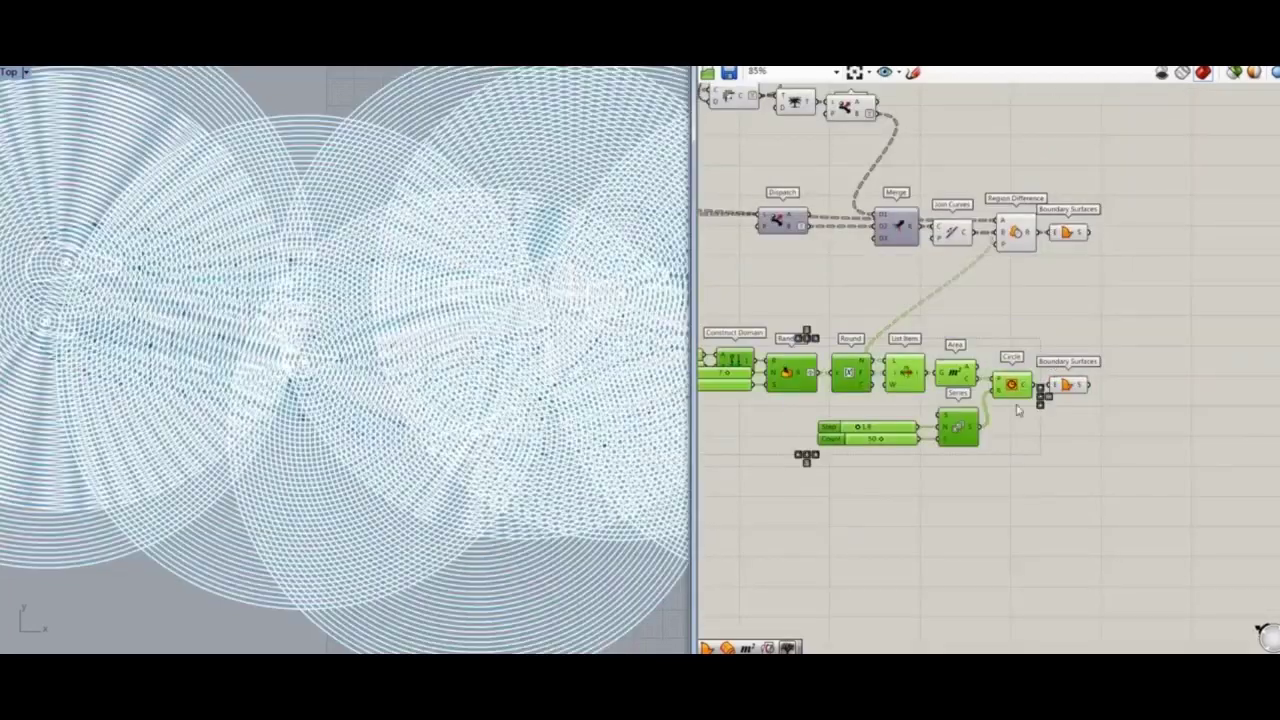
{"action": "right_click", "coordinate": [1051, 328]}
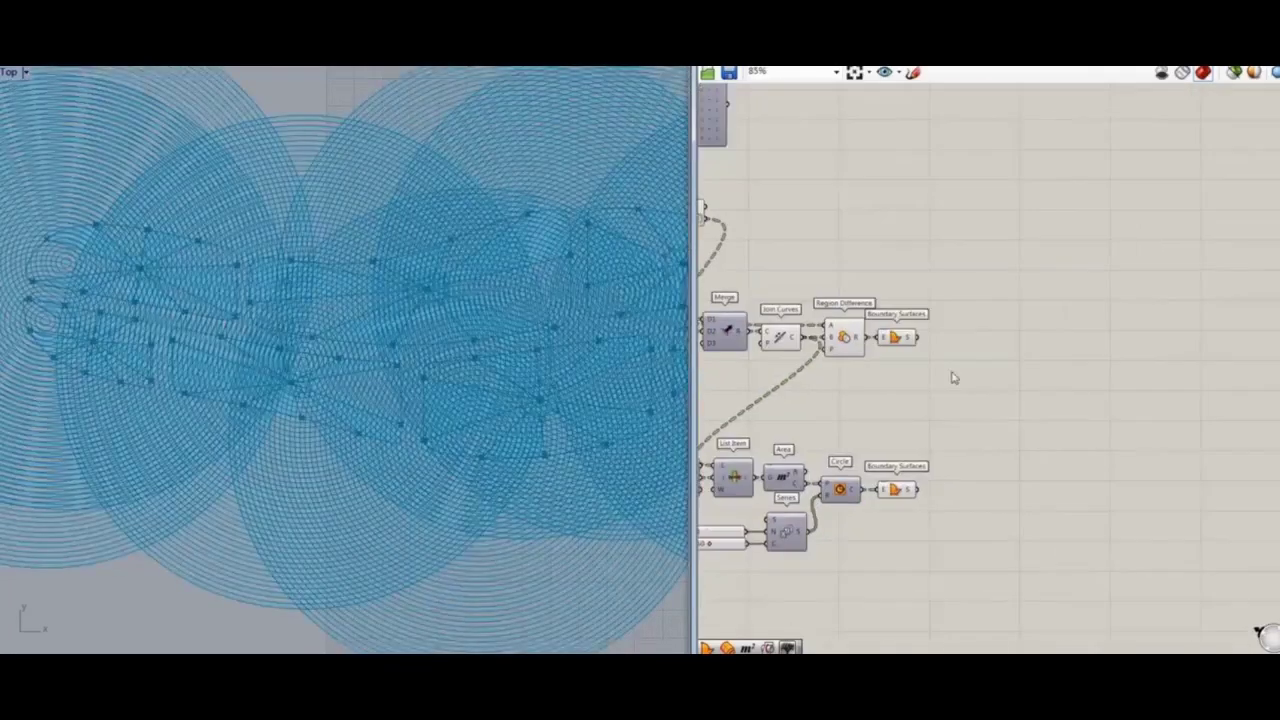
{"action": "right_click", "coordinate": [887, 391]}
{"action": "left_click", "coordinate": [930, 410]}
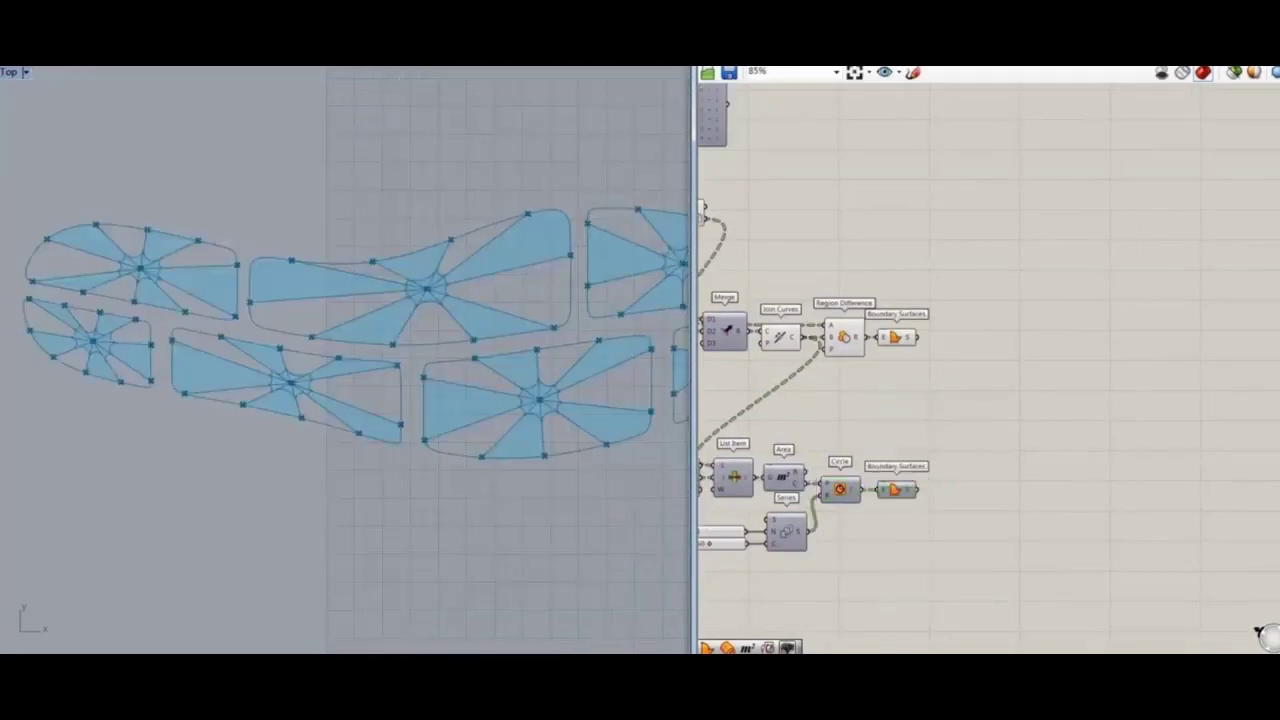
Add a Brep | Brep intersection between the region surfaces as A and the circle surfaces as B
{"action": "left_click", "coordinate": [862, 62]}
{"action": "left_click", "coordinate": [866, 134]}
{"action": "left_click", "coordinate": [861, 131]}
{"action": "right_click", "coordinate": [862, 132]}
{"action": "left_click_drag", "start_coordinate": [927, 101], "coordinate": [899, 119]}
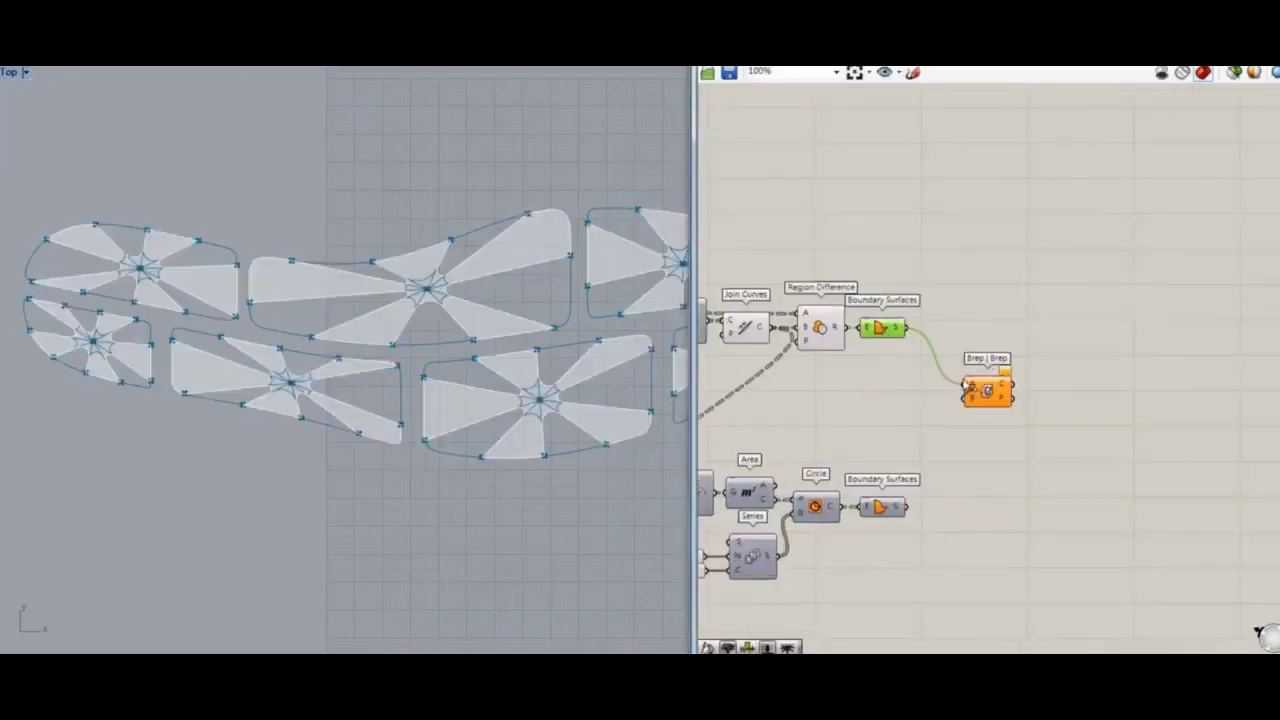
{"action": "left_click_drag", "start_coordinate": [985, 393], "coordinate": [958, 338]}
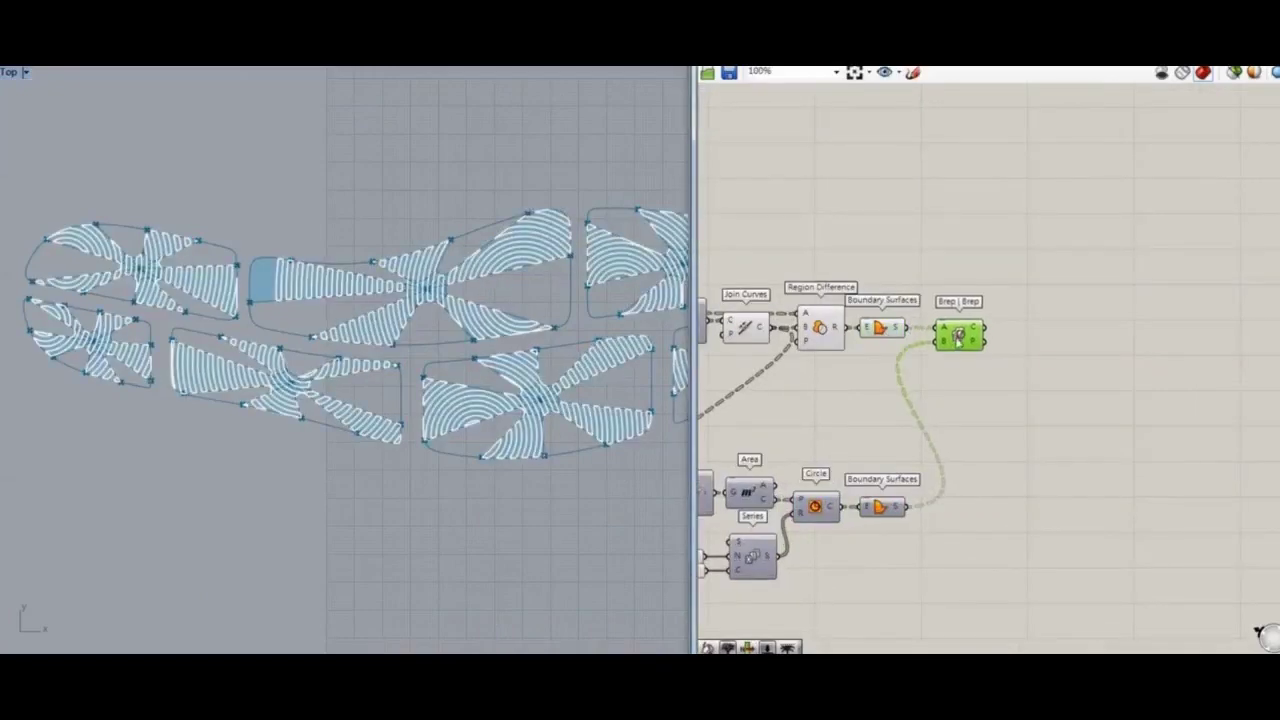
Collect the Brep | Brep intersection curves in a new Curve parameter
{"action": "double_click", "coordinate": [1050, 358]}
{"action": "type", "text": "curve"}
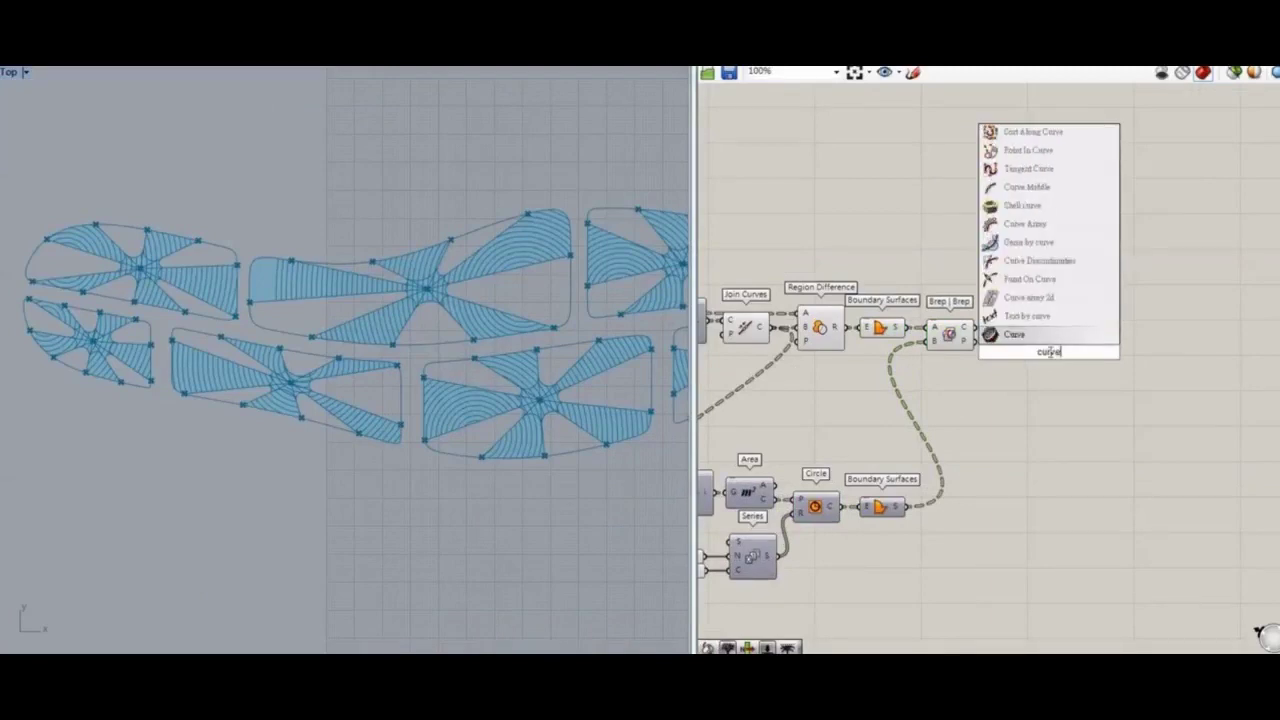
{"action": "key", "text": "Return"}
{"action": "left_click_drag", "start_coordinate": [1050, 355], "coordinate": [1010, 331]}
{"action": "left_click", "coordinate": [1106, 374]}
{"action": "scroll", "coordinate": [1128, 322], "scroll_direction": "up", "scroll_amount": 4}
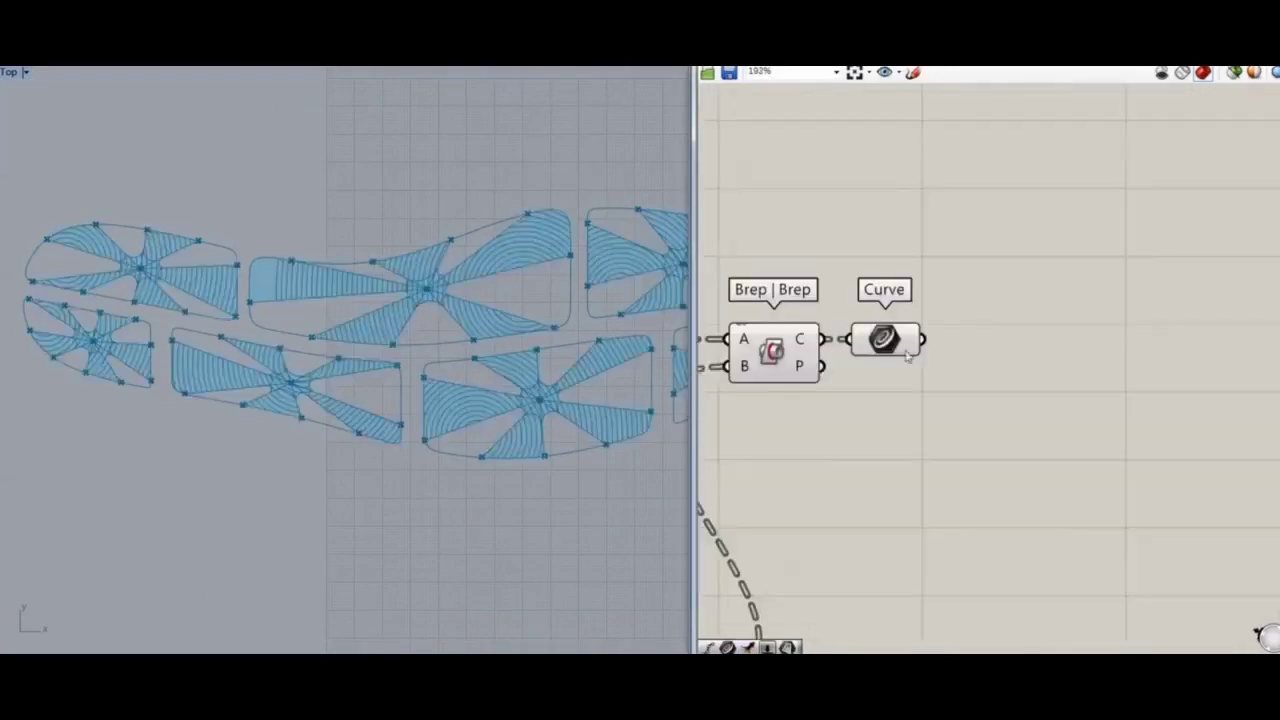
{"action": "left_click", "coordinate": [905, 350]}
Hide the preview of all components upstream of the final Curve parameter
{"action": "scroll", "coordinate": [909, 354], "scroll_direction": "down", "scroll_amount": 4}
{"action": "right_click_drag", "start_coordinate": [850, 282], "coordinate": [1046, 180]}
{"action": "left_click_drag", "start_coordinate": [1048, 180], "coordinate": [712, 510]}
{"action": "middle_click", "coordinate": [1101, 182]}
{"action": "left_click", "coordinate": [1110, 197]}
{"action": "left_click", "coordinate": [1130, 292]}
{"action": "scroll", "coordinate": [1125, 335], "scroll_direction": "down", "scroll_amount": 7}
{"action": "left_click_drag", "start_coordinate": [1102, 400], "coordinate": [820, 197]}
{"action": "middle_click", "coordinate": [1017, 183]}
{"action": "left_click", "coordinate": [1028, 198]}
{"action": "left_click", "coordinate": [1152, 317]}
{"action": "scroll", "coordinate": [1154, 319], "scroll_direction": "up", "scroll_amount": 2}
{"action": "scroll", "coordinate": [1154, 319], "scroll_direction": "up", "scroll_amount": 4}
{"action": "scroll", "coordinate": [500, 371], "scroll_direction": "up", "scroll_amount": 5}
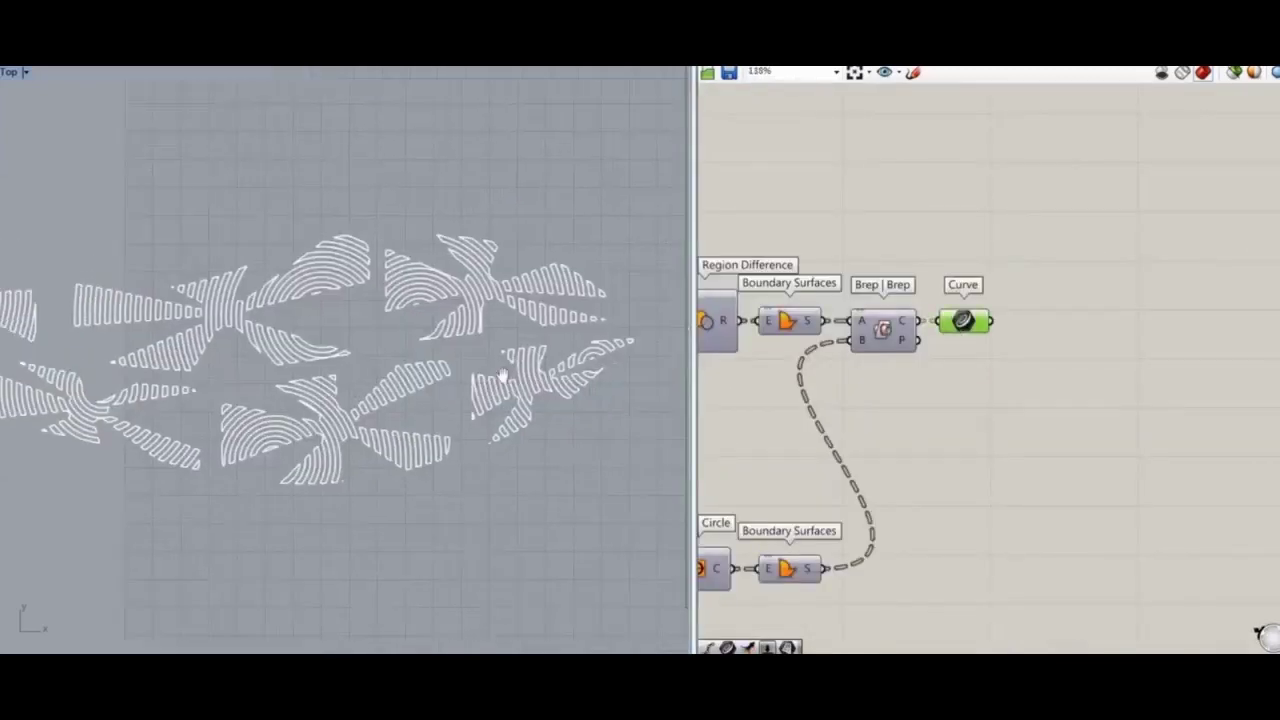
Add a Length component to the final Curve parameter and feed its result into Smaller Than's A input
{"action": "double_click", "coordinate": [1075, 328]}
{"action": "type", "text": "len"}
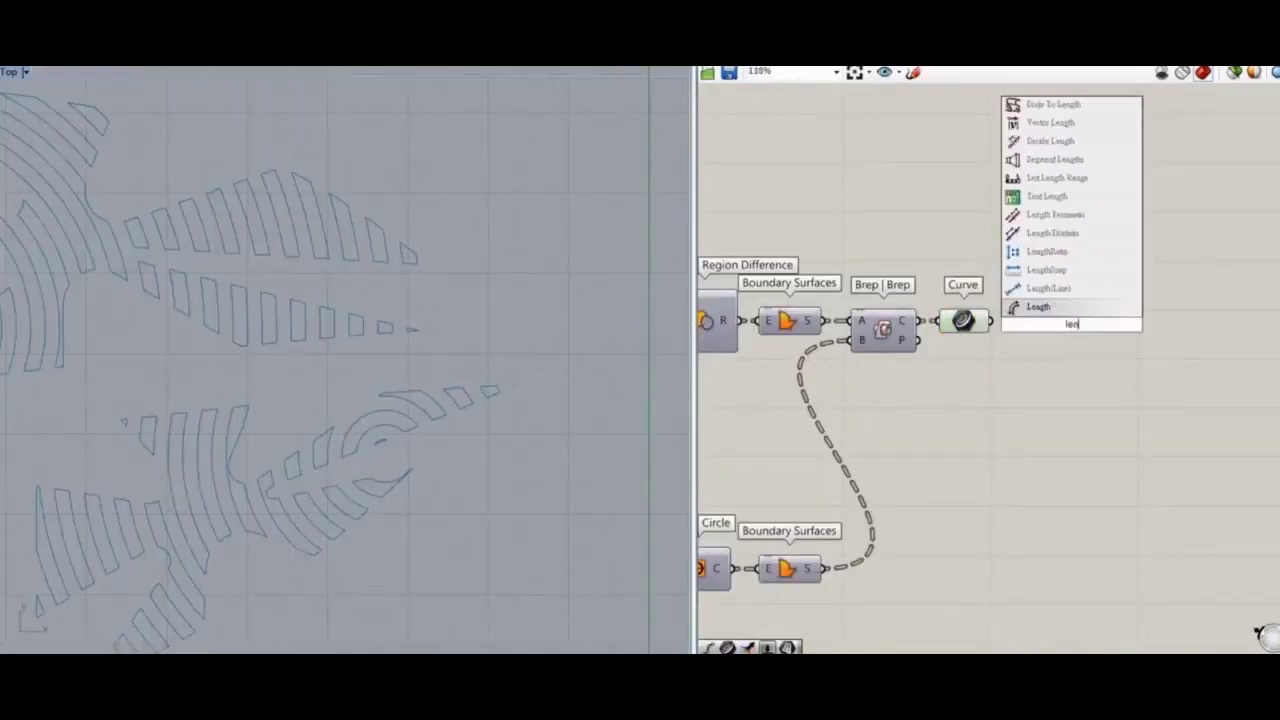
{"action": "left_click", "coordinate": [1037, 312]}
{"action": "double_click", "coordinate": [1145, 338]}
{"action": "type", "text": "smal"}
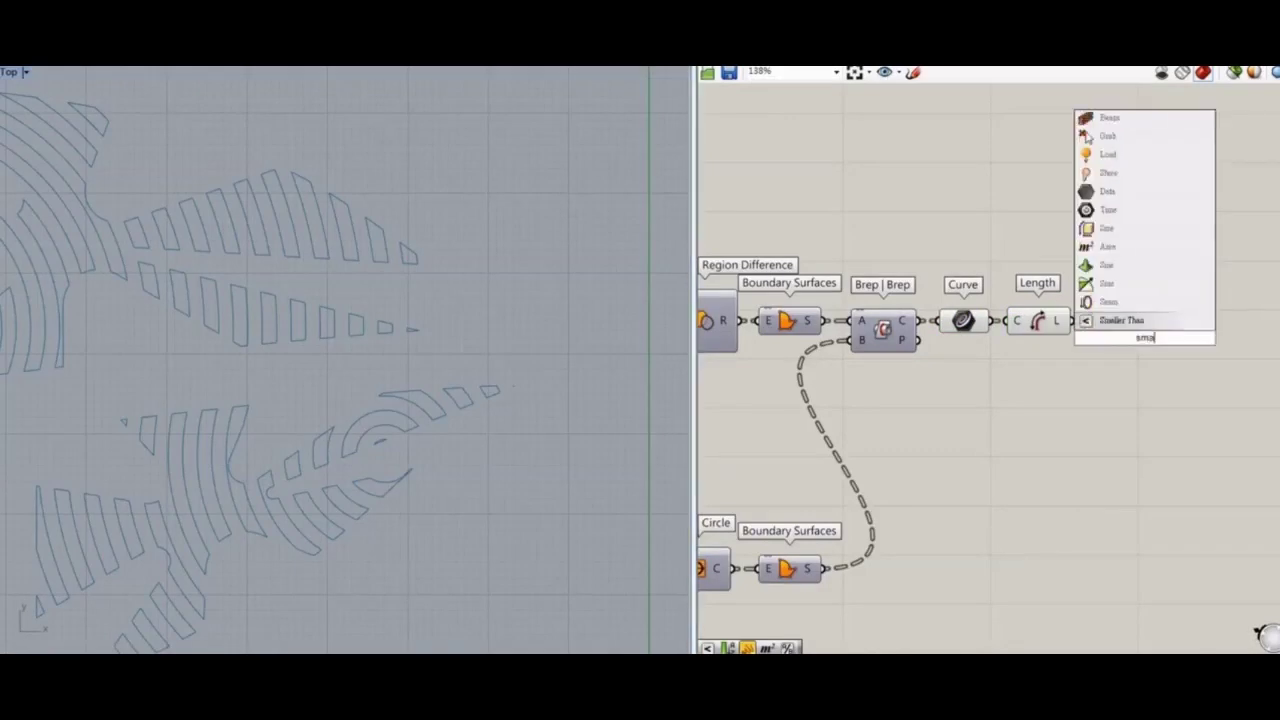
{"action": "left_click", "coordinate": [1134, 322]}
{"action": "left_click_drag", "start_coordinate": [1073, 321], "coordinate": [1107, 328]}
{"action": "left_click_drag", "start_coordinate": [1140, 338], "coordinate": [1123, 330]}
Add a number slider of 10.000 and connect it to Smaller Than's B input
{"action": "double_click", "coordinate": [938, 401]}
{"action": "type", "text": "10"}
{"action": "key", "text": "Return"}
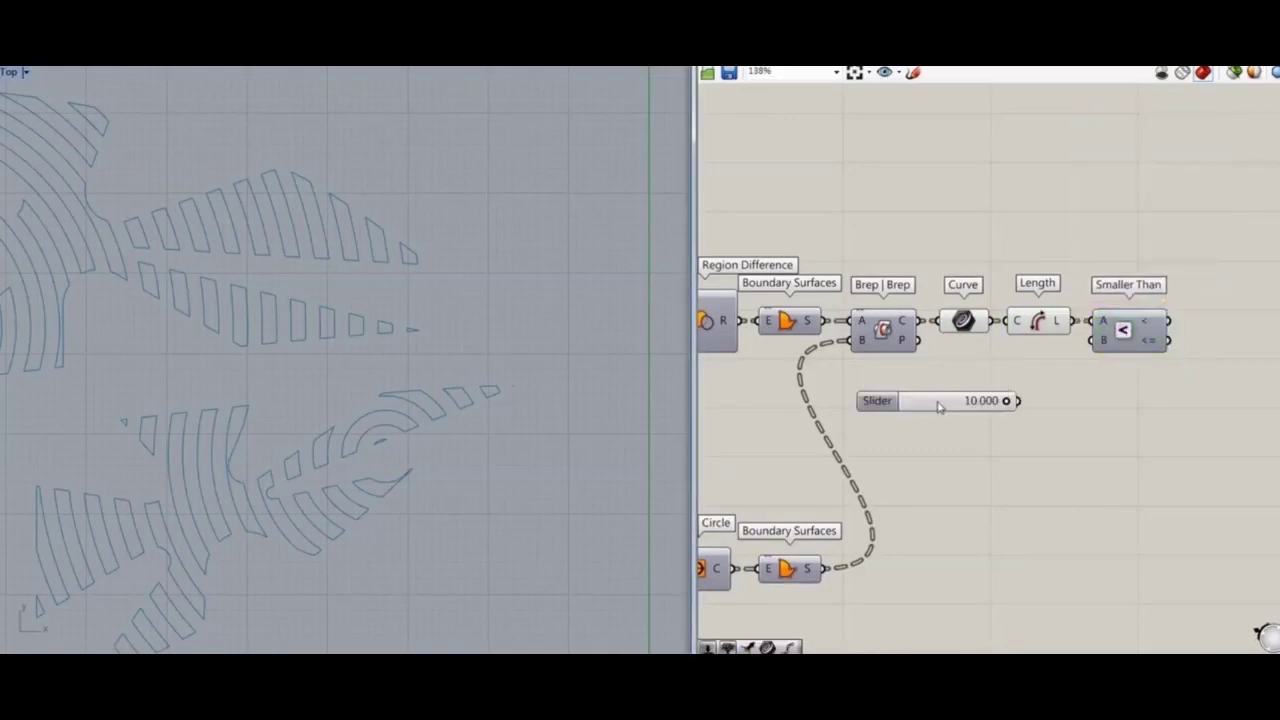
{"action": "left_click_drag", "start_coordinate": [1003, 398], "coordinate": [1003, 338]}
{"action": "left_click", "coordinate": [1190, 364]}
Add a Dispatch component after Smaller Than, with the curves as its list and the < result as its pattern
{"action": "right_click_drag", "start_coordinate": [1194, 363], "coordinate": [966, 405]}
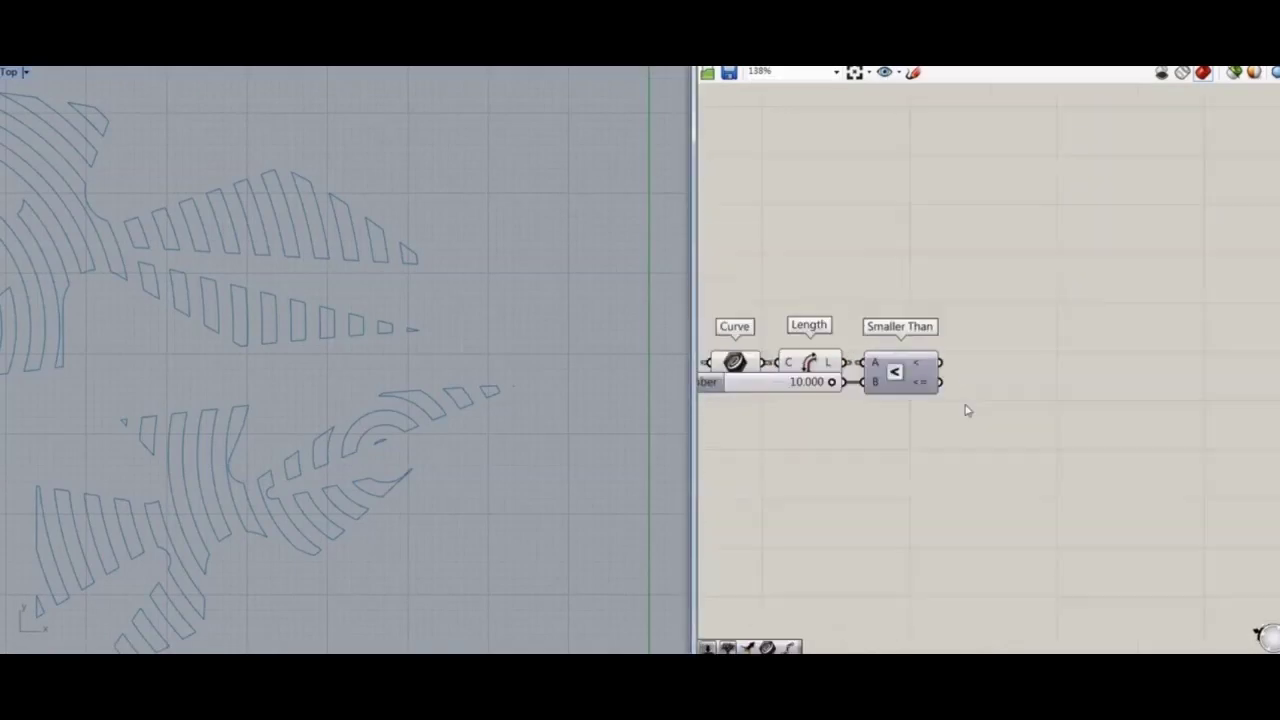
{"action": "double_click", "coordinate": [1025, 343]}
{"action": "type", "text": "dis"}
{"action": "key", "text": "Return"}
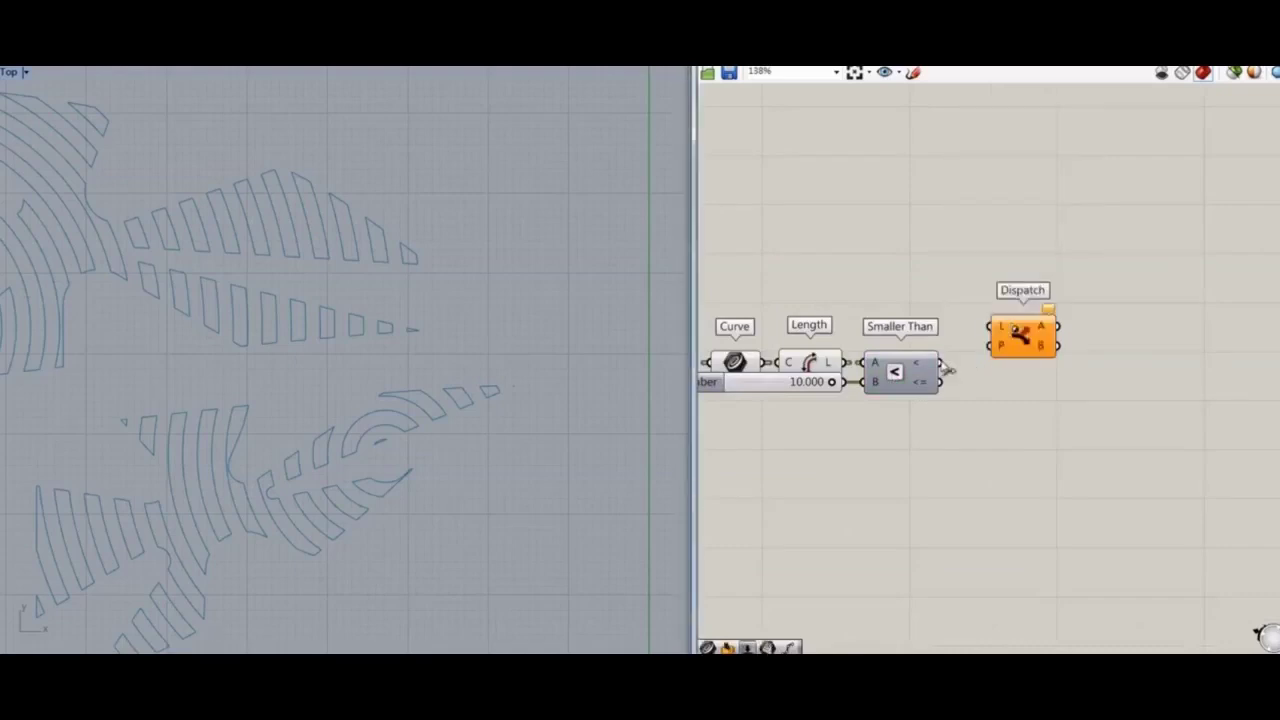
Collect Dispatch's B output in a new Curve parameter
{"action": "double_click", "coordinate": [1107, 379]}
{"action": "left_click_drag", "start_coordinate": [972, 329], "coordinate": [982, 353]}
{"action": "type", "text": "curve"}
{"action": "key", "text": "Return"}
{"action": "left_click_drag", "start_coordinate": [1034, 363], "coordinate": [1081, 380]}
{"action": "left_click_drag", "start_coordinate": [1107, 383], "coordinate": [1077, 370]}
Hide the preview of the length-filtering components so that only the Dispatch result curves are displayed
{"action": "left_click_drag", "start_coordinate": [1030, 430], "coordinate": [846, 250]}
{"action": "right_click", "coordinate": [864, 211]}
{"action": "left_click", "coordinate": [905, 250]}
{"action": "left_click", "coordinate": [1114, 281]}
{"action": "left_click", "coordinate": [1074, 363]}
Examine the length-filtered slot curves across all panels in the Top viewport
{"action": "right_click_drag", "start_coordinate": [851, 382], "coordinate": [994, 386]}
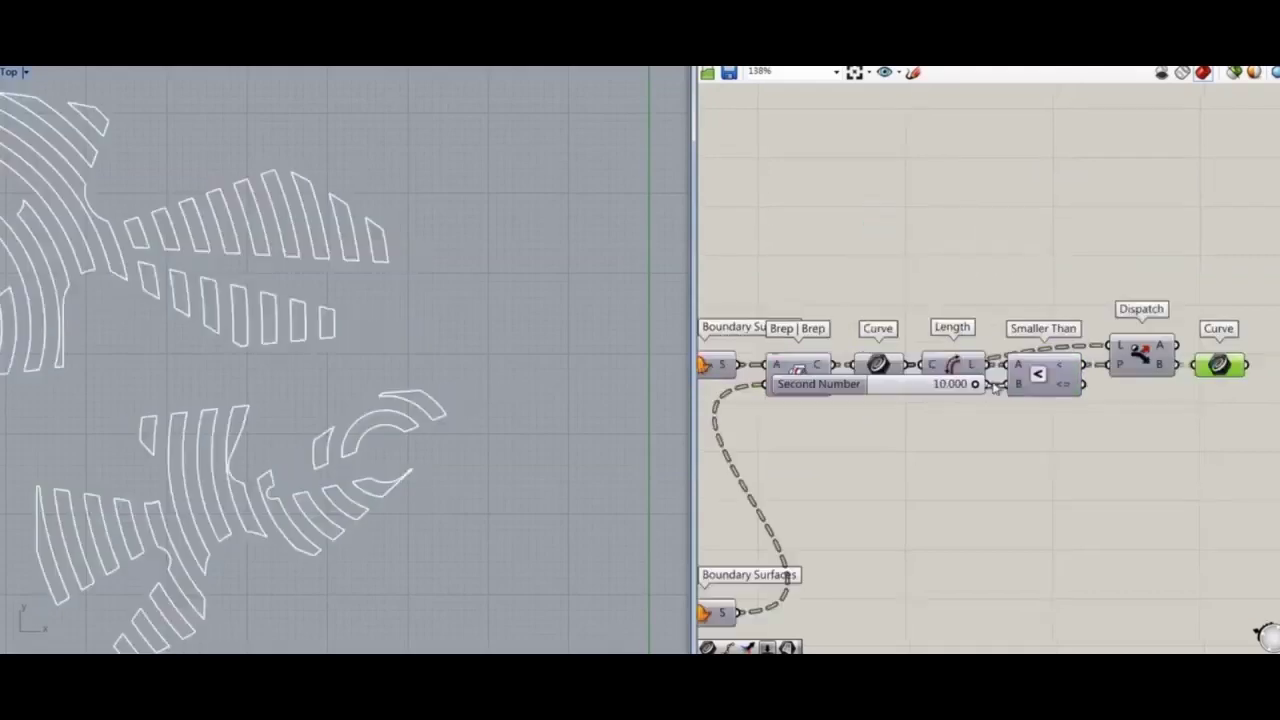
{"action": "scroll", "coordinate": [988, 388], "scroll_direction": "up", "scroll_amount": 4}
{"action": "scroll", "coordinate": [376, 444], "scroll_direction": "down", "scroll_amount": 8}
{"action": "right_click_drag", "start_coordinate": [376, 444], "coordinate": [600, 386]}
{"action": "right_click_drag", "start_coordinate": [200, 270], "coordinate": [310, 272]}
{"action": "scroll", "coordinate": [310, 272], "scroll_direction": "up", "scroll_amount": 8}
{"action": "scroll", "coordinate": [310, 272], "scroll_direction": "up", "scroll_amount": 2}
{"action": "right_click_drag", "start_coordinate": [534, 369], "coordinate": [300, 375]}
{"action": "scroll", "coordinate": [300, 375], "scroll_direction": "down", "scroll_amount": 7}
{"action": "right_click_drag", "start_coordinate": [523, 429], "coordinate": [280, 445]}
{"action": "scroll", "coordinate": [280, 445], "scroll_direction": "down", "scroll_amount": 6}
{"action": "right_click_drag", "start_coordinate": [465, 438], "coordinate": [345, 420]}
{"action": "right_click_drag", "start_coordinate": [978, 424], "coordinate": [1060, 340]}
{"action": "scroll", "coordinate": [891, 426], "scroll_direction": "down", "scroll_amount": 11}
{"action": "scroll", "coordinate": [883, 246], "scroll_direction": "up", "scroll_amount": 8}
{"action": "right_click_drag", "start_coordinate": [883, 246], "coordinate": [976, 370]}
{"action": "double_click", "coordinate": [1007, 305]}
{"action": "type", "text": "surface"}
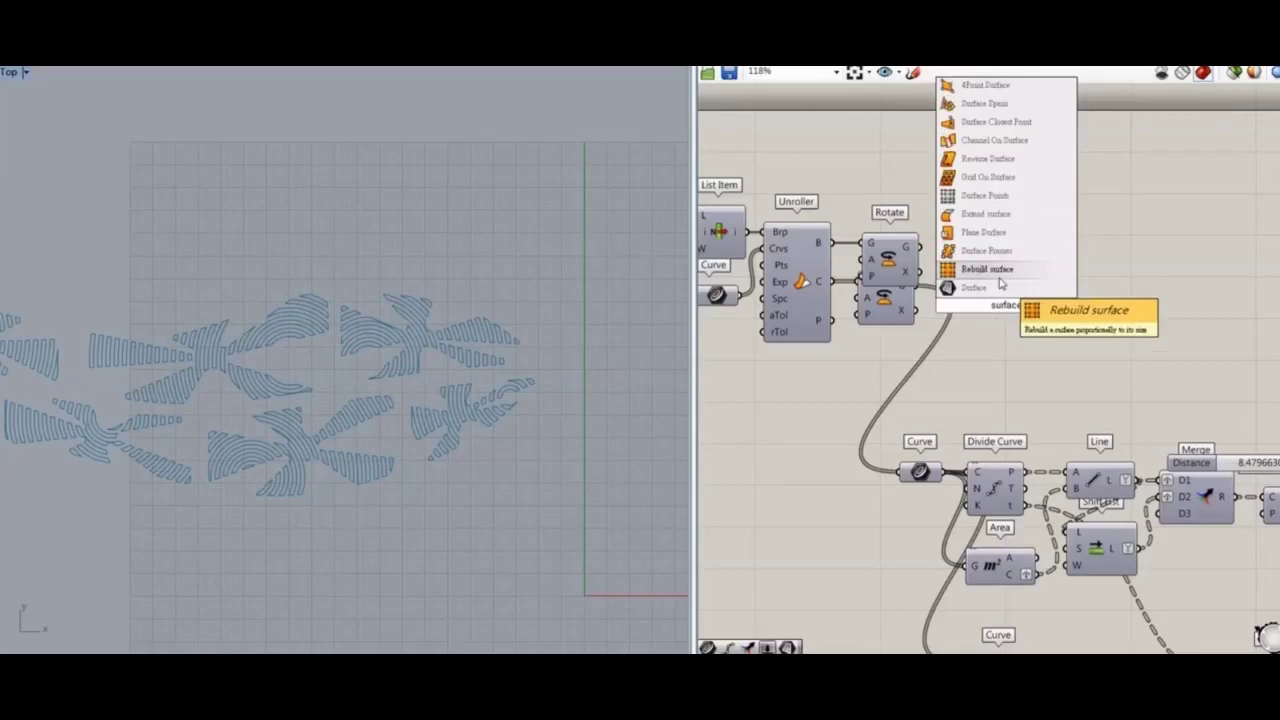
{"action": "left_click", "coordinate": [1002, 275]}
{"action": "left_click", "coordinate": [1012, 300]}
{"action": "key", "text": "Delete"}
Add two Surface parameters beside the Rotate components
{"action": "double_click", "coordinate": [1014, 300]}
{"action": "type", "text": "surf"}
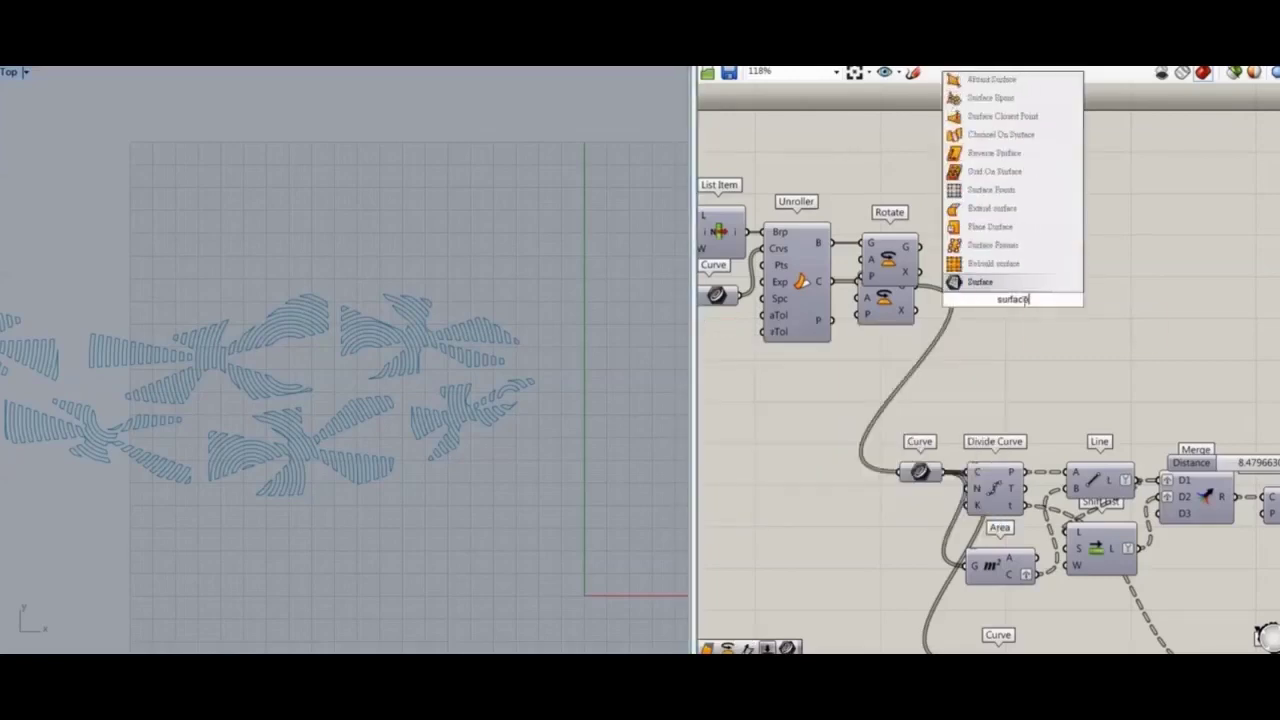
{"action": "key", "text": "Return"}
{"action": "right_click_drag", "start_coordinate": [791, 421], "coordinate": [1009, 431]}
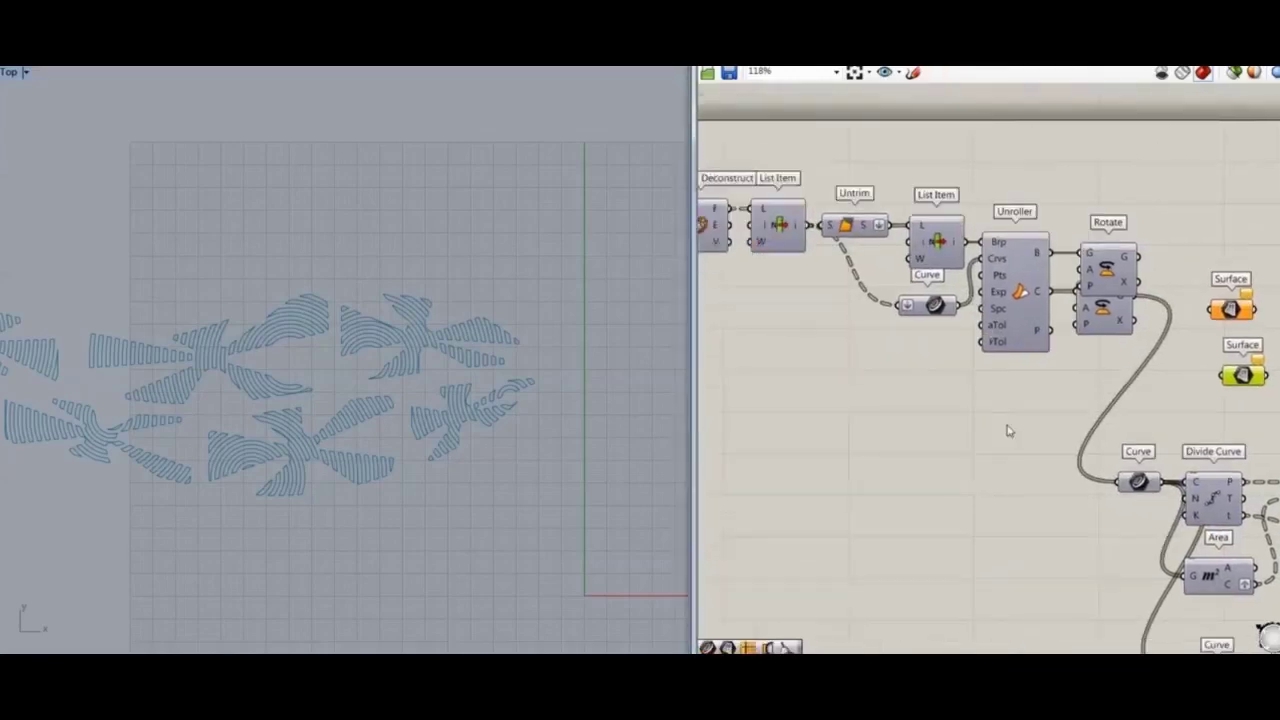
Feed one Surface parameter from Untrim and the other from Rotate's G output, and internalise the data of both
{"action": "left_click_drag", "start_coordinate": [890, 231], "coordinate": [1220, 376]}
{"action": "right_click", "coordinate": [1243, 376]}
{"action": "left_click", "coordinate": [1171, 629]}
{"action": "right_click_drag", "start_coordinate": [1157, 300], "coordinate": [1085, 318]}
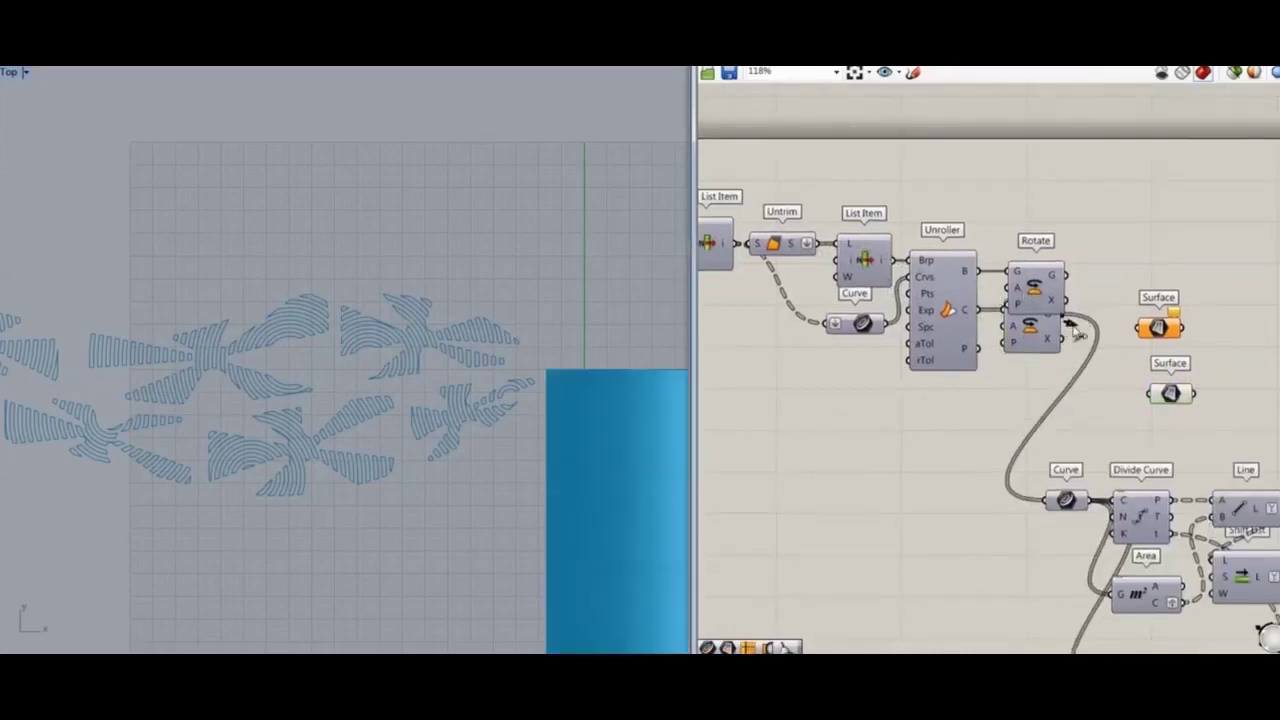
{"action": "right_click", "coordinate": [1158, 328]}
{"action": "left_click", "coordinate": [1157, 581]}
Move both internalised Surface parameters to the end of the definition, below the final Curve parameter
{"action": "scroll", "coordinate": [1117, 220], "scroll_direction": "down", "scroll_amount": 3}
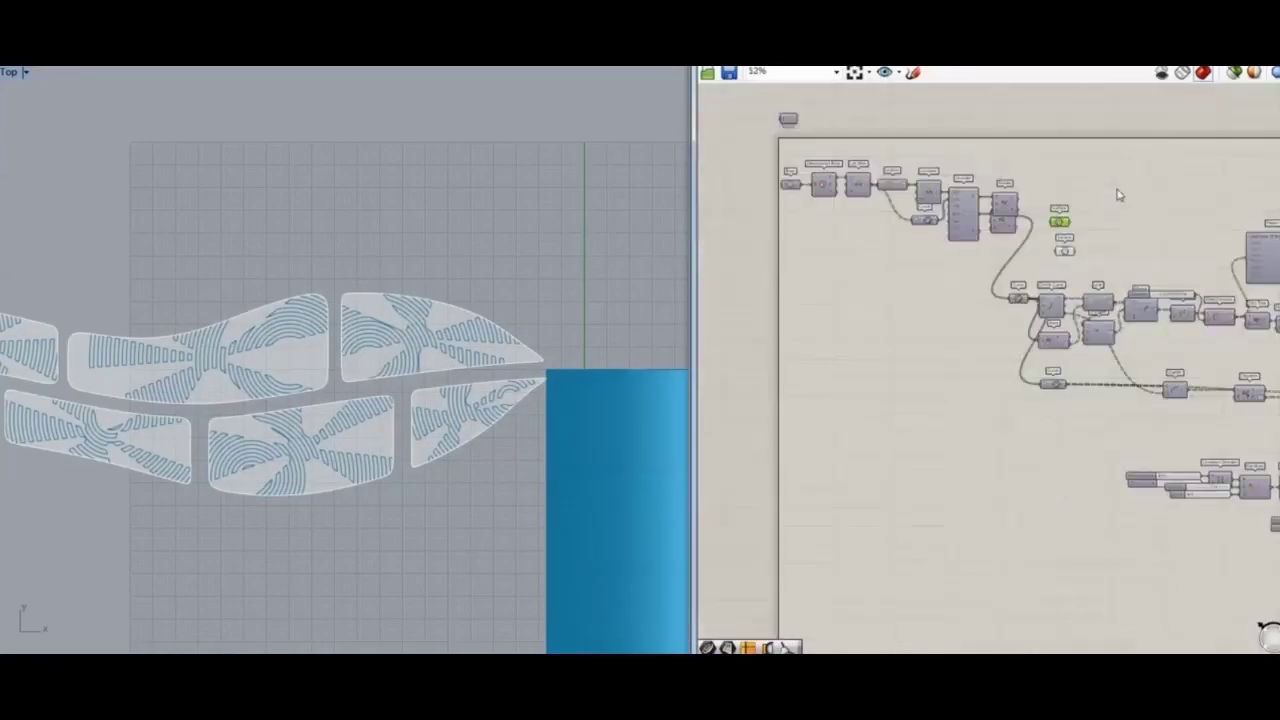
{"action": "left_click_drag", "start_coordinate": [1117, 194], "coordinate": [1034, 271]}
{"action": "scroll", "coordinate": [980, 294], "scroll_direction": "down", "scroll_amount": 3}
{"action": "scroll", "coordinate": [940, 300], "scroll_direction": "up", "scroll_amount": 1}
{"action": "left_click_drag", "start_coordinate": [877, 262], "coordinate": [1222, 423]}
{"action": "left_click", "coordinate": [1238, 432]}
{"action": "right_click_drag", "start_coordinate": [1236, 433], "coordinate": [1140, 386]}
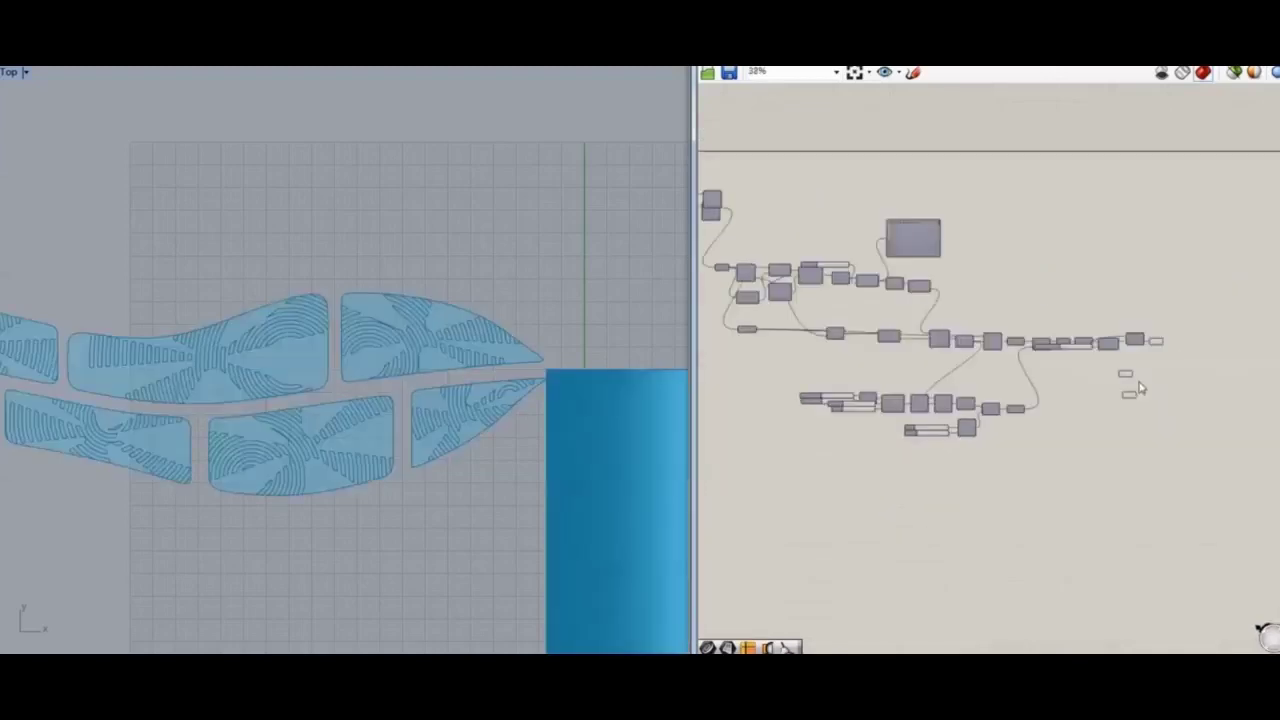
{"action": "scroll", "coordinate": [1158, 388], "scroll_direction": "up", "scroll_amount": 6}
{"action": "left_click_drag", "start_coordinate": [1020, 326], "coordinate": [1139, 247]}
{"action": "left_click_drag", "start_coordinate": [1026, 409], "coordinate": [1150, 295]}
{"action": "left_click", "coordinate": [1240, 300]}
Add a Map to Surface component fed by the filtered curves, the flat panel surfaces as source and the curved surface as target
{"action": "right_click_drag", "start_coordinate": [1246, 262], "coordinate": [1018, 417]}
{"action": "double_click", "coordinate": [1044, 338]}
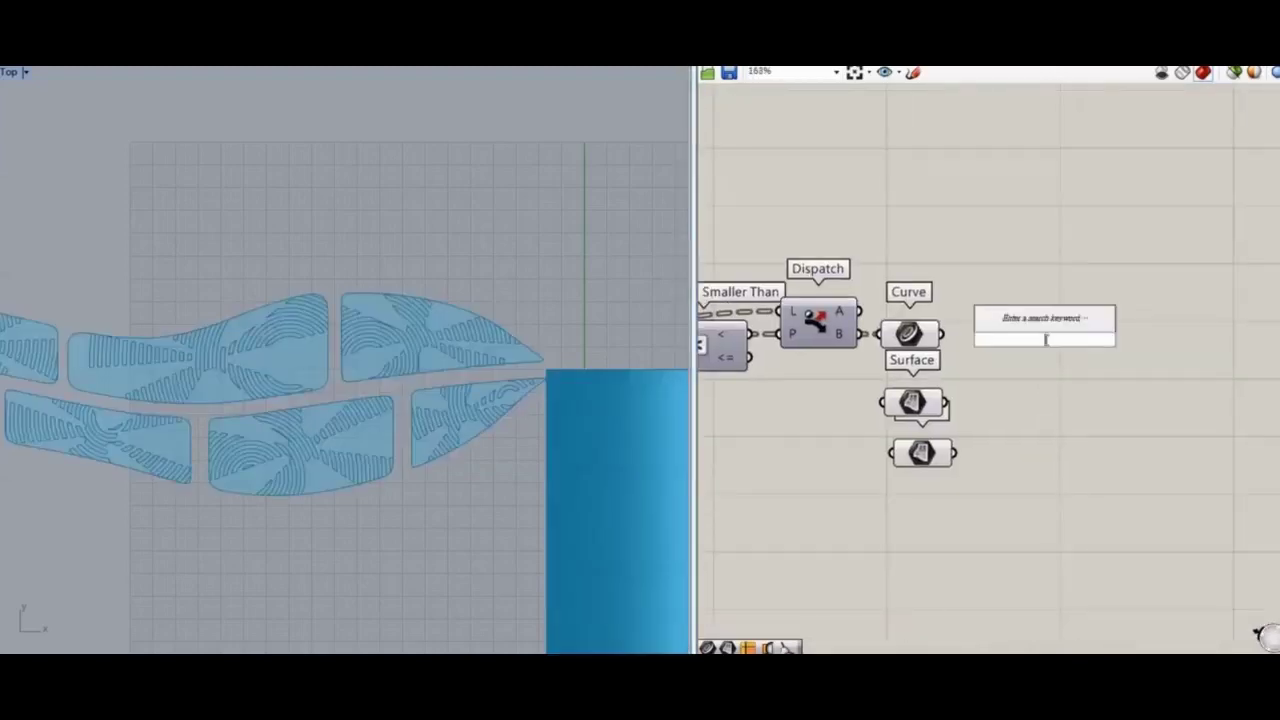
{"action": "type", "text": "mapo"}
{"action": "key", "text": "Return"}
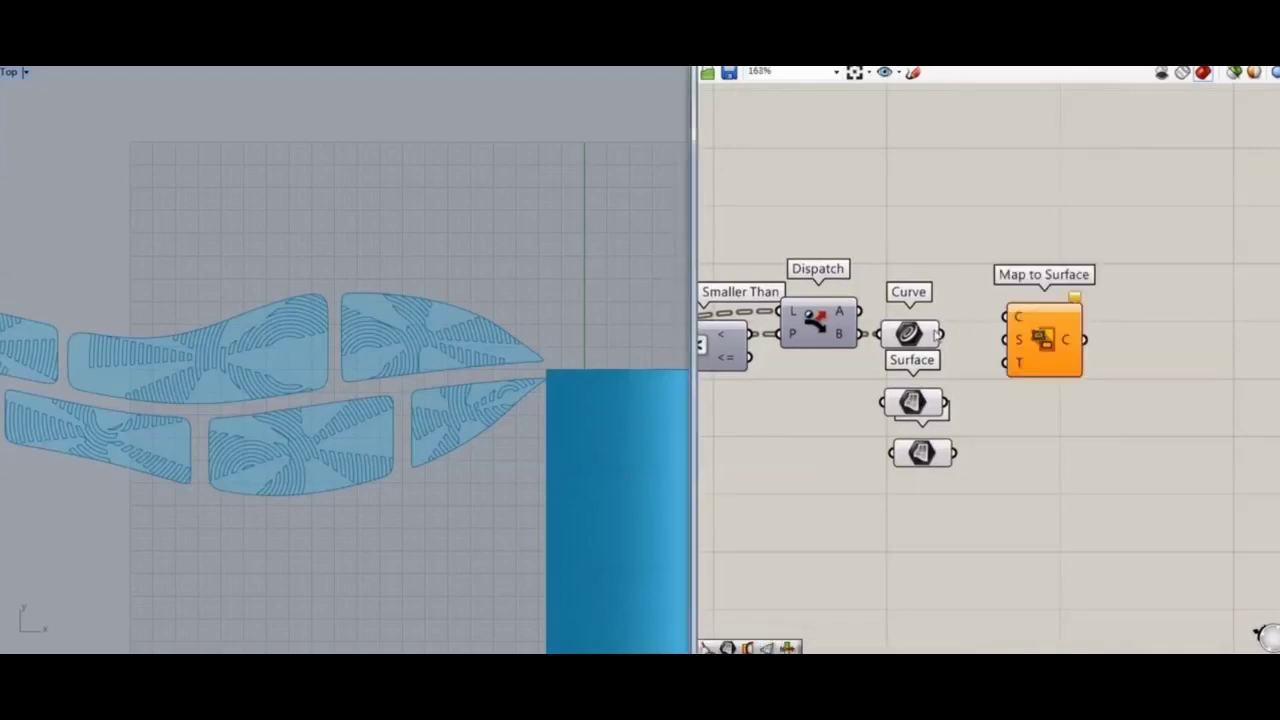
{"action": "left_click_drag", "start_coordinate": [943, 333], "coordinate": [990, 333]}
Stack the two Surface parameters directly under the Curve parameter and align Map to Surface beside them
{"action": "left_click_drag", "start_coordinate": [925, 408], "coordinate": [927, 369]}
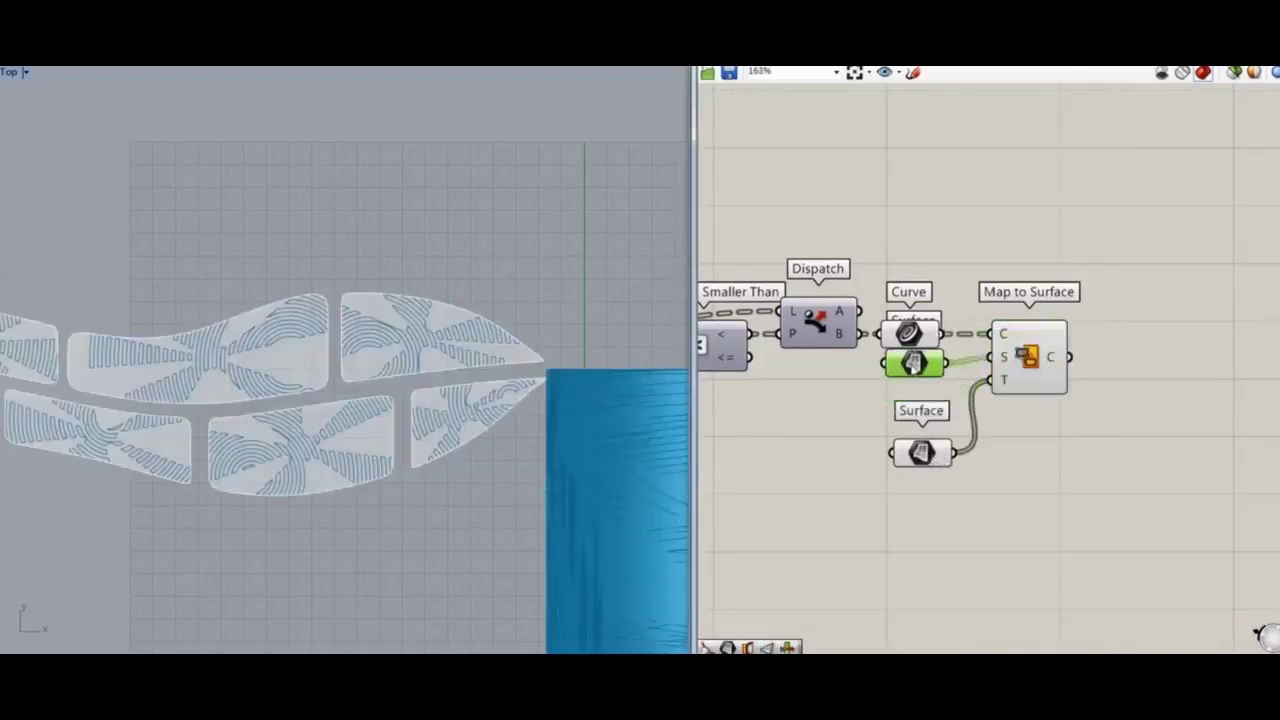
{"action": "left_click_drag", "start_coordinate": [925, 455], "coordinate": [917, 390]}
{"action": "left_click_drag", "start_coordinate": [985, 482], "coordinate": [868, 249]}
{"action": "left_click", "coordinate": [914, 310]}
{"action": "left_click", "coordinate": [1062, 348]}
{"action": "left_click_drag", "start_coordinate": [1062, 348], "coordinate": [1047, 356]}
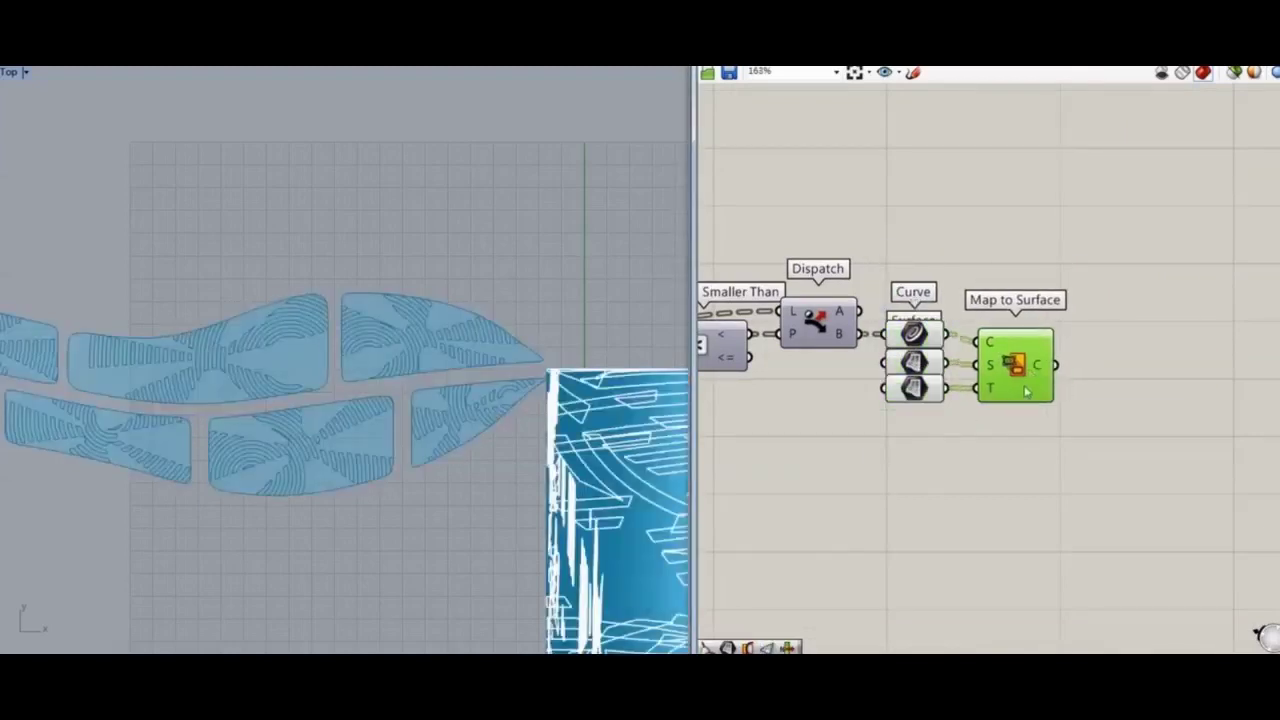
Examine how the mapped curves lie on the curved target surface compared with the Map to Surface inputs
{"action": "right_click_drag", "start_coordinate": [665, 458], "coordinate": [402, 382]}
{"action": "scroll", "coordinate": [402, 382], "scroll_direction": "down", "scroll_amount": 12}
{"action": "left_click_drag", "start_coordinate": [1021, 374], "coordinate": [1029, 375]}
{"action": "right_click_drag", "start_coordinate": [1029, 375], "coordinate": [1192, 315]}
{"action": "scroll", "coordinate": [1015, 342], "scroll_direction": "down", "scroll_amount": 8}
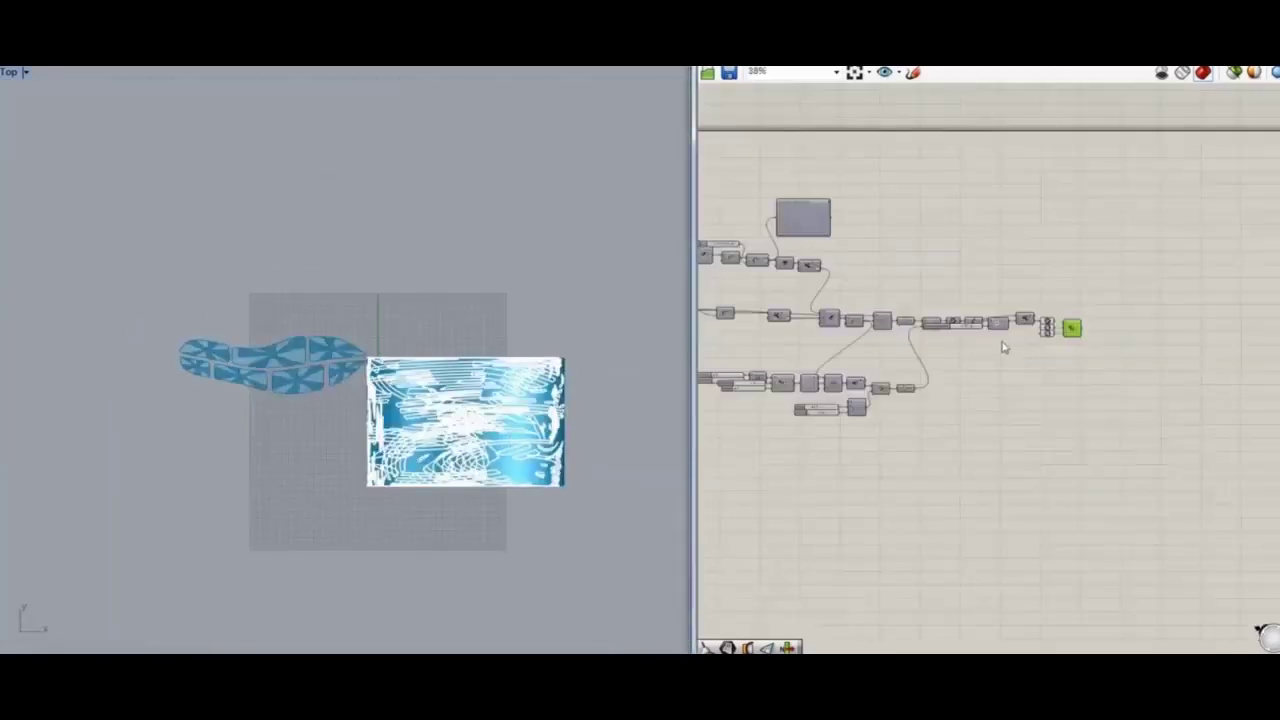
{"action": "scroll", "coordinate": [1005, 345], "scroll_direction": "up", "scroll_amount": 4}
{"action": "left_click", "coordinate": [1096, 299]}
{"action": "left_click", "coordinate": [1101, 356]}
{"action": "scroll", "coordinate": [1103, 320], "scroll_direction": "up", "scroll_amount": 4}
{"action": "left_click", "coordinate": [1078, 303]}
{"action": "left_click", "coordinate": [945, 378]}
Check the upper Rotate component's output against the mapped result in the viewport
{"action": "right_click_drag", "start_coordinate": [917, 378], "coordinate": [1028, 332]}
{"action": "scroll", "coordinate": [1026, 330], "scroll_direction": "down", "scroll_amount": 6}
{"action": "scroll", "coordinate": [755, 253], "scroll_direction": "up", "scroll_amount": 4}
{"action": "right_click_drag", "start_coordinate": [740, 252], "coordinate": [1279, 562]}
{"action": "left_click", "coordinate": [897, 300]}
{"action": "right_click_drag", "start_coordinate": [476, 466], "coordinate": [416, 419]}
{"action": "scroll", "coordinate": [416, 419], "scroll_direction": "up", "scroll_amount": 6}
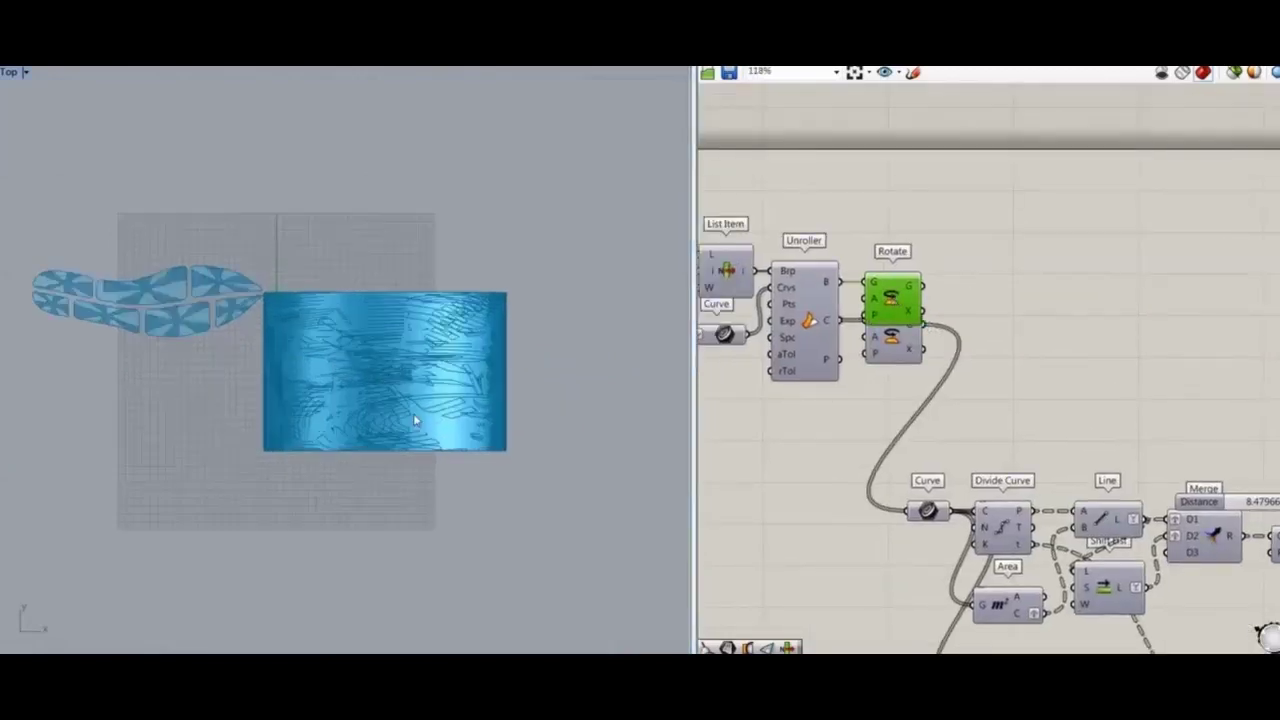
Try a new Surface parameter fed by Untrim's output near the Rotate components
{"action": "left_click", "coordinate": [1091, 334]}
{"action": "double_click", "coordinate": [1037, 323]}
{"action": "type", "text": "surface"}
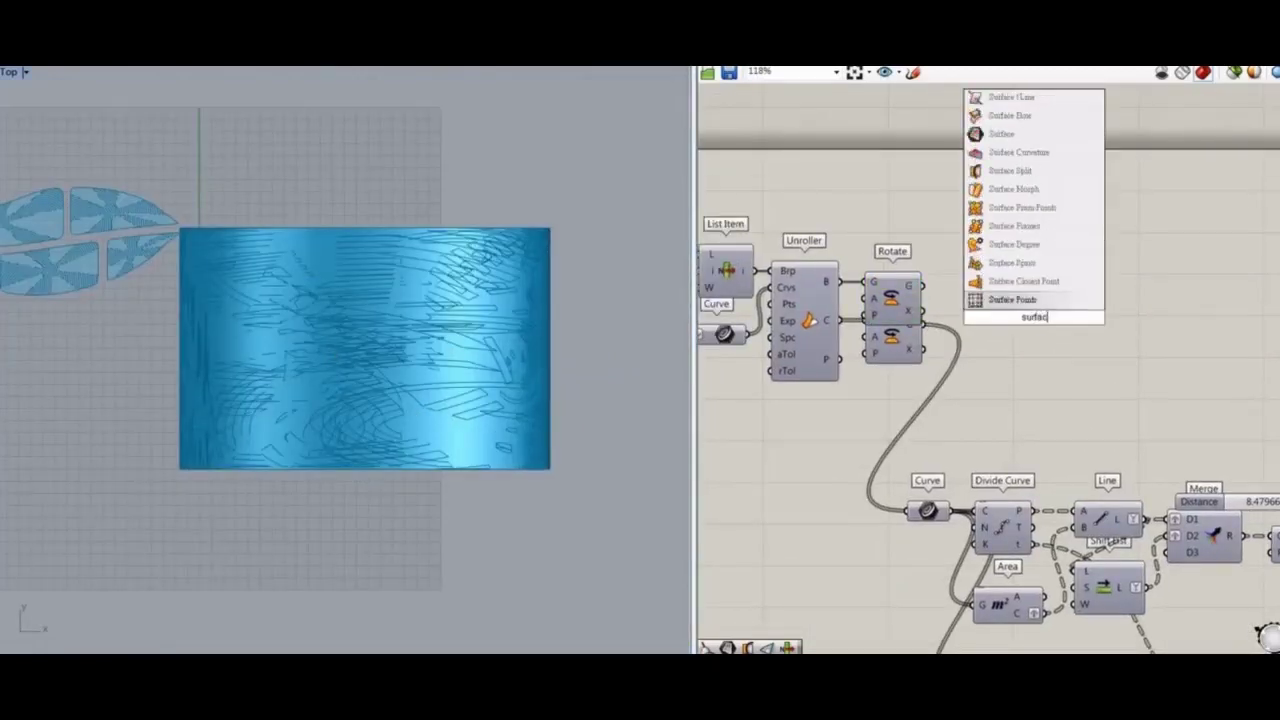
{"action": "key", "text": "Return"}
{"action": "right_click", "coordinate": [1031, 317]}
{"action": "left_click", "coordinate": [1037, 249]}
{"action": "left_click_drag", "start_coordinate": [1024, 320], "coordinate": [806, 455]}
{"action": "right_click_drag", "start_coordinate": [730, 300], "coordinate": [949, 275]}
{"action": "left_click_drag", "start_coordinate": [1021, 430], "coordinate": [1249, 347]}
{"action": "right_click", "coordinate": [1037, 430]}
{"action": "left_click", "coordinate": [926, 484]}
{"action": "right_click_drag", "start_coordinate": [1147, 405], "coordinate": [951, 403]}
{"action": "right_click_drag", "start_coordinate": [816, 247], "coordinate": [926, 245]}
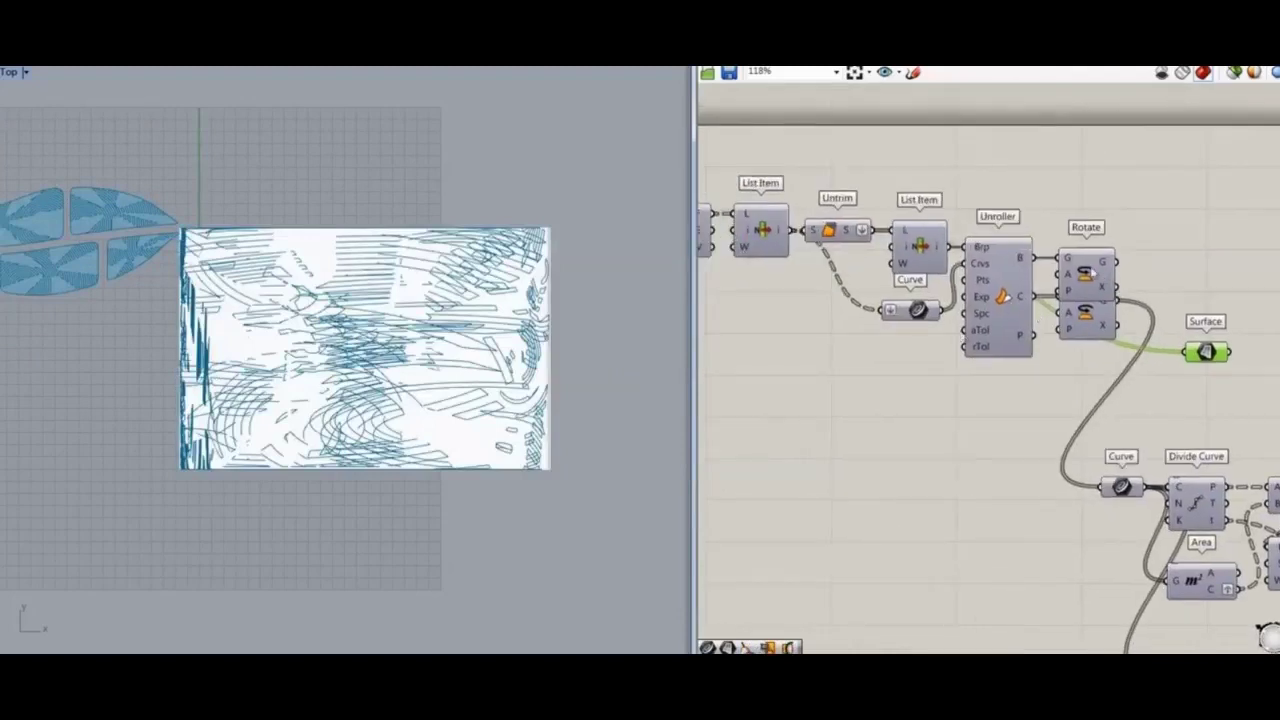
Compare the upper Rotate output with the Untrim surfaces and move the trial Surface parameter below the Unroller
{"action": "left_click_drag", "start_coordinate": [1093, 270], "coordinate": [1112, 266]}
{"action": "right_click_drag", "start_coordinate": [1181, 366], "coordinate": [1074, 366]}
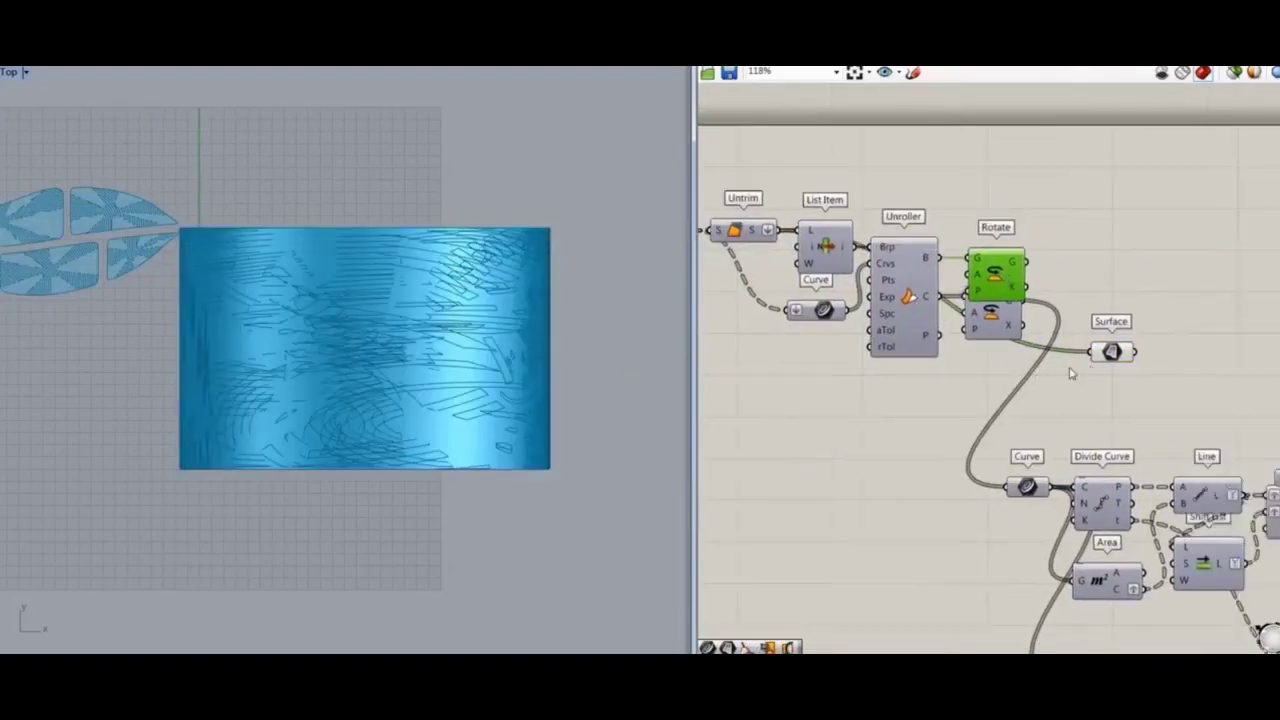
{"action": "left_click", "coordinate": [1104, 352]}
{"action": "left_click_drag", "start_coordinate": [1104, 352], "coordinate": [862, 455]}
{"action": "scroll", "coordinate": [862, 455], "scroll_direction": "down", "scroll_amount": 5}
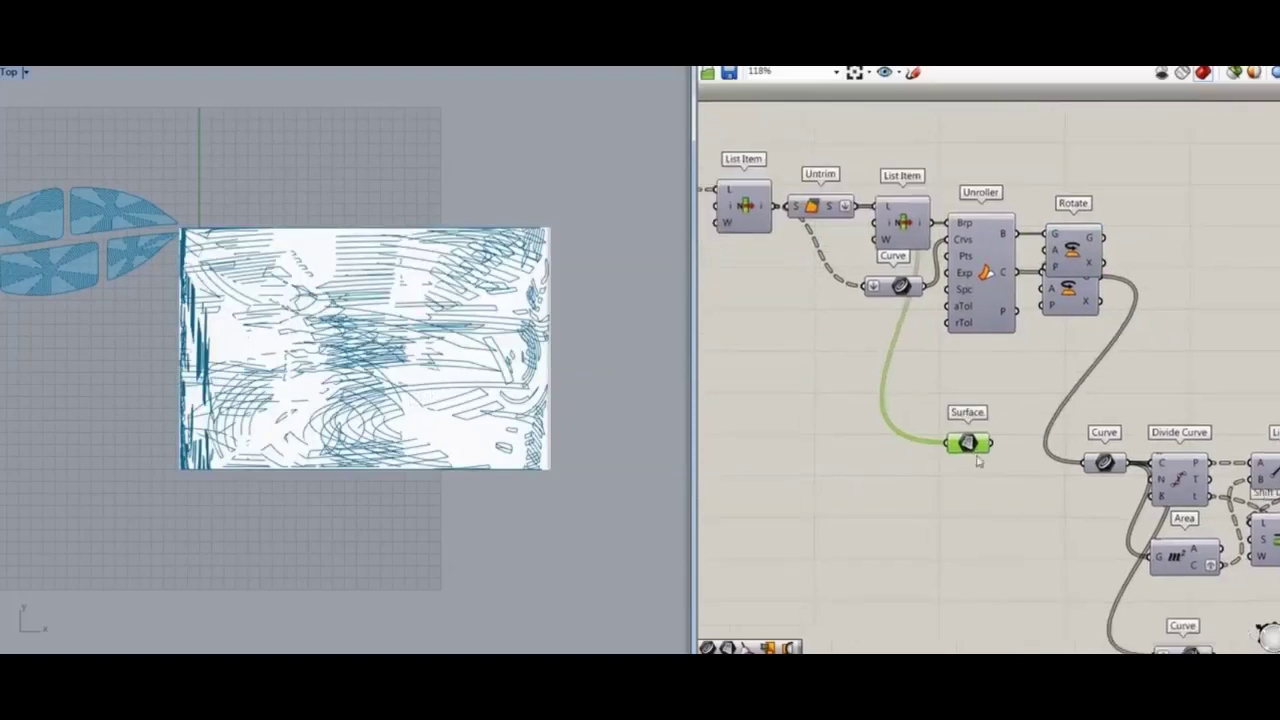
{"action": "left_click", "coordinate": [851, 384]}
Insert a Reverse Surface component between the target Surface parameter and Map to Surface's T input
{"action": "right_click_drag", "start_coordinate": [1250, 445], "coordinate": [794, 363]}
{"action": "scroll", "coordinate": [1102, 400], "scroll_direction": "up", "scroll_amount": 6}
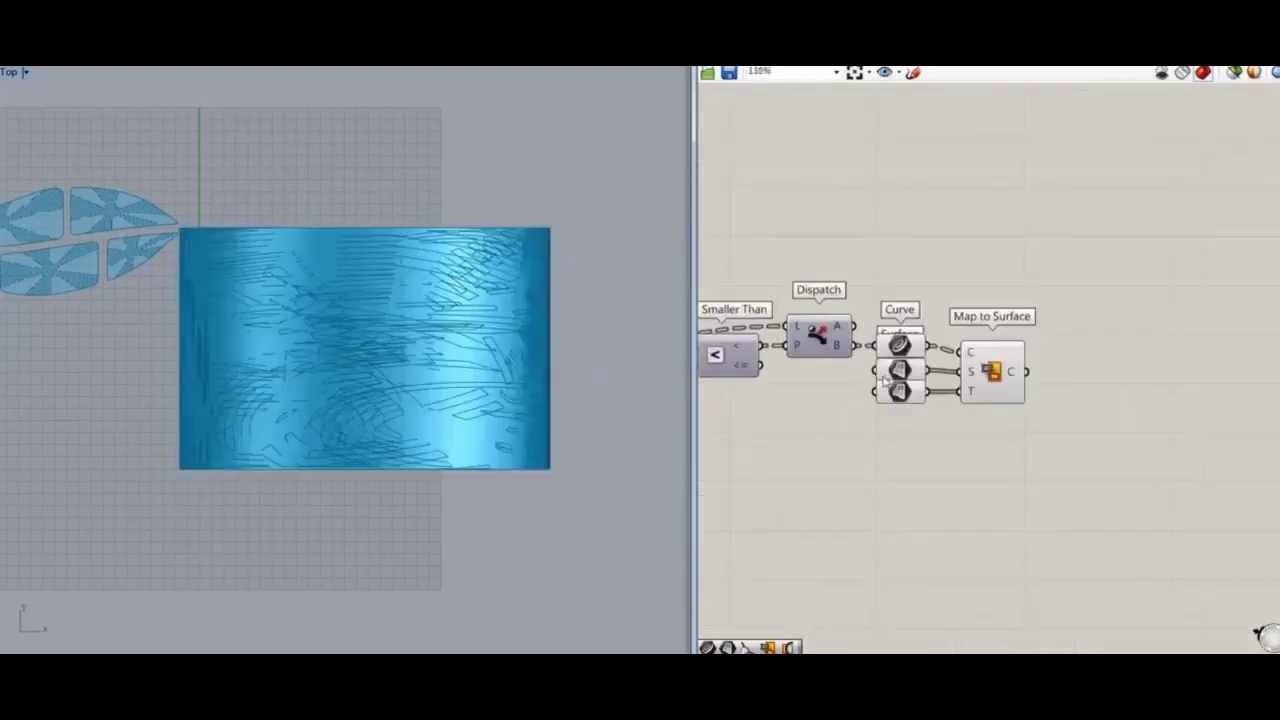
{"action": "left_click", "coordinate": [898, 396]}
{"action": "scroll", "coordinate": [323, 367], "scroll_direction": "up", "scroll_amount": 4}
{"action": "left_click_drag", "start_coordinate": [900, 397], "coordinate": [791, 403]}
{"action": "double_click", "coordinate": [868, 449]}
{"action": "type", "text": "re"}
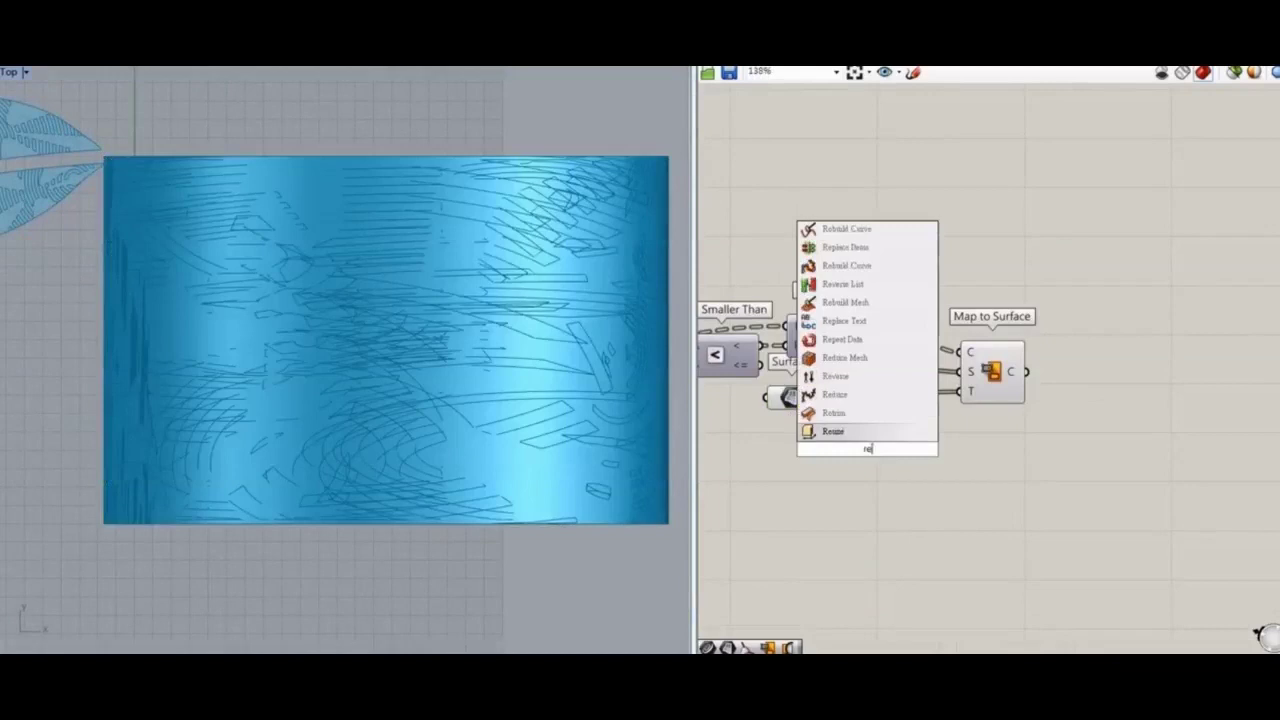
{"action": "type", "text": "vers"}
{"action": "left_click", "coordinate": [848, 431]}
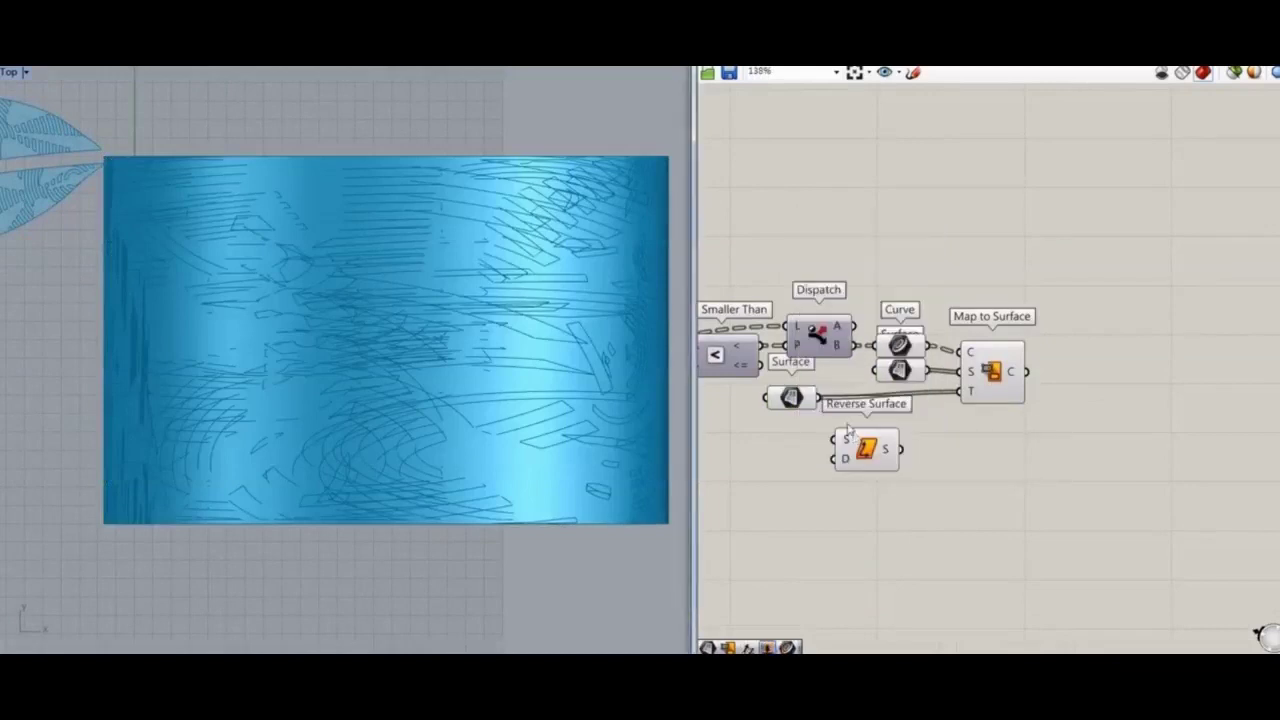
Inspect the curves mapped onto the reversed surface alongside the source curves and source surfaces
{"action": "left_click", "coordinate": [993, 383]}
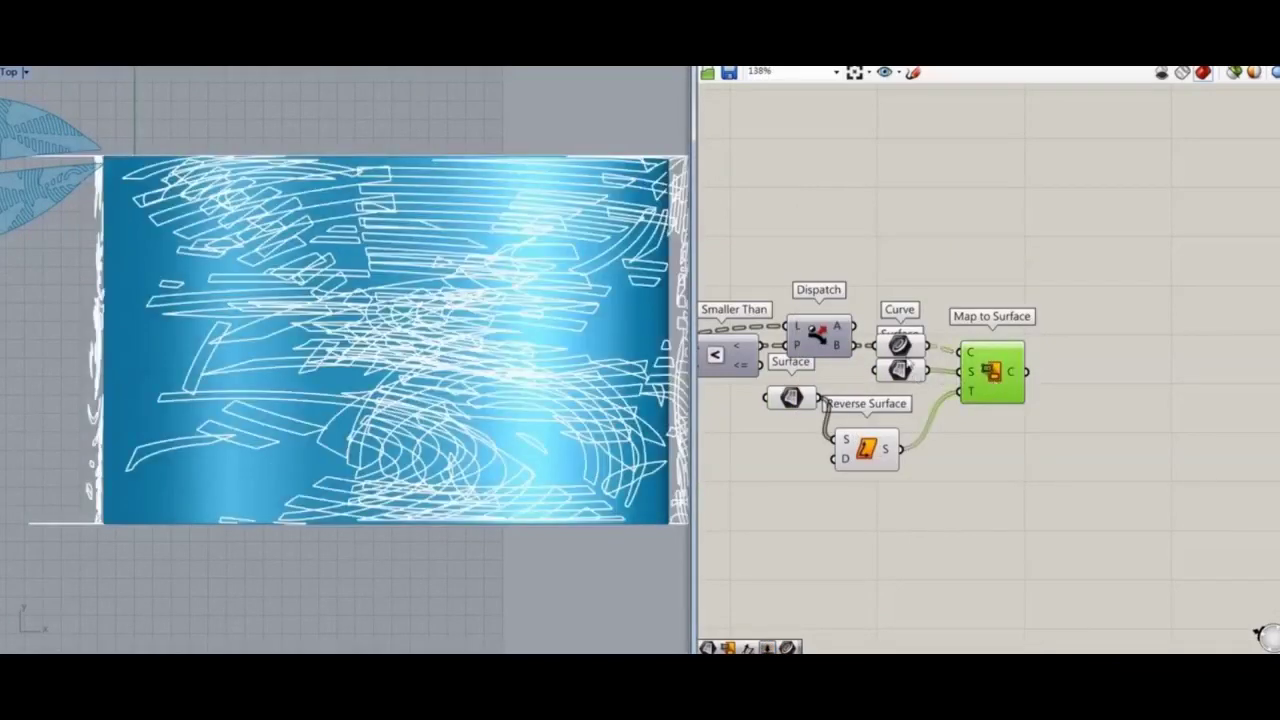
{"action": "left_click", "coordinate": [900, 346]}
{"action": "left_click", "coordinate": [897, 376]}
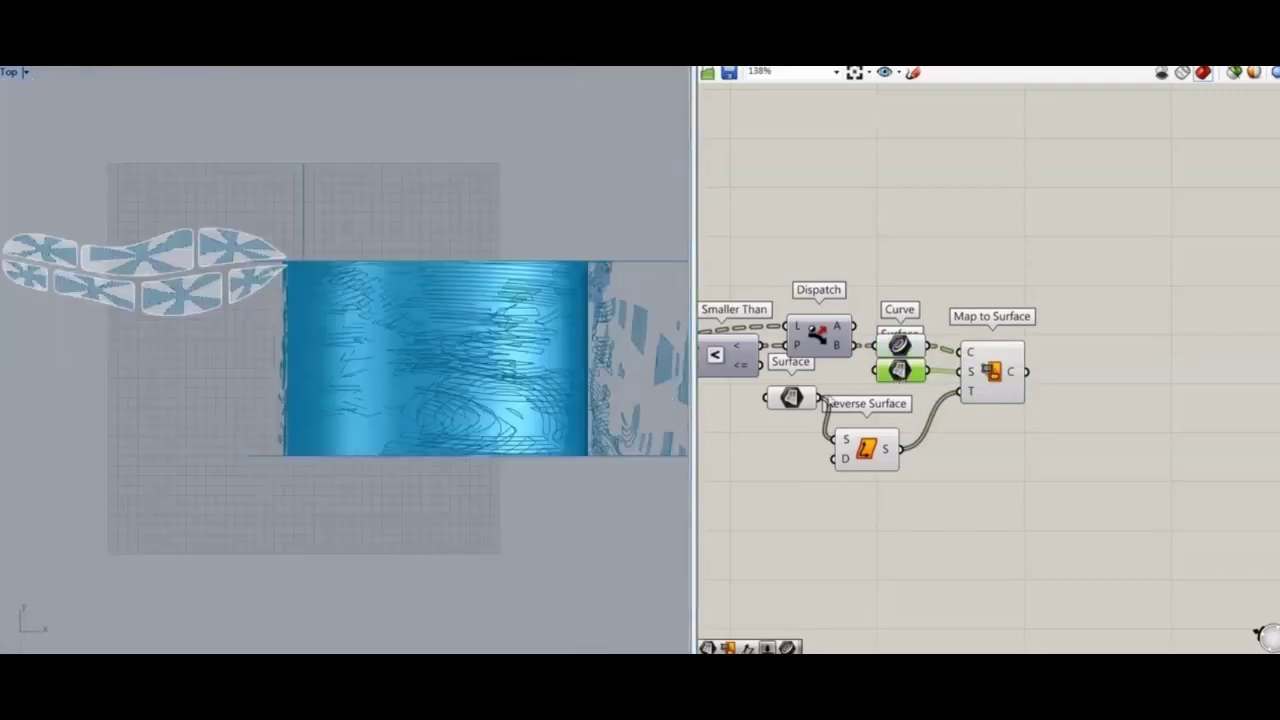
{"action": "left_click", "coordinate": [908, 352]}
{"action": "left_click", "coordinate": [974, 380]}
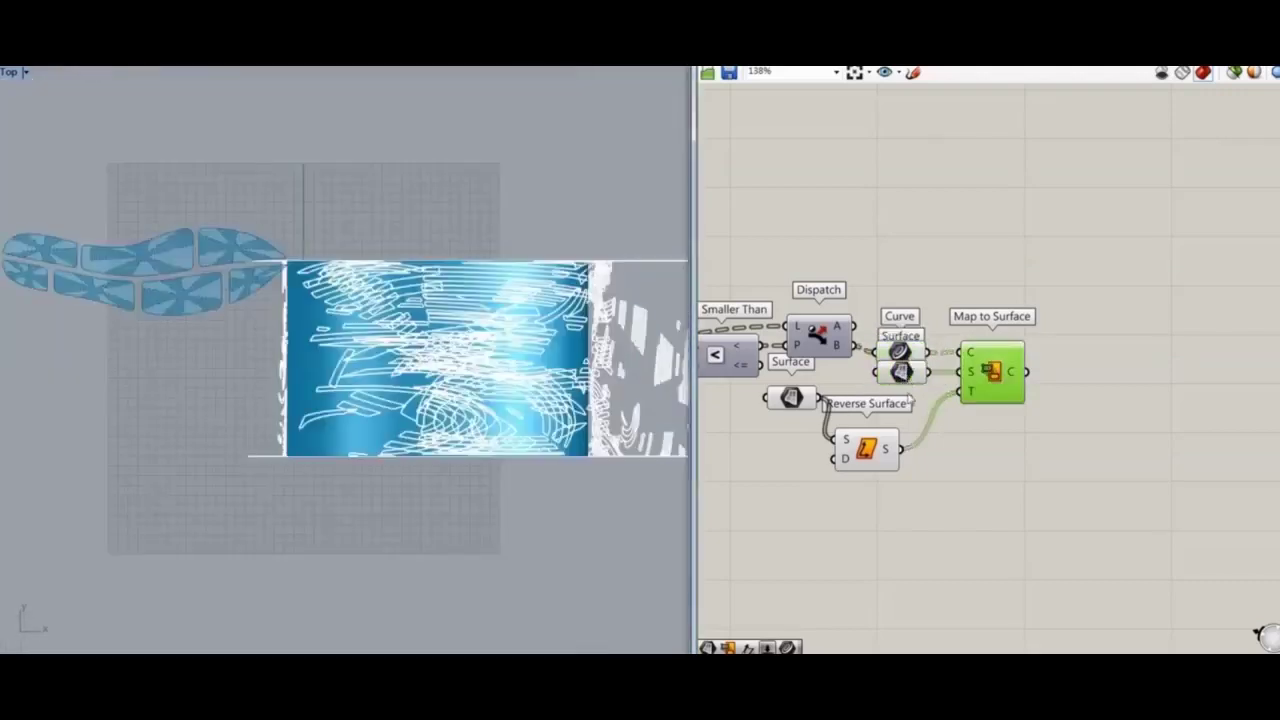
Connect Untrim's output to the Param Viewer and place the viewer above the Unroller
{"action": "scroll", "coordinate": [900, 396], "scroll_direction": "down", "scroll_amount": 6}
{"action": "scroll", "coordinate": [837, 298], "scroll_direction": "up", "scroll_amount": 5}
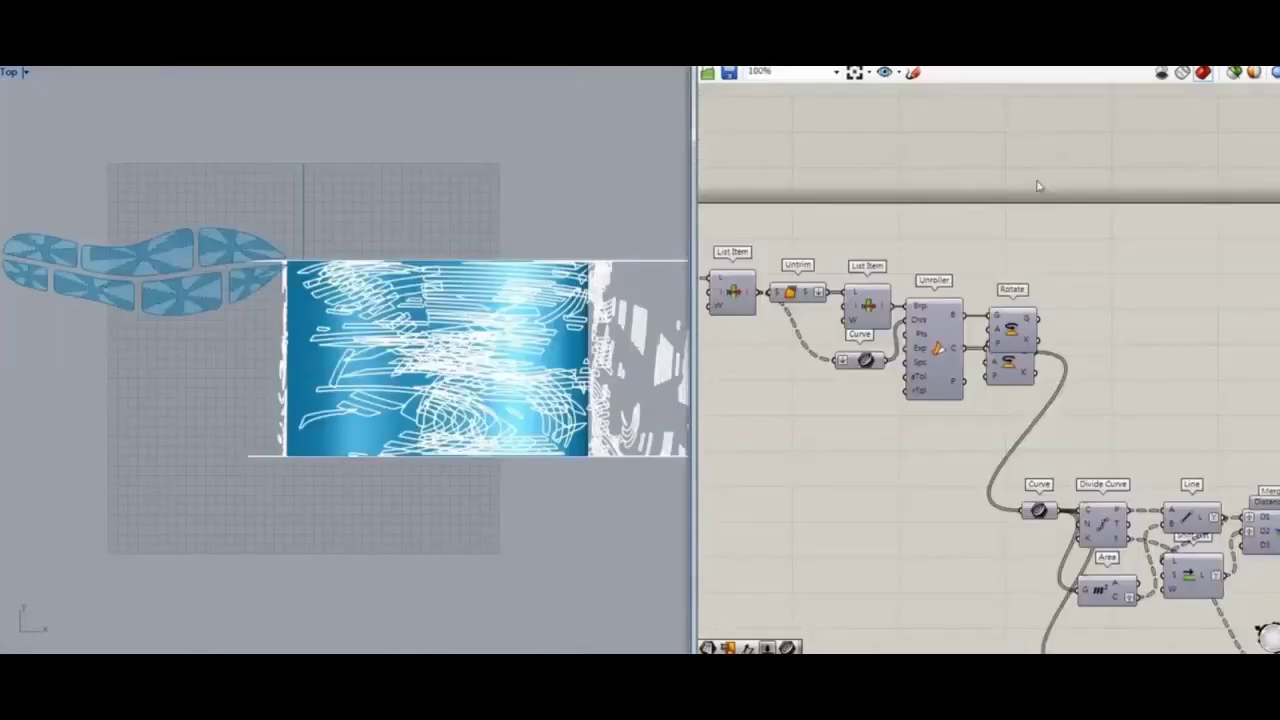
{"action": "scroll", "coordinate": [1075, 294], "scroll_direction": "up", "scroll_amount": 1}
{"action": "right_click_drag", "start_coordinate": [767, 298], "coordinate": [928, 326]}
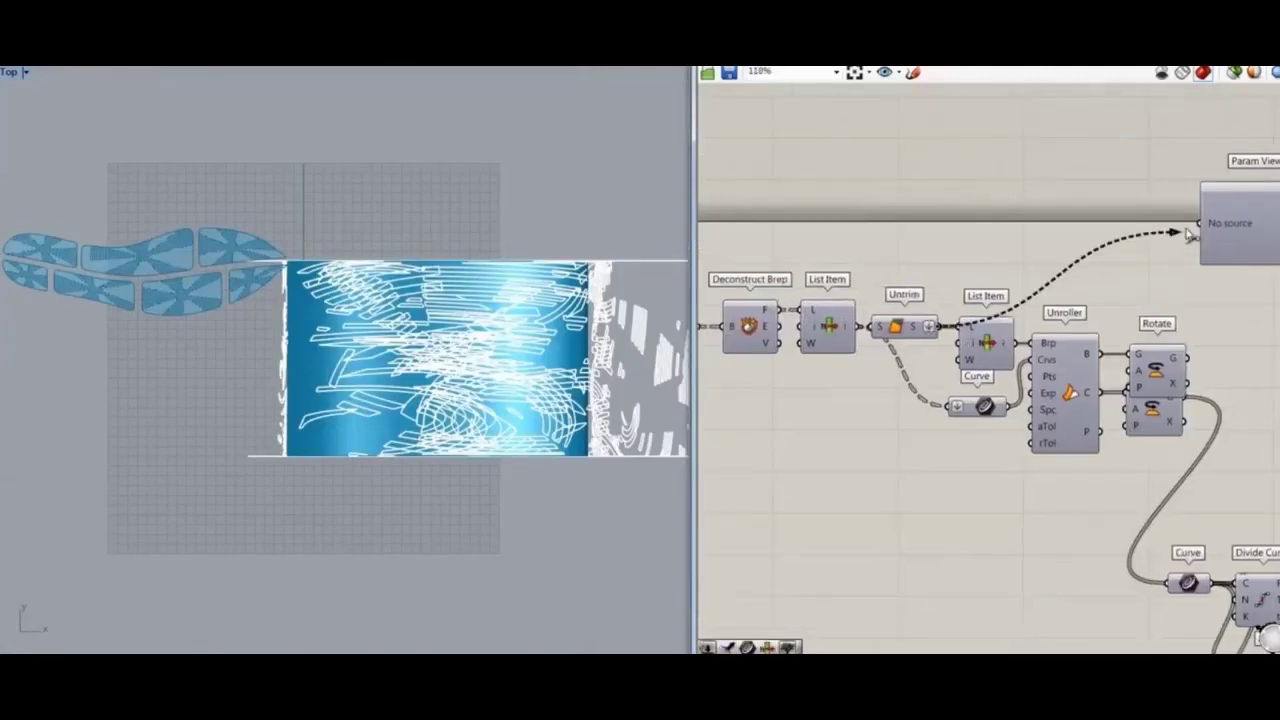
{"action": "left_click_drag", "start_coordinate": [1186, 235], "coordinate": [1200, 225]}
{"action": "left_click_drag", "start_coordinate": [1245, 212], "coordinate": [1048, 217]}
Add a List Item component fed by Untrim's output and inspect the single surface it picks
{"action": "double_click", "coordinate": [1082, 276]}
{"action": "type", "text": "list"}
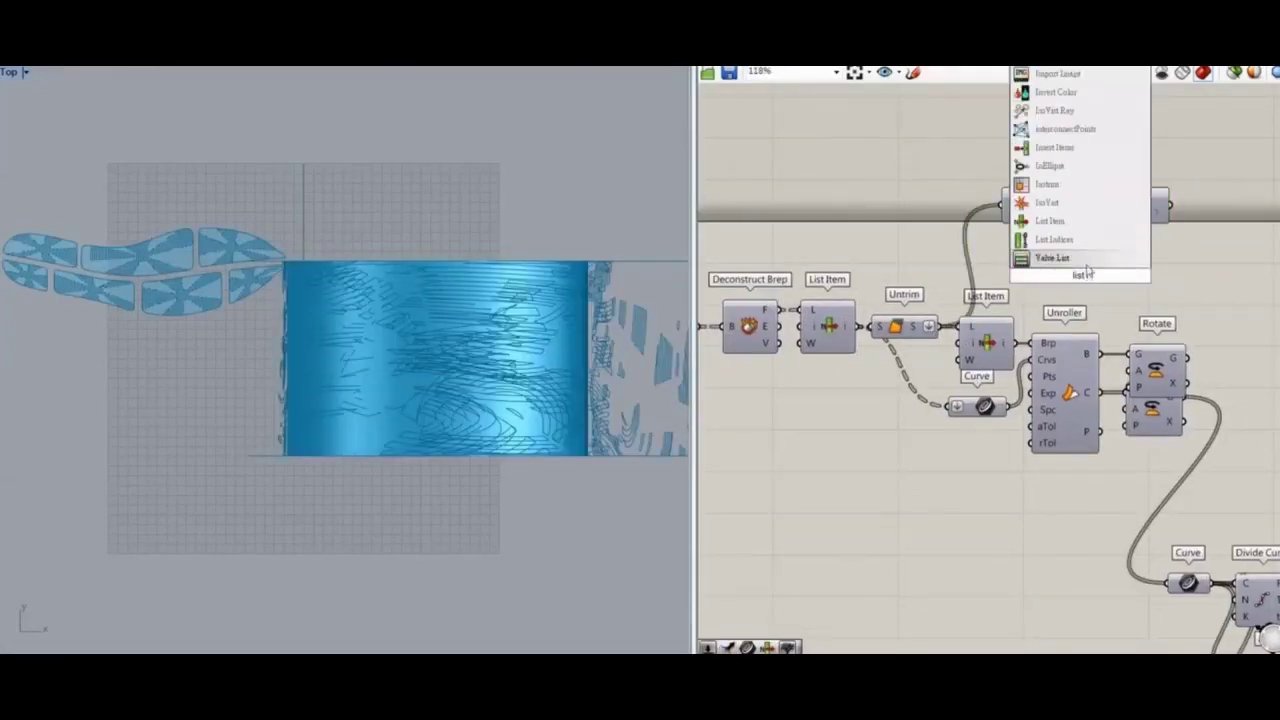
{"action": "left_click", "coordinate": [1050, 220]}
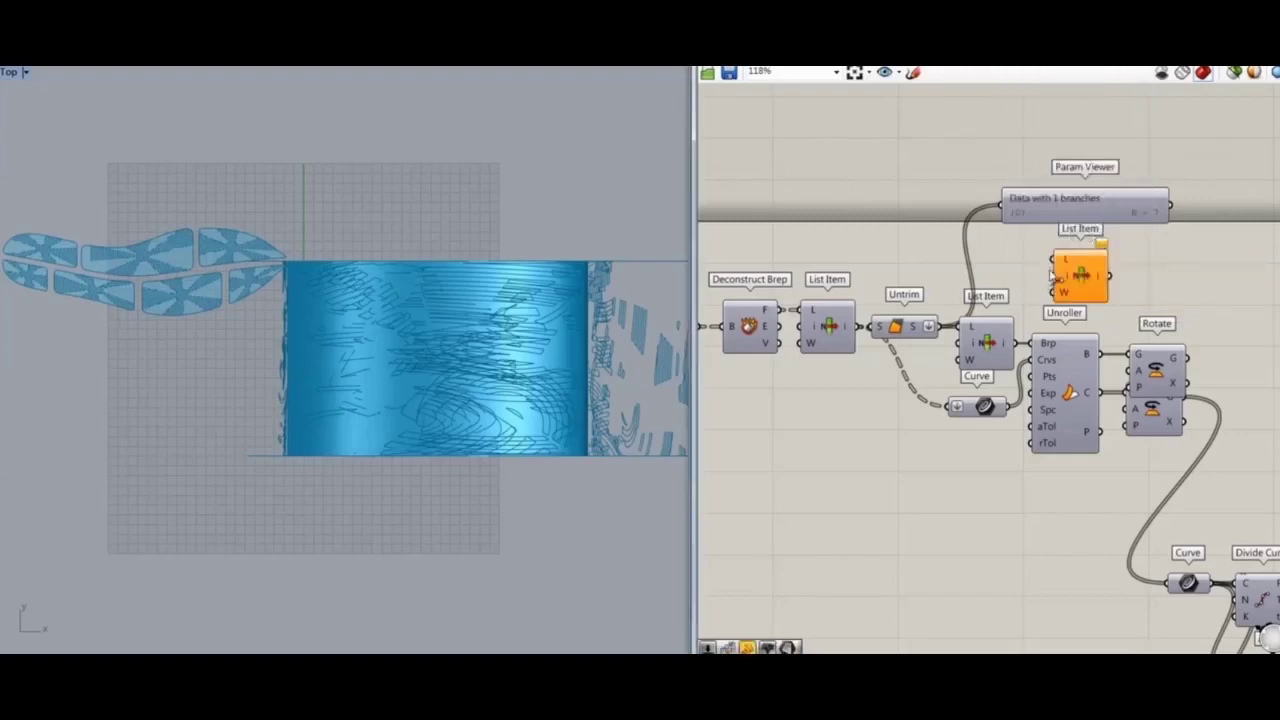
{"action": "left_click", "coordinate": [1079, 279]}
{"action": "right_click_drag", "start_coordinate": [1128, 301], "coordinate": [1009, 299]}
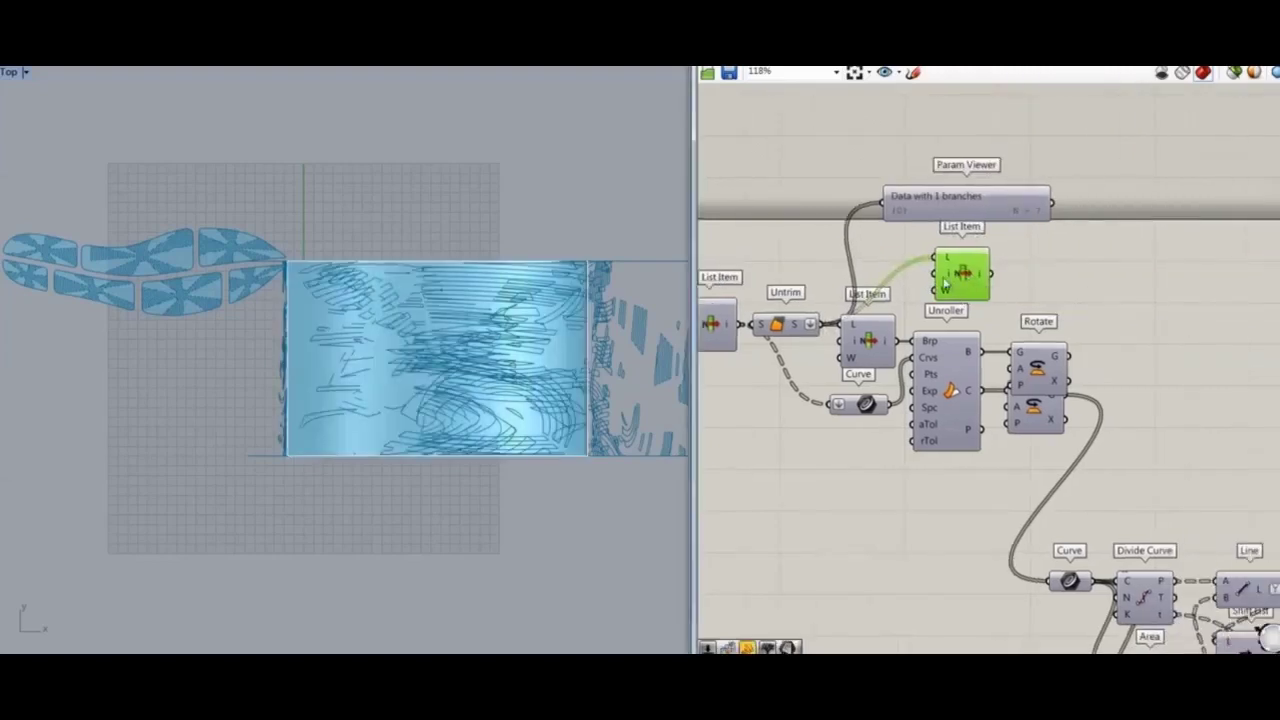
{"action": "left_click_drag", "start_coordinate": [962, 276], "coordinate": [1029, 263]}
{"action": "scroll", "coordinate": [470, 373], "scroll_direction": "down", "scroll_amount": 10}
{"action": "scroll", "coordinate": [492, 360], "scroll_direction": "up", "scroll_amount": 12}
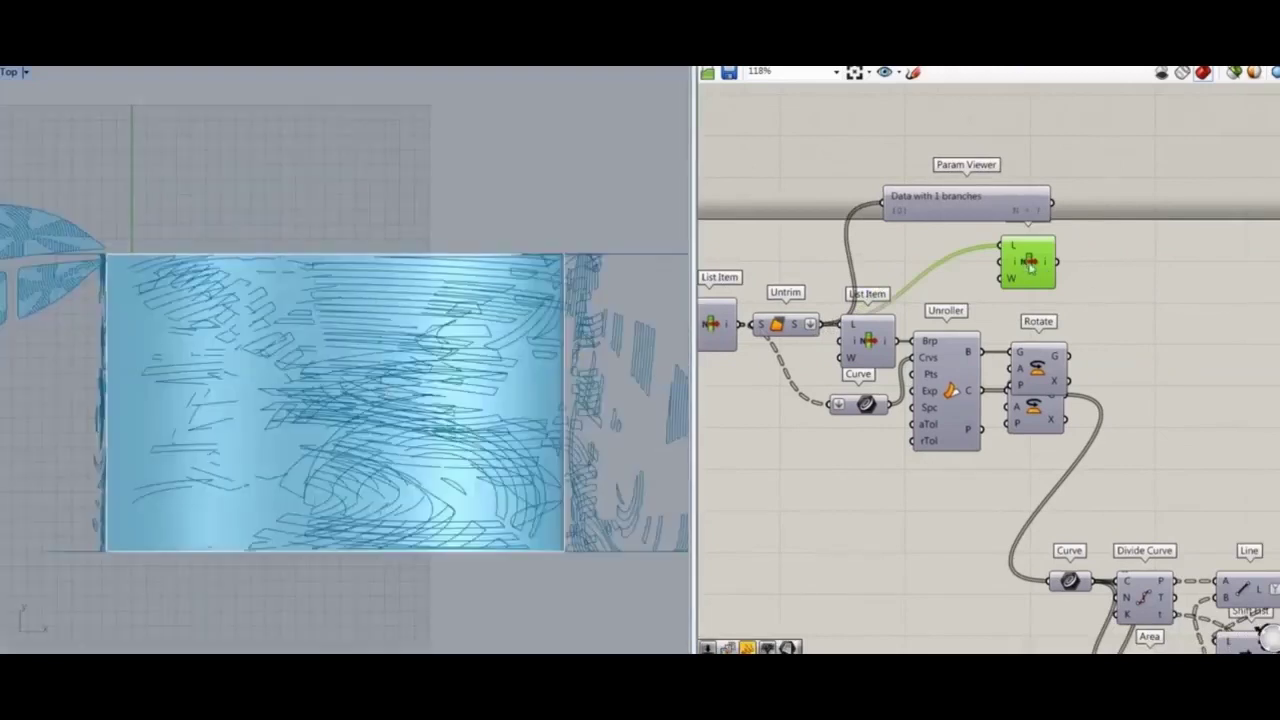
Add a Surface parameter fed by the new List Item, internalise its data and move it aside
{"action": "double_click", "coordinate": [1112, 265]}
{"action": "type", "text": "surface"}
{"action": "key", "text": "Return"}
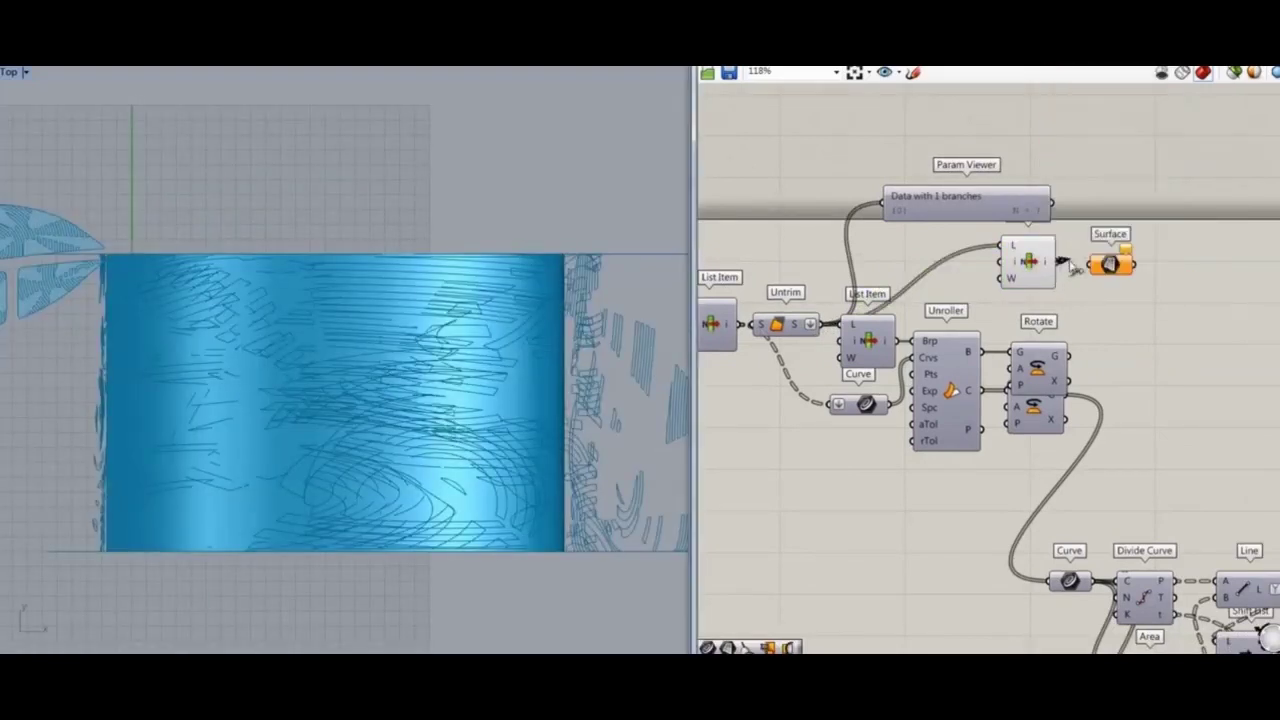
{"action": "right_click", "coordinate": [1110, 268]}
{"action": "left_click", "coordinate": [1145, 522]}
{"action": "left_click_drag", "start_coordinate": [1109, 268], "coordinate": [1183, 265]}
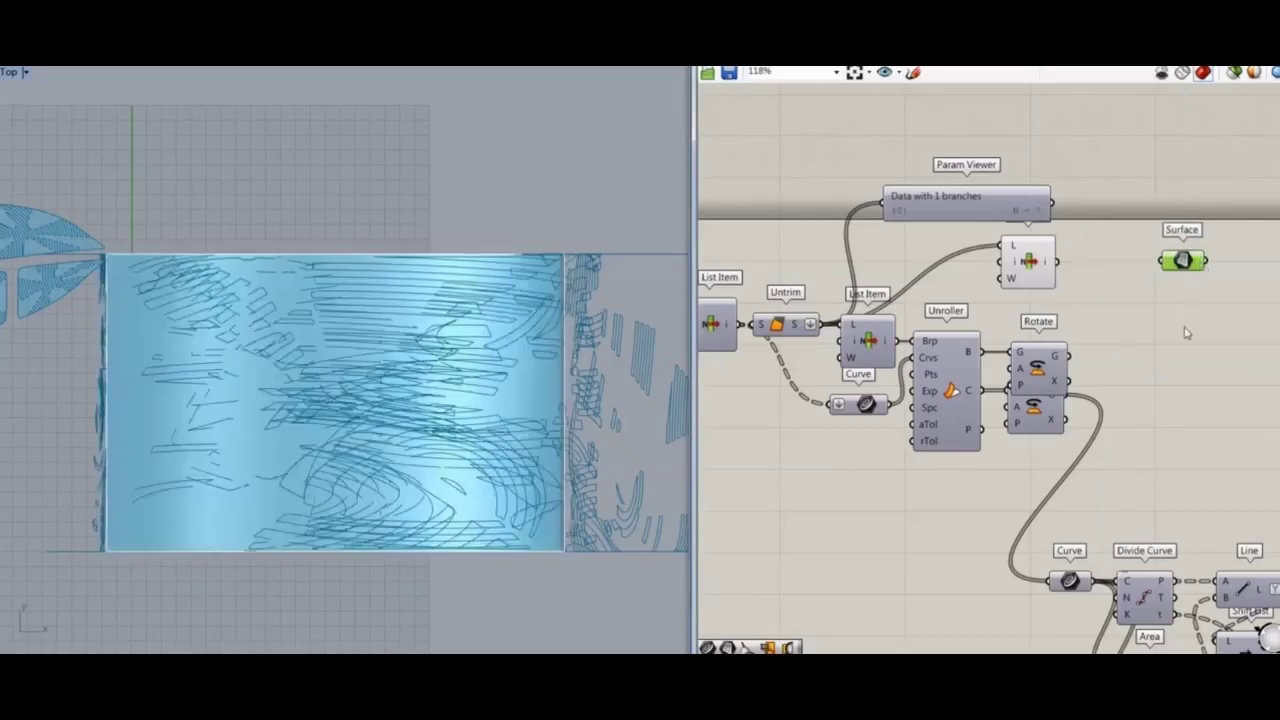
Move the new List Item component next to the upper Rotate component
{"action": "left_click", "coordinate": [1183, 338]}
{"action": "right_click_drag", "start_coordinate": [1167, 352], "coordinate": [1052, 336]}
{"action": "double_click", "coordinate": [1051, 335]}
{"action": "left_click_drag", "start_coordinate": [934, 267], "coordinate": [1016, 328]}
{"action": "scroll", "coordinate": [1000, 340], "scroll_direction": "up", "scroll_amount": 2}
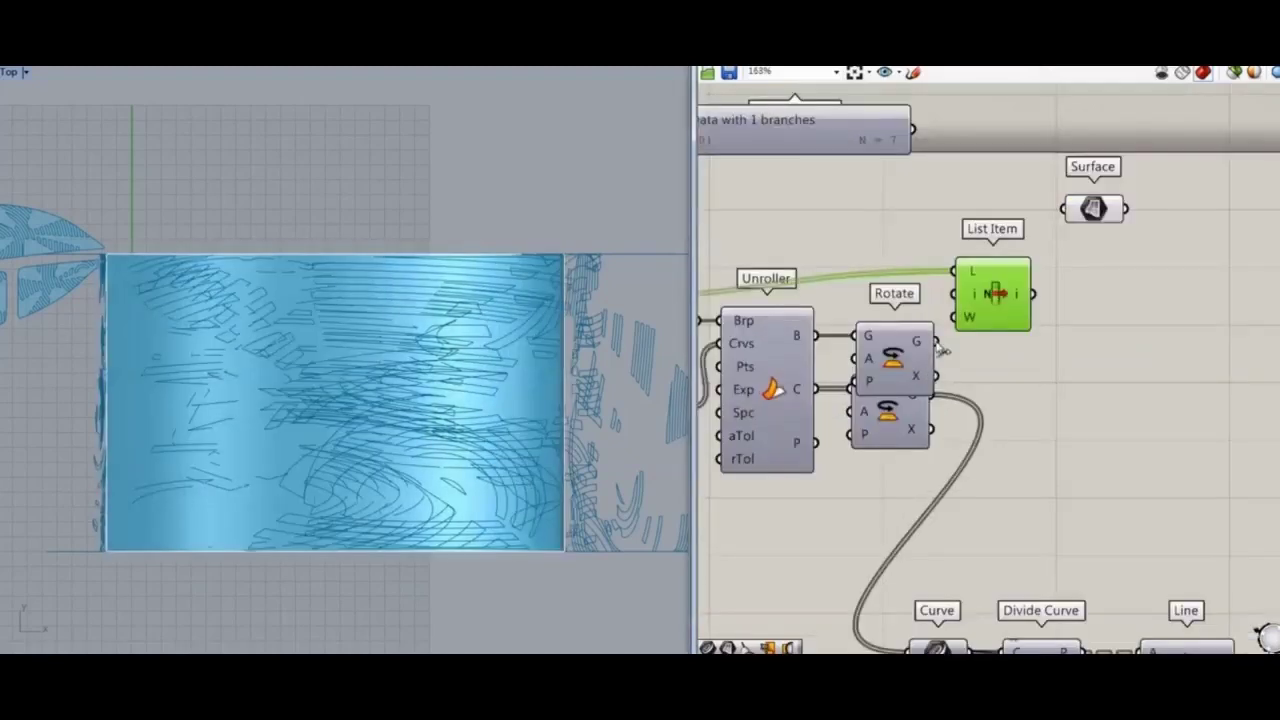
Feed List Item from the upper Rotate's G output and collect its item in a new Surface parameter
{"action": "left_click", "coordinate": [1133, 369]}
{"action": "double_click", "coordinate": [1110, 340]}
{"action": "type", "text": "surface"}
{"action": "left_click", "coordinate": [1086, 322]}
{"action": "left_click_drag", "start_coordinate": [991, 290], "coordinate": [998, 299]}
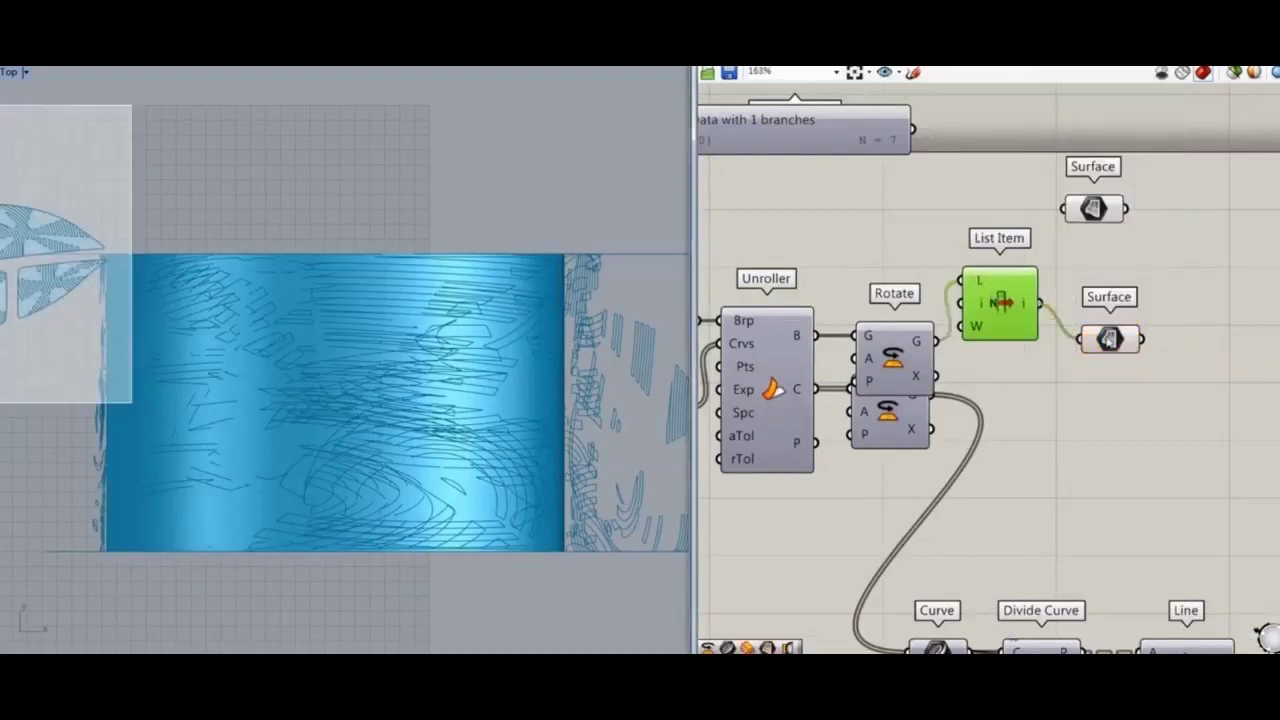
Internalise the data of the Surface parameter fed by List Item, and delete the List Item component
{"action": "right_click", "coordinate": [1109, 341]}
{"action": "left_click", "coordinate": [1148, 592]}
{"action": "left_click", "coordinate": [1055, 410]}
{"action": "left_click", "coordinate": [1003, 322]}
{"action": "key", "text": "Delete"}
Move the two internalised Surface parameters across the definition to just below the Map to Surface component
{"action": "scroll", "coordinate": [985, 410], "scroll_direction": "down", "scroll_amount": 3}
{"action": "right_click_drag", "start_coordinate": [1135, 268], "coordinate": [1010, 192]}
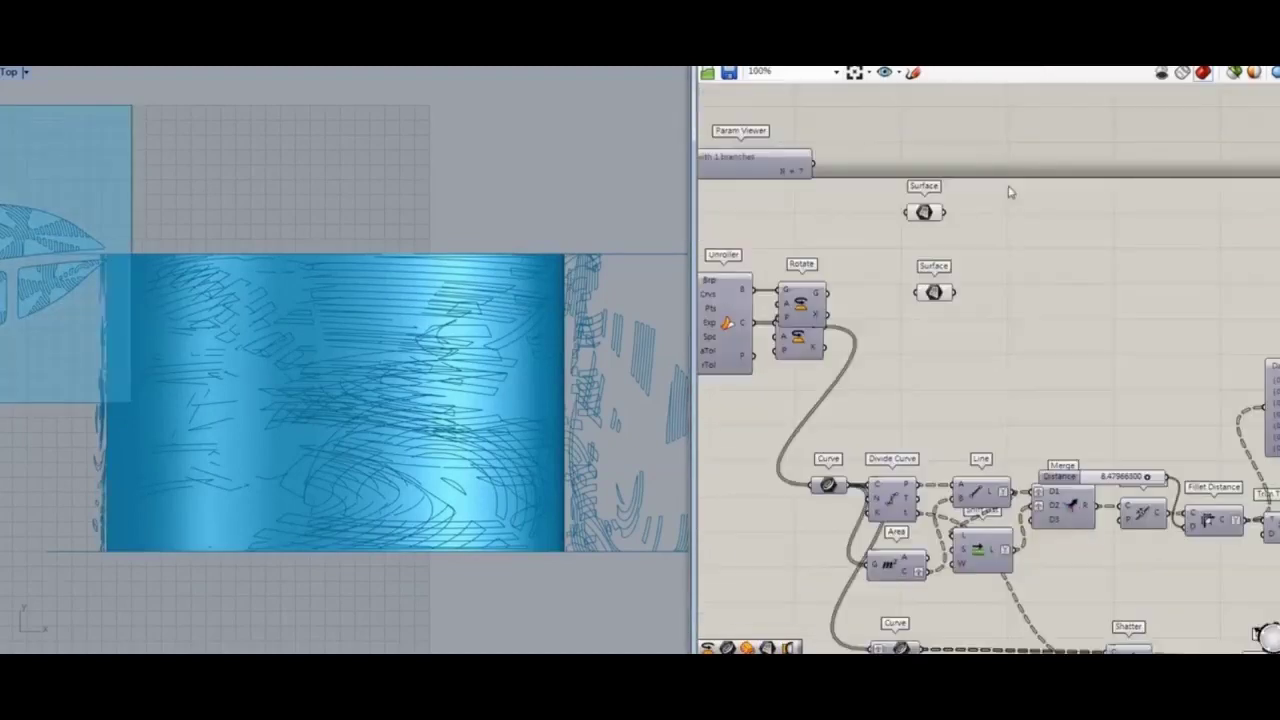
{"action": "left_click_drag", "start_coordinate": [1010, 192], "coordinate": [922, 308]}
{"action": "right_click_drag", "start_coordinate": [1050, 289], "coordinate": [900, 260]}
{"action": "scroll", "coordinate": [899, 260], "scroll_direction": "down", "scroll_amount": 6}
{"action": "left_click_drag", "start_coordinate": [868, 243], "coordinate": [1142, 407]}
{"action": "left_click", "coordinate": [1200, 414]}
{"action": "scroll", "coordinate": [1168, 386], "scroll_direction": "up", "scroll_amount": 8}
{"action": "left_click", "coordinate": [1020, 497]}
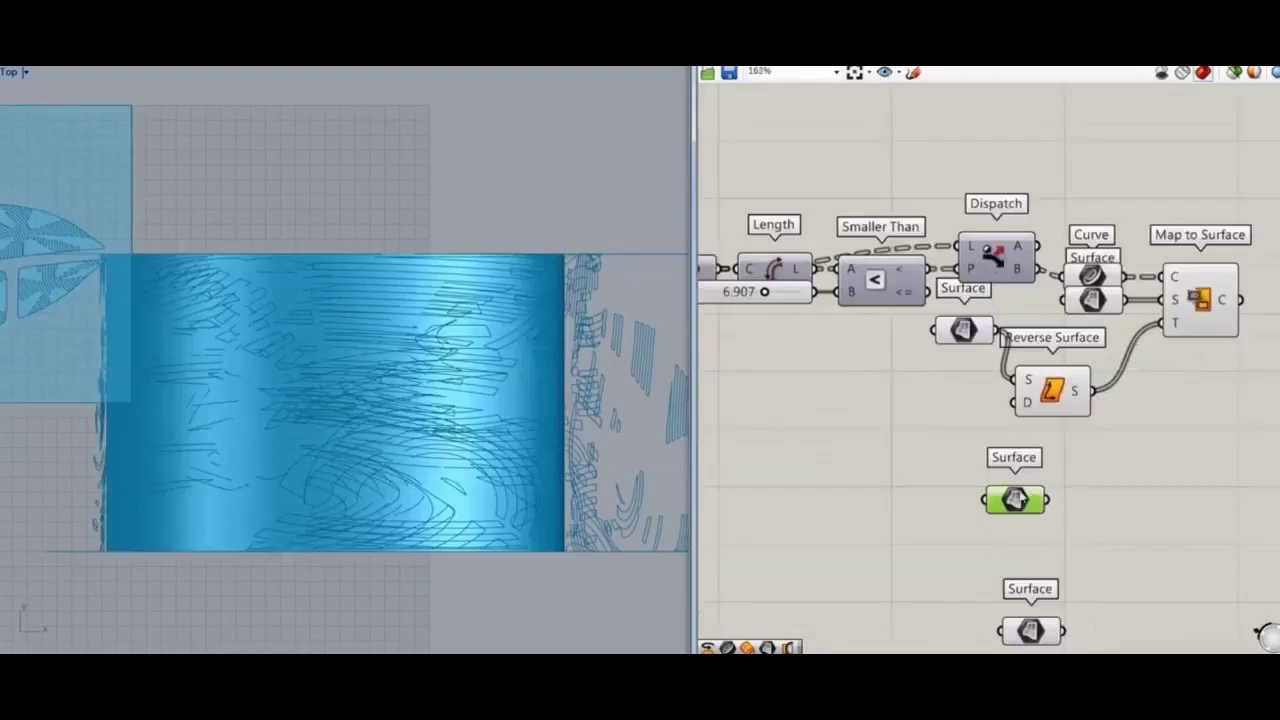
{"action": "left_click_drag", "start_coordinate": [1020, 497], "coordinate": [1109, 468]}
{"action": "left_click_drag", "start_coordinate": [1048, 634], "coordinate": [1112, 541]}
Rewire Map to Surface to the internalised surfaces and delete the old Surface and Reverse Surface components
{"action": "left_click", "coordinate": [1112, 480]}
{"action": "right_click_drag", "start_coordinate": [387, 419], "coordinate": [362, 403]}
{"action": "left_click_drag", "start_coordinate": [1161, 323], "coordinate": [1139, 471]}
{"action": "left_click_drag", "start_coordinate": [1104, 525], "coordinate": [895, 495]}
{"action": "left_click_drag", "start_coordinate": [1052, 402], "coordinate": [918, 496]}
{"action": "left_click_drag", "start_coordinate": [963, 331], "coordinate": [881, 453]}
{"action": "left_click_drag", "start_coordinate": [990, 396], "coordinate": [806, 611]}
{"action": "key", "text": "Delete"}
Stack the two internalised Surface parameters beside Map to Surface's S and T inputs
{"action": "left_click_drag", "start_coordinate": [1073, 470], "coordinate": [1099, 378]}
{"action": "left_click_drag", "start_coordinate": [1103, 462], "coordinate": [1098, 340]}
{"action": "mouse_move", "coordinate": [1106, 328]}
{"action": "left_mouse_down"}
{"action": "mouse_move", "coordinate": [1108, 306]}
{"action": "mouse_move", "coordinate": [1093, 318]}
{"action": "left_mouse_up"}
{"action": "left_click", "coordinate": [1170, 314]}
Maximise the Perspective viewport and frame the slot curves mapped onto the curved surface
{"action": "double_click", "coordinate": [12, 72]}
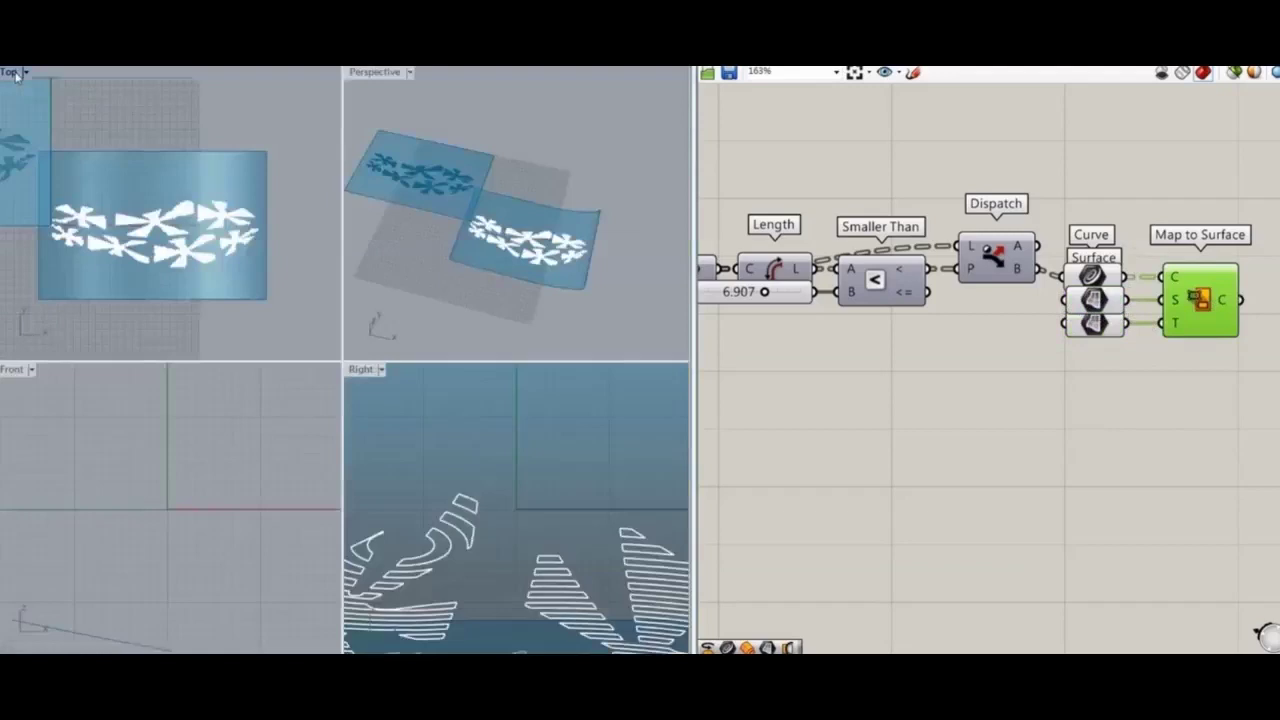
{"action": "double_click", "coordinate": [371, 73]}
{"action": "right_click_drag", "start_coordinate": [350, 370], "coordinate": [400, 269]}
{"action": "scroll", "coordinate": [375, 440], "scroll_direction": "up", "scroll_amount": 7}
{"action": "right_click_drag", "start_coordinate": [420, 485], "coordinate": [477, 503]}
{"action": "left_click", "coordinate": [1142, 484]}
Add a Pull Curve component fed by Map to Surface's curves and the target Surface parameter
{"action": "right_click_drag", "start_coordinate": [1061, 455], "coordinate": [773, 433]}
{"action": "double_click", "coordinate": [1025, 415]}
{"action": "type", "text": "pull"}
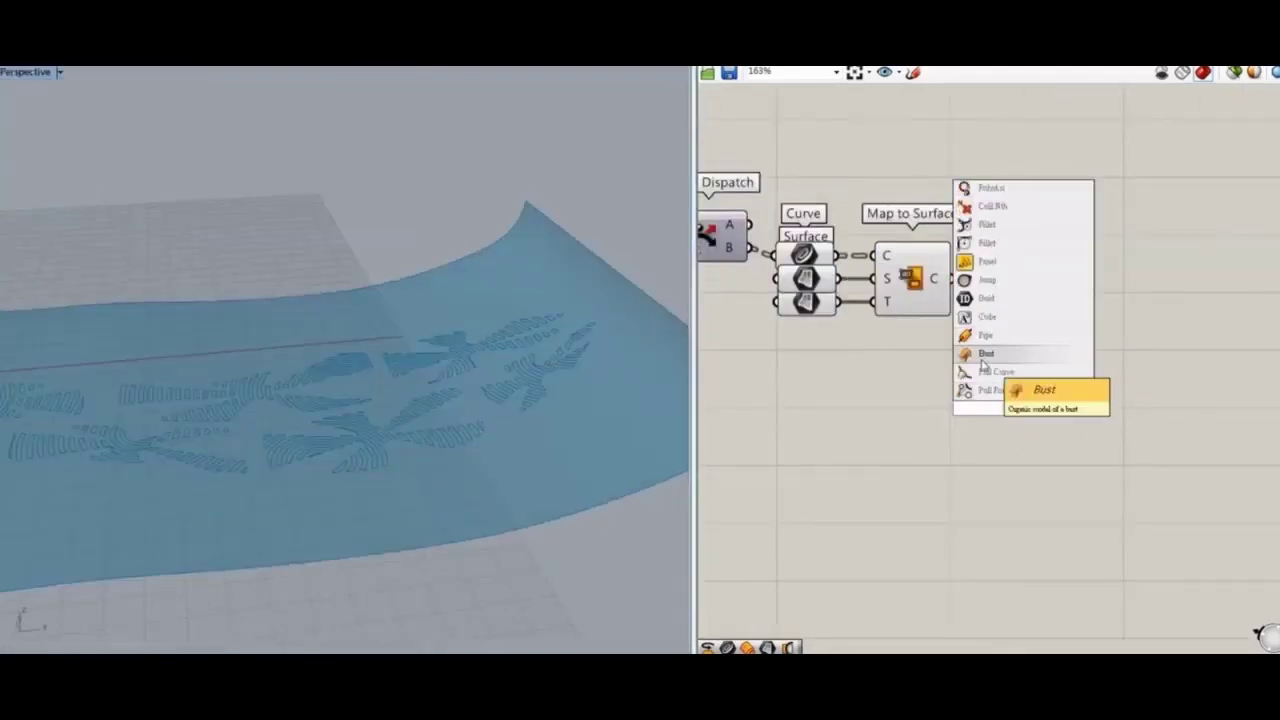
{"action": "left_click", "coordinate": [990, 350]}
{"action": "scroll", "coordinate": [993, 331], "scroll_direction": "up", "scroll_amount": 3}
{"action": "left_click_drag", "start_coordinate": [932, 249], "coordinate": [962, 361]}
{"action": "right_click_drag", "start_coordinate": [749, 401], "coordinate": [943, 345]}
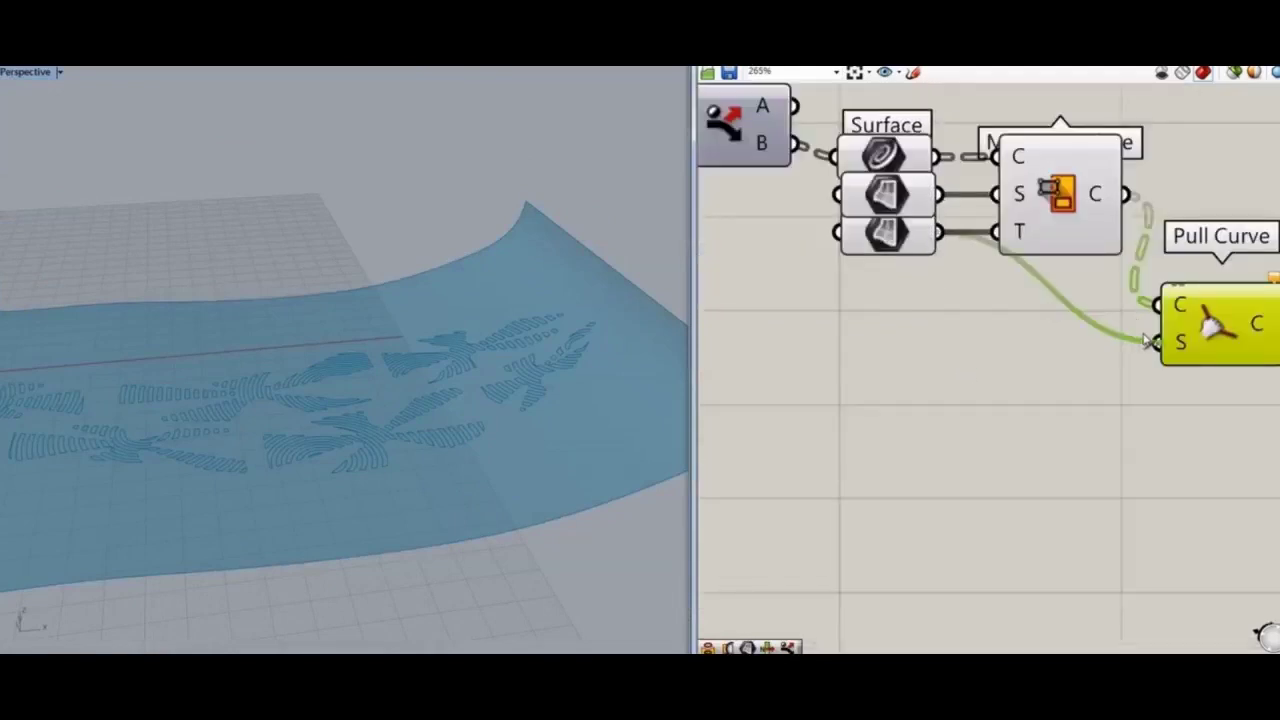
{"action": "left_click_drag", "start_coordinate": [1147, 340], "coordinate": [1150, 342]}
Add a Surface Split component fed by the target surface and Pull Curve's output, with its C input flattened
{"action": "right_click_drag", "start_coordinate": [1239, 344], "coordinate": [894, 609]}
{"action": "double_click", "coordinate": [894, 605]}
{"action": "type", "text": "surface split"}
{"action": "left_click", "coordinate": [879, 551]}
{"action": "left_click_drag", "start_coordinate": [884, 594], "coordinate": [956, 584]}
{"action": "right_click_drag", "start_coordinate": [952, 522], "coordinate": [963, 473]}
{"action": "left_click_drag", "start_coordinate": [964, 429], "coordinate": [848, 556]}
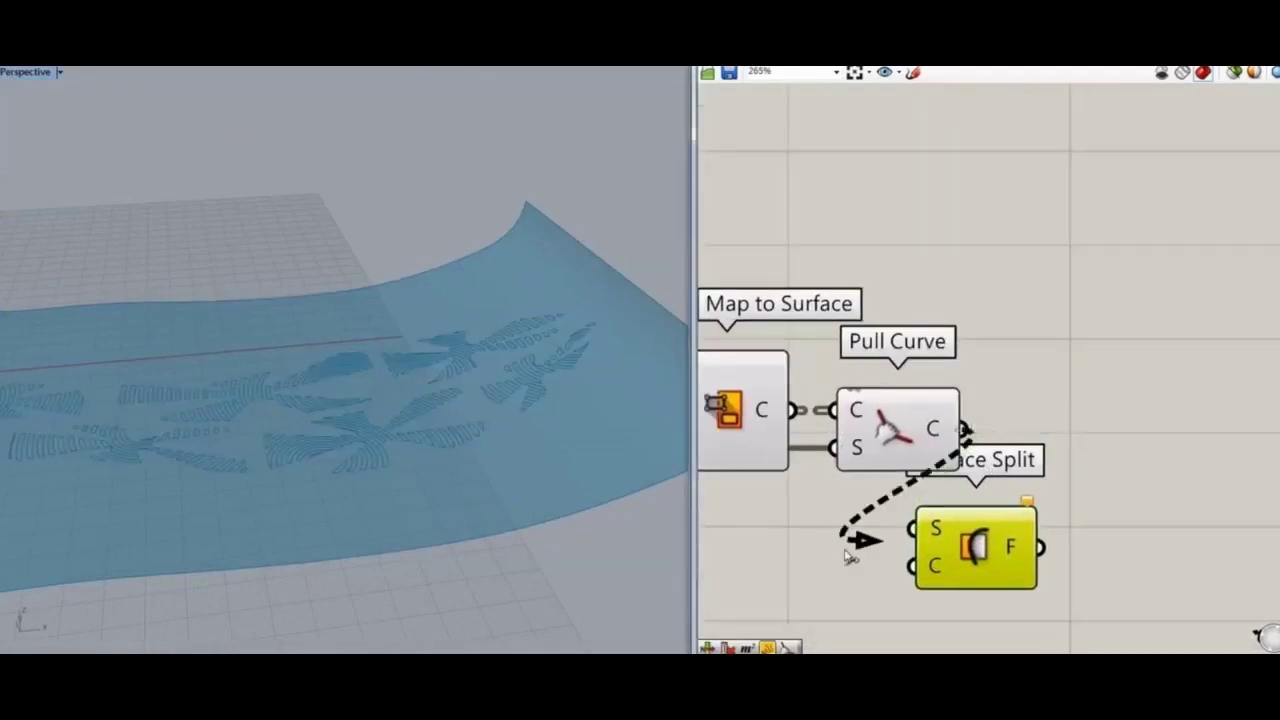
{"action": "right_click", "coordinate": [935, 572]}
{"action": "left_click", "coordinate": [970, 529]}
{"action": "scroll", "coordinate": [900, 420], "scroll_direction": "down", "scroll_amount": 4}
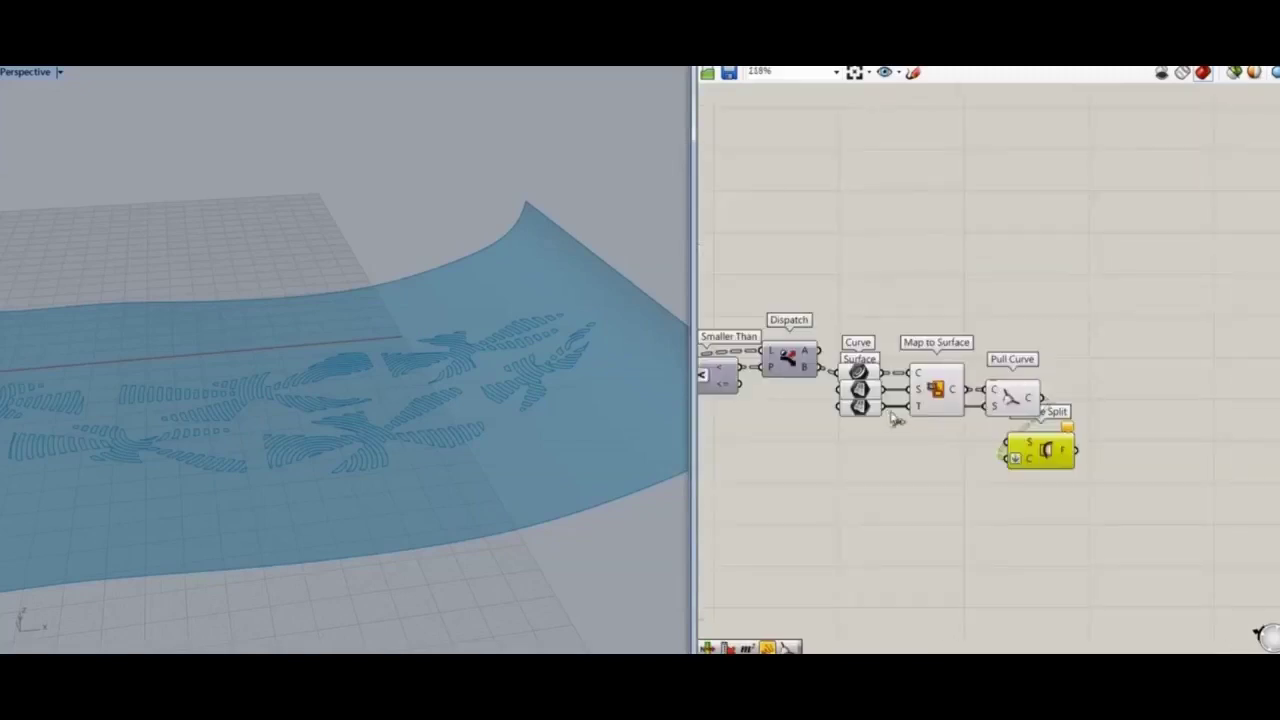
{"action": "left_click", "coordinate": [1121, 477]}
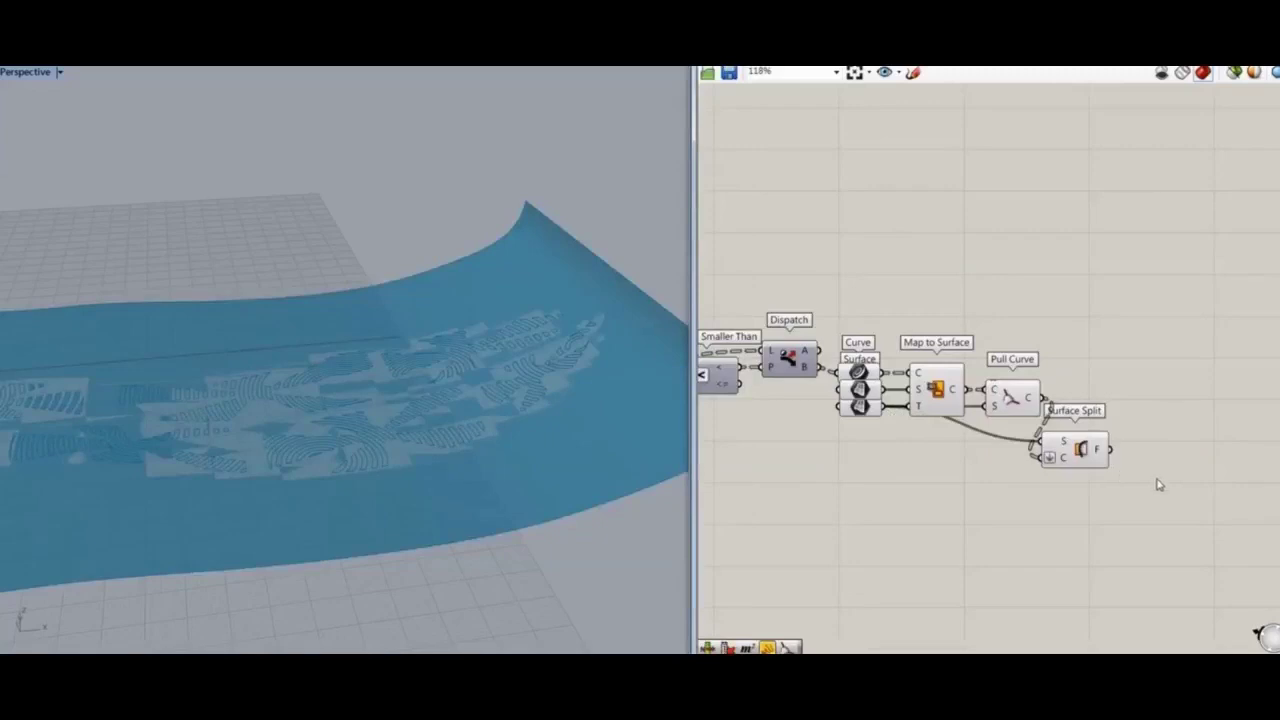
Add a Cull Index component fed by Surface Split's faces, with a slider set to 0 on its I input
{"action": "double_click", "coordinate": [1157, 485]}
{"action": "type", "text": "cu"}
{"action": "left_click", "coordinate": [1129, 424]}
{"action": "scroll", "coordinate": [1131, 469], "scroll_direction": "up", "scroll_amount": 3}
{"action": "left_click_drag", "start_coordinate": [1123, 457], "coordinate": [1098, 437]}
{"action": "left_click_drag", "start_coordinate": [1168, 485], "coordinate": [1167, 465]}
{"action": "double_click", "coordinate": [1010, 535]}
{"action": "type", "text": "0"}
{"action": "key", "text": "Return"}
{"action": "left_click_drag", "start_coordinate": [1072, 538], "coordinate": [1036, 468]}
Turn off the preview of the components upstream of Cull Index
{"action": "left_click_drag", "start_coordinate": [1056, 271], "coordinate": [720, 488]}
{"action": "right_click", "coordinate": [892, 152]}
{"action": "left_click", "coordinate": [945, 176]}
{"action": "left_click", "coordinate": [1064, 273]}
{"action": "left_click", "coordinate": [1190, 457]}
{"action": "left_click", "coordinate": [1114, 533]}
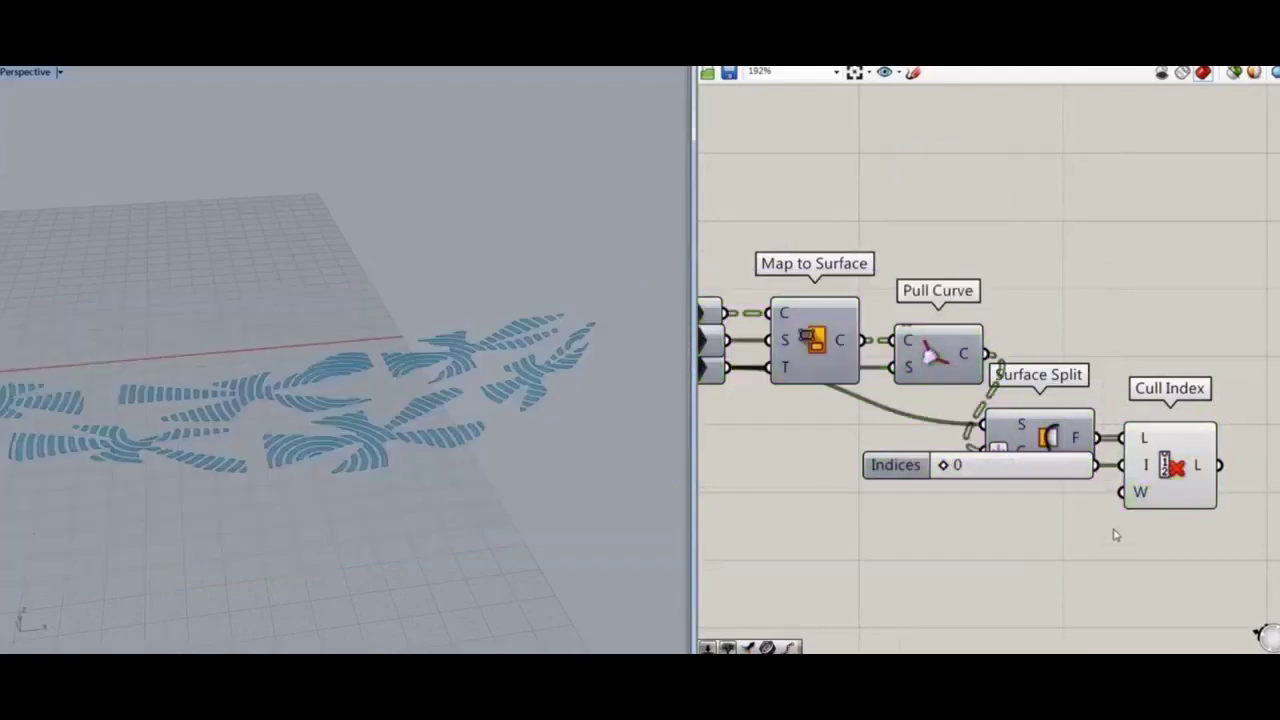
Put the Cull Index component in a group
{"action": "right_click_drag", "start_coordinate": [1114, 532], "coordinate": [971, 465]}
{"action": "scroll", "coordinate": [974, 440], "scroll_direction": "down", "scroll_amount": 2}
{"action": "left_click", "coordinate": [1010, 402]}
{"action": "key", "text": "ctrl+g"}
{"action": "left_click", "coordinate": [910, 501]}
Review the definition from Cull Index back through the length filter to the Trim Tree component
{"action": "right_click_drag", "start_coordinate": [904, 503], "coordinate": [1080, 420]}
{"action": "scroll", "coordinate": [1080, 420], "scroll_direction": "down", "scroll_amount": 6}
{"action": "right_click_drag", "start_coordinate": [727, 389], "coordinate": [891, 394]}
{"action": "scroll", "coordinate": [760, 418], "scroll_direction": "up", "scroll_amount": 2}
{"action": "right_click_drag", "start_coordinate": [1038, 414], "coordinate": [834, 346]}
{"action": "right_click_drag", "start_coordinate": [1085, 410], "coordinate": [1003, 429]}
{"action": "right_click_drag", "start_coordinate": [1051, 345], "coordinate": [1009, 409]}
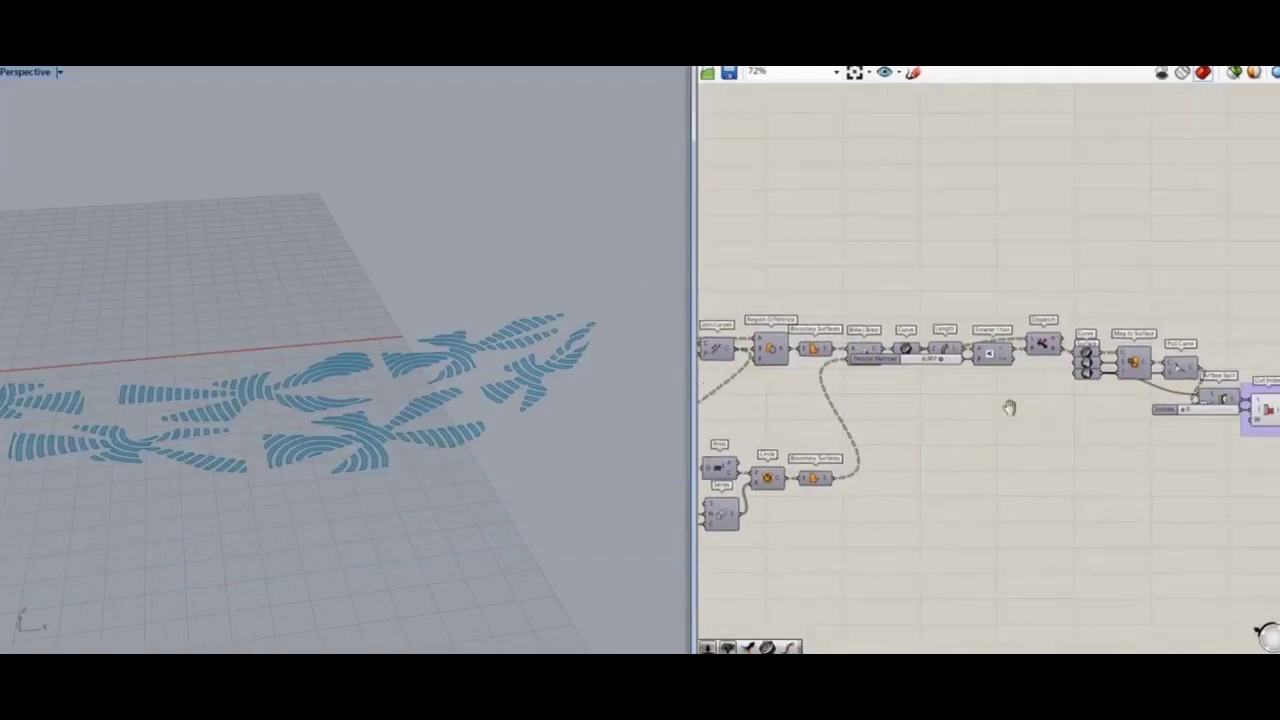
{"action": "right_click_drag", "start_coordinate": [730, 240], "coordinate": [949, 314]}
{"action": "scroll", "coordinate": [957, 367], "scroll_direction": "up", "scroll_amount": 2}
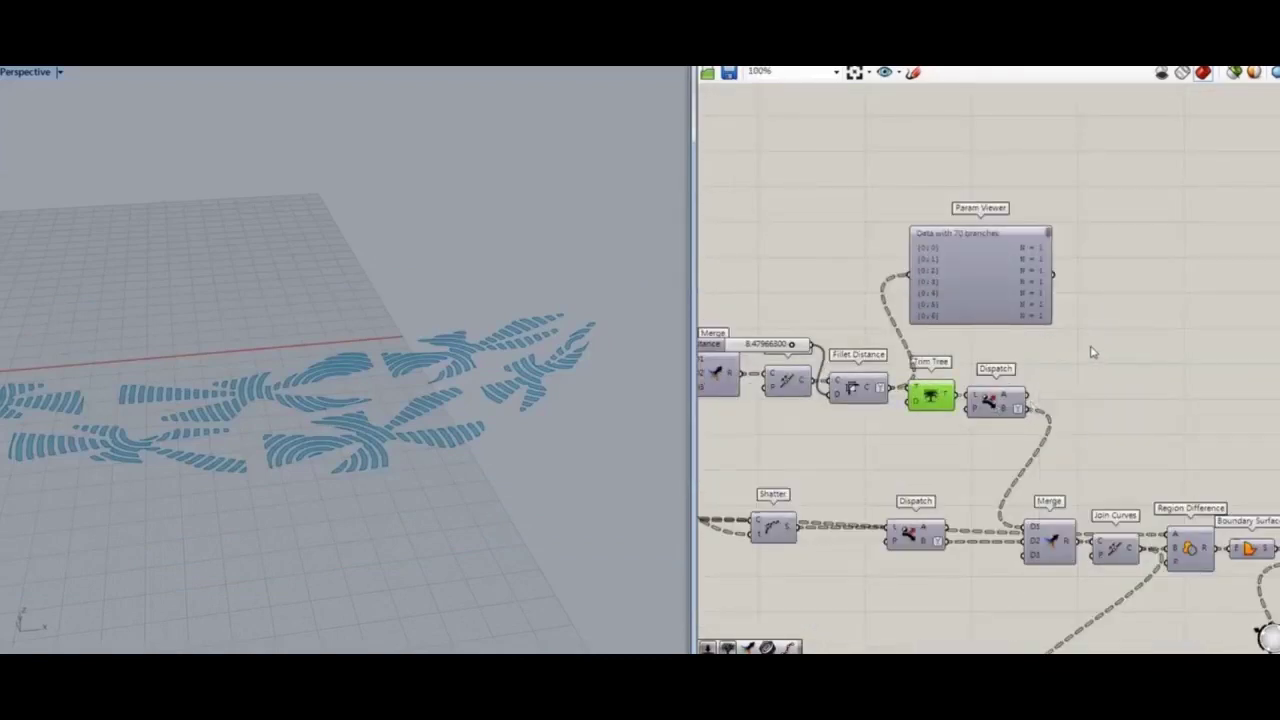
Switch to a maximised Top viewport and zoom out to the surroundings of the layout
{"action": "double_click", "coordinate": [14, 76]}
{"action": "double_click", "coordinate": [14, 76]}
{"action": "right_click_drag", "start_coordinate": [100, 150], "coordinate": [510, 192]}
{"action": "scroll", "coordinate": [510, 192], "scroll_direction": "down", "scroll_amount": 7}
{"action": "left_click_drag", "start_coordinate": [1162, 317], "coordinate": [1279, 543]}
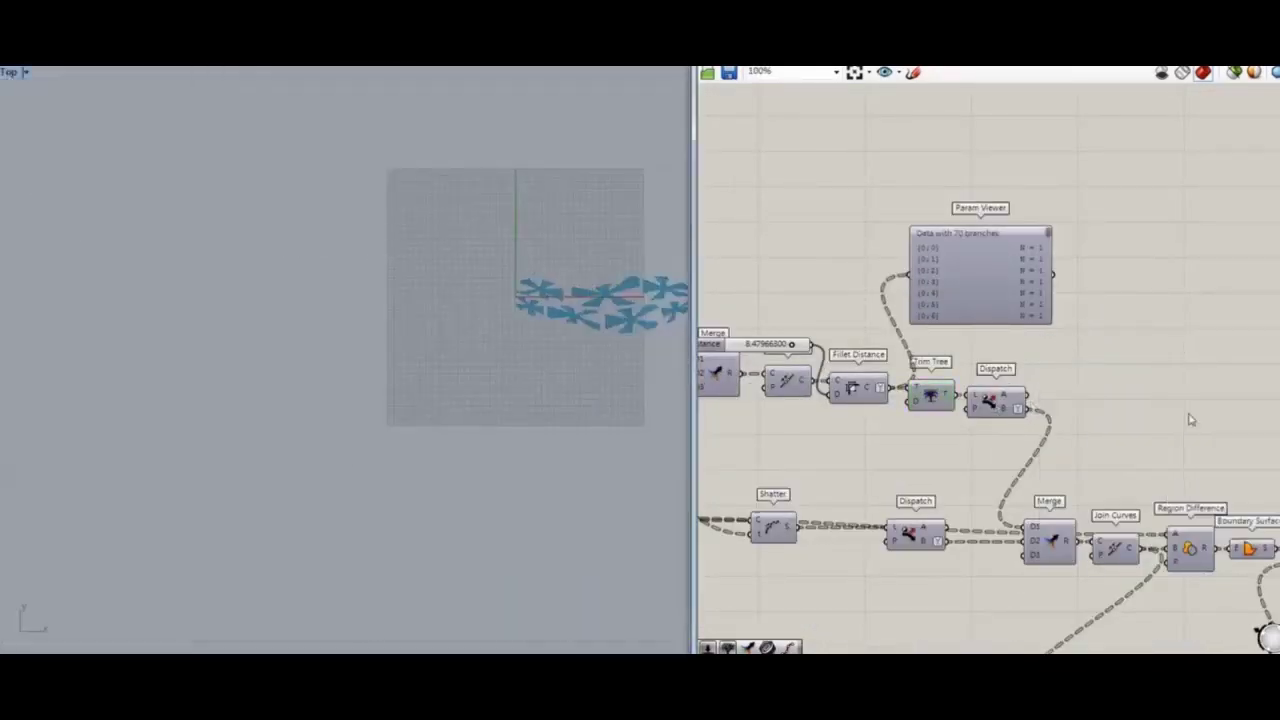
Turn on the preview of the Join Curves component and frame its closed outlines in the Top viewport
{"action": "scroll", "coordinate": [1191, 418], "scroll_direction": "down", "scroll_amount": 3}
{"action": "right_click_drag", "start_coordinate": [1191, 418], "coordinate": [951, 279]}
{"action": "scroll", "coordinate": [820, 346], "scroll_direction": "up", "scroll_amount": 4}
{"action": "right_click_drag", "start_coordinate": [1119, 370], "coordinate": [1020, 297]}
{"action": "right_click_drag", "start_coordinate": [842, 335], "coordinate": [1009, 372]}
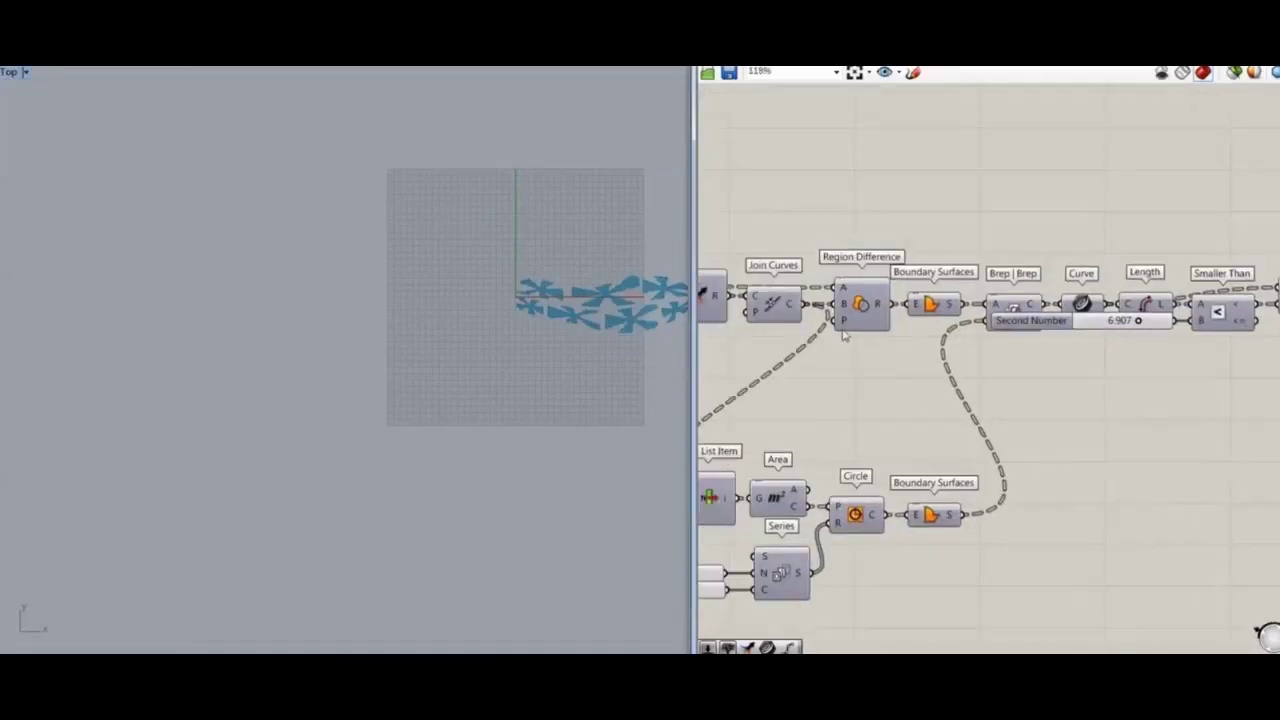
{"action": "right_click_drag", "start_coordinate": [752, 318], "coordinate": [928, 345]}
{"action": "key", "text": "ctrl+q"}
{"action": "right_click_drag", "start_coordinate": [416, 352], "coordinate": [263, 449]}
{"action": "right_click_drag", "start_coordinate": [319, 341], "coordinate": [480, 370]}
{"action": "scroll", "coordinate": [480, 370], "scroll_direction": "up", "scroll_amount": 10}
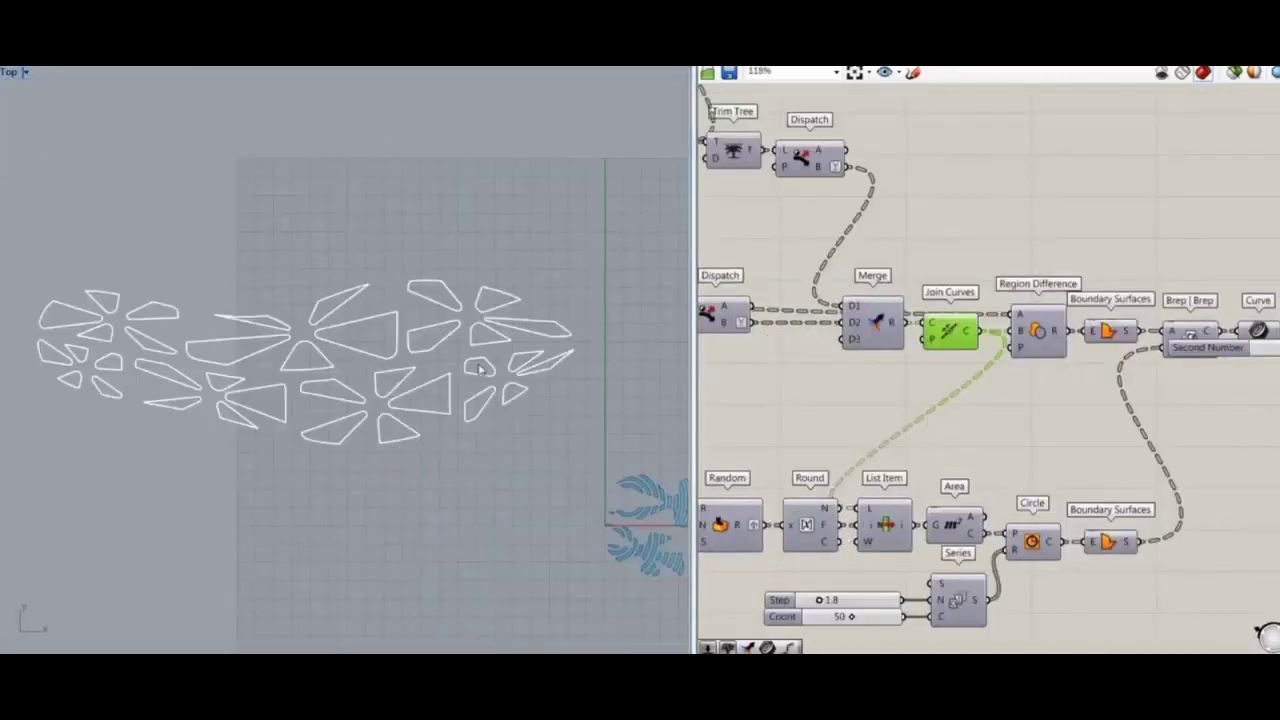
Preview the slot curves together with the Join Curves outlines and zoom in to compare where they meet
{"action": "right_click_drag", "start_coordinate": [994, 330], "coordinate": [959, 322]}
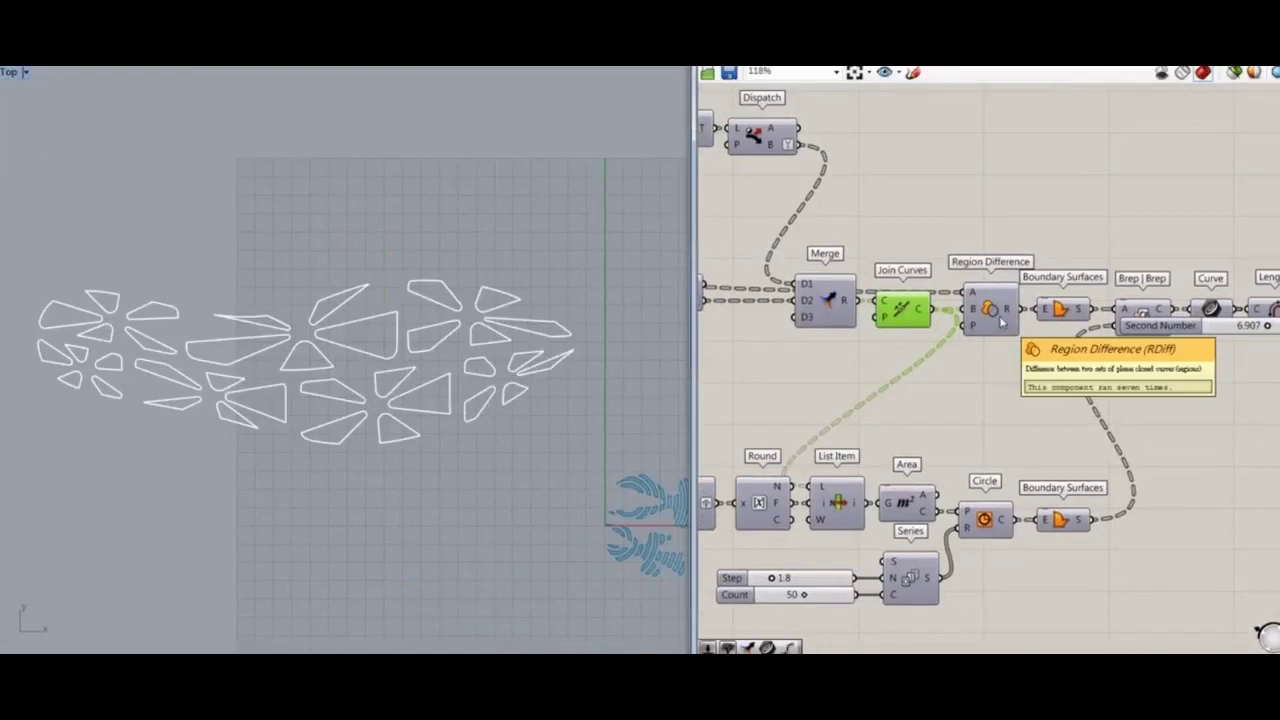
{"action": "right_click_drag", "start_coordinate": [1143, 401], "coordinate": [946, 371]}
{"action": "right_click_drag", "start_coordinate": [1160, 375], "coordinate": [1009, 398]}
{"action": "right_click_drag", "start_coordinate": [1256, 408], "coordinate": [1039, 397]}
{"action": "right_click_drag", "start_coordinate": [782, 411], "coordinate": [1215, 388]}
{"action": "right_click_drag", "start_coordinate": [1270, 295], "coordinate": [1022, 316]}
{"action": "left_click_drag", "start_coordinate": [996, 299], "coordinate": [997, 227]}
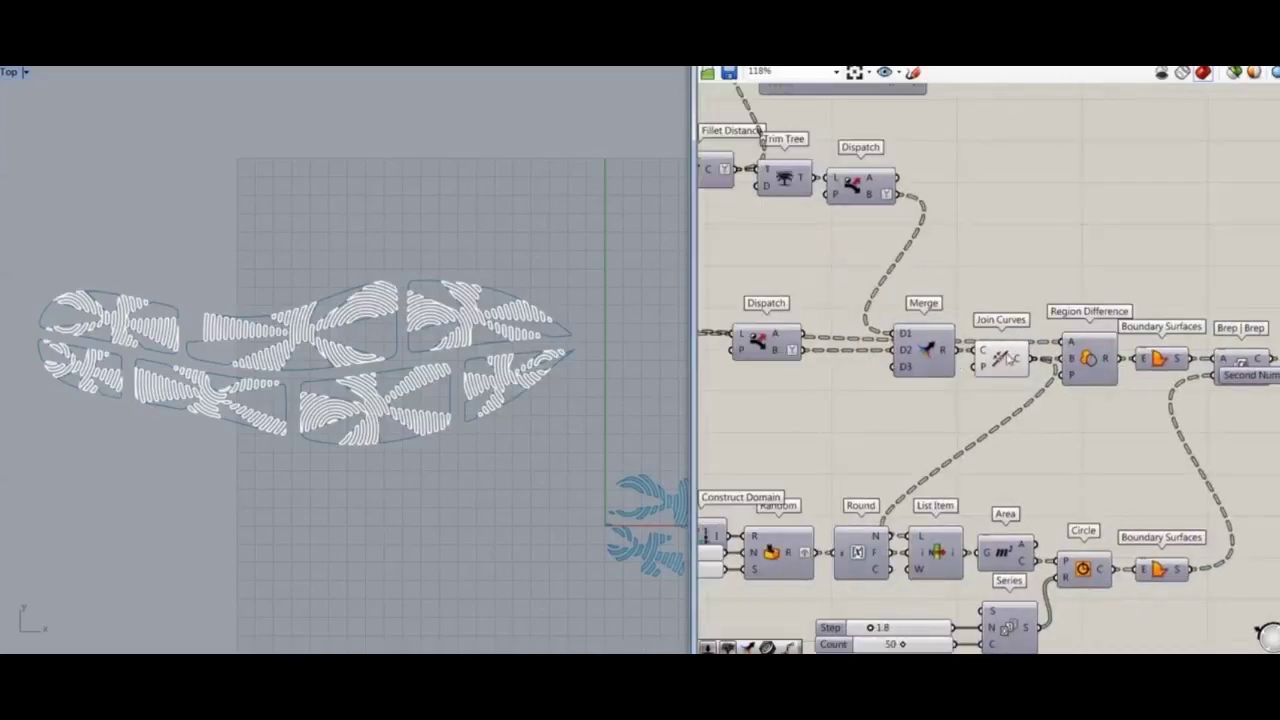
{"action": "scroll", "coordinate": [625, 340], "scroll_direction": "up", "scroll_amount": 5}
{"action": "scroll", "coordinate": [516, 373], "scroll_direction": "up", "scroll_amount": 5}
{"action": "scroll", "coordinate": [996, 375], "scroll_direction": "down", "scroll_amount": 4}
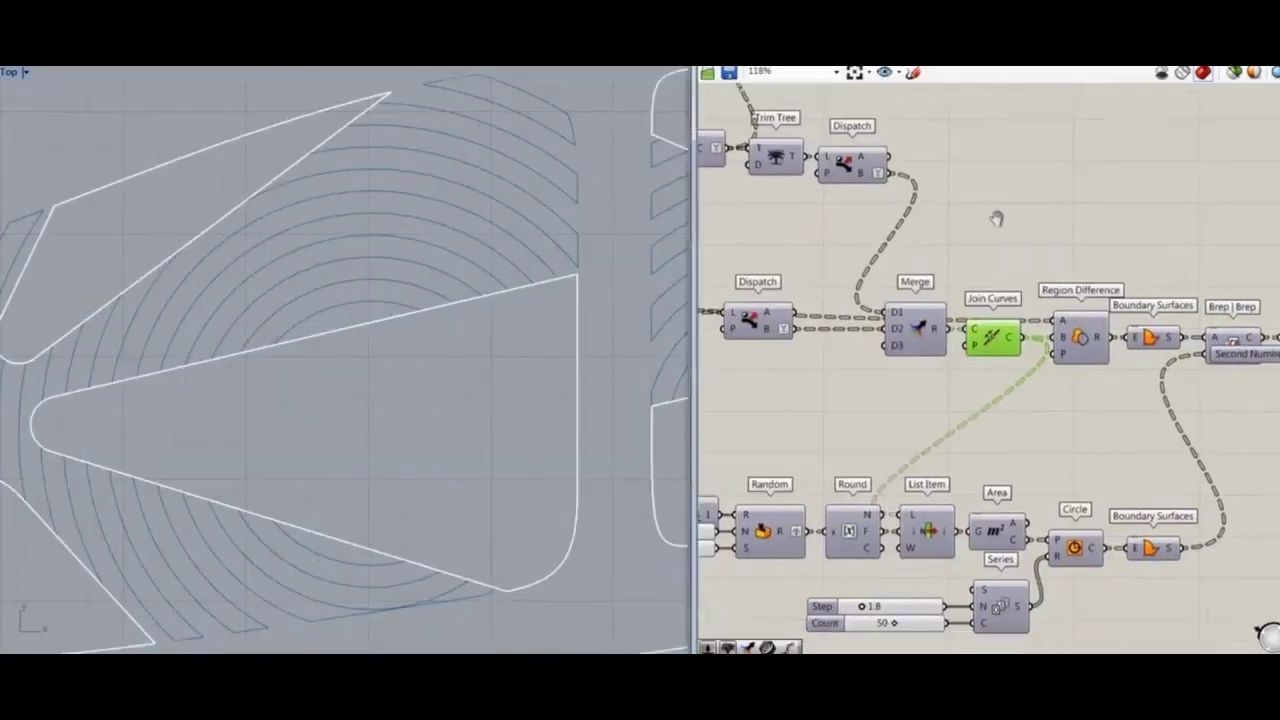
Add a Curve parameter fed by Join Curves and place it in the empty area below the definition
{"action": "double_click", "coordinate": [996, 375]}
{"action": "type", "text": "c"}
{"action": "type", "text": "urve"}
{"action": "key", "text": "Return"}
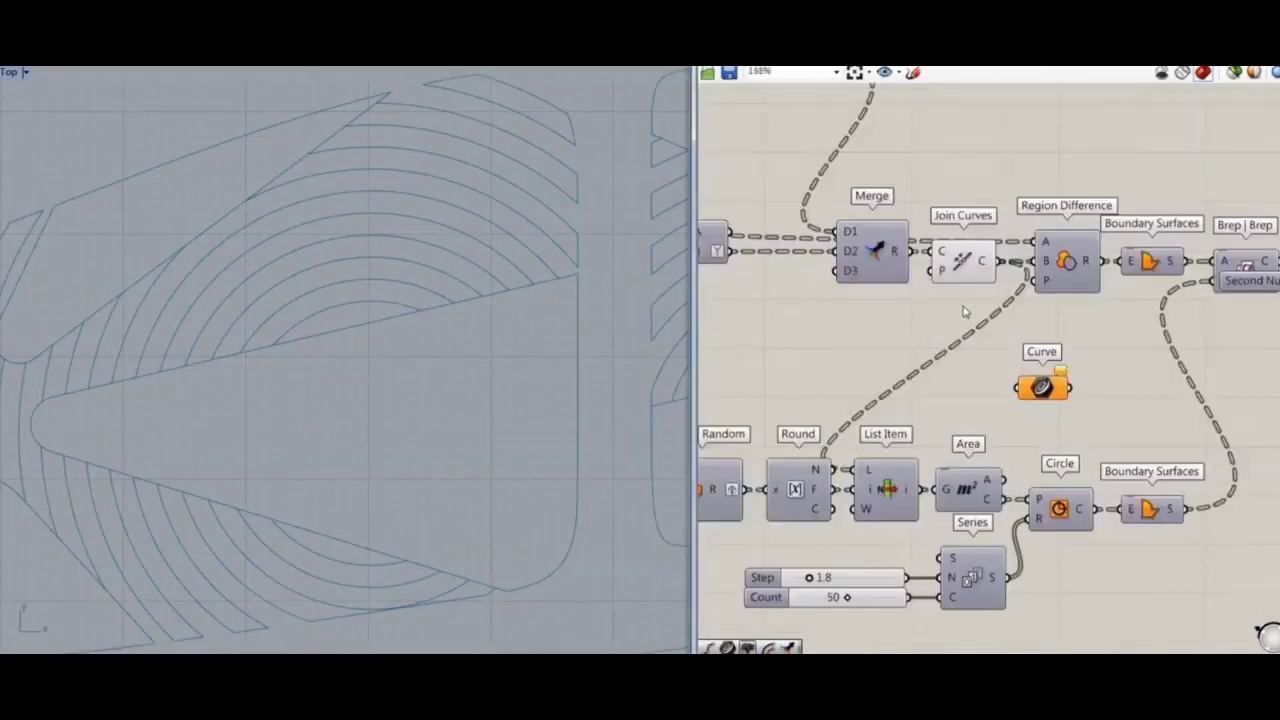
{"action": "left_click_drag", "start_coordinate": [988, 258], "coordinate": [806, 614]}
{"action": "scroll", "coordinate": [971, 429], "scroll_direction": "down", "scroll_amount": 5}
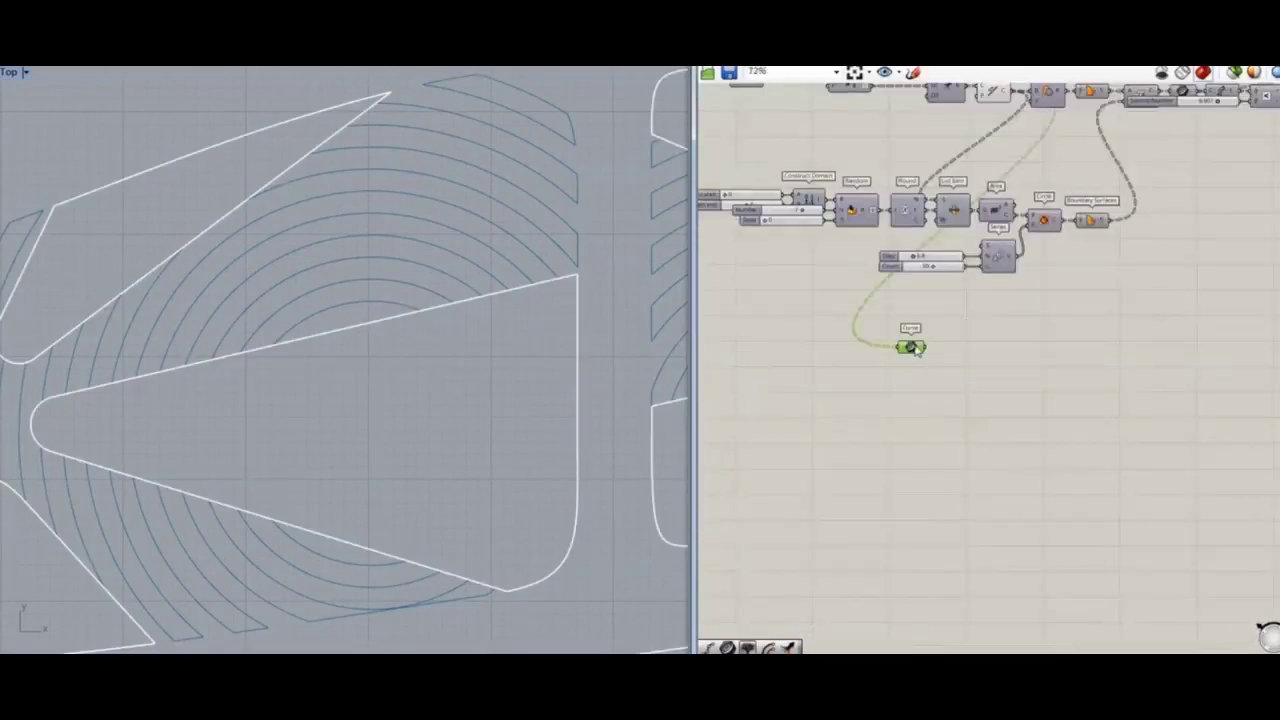
{"action": "left_click", "coordinate": [866, 397]}
Add an Offset Curve component and feed its C input from the new Curve parameter
{"action": "double_click", "coordinate": [988, 395]}
{"action": "type", "text": "off"}
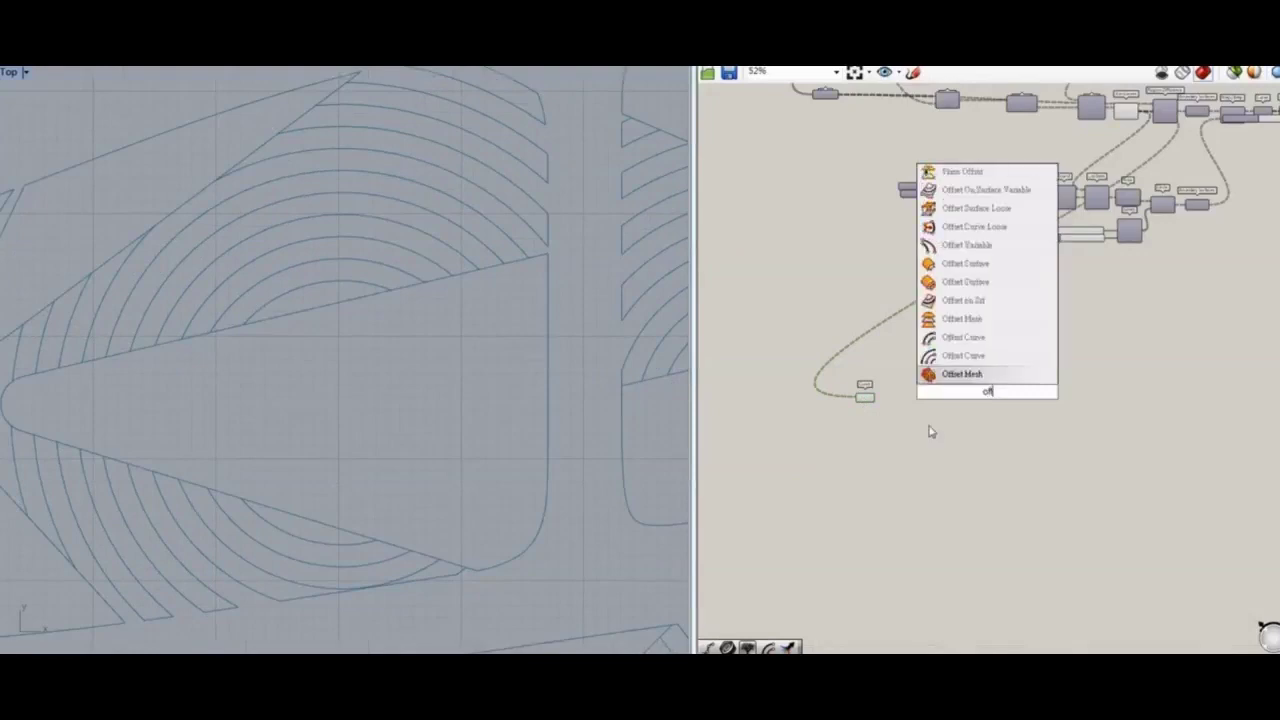
{"action": "left_click", "coordinate": [951, 357]}
{"action": "scroll", "coordinate": [939, 388], "scroll_direction": "up", "scroll_amount": 3}
{"action": "left_click_drag", "start_coordinate": [1024, 393], "coordinate": [944, 438]}
{"action": "scroll", "coordinate": [798, 456], "scroll_direction": "up", "scroll_amount": 2}
{"action": "left_click_drag", "start_coordinate": [808, 381], "coordinate": [845, 412]}
{"action": "left_click_drag", "start_coordinate": [1041, 432], "coordinate": [1075, 331]}
{"action": "left_click", "coordinate": [851, 415]}
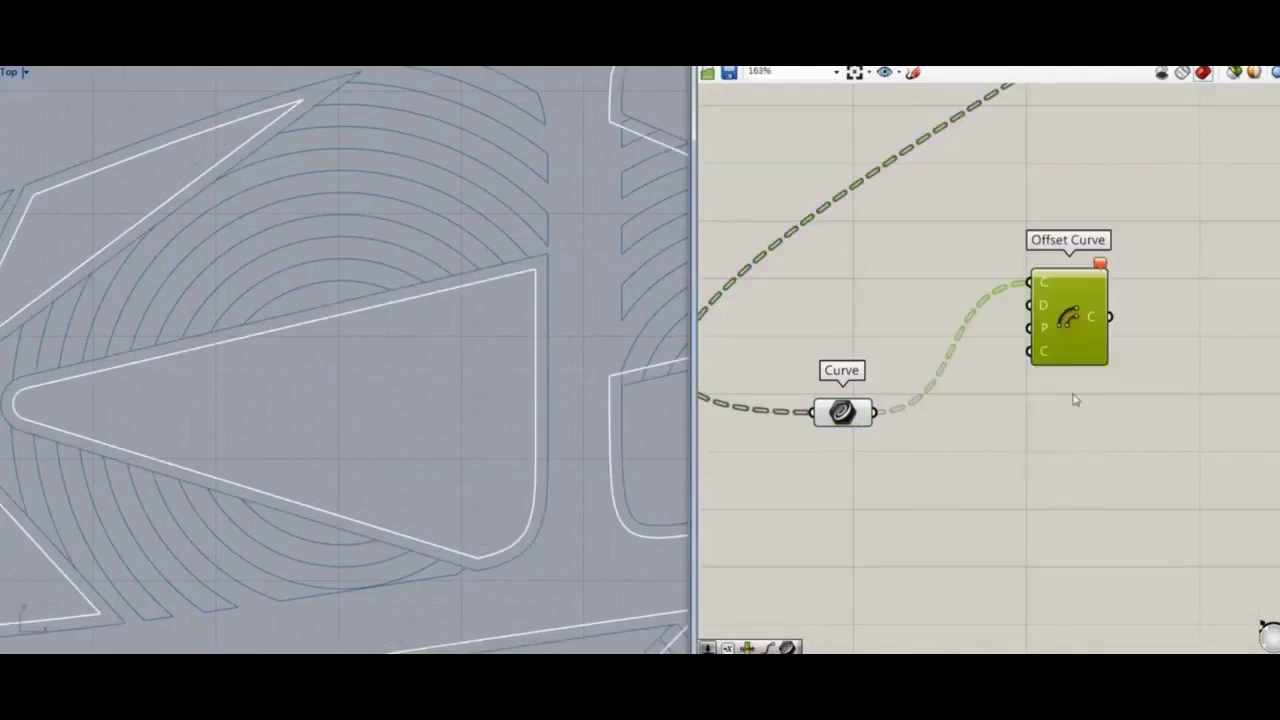
Add a second Offset Curve on the same curves, with a slider set to 1 driving its distance through Negative
{"action": "double_click", "coordinate": [1070, 456]}
{"action": "type", "text": "of"}
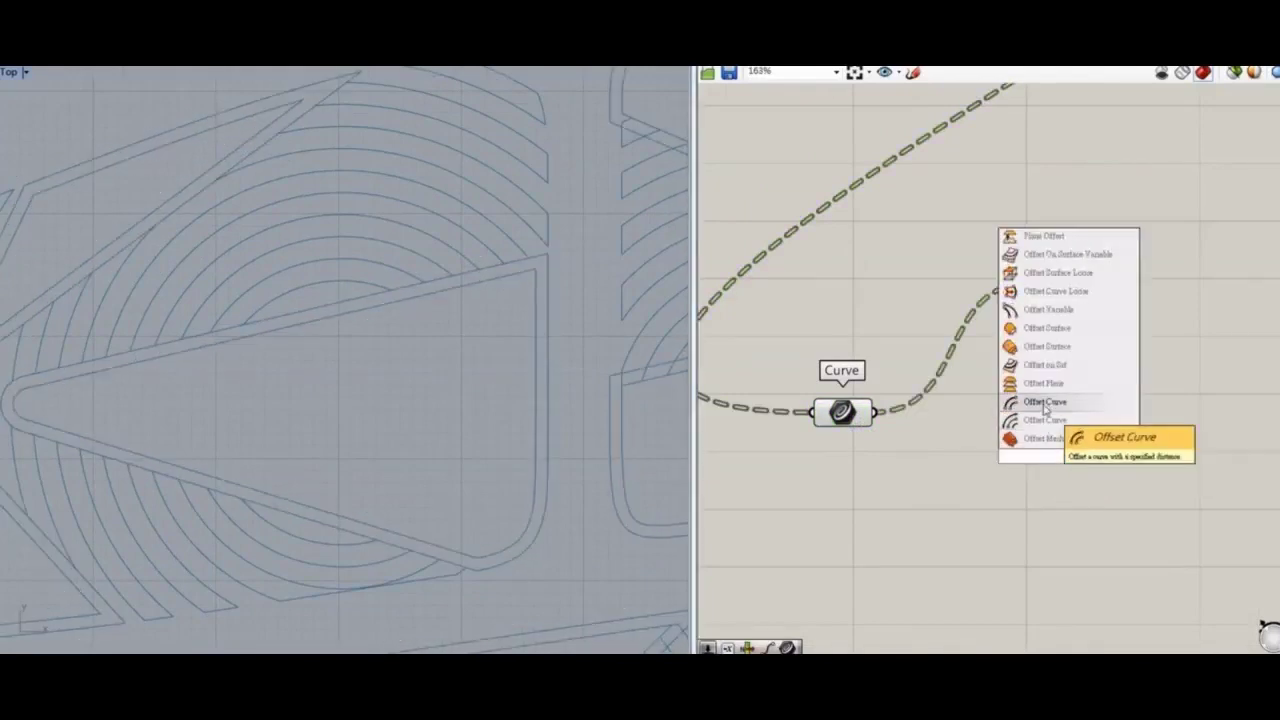
{"action": "left_click", "coordinate": [1046, 405]}
{"action": "double_click", "coordinate": [909, 483]}
{"action": "type", "text": "ne"}
{"action": "key", "text": "Return"}
{"action": "double_click", "coordinate": [900, 484]}
{"action": "left_click_drag", "start_coordinate": [982, 447], "coordinate": [1055, 467]}
{"action": "type", "text": "1"}
{"action": "key", "text": "Return"}
{"action": "left_click_drag", "start_coordinate": [1063, 342], "coordinate": [1067, 340]}
Check both sets of offset outlines and move the Curve parameter and value slider clear of the Offset Curve components
{"action": "scroll", "coordinate": [356, 380], "scroll_direction": "down", "scroll_amount": 6}
{"action": "right_click_drag", "start_coordinate": [356, 380], "coordinate": [394, 468]}
{"action": "scroll", "coordinate": [394, 468], "scroll_direction": "up", "scroll_amount": 6}
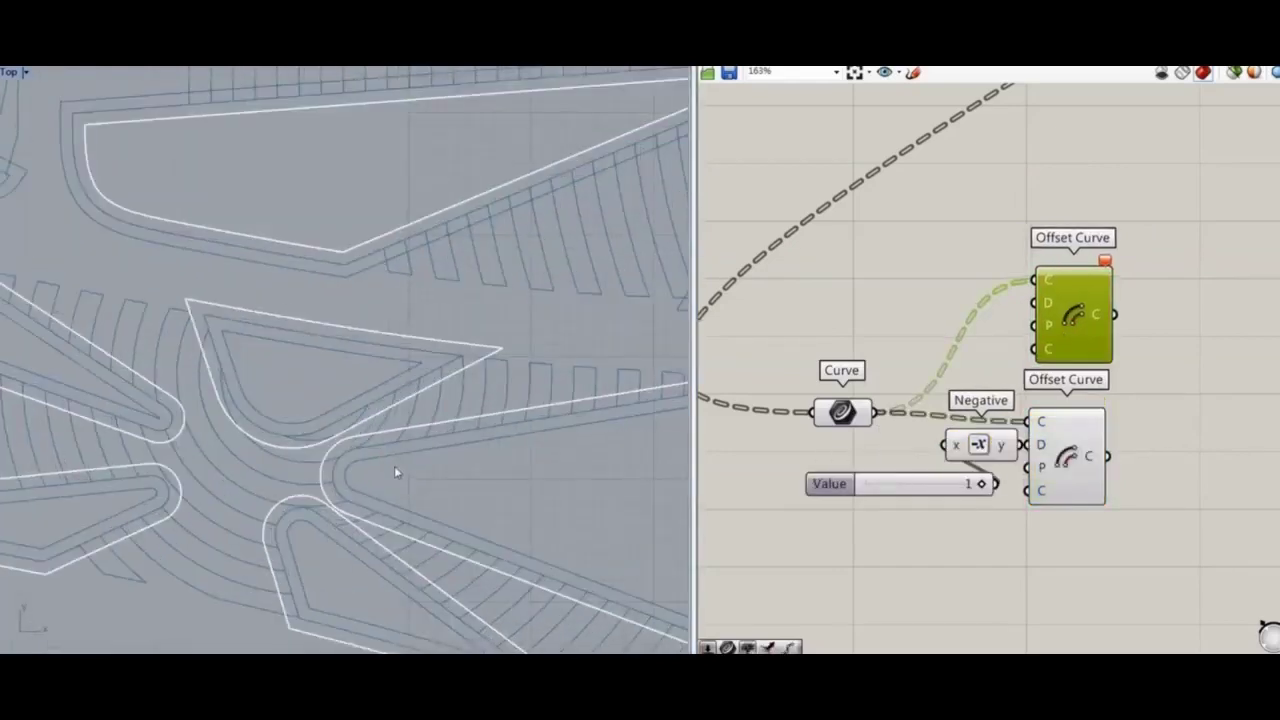
{"action": "scroll", "coordinate": [394, 465], "scroll_direction": "down", "scroll_amount": 4}
{"action": "scroll", "coordinate": [394, 466], "scroll_direction": "up", "scroll_amount": 5}
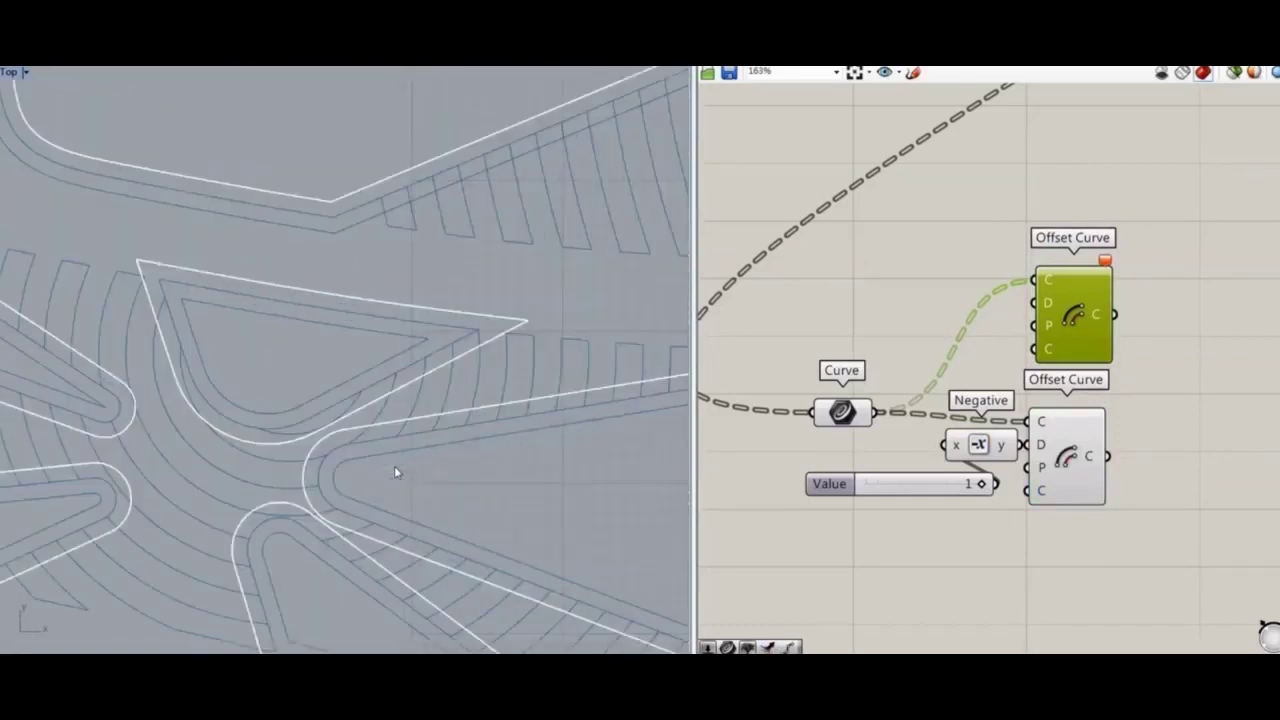
{"action": "scroll", "coordinate": [374, 460], "scroll_direction": "down", "scroll_amount": 2}
{"action": "mouse_move", "coordinate": [1073, 315]}
{"action": "left_mouse_down"}
{"action": "mouse_move", "coordinate": [1069, 372]}
{"action": "mouse_move", "coordinate": [1062, 310]}
{"action": "left_mouse_up"}
{"action": "left_click_drag", "start_coordinate": [842, 412], "coordinate": [860, 277]}
{"action": "left_click_drag", "start_coordinate": [906, 486], "coordinate": [825, 448]}
{"action": "right_click_drag", "start_coordinate": [1163, 402], "coordinate": [966, 415]}
Feed the lower Offset Curve's output into a Param Viewer and move the viewer out of the way
{"action": "left_click", "coordinate": [1072, 272]}
{"action": "left_click_drag", "start_coordinate": [908, 325], "coordinate": [956, 273]}
{"action": "right_click_drag", "start_coordinate": [1031, 266], "coordinate": [1034, 320]}
{"action": "left_click_drag", "start_coordinate": [911, 523], "coordinate": [1098, 84]}
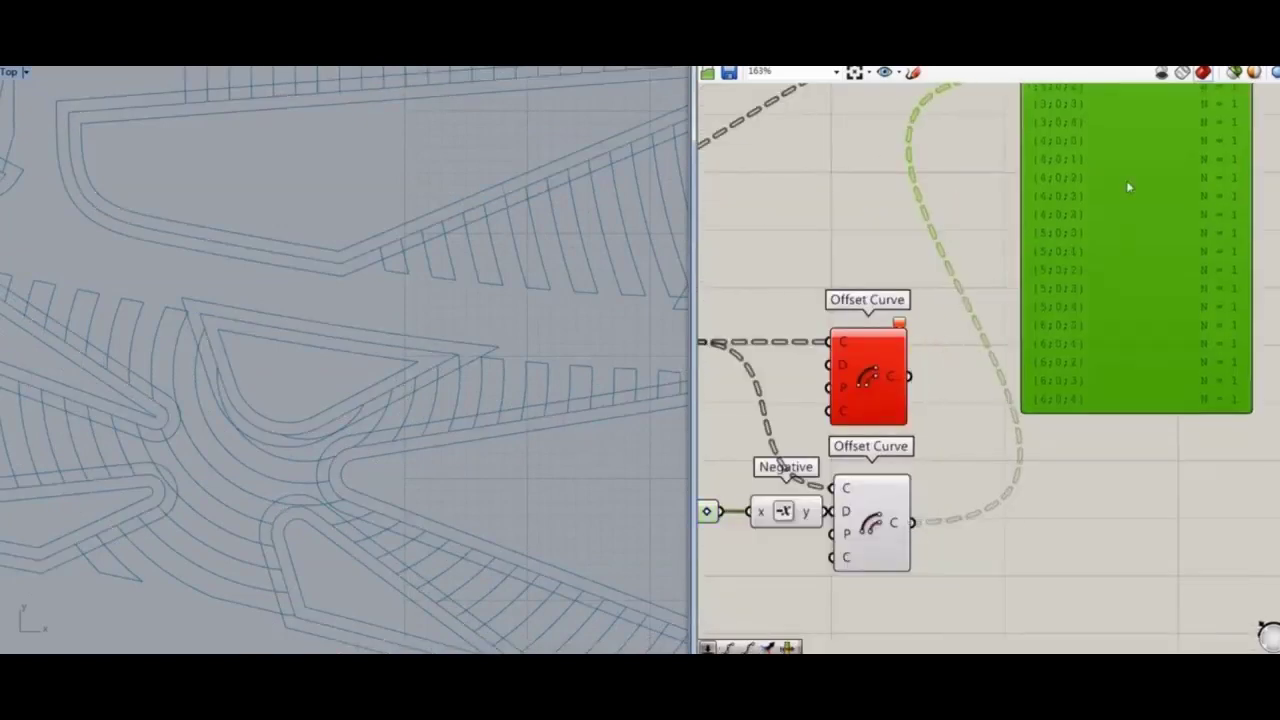
{"action": "left_click_drag", "start_coordinate": [1128, 188], "coordinate": [1126, 76]}
Add a Merge component taking the upper Offset Curve in D1 and the lower Offset Curve in D2
{"action": "double_click", "coordinate": [1070, 516]}
{"action": "type", "text": "merge"}
{"action": "left_click", "coordinate": [1038, 506]}
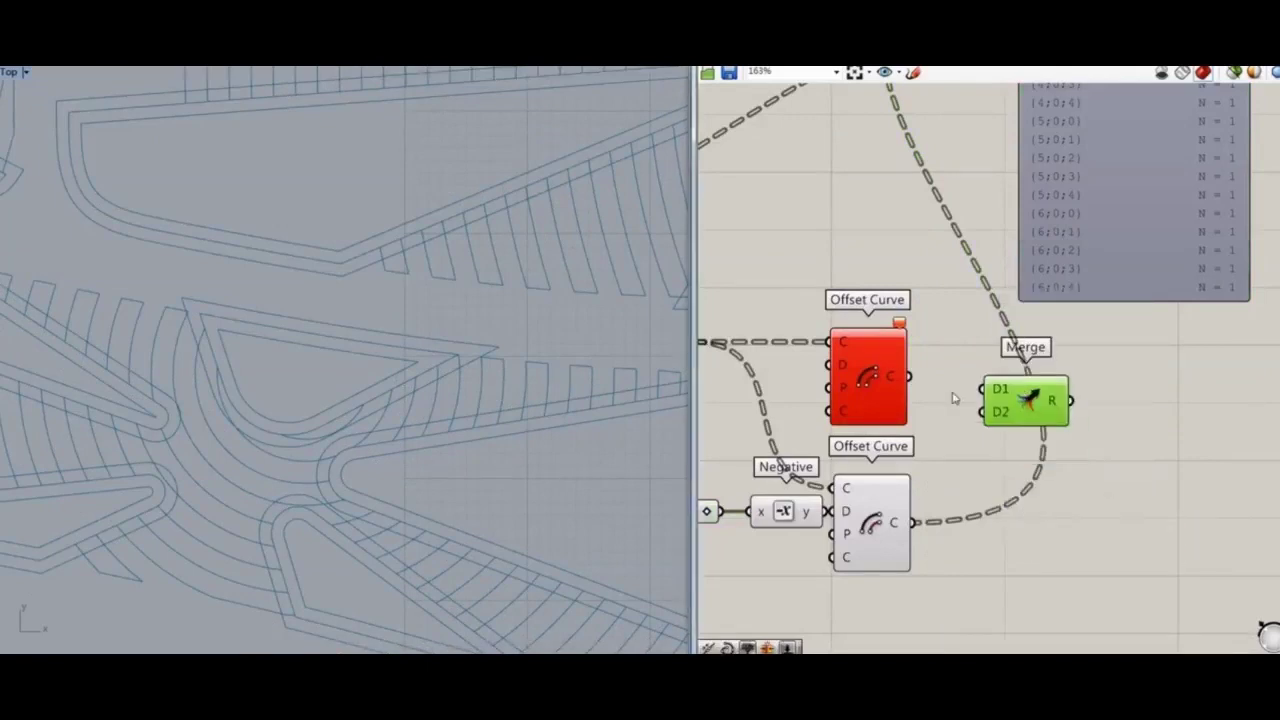
{"action": "left_click_drag", "start_coordinate": [912, 523], "coordinate": [986, 415]}
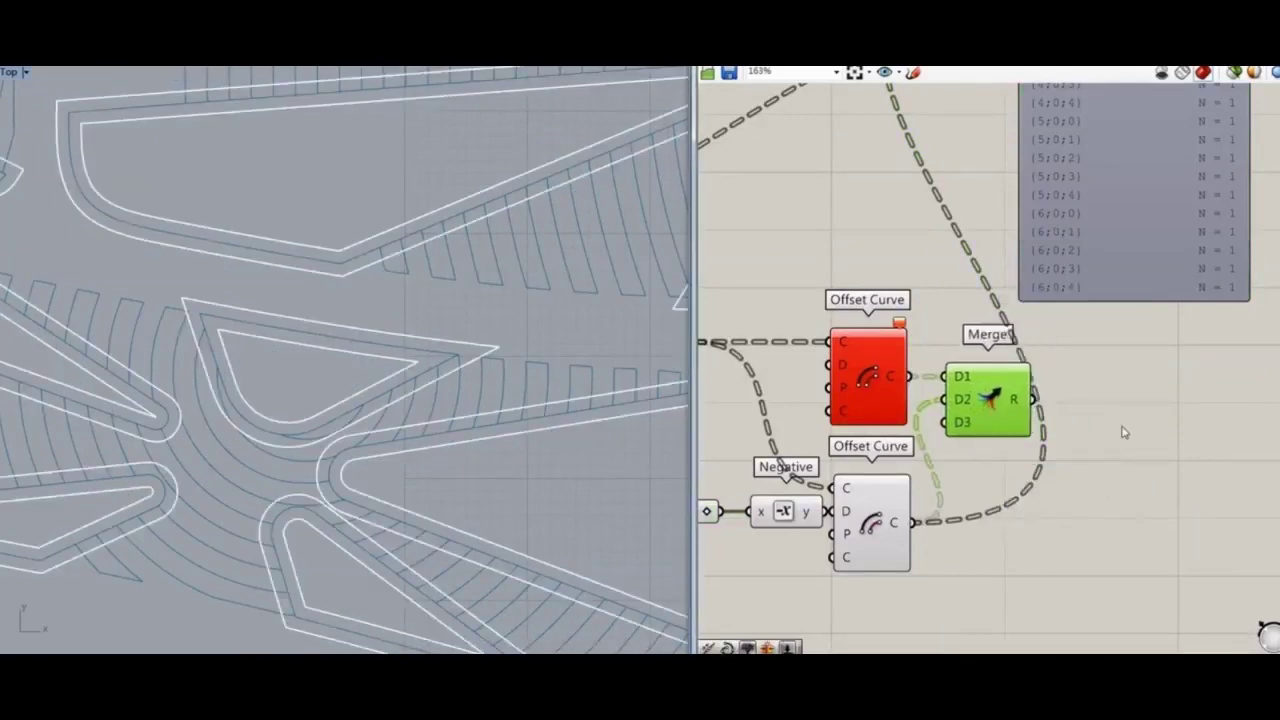
Add a Length component that measures the merged offset curves
{"action": "left_click", "coordinate": [1133, 430]}
{"action": "double_click", "coordinate": [1150, 417]}
{"action": "type", "text": "p"}
{"action": "key", "text": "BackSpace"}
{"action": "type", "text": "l"}
{"action": "left_click", "coordinate": [1127, 397]}
{"action": "left_click_drag", "start_coordinate": [1036, 399], "coordinate": [1112, 415]}
{"action": "left_click_drag", "start_coordinate": [1148, 415], "coordinate": [1059, 500]}
Add a Sort List component with the curve lengths as keys and the merged curves in A
{"action": "double_click", "coordinate": [1181, 482]}
{"action": "type", "text": "sort"}
{"action": "left_click", "coordinate": [1129, 466]}
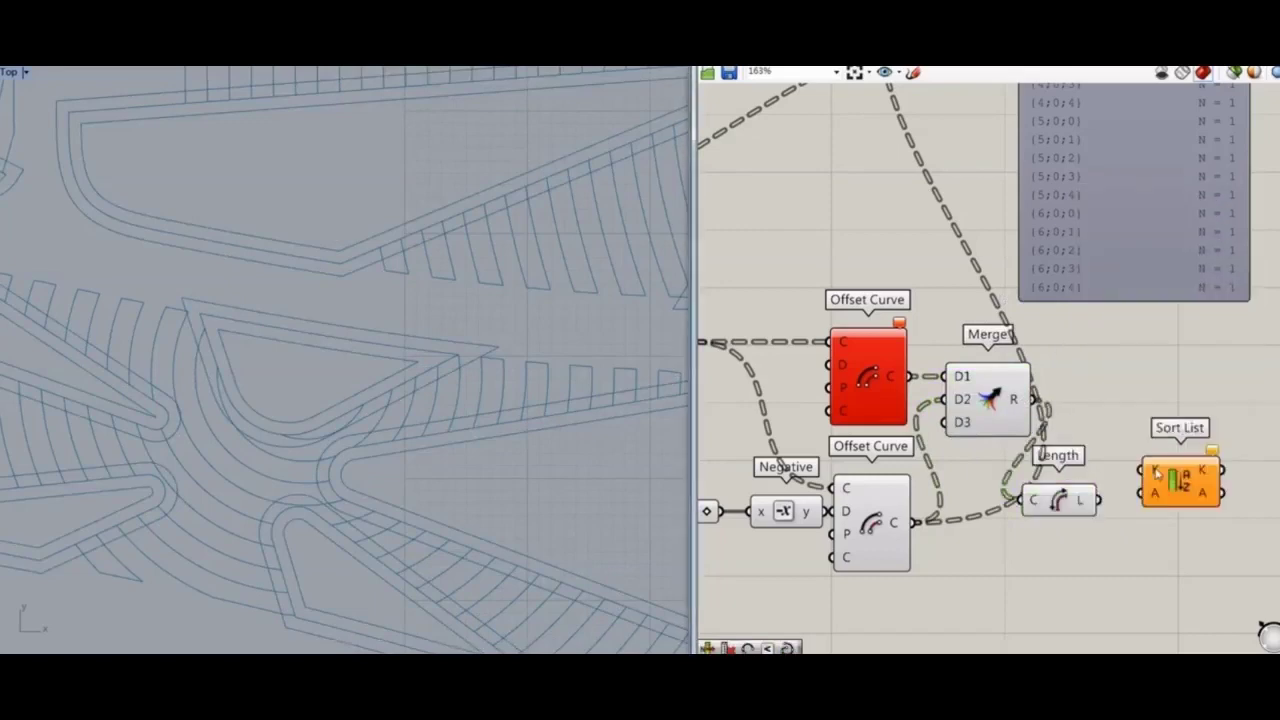
{"action": "left_click_drag", "start_coordinate": [1177, 481], "coordinate": [1164, 511]}
{"action": "right_click_drag", "start_coordinate": [1193, 541], "coordinate": [1063, 506]}
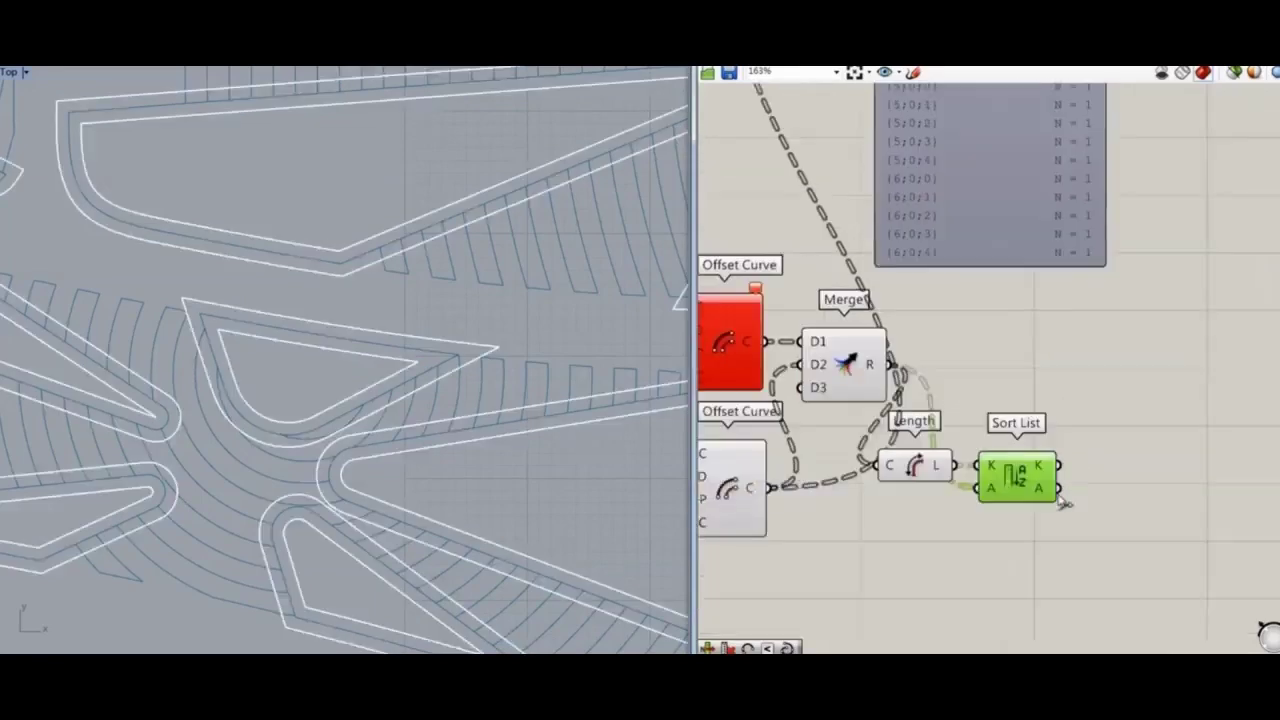
Add a List Item component that picks from the sorted curves of Sort List's A output
{"action": "double_click", "coordinate": [1148, 470]}
{"action": "type", "text": "list i"}
{"action": "left_click", "coordinate": [1117, 421]}
{"action": "left_click_drag", "start_coordinate": [1059, 488], "coordinate": [1122, 512]}
Turn off the preview of all offset, merge and sorting components feeding the new List Item
{"action": "right_click_drag", "start_coordinate": [1060, 560], "coordinate": [1121, 495]}
{"action": "scroll", "coordinate": [1121, 495], "scroll_direction": "down", "scroll_amount": 5}
{"action": "left_click_drag", "start_coordinate": [1122, 495], "coordinate": [860, 276]}
{"action": "right_click", "coordinate": [829, 221]}
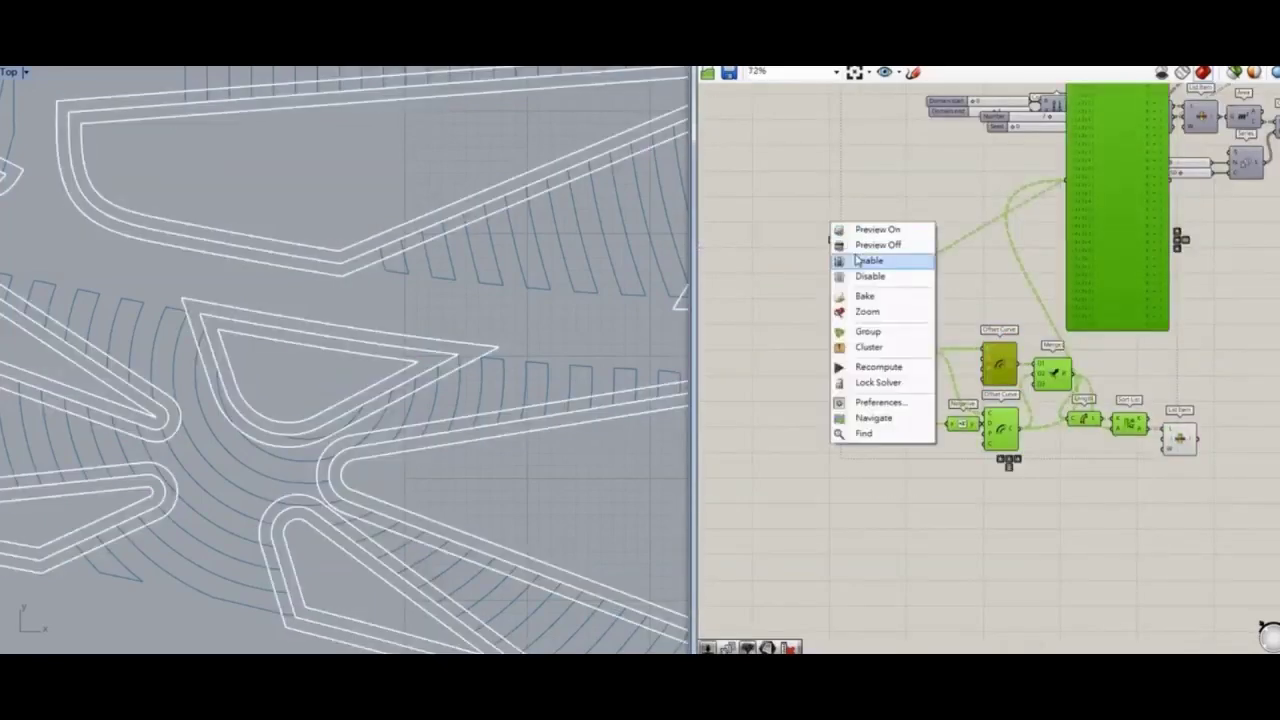
{"action": "left_click", "coordinate": [862, 246]}
{"action": "left_click", "coordinate": [1003, 250]}
Examine the offset outlines picked by List Item across all the panels in the top view
{"action": "left_click", "coordinate": [1183, 448]}
{"action": "scroll", "coordinate": [531, 389], "scroll_direction": "down", "scroll_amount": 3}
{"action": "scroll", "coordinate": [309, 334], "scroll_direction": "up", "scroll_amount": 5}
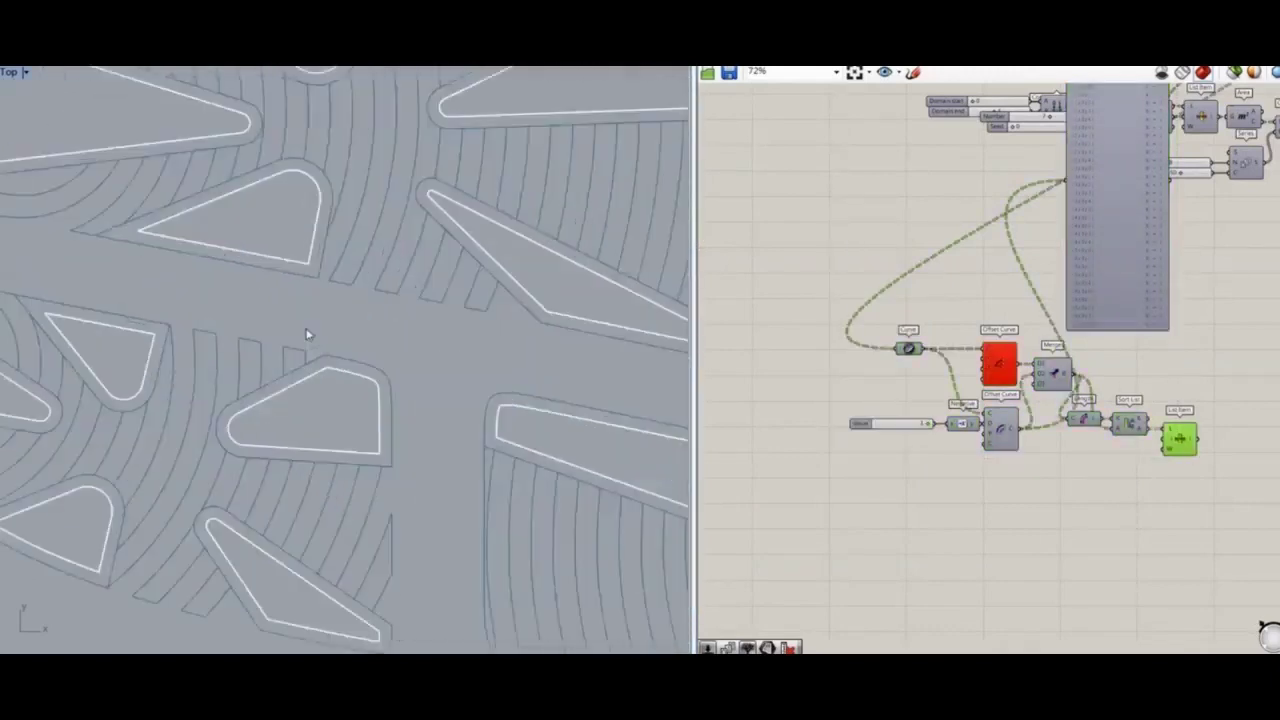
{"action": "scroll", "coordinate": [460, 350], "scroll_direction": "up", "scroll_amount": 2}
{"action": "scroll", "coordinate": [441, 325], "scroll_direction": "down", "scroll_amount": 4}
{"action": "right_click_drag", "start_coordinate": [496, 165], "coordinate": [380, 379]}
{"action": "scroll", "coordinate": [380, 379], "scroll_direction": "up", "scroll_amount": 2}
{"action": "right_click_drag", "start_coordinate": [455, 390], "coordinate": [385, 401]}
{"action": "scroll", "coordinate": [385, 400], "scroll_direction": "down", "scroll_amount": 4}
{"action": "scroll", "coordinate": [477, 380], "scroll_direction": "up", "scroll_amount": 4}
{"action": "right_click_drag", "start_coordinate": [477, 380], "coordinate": [143, 354]}
{"action": "scroll", "coordinate": [143, 354], "scroll_direction": "down", "scroll_amount": 6}
{"action": "scroll", "coordinate": [645, 405], "scroll_direction": "up", "scroll_amount": 4}
{"action": "right_click_drag", "start_coordinate": [645, 405], "coordinate": [222, 497]}
{"action": "scroll", "coordinate": [222, 497], "scroll_direction": "down", "scroll_amount": 2}
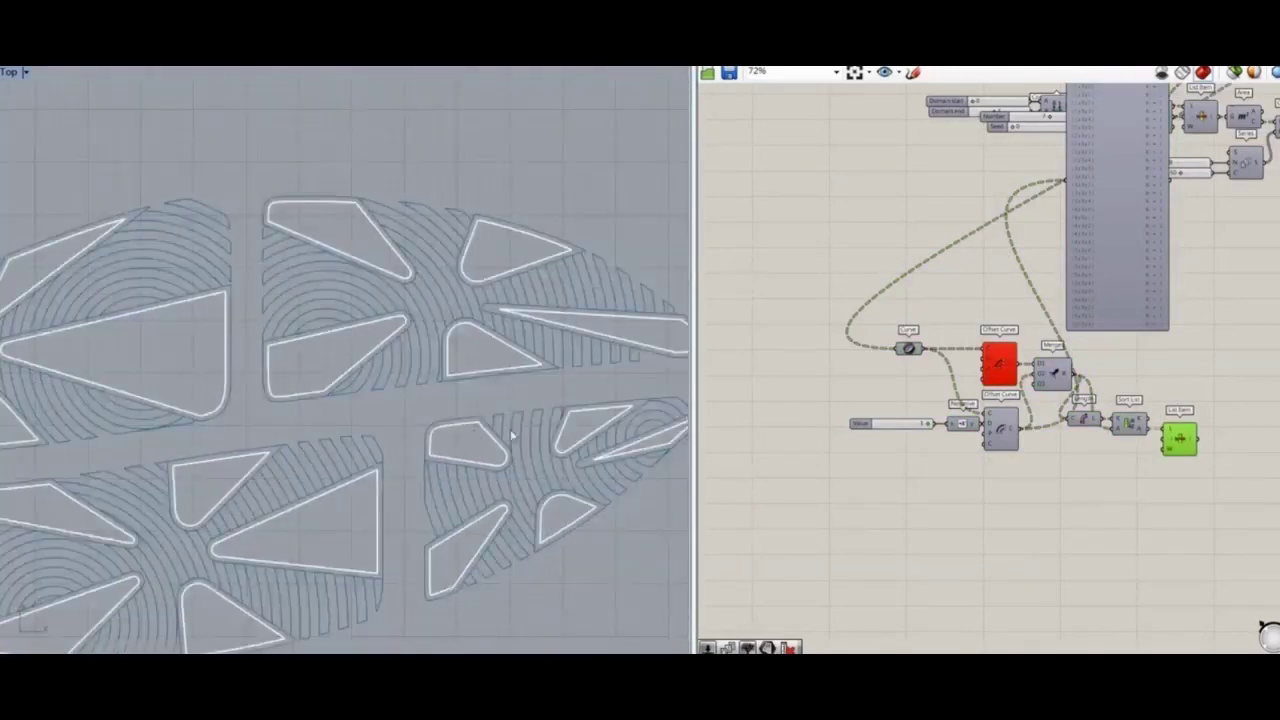
{"action": "scroll", "coordinate": [350, 311], "scroll_direction": "up", "scroll_amount": 3}
{"action": "scroll", "coordinate": [935, 437], "scroll_direction": "up", "scroll_amount": 3}
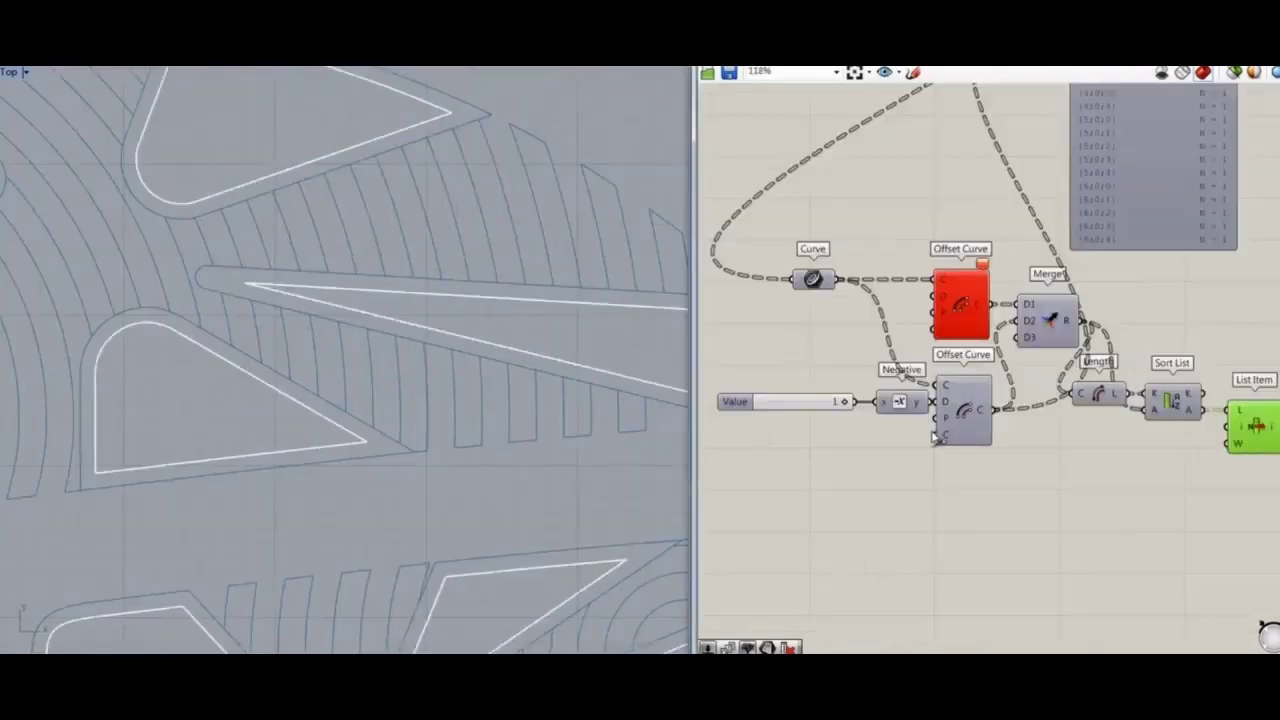
Disable both Offset Curve components and replace their distance slider with one set to 0.5, feeding the upper D input and Negative
{"action": "left_click", "coordinate": [931, 467]}
{"action": "double_click", "coordinate": [779, 483]}
{"action": "type", "text": "0.5"}
{"action": "key", "text": "Return"}
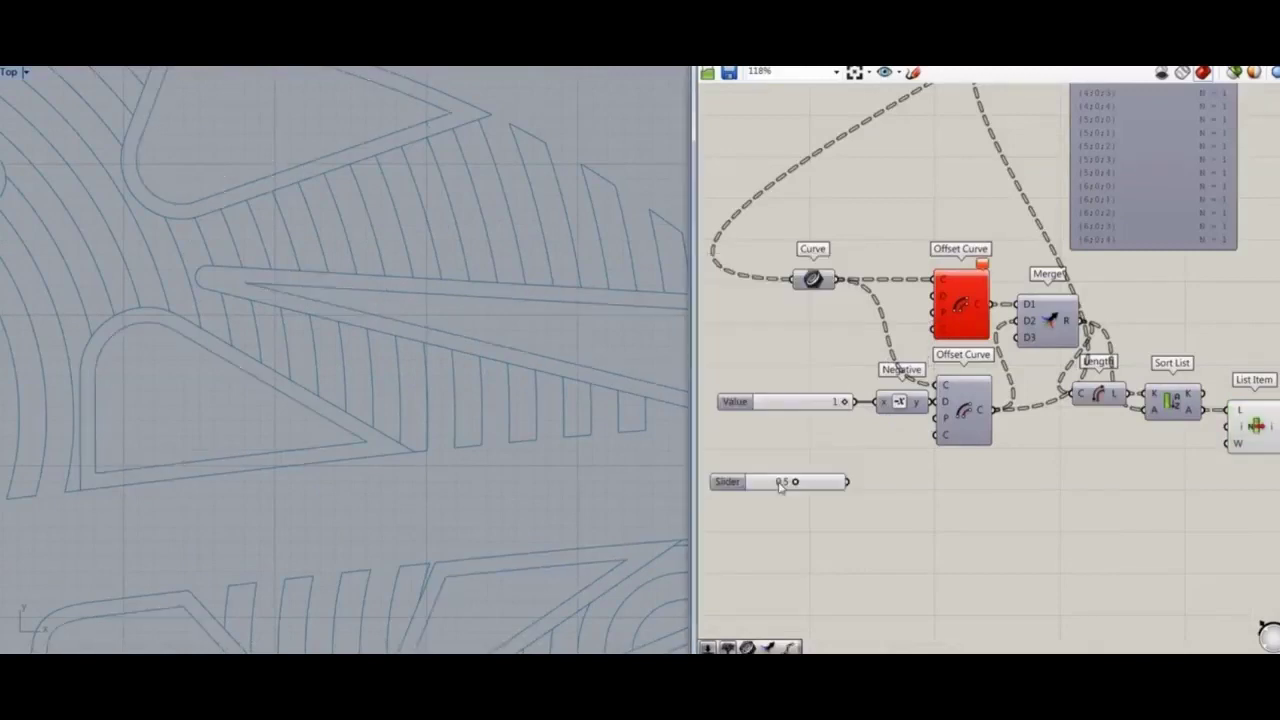
{"action": "left_click_drag", "start_coordinate": [984, 235], "coordinate": [955, 395]}
{"action": "right_click", "coordinate": [921, 152]}
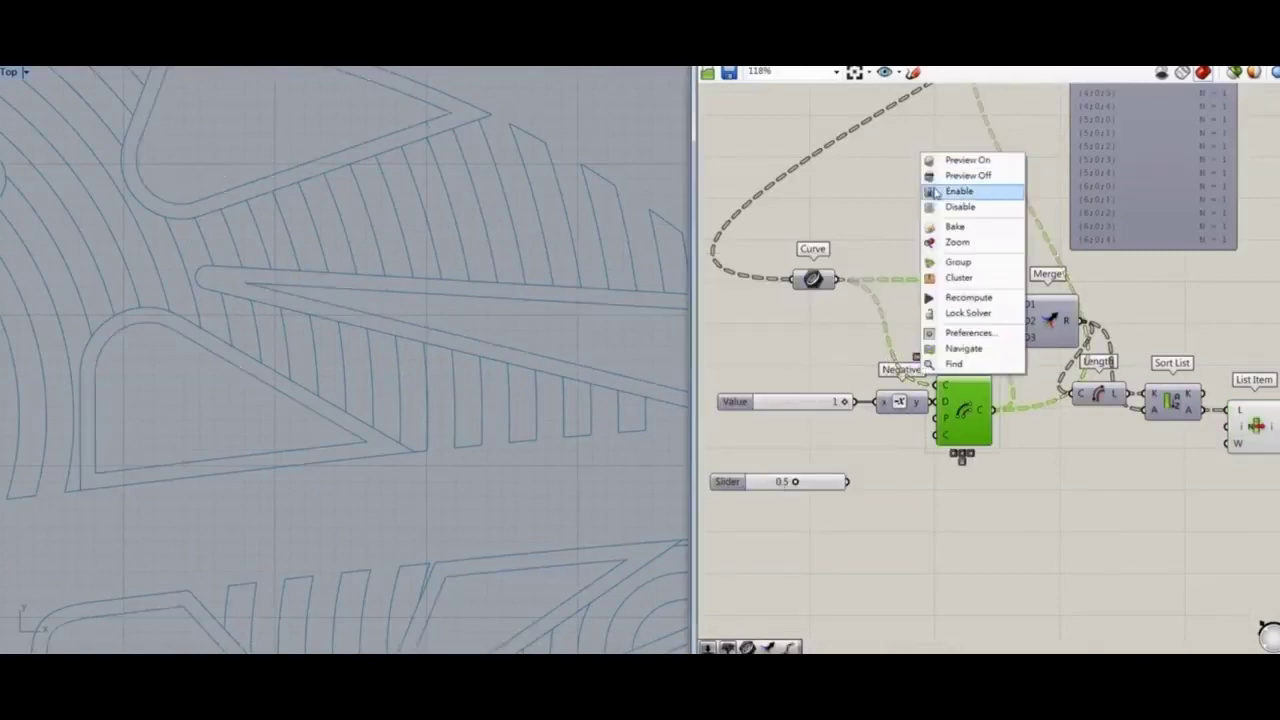
{"action": "left_click", "coordinate": [935, 207]}
{"action": "left_click", "coordinate": [887, 422]}
{"action": "left_click_drag", "start_coordinate": [826, 488], "coordinate": [820, 370]}
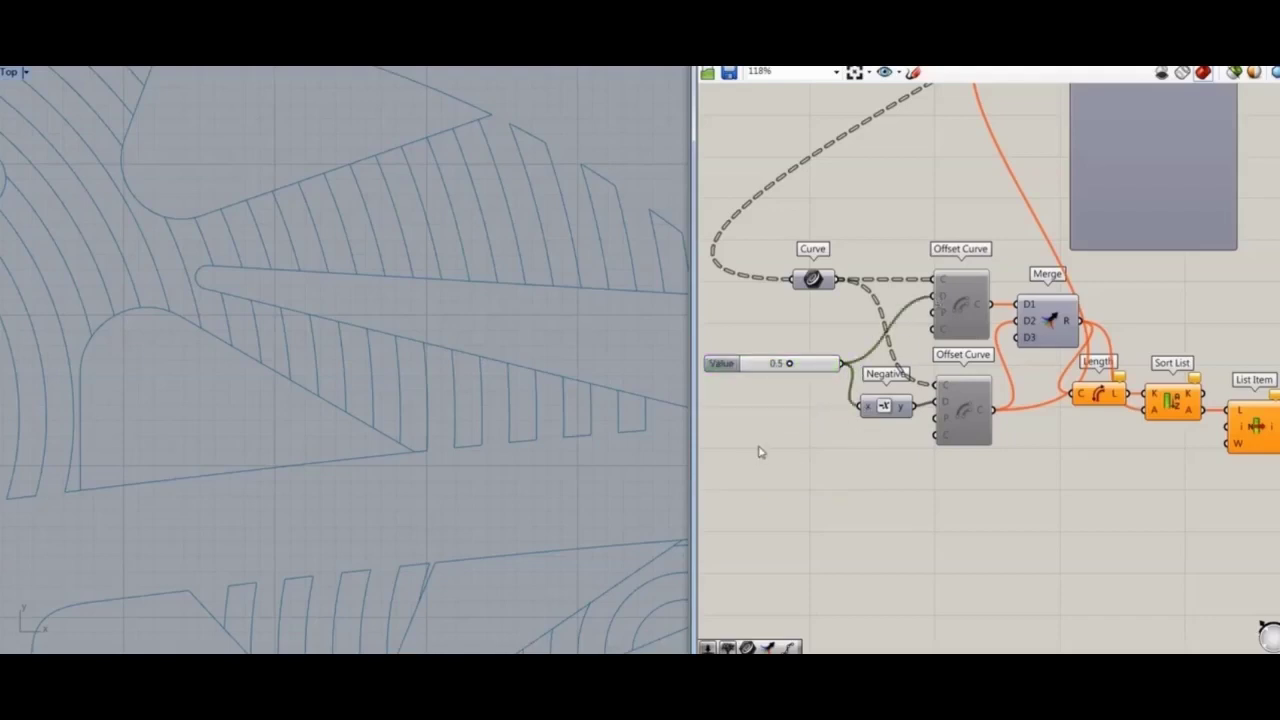
Re-enable both Offset Curve components and check the List Item outlines against the panels
{"action": "left_click_drag", "start_coordinate": [967, 328], "coordinate": [920, 224]}
{"action": "right_click", "coordinate": [918, 220]}
{"action": "left_click", "coordinate": [958, 260]}
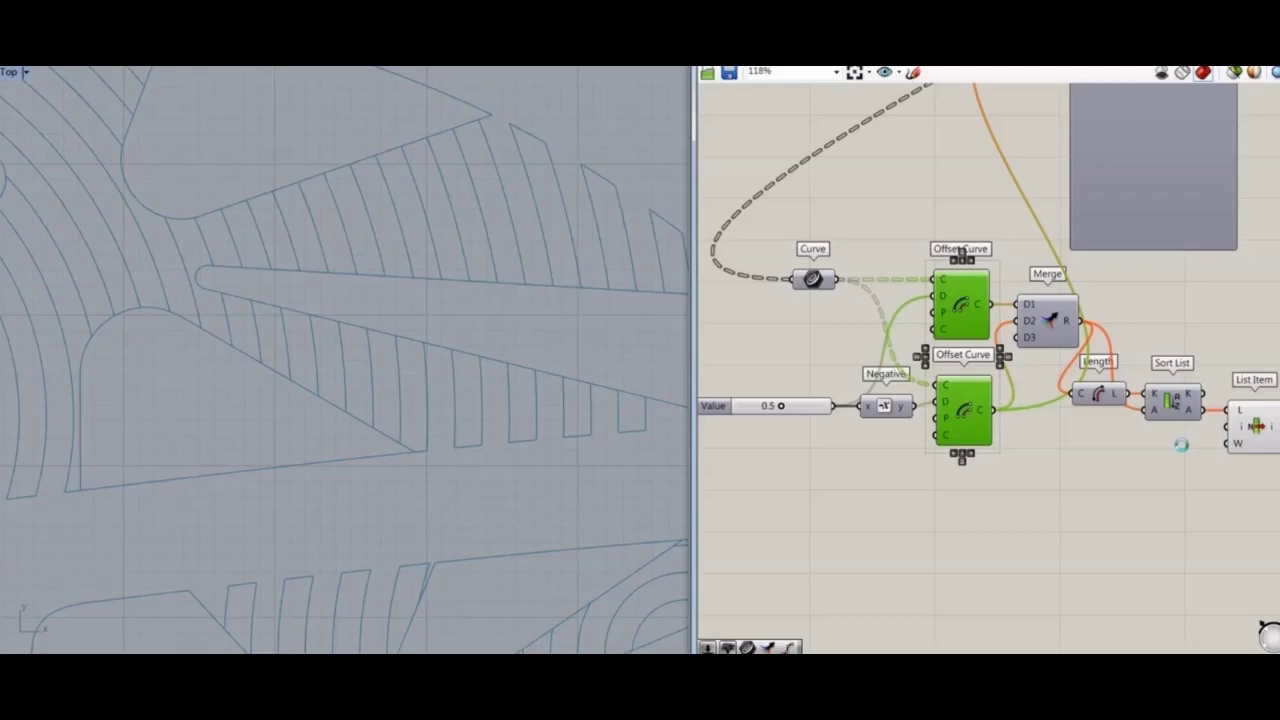
{"action": "left_click", "coordinate": [973, 430]}
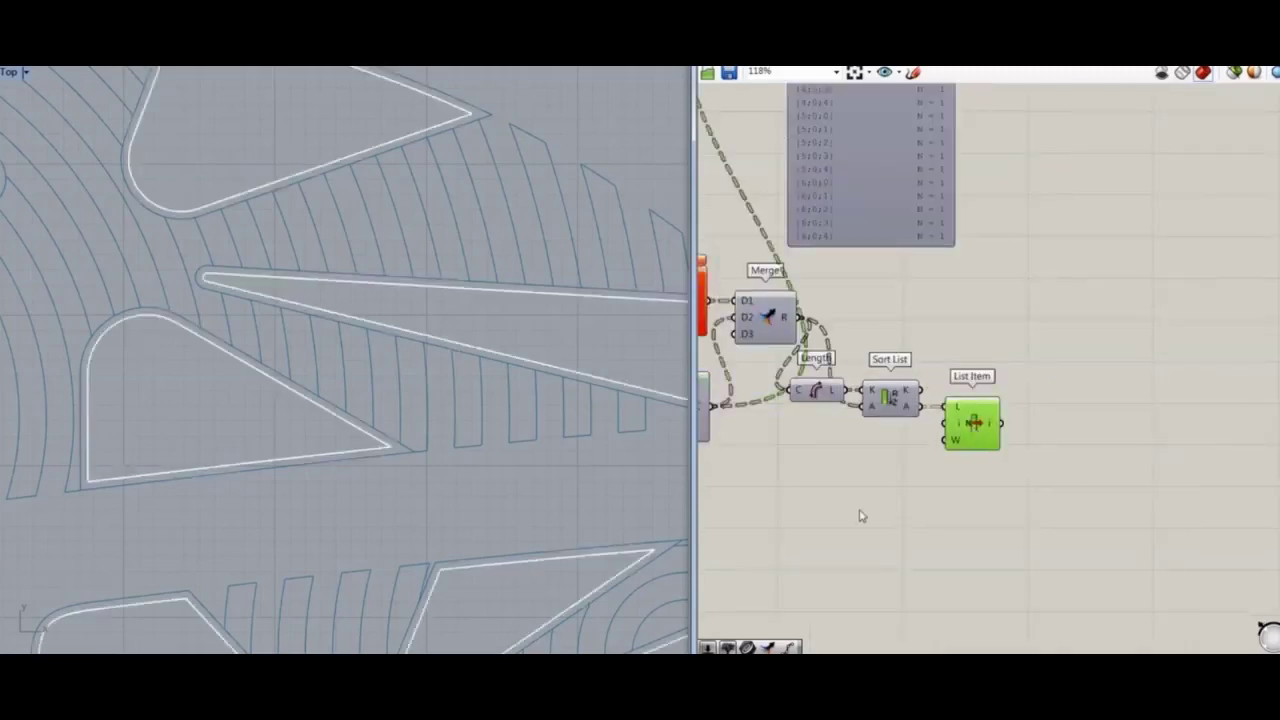
{"action": "right_click_drag", "start_coordinate": [860, 515], "coordinate": [1000, 488]}
{"action": "scroll", "coordinate": [1000, 488], "scroll_direction": "down", "scroll_amount": 3}
{"action": "scroll", "coordinate": [385, 445], "scroll_direction": "down", "scroll_amount": 6}
{"action": "right_click_drag", "start_coordinate": [197, 433], "coordinate": [327, 385]}
{"action": "scroll", "coordinate": [327, 385], "scroll_direction": "up", "scroll_amount": 3}
{"action": "right_click_drag", "start_coordinate": [873, 419], "coordinate": [799, 419]}
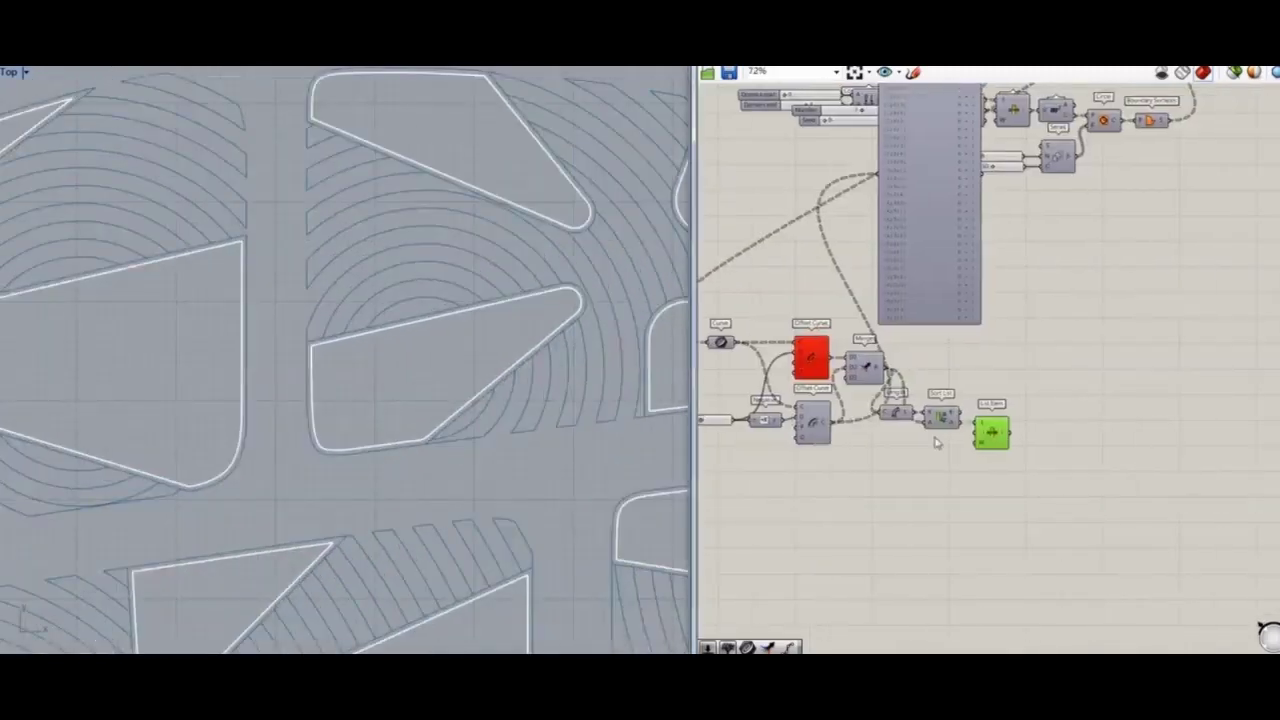
Add a Divide Curve component on List Item's output, with a slider set to 29 driving its Count
{"action": "double_click", "coordinate": [1057, 420]}
{"action": "type", "text": "divi"}
{"action": "scroll", "coordinate": [1040, 445], "scroll_direction": "up", "scroll_amount": 3}
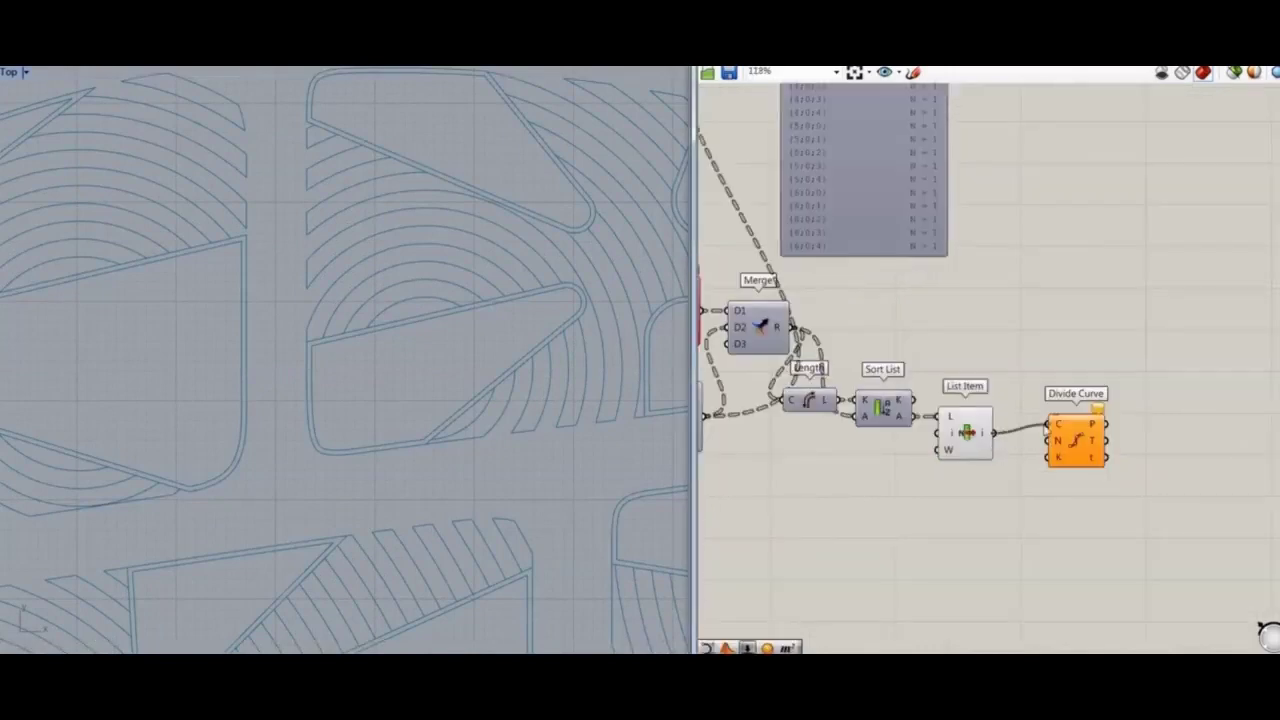
{"action": "left_click", "coordinate": [1044, 425]}
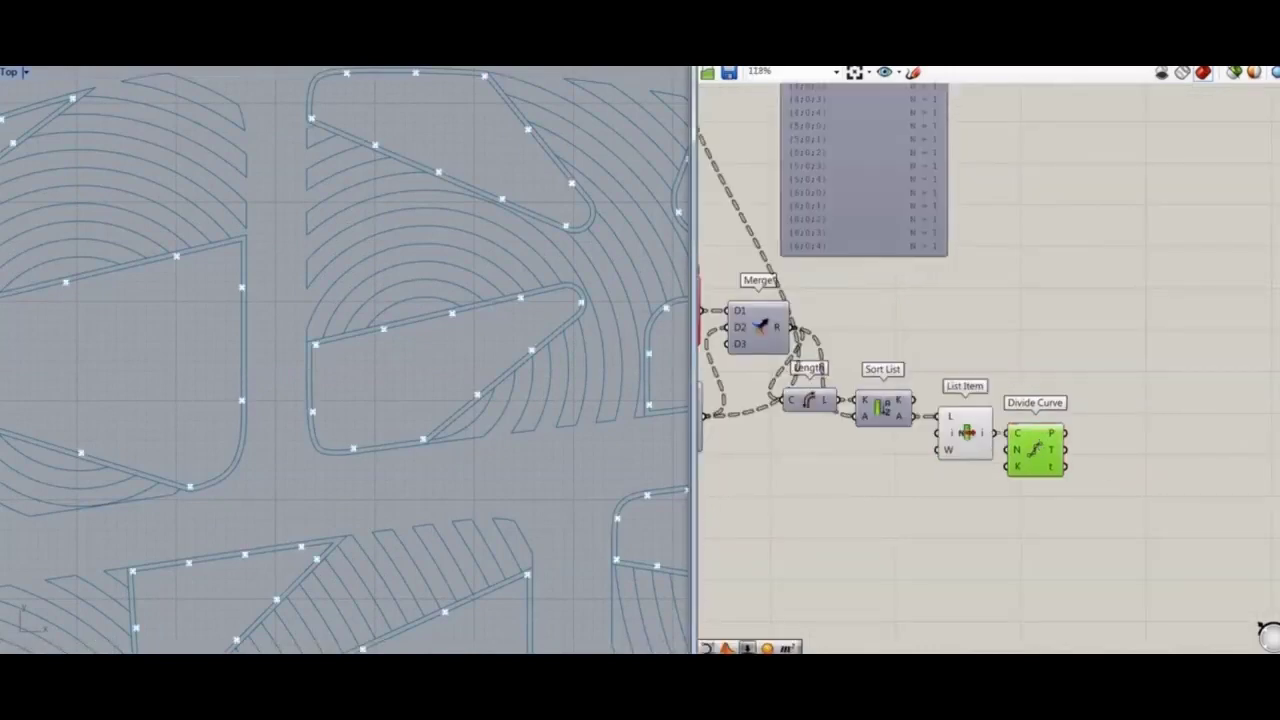
{"action": "left_click_drag", "start_coordinate": [1168, 476], "coordinate": [1131, 457]}
{"action": "double_click", "coordinate": [946, 508]}
{"action": "type", "text": "29"}
{"action": "key", "text": "Return"}
{"action": "left_click_drag", "start_coordinate": [1006, 450], "coordinate": [944, 477]}
Hide the List Item and Divide Curve previews and add a Nurbs Curve through the division points with its P input inverted
{"action": "left_click_drag", "start_coordinate": [1062, 347], "coordinate": [896, 490]}
{"action": "middle_click", "coordinate": [991, 415]}
{"action": "left_click", "coordinate": [1062, 382]}
{"action": "left_click", "coordinate": [1177, 376]}
{"action": "right_click", "coordinate": [1105, 468]}
{"action": "left_click", "coordinate": [1114, 545]}
{"action": "left_click", "coordinate": [1133, 472]}
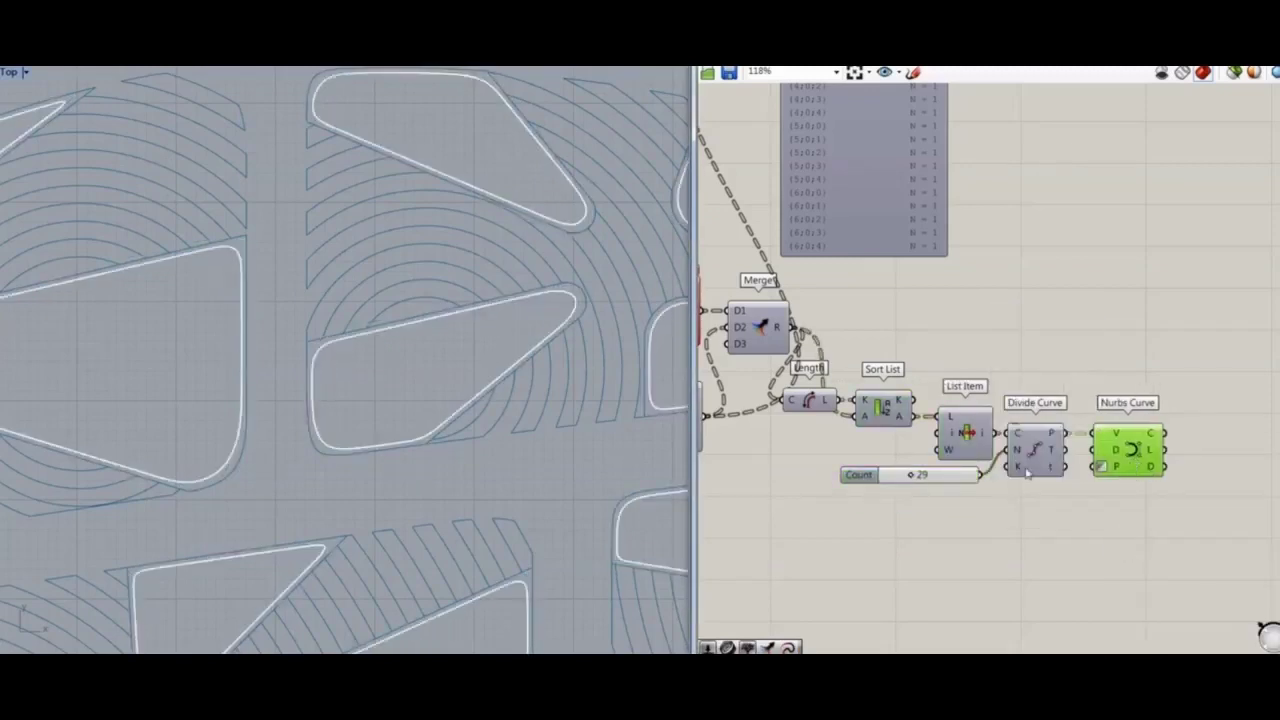
Check the smoothed outlines on the panels and put the Nurbs Curve component in its own group
{"action": "scroll", "coordinate": [633, 411], "scroll_direction": "down", "scroll_amount": 3}
{"action": "scroll", "coordinate": [446, 379], "scroll_direction": "up", "scroll_amount": 5}
{"action": "scroll", "coordinate": [450, 404], "scroll_direction": "down", "scroll_amount": 4}
{"action": "right_click_drag", "start_coordinate": [406, 349], "coordinate": [583, 325]}
{"action": "right_click_drag", "start_coordinate": [251, 391], "coordinate": [665, 311]}
{"action": "right_click_drag", "start_coordinate": [1062, 500], "coordinate": [1014, 487]}
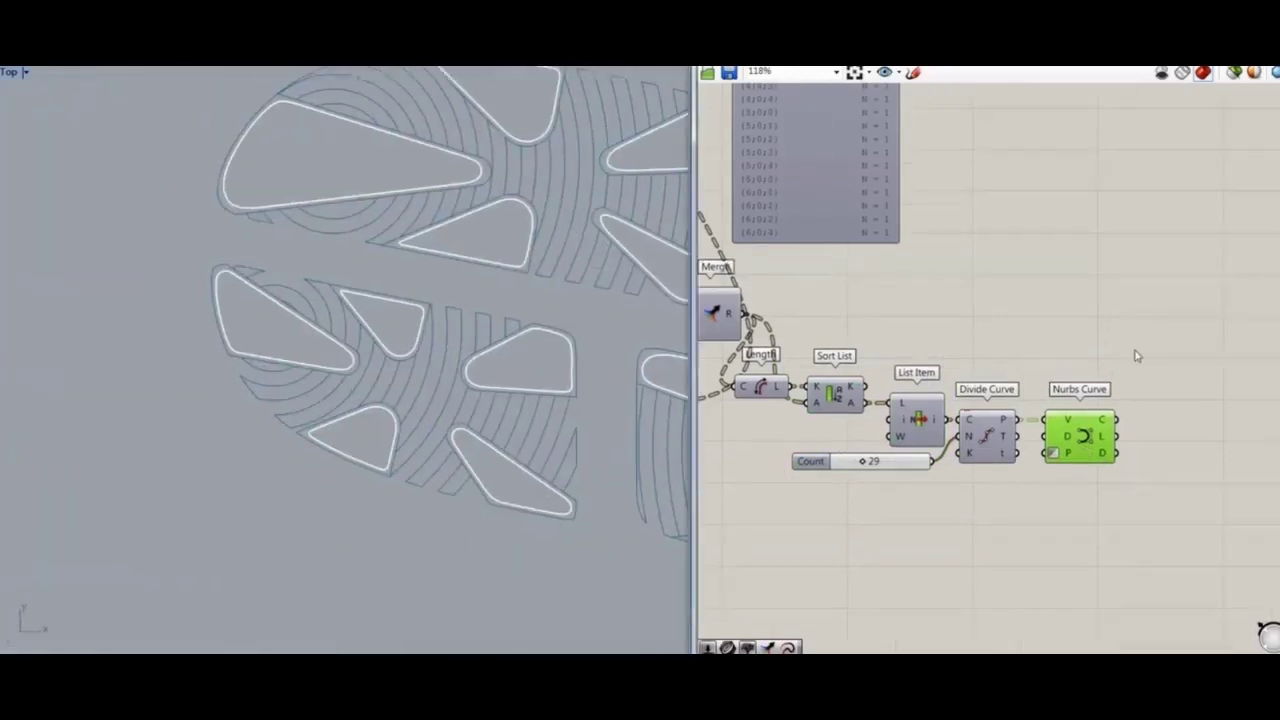
{"action": "left_click", "coordinate": [1076, 517]}
{"action": "scroll", "coordinate": [1085, 515], "scroll_direction": "down", "scroll_amount": 4}
{"action": "right_click_drag", "start_coordinate": [1138, 497], "coordinate": [949, 412]}
{"action": "scroll", "coordinate": [1043, 349], "scroll_direction": "down", "scroll_amount": 2}
{"action": "right_click_drag", "start_coordinate": [901, 324], "coordinate": [989, 306]}
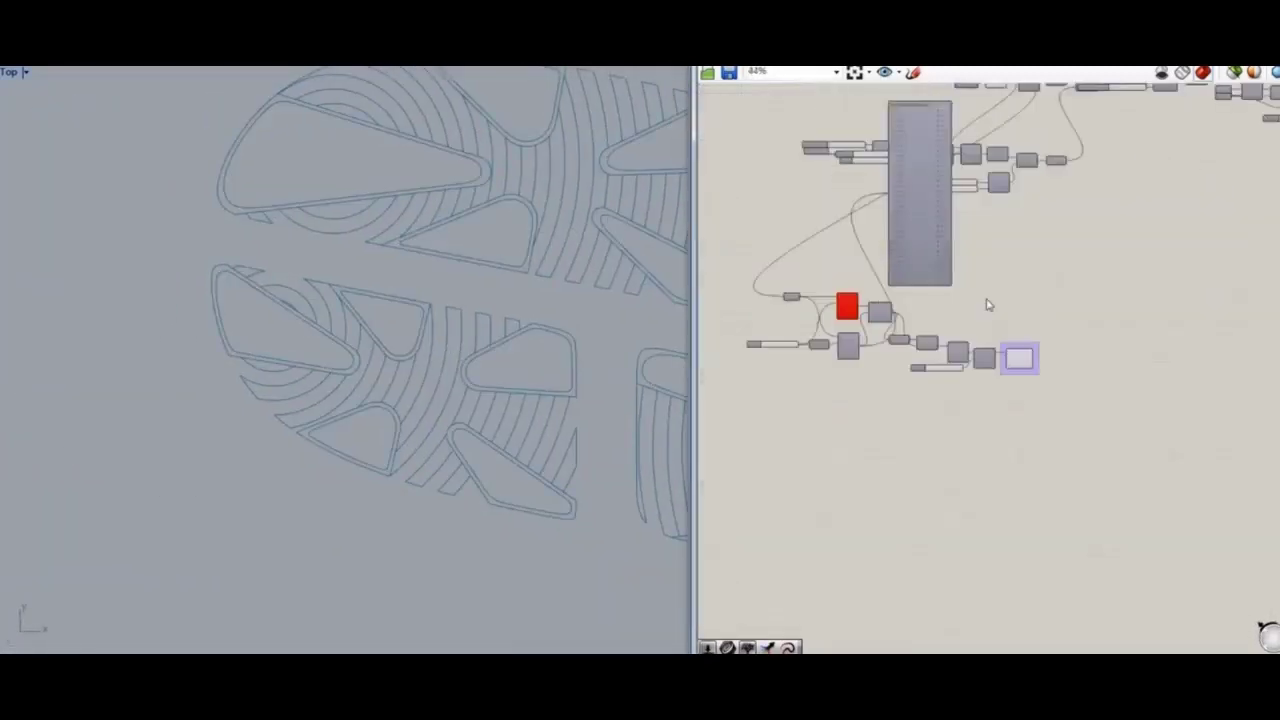
Turn off the preview of the earlier components in the middle of the definition, including the Param Viewer
{"action": "scroll", "coordinate": [980, 308], "scroll_direction": "up", "scroll_amount": 2}
{"action": "right_click_drag", "start_coordinate": [807, 309], "coordinate": [847, 319]}
{"action": "scroll", "coordinate": [816, 306], "scroll_direction": "up", "scroll_amount": 4}
{"action": "scroll", "coordinate": [816, 302], "scroll_direction": "down", "scroll_amount": 3}
{"action": "right_click_drag", "start_coordinate": [1090, 305], "coordinate": [960, 465]}
{"action": "scroll", "coordinate": [860, 305], "scroll_direction": "down", "scroll_amount": 3}
{"action": "left_click_drag", "start_coordinate": [1051, 154], "coordinate": [804, 446]}
{"action": "middle_click", "coordinate": [1040, 237]}
{"action": "left_click", "coordinate": [1126, 232]}
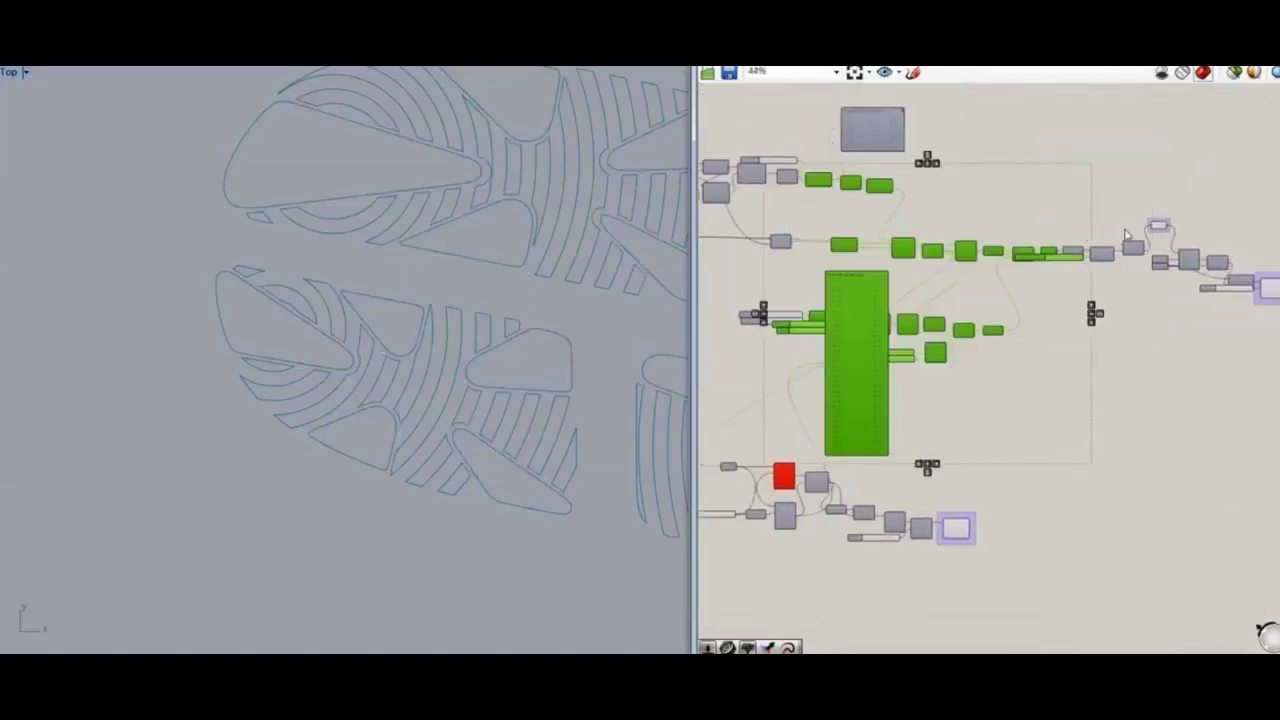
Add a Bounding Box component set to Per Object, fed by the Nurbs Curve output
{"action": "scroll", "coordinate": [1014, 533], "scroll_direction": "up", "scroll_amount": 2}
{"action": "right_click_drag", "start_coordinate": [1014, 533], "coordinate": [971, 453]}
{"action": "scroll", "coordinate": [969, 454], "scroll_direction": "up", "scroll_amount": 3}
{"action": "left_click", "coordinate": [876, 366]}
{"action": "scroll", "coordinate": [290, 330], "scroll_direction": "up", "scroll_amount": 8}
{"action": "left_click", "coordinate": [922, 384]}
{"action": "double_click", "coordinate": [983, 378]}
{"action": "type", "text": "bou"}
{"action": "left_click", "coordinate": [981, 339]}
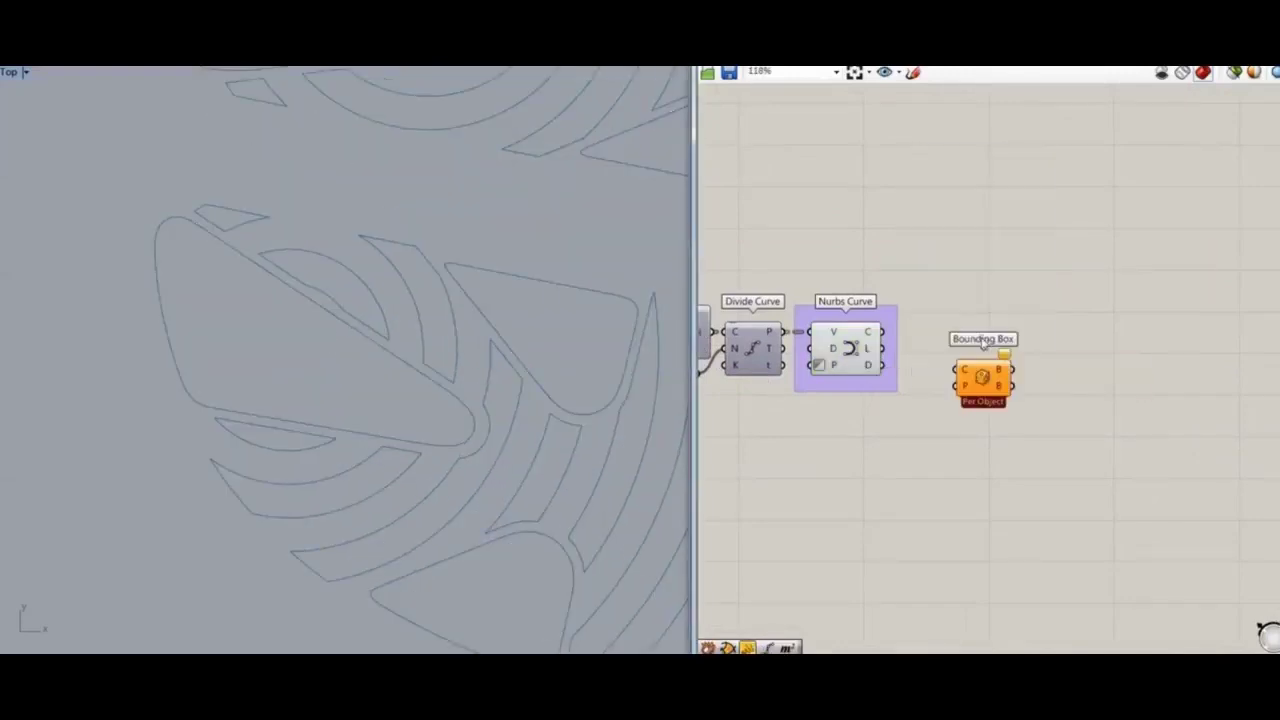
{"action": "left_click_drag", "start_coordinate": [985, 394], "coordinate": [941, 342]}
{"action": "right_click_drag", "start_coordinate": [987, 375], "coordinate": [937, 371]}
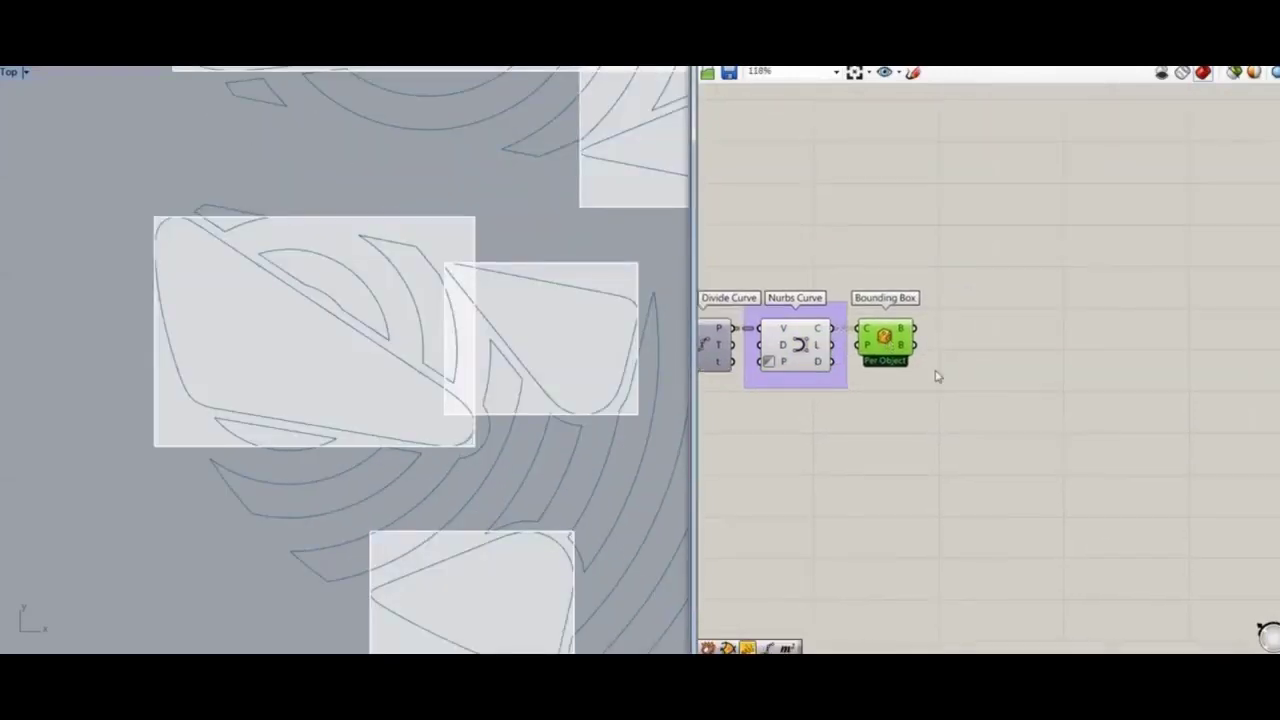
{"action": "double_click", "coordinate": [978, 326]}
{"action": "type", "text": "box"}
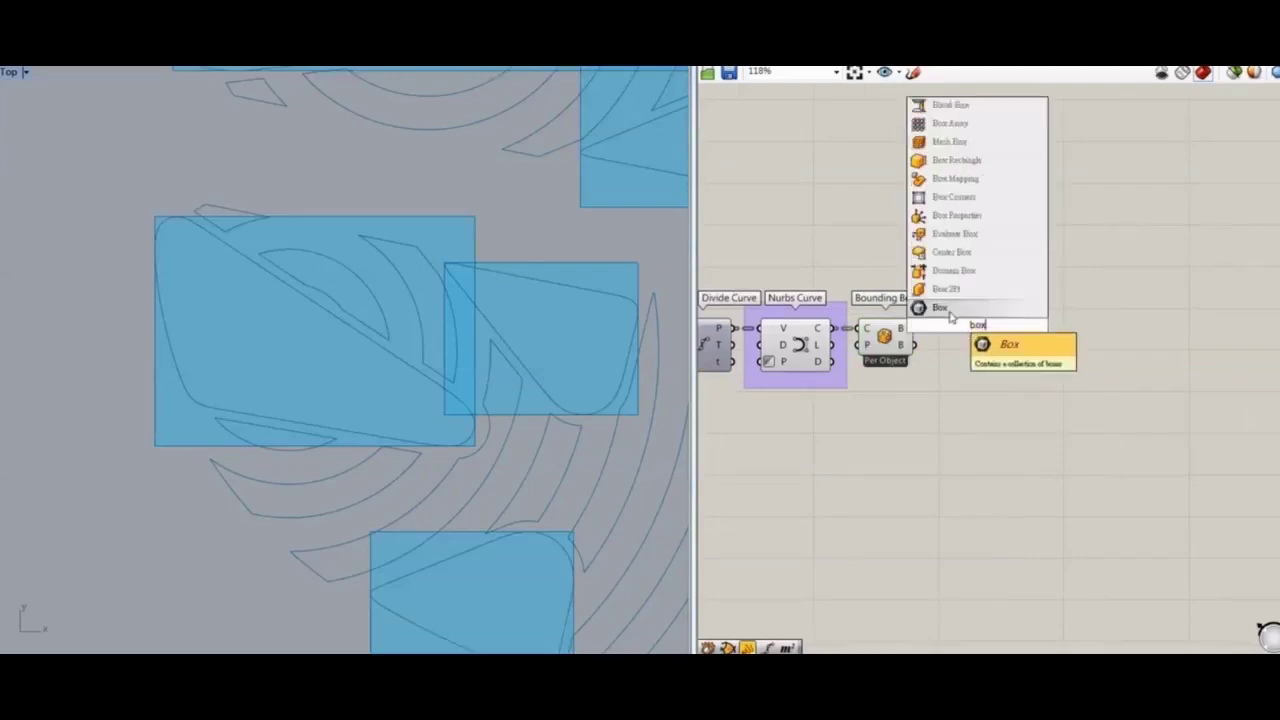
{"action": "left_click", "coordinate": [955, 233]}
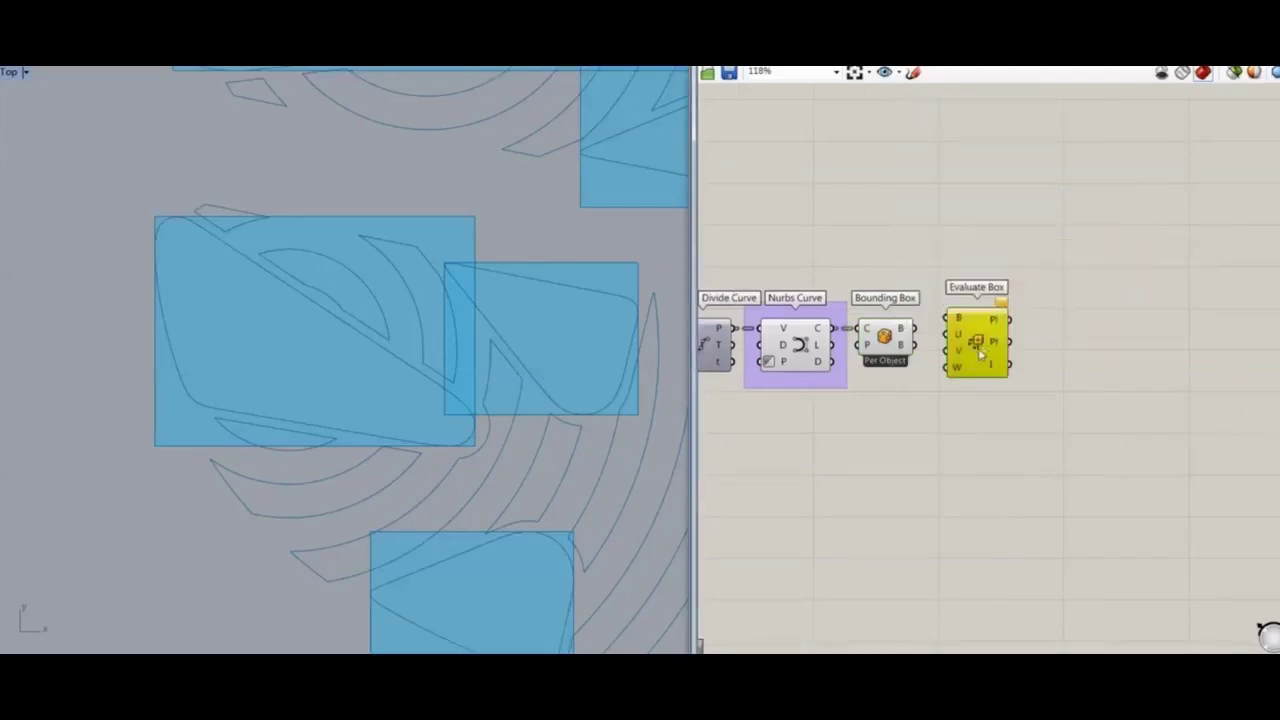
{"action": "left_click_drag", "start_coordinate": [948, 338], "coordinate": [944, 330]}
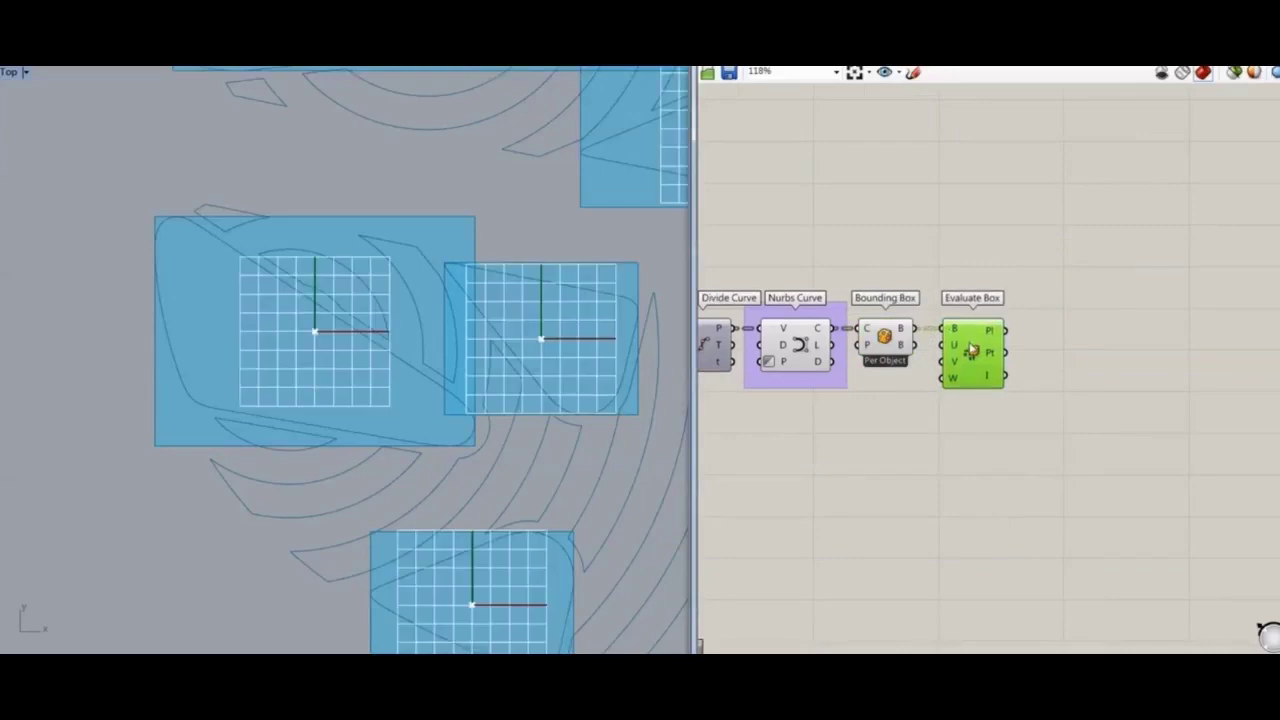
{"action": "key", "text": "Delete"}
Add a Deconstruct Brep component below Bounding Box and feed it the bounding boxes
{"action": "double_click", "coordinate": [987, 427]}
{"action": "type", "text": "de"}
{"action": "left_click", "coordinate": [933, 268]}
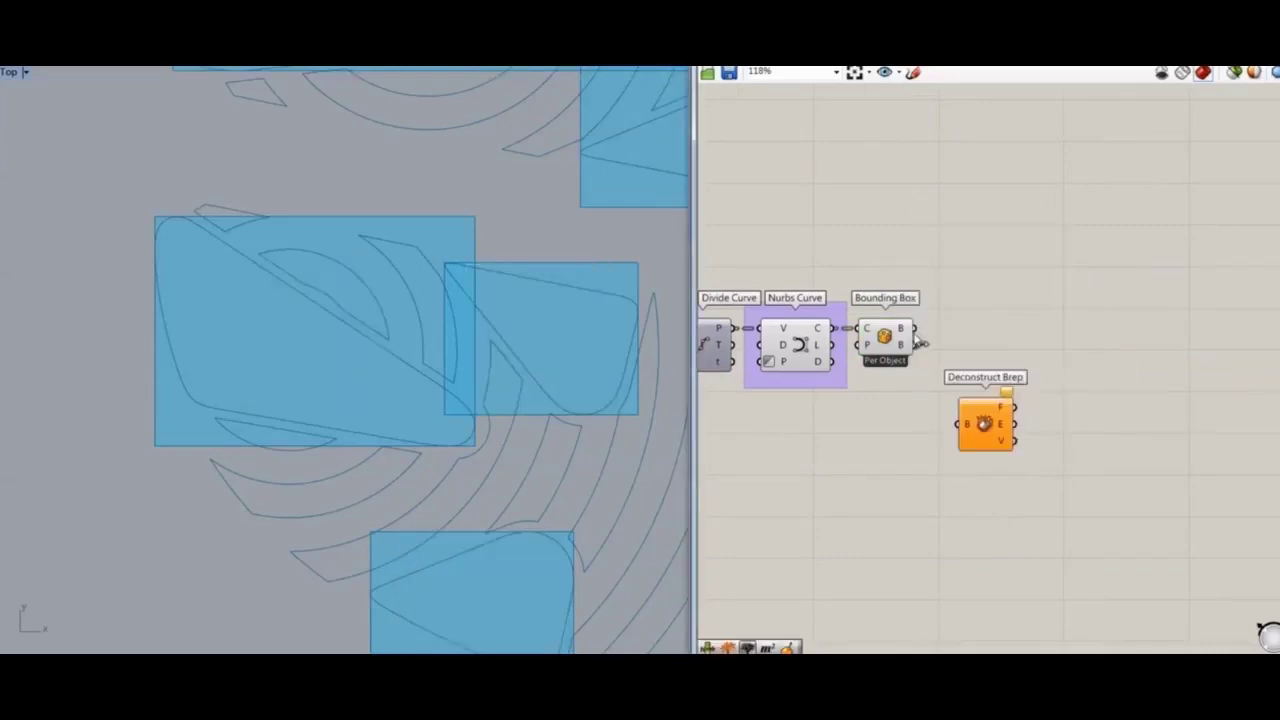
{"action": "left_click_drag", "start_coordinate": [985, 425], "coordinate": [890, 430]}
{"action": "double_click", "coordinate": [1032, 471]}
{"action": "type", "text": "list i"}
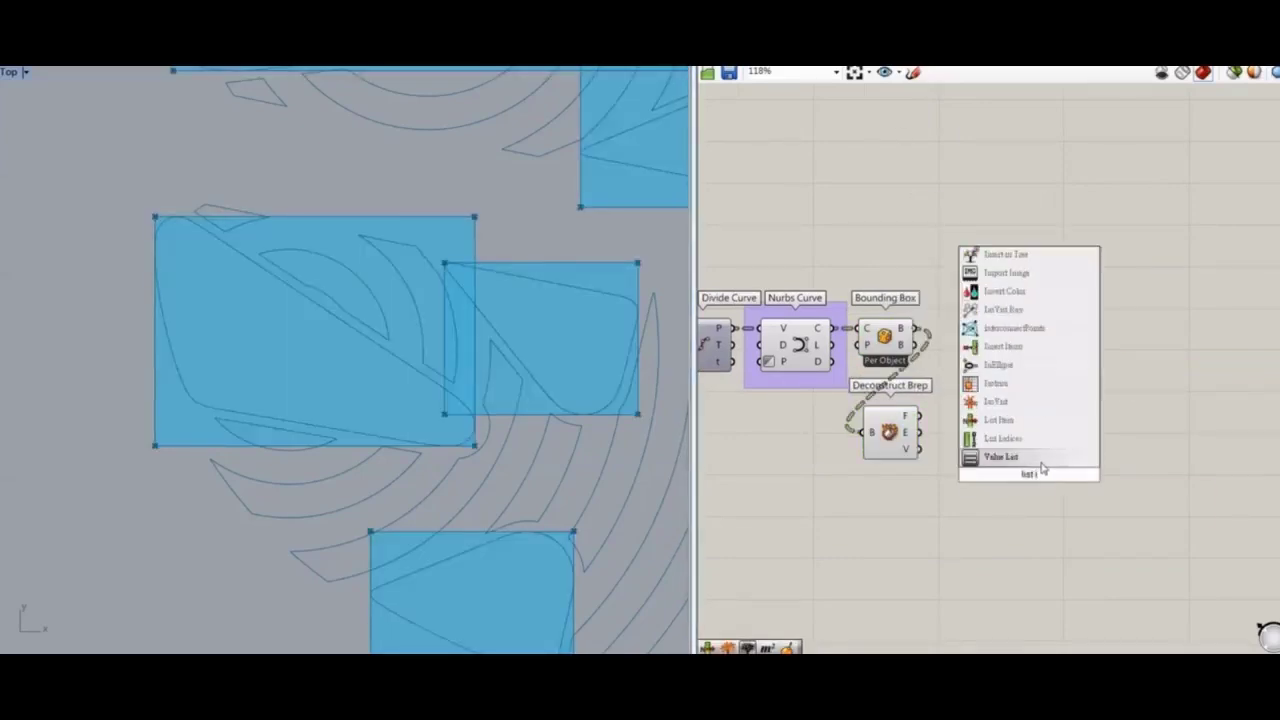
{"action": "left_click", "coordinate": [888, 444]}
{"action": "left_click", "coordinate": [952, 415]}
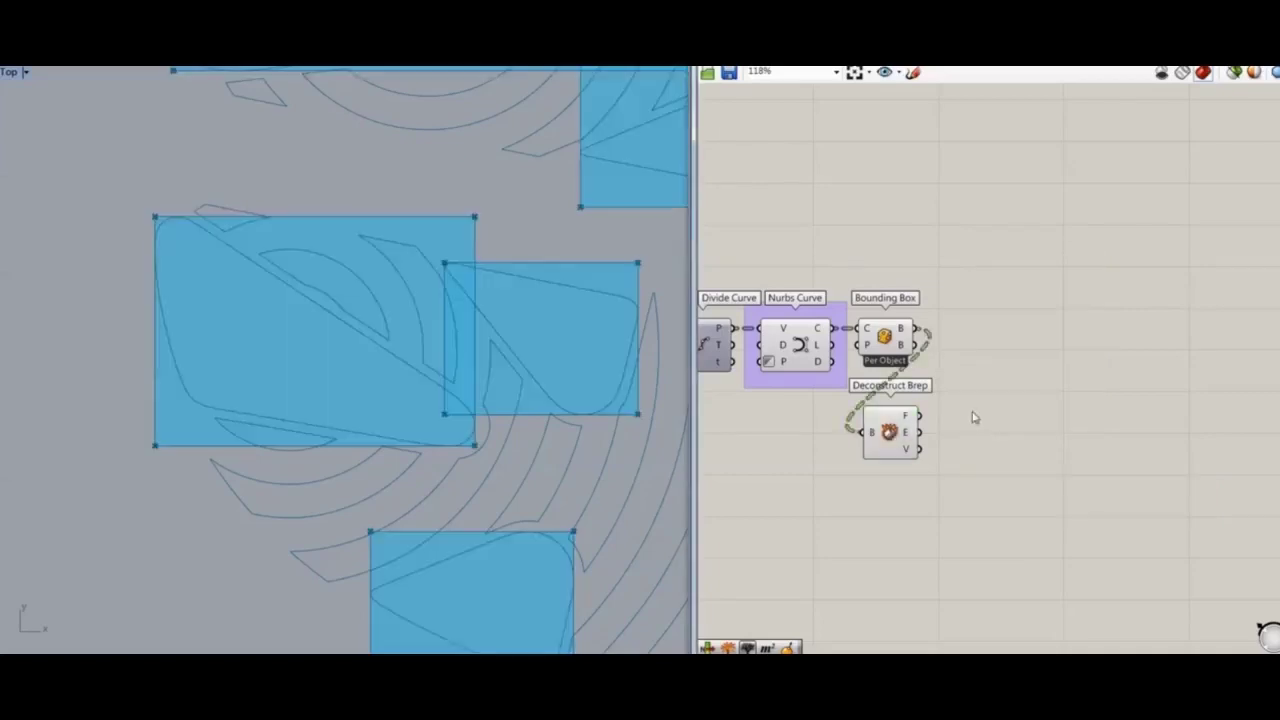
{"action": "left_click", "coordinate": [1004, 414]}
{"action": "left_click_drag", "start_coordinate": [977, 414], "coordinate": [1030, 416]}
{"action": "key", "text": "Delete"}
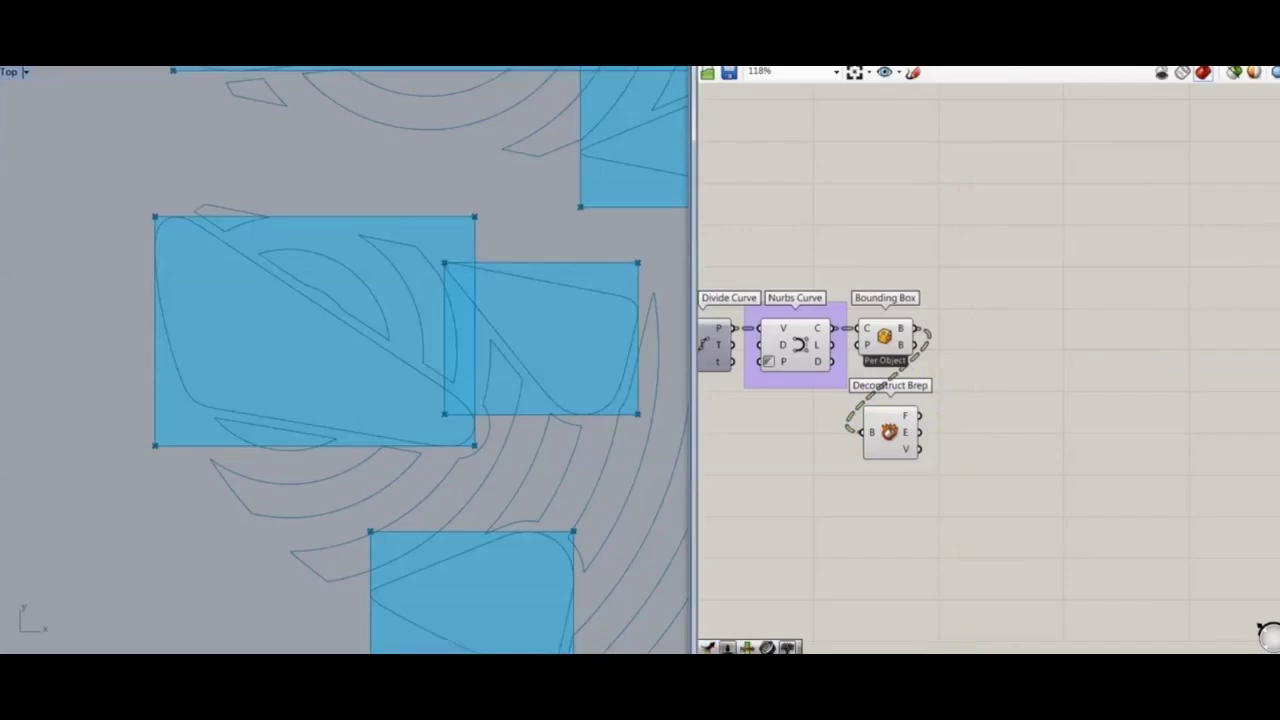
Add a Hexagon Cells component with Deconstruct Brep's faces as its surface input
{"action": "left_click", "coordinate": [968, 400]}
{"action": "scroll", "coordinate": [960, 426], "scroll_direction": "up", "scroll_amount": 4}
{"action": "left_click_drag", "start_coordinate": [982, 432], "coordinate": [1013, 522]}
{"action": "left_click_drag", "start_coordinate": [894, 410], "coordinate": [933, 437]}
{"action": "left_click_drag", "start_coordinate": [981, 452], "coordinate": [982, 428]}
Examine the hexagon cell pattern on the bounding rectangles of the different panels
{"action": "right_click_drag", "start_coordinate": [400, 370], "coordinate": [268, 388]}
{"action": "scroll", "coordinate": [220, 375], "scroll_direction": "down", "scroll_amount": 8}
{"action": "scroll", "coordinate": [463, 514], "scroll_direction": "up", "scroll_amount": 6}
{"action": "right_click_drag", "start_coordinate": [620, 493], "coordinate": [480, 428]}
{"action": "scroll", "coordinate": [460, 466], "scroll_direction": "down", "scroll_amount": 10}
{"action": "right_click_drag", "start_coordinate": [670, 358], "coordinate": [565, 376]}
{"action": "scroll", "coordinate": [571, 376], "scroll_direction": "up", "scroll_amount": 10}
{"action": "right_click_drag", "start_coordinate": [430, 366], "coordinate": [460, 394]}
Add a slider set to 30 and use it for the U divisions of Hexagon Cells
{"action": "right_click_drag", "start_coordinate": [950, 487], "coordinate": [1006, 415]}
{"action": "left_click_drag", "start_coordinate": [1049, 382], "coordinate": [1074, 382]}
{"action": "double_click", "coordinate": [865, 493]}
{"action": "type", "text": "30"}
{"action": "key", "text": "Return"}
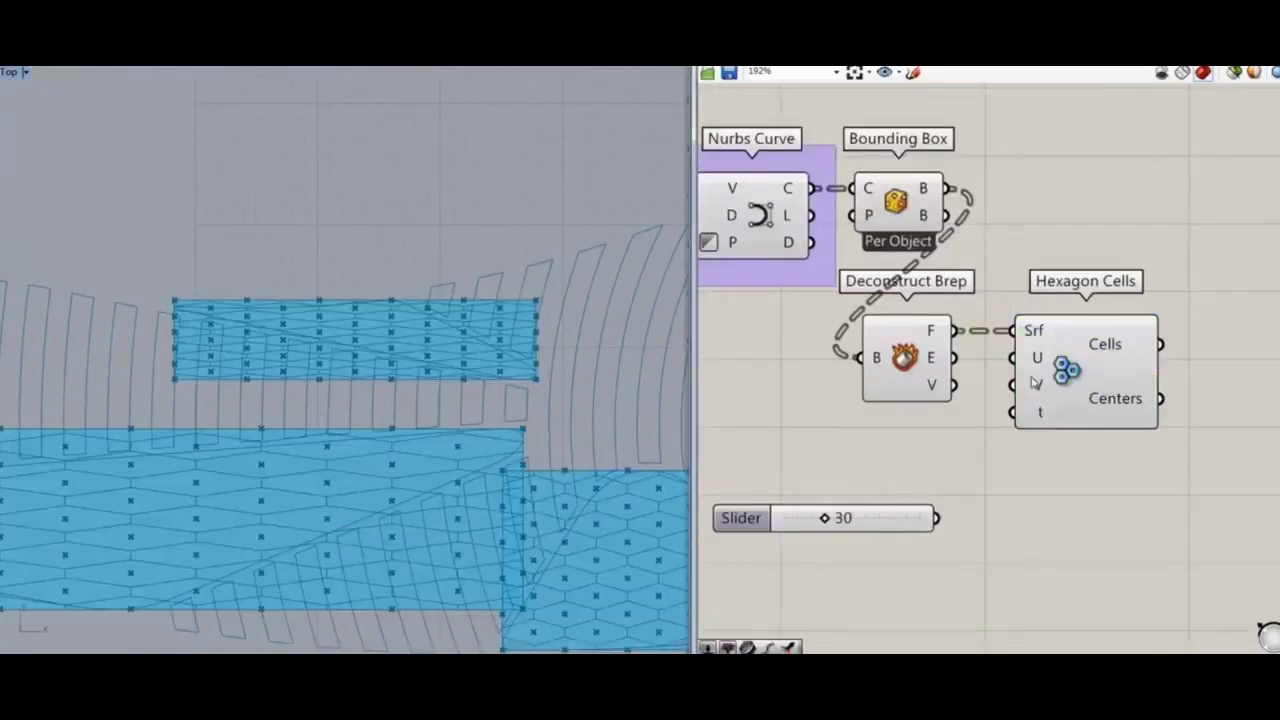
{"action": "left_click_drag", "start_coordinate": [916, 524], "coordinate": [905, 437]}
{"action": "left_click", "coordinate": [1036, 398]}
Turn off the preview of the Bounding Box and Deconstruct Brep components
{"action": "right_click_drag", "start_coordinate": [600, 447], "coordinate": [674, 360]}
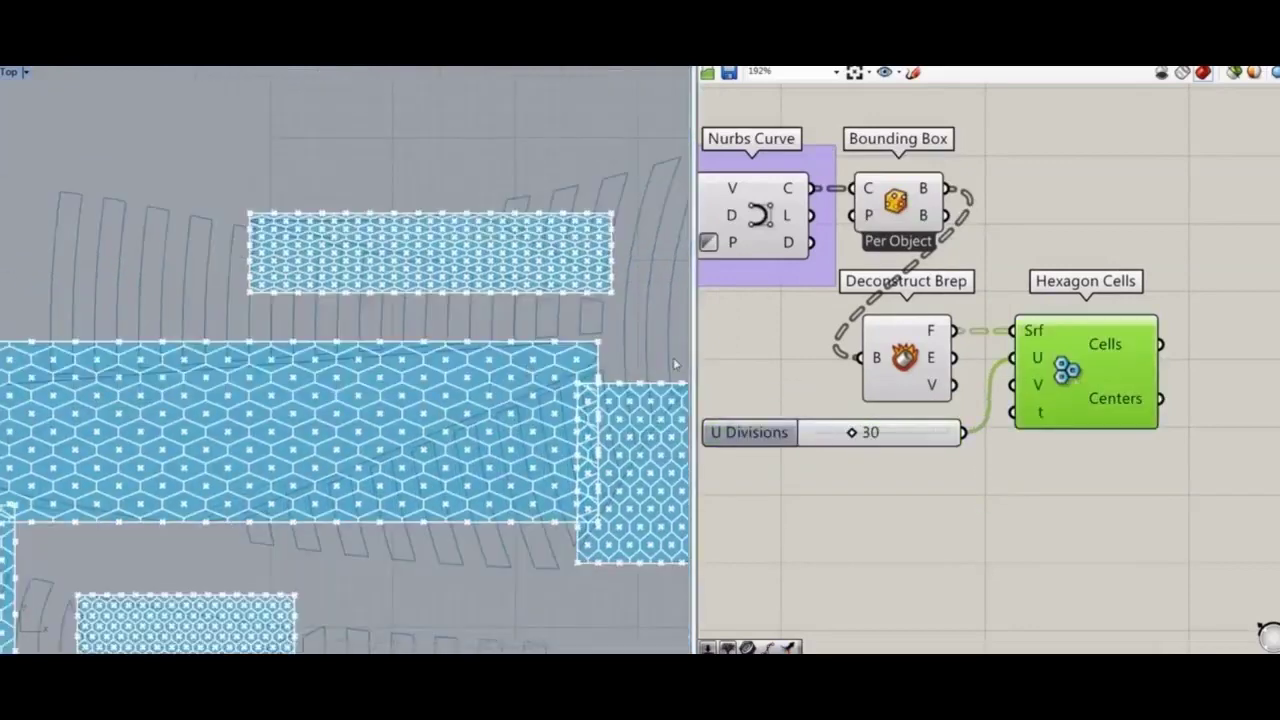
{"action": "scroll", "coordinate": [860, 258], "scroll_direction": "down", "scroll_amount": 3}
{"action": "right_click_drag", "start_coordinate": [860, 258], "coordinate": [1078, 436]}
{"action": "left_click_drag", "start_coordinate": [1153, 508], "coordinate": [1094, 276]}
{"action": "right_click", "coordinate": [1094, 272]}
{"action": "left_click", "coordinate": [1118, 291]}
Select Nurbs Curve and Hexagon Cells together and compare the cell patterns with the smoothed outlines across the panels
{"action": "left_click", "coordinate": [1012, 406]}
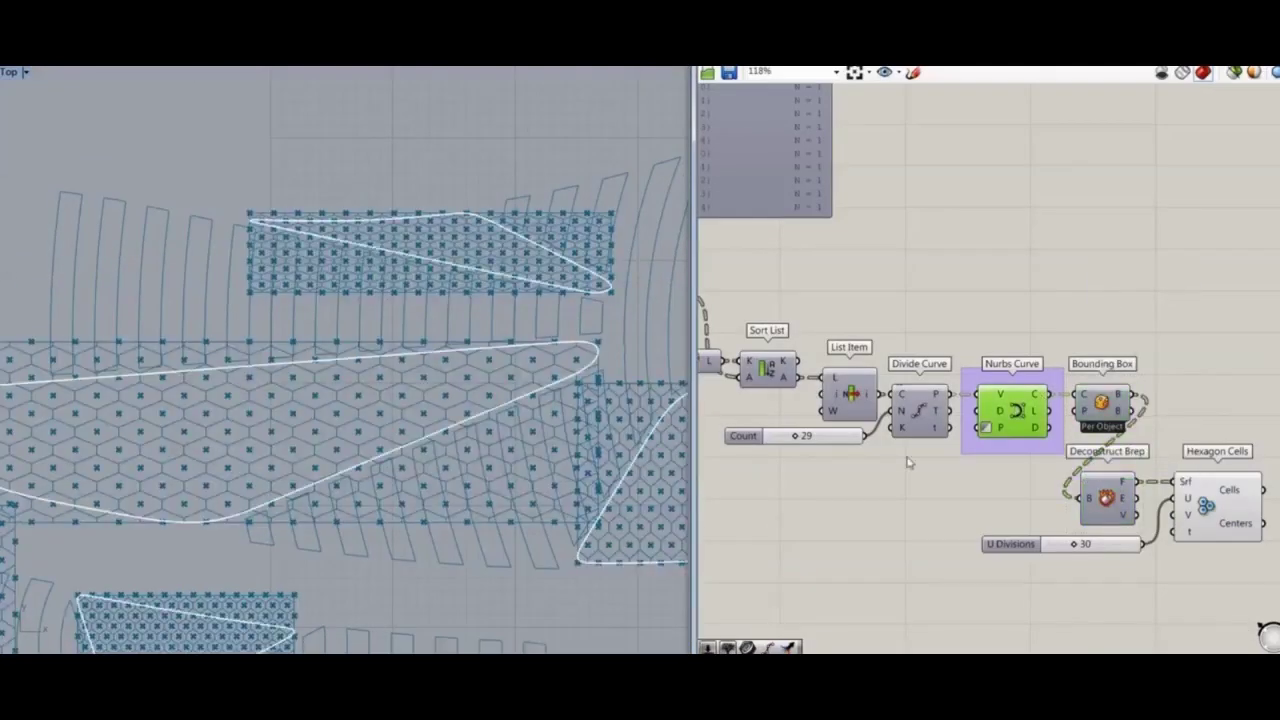
{"action": "left_click", "coordinate": [1218, 519], "text": "shift"}
{"action": "scroll", "coordinate": [396, 448], "scroll_direction": "down", "scroll_amount": 2}
{"action": "right_click_drag", "start_coordinate": [396, 448], "coordinate": [506, 387]}
{"action": "right_click_drag", "start_coordinate": [638, 421], "coordinate": [490, 432]}
{"action": "right_click_drag", "start_coordinate": [615, 450], "coordinate": [520, 454]}
{"action": "right_click_drag", "start_coordinate": [640, 390], "coordinate": [110, 452]}
{"action": "right_click_drag", "start_coordinate": [678, 452], "coordinate": [134, 366]}
{"action": "scroll", "coordinate": [290, 350], "scroll_direction": "up", "scroll_amount": 2}
{"action": "right_click_drag", "start_coordinate": [1059, 530], "coordinate": [891, 420]}
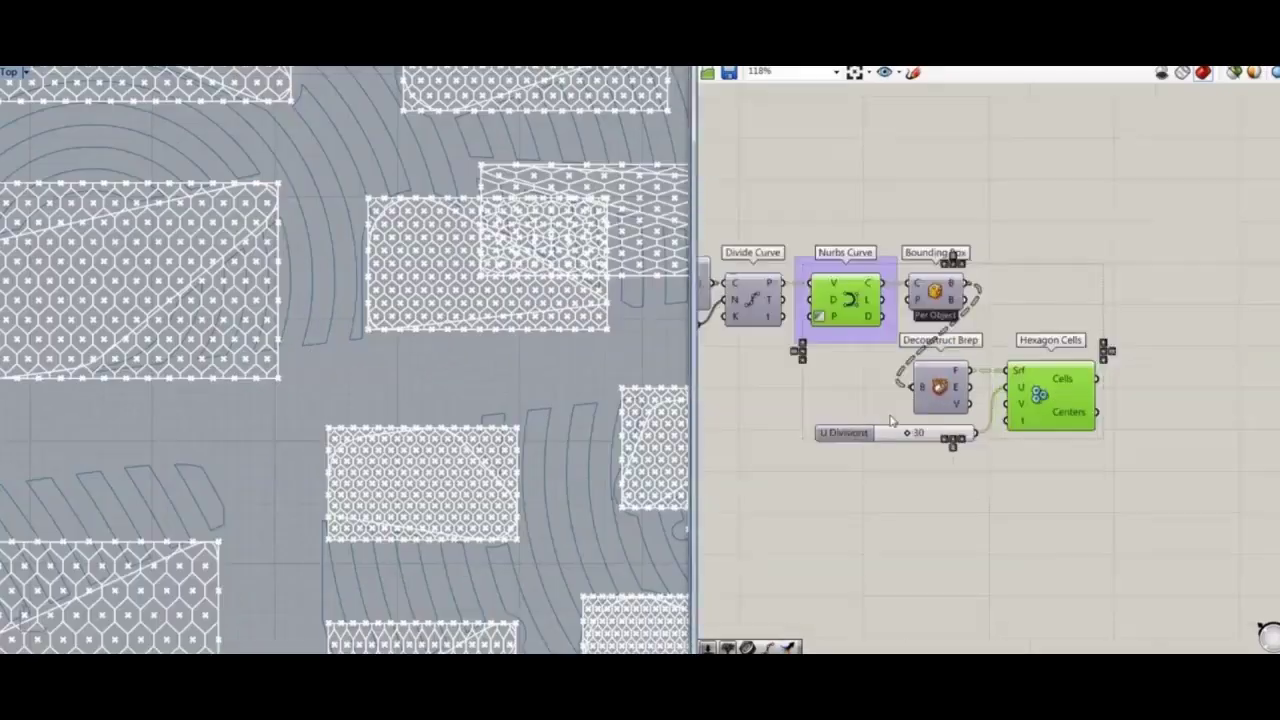
Set the U Divisions slider of Hexagon Cells to 20 and check the larger cells on the panels
{"action": "scroll", "coordinate": [895, 424], "scroll_direction": "up", "scroll_amount": 2}
{"action": "left_click", "coordinate": [935, 443]}
{"action": "type", "text": "20"}
{"action": "key", "text": "Return"}
{"action": "right_click_drag", "start_coordinate": [350, 336], "coordinate": [330, 520]}
{"action": "right_click_drag", "start_coordinate": [560, 440], "coordinate": [409, 394]}
{"action": "right_click_drag", "start_coordinate": [258, 467], "coordinate": [230, 230]}
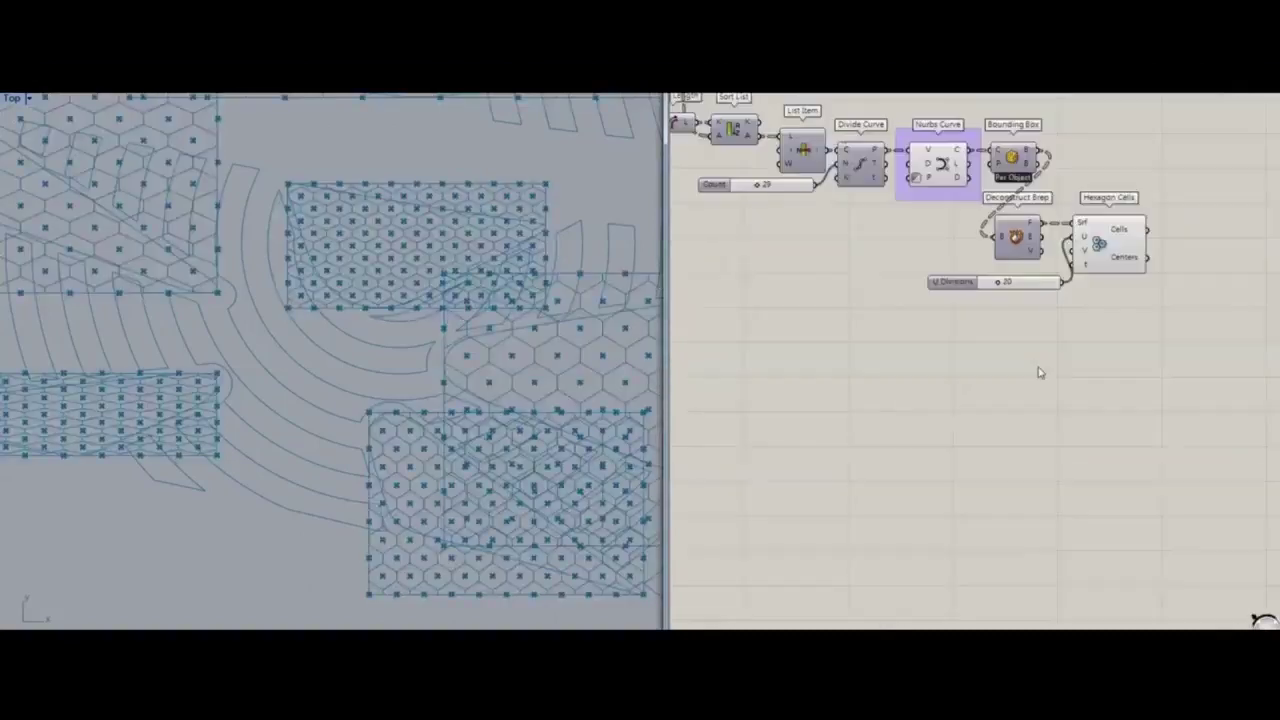
Add a Boundary Surfaces component and feed it the smoothed outlines from Nurbs Curve
{"action": "scroll", "coordinate": [1040, 372], "scroll_direction": "down", "scroll_amount": 2}
{"action": "double_click", "coordinate": [944, 330]}
{"action": "type", "text": "bo"}
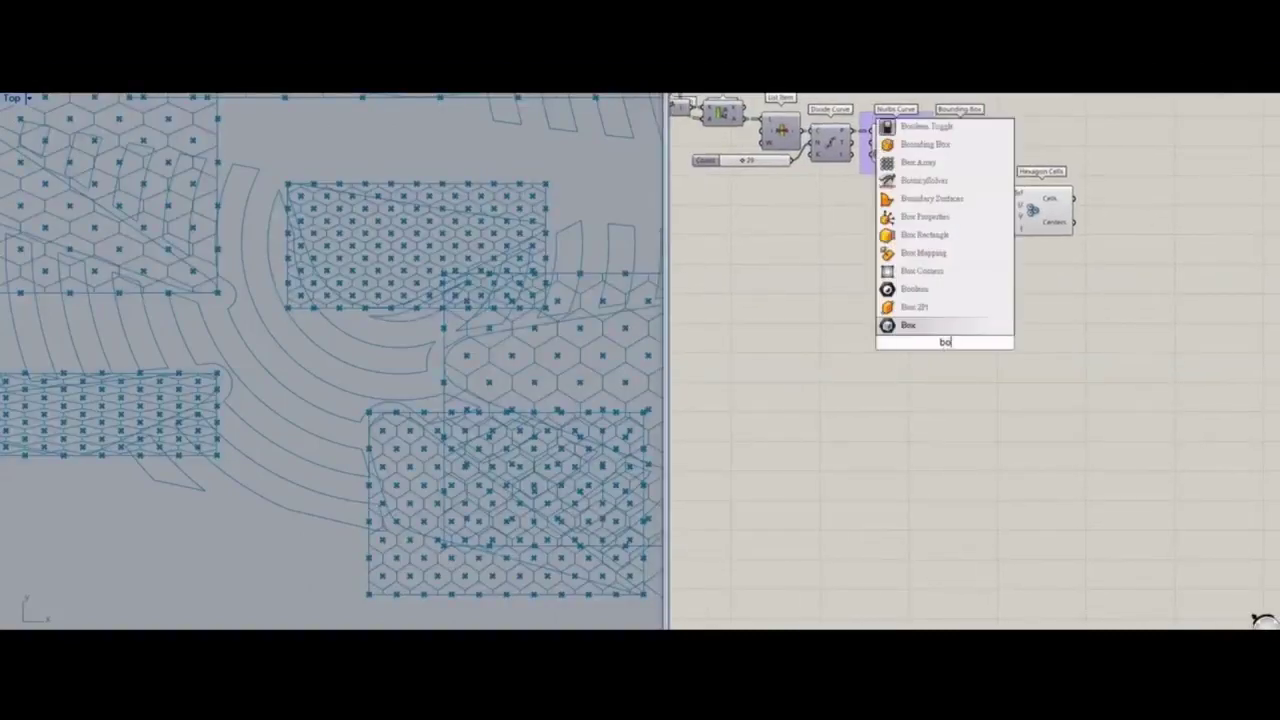
{"action": "key", "text": "Return"}
{"action": "left_click_drag", "start_coordinate": [942, 322], "coordinate": [928, 340]}
Add an Offset Surface component and connect the Boundary Surfaces output to its surface input
{"action": "double_click", "coordinate": [1030, 335]}
{"action": "type", "text": "off"}
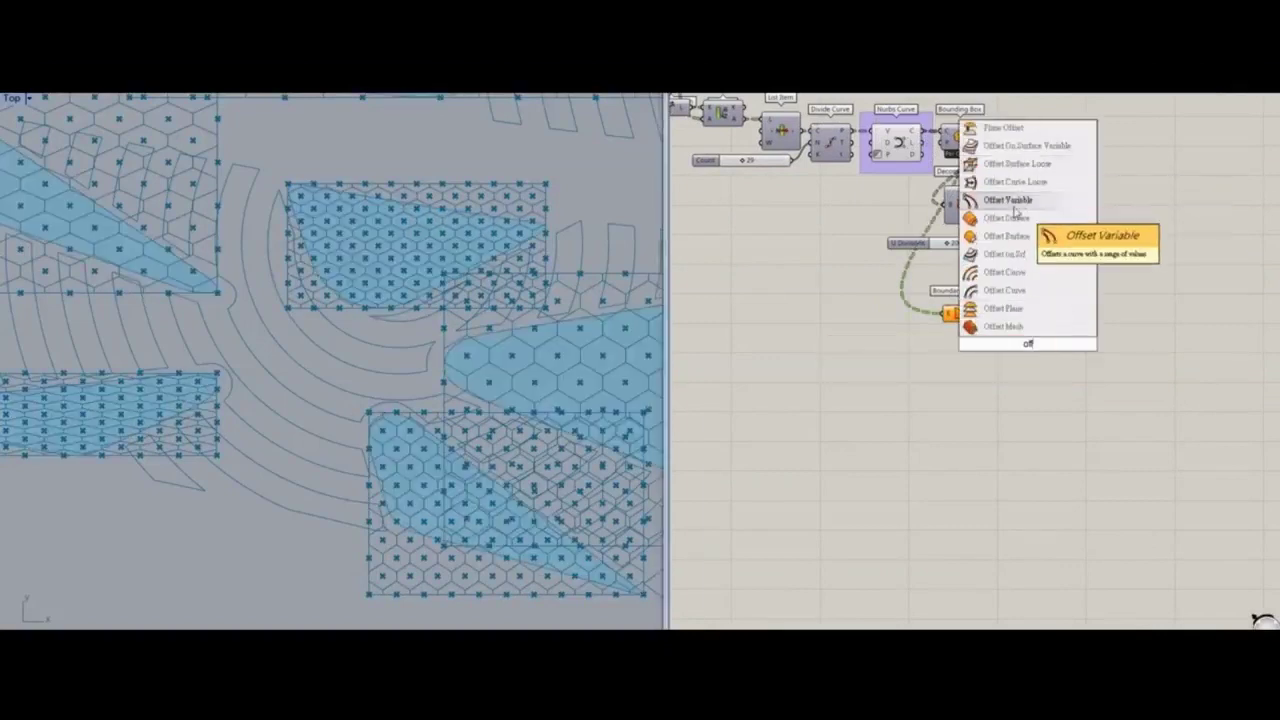
{"action": "left_click", "coordinate": [1005, 217]}
{"action": "right_click", "coordinate": [1016, 354]}
{"action": "mouse_move", "coordinate": [1080, 489]}
{"action": "left_click", "coordinate": [1206, 505]}
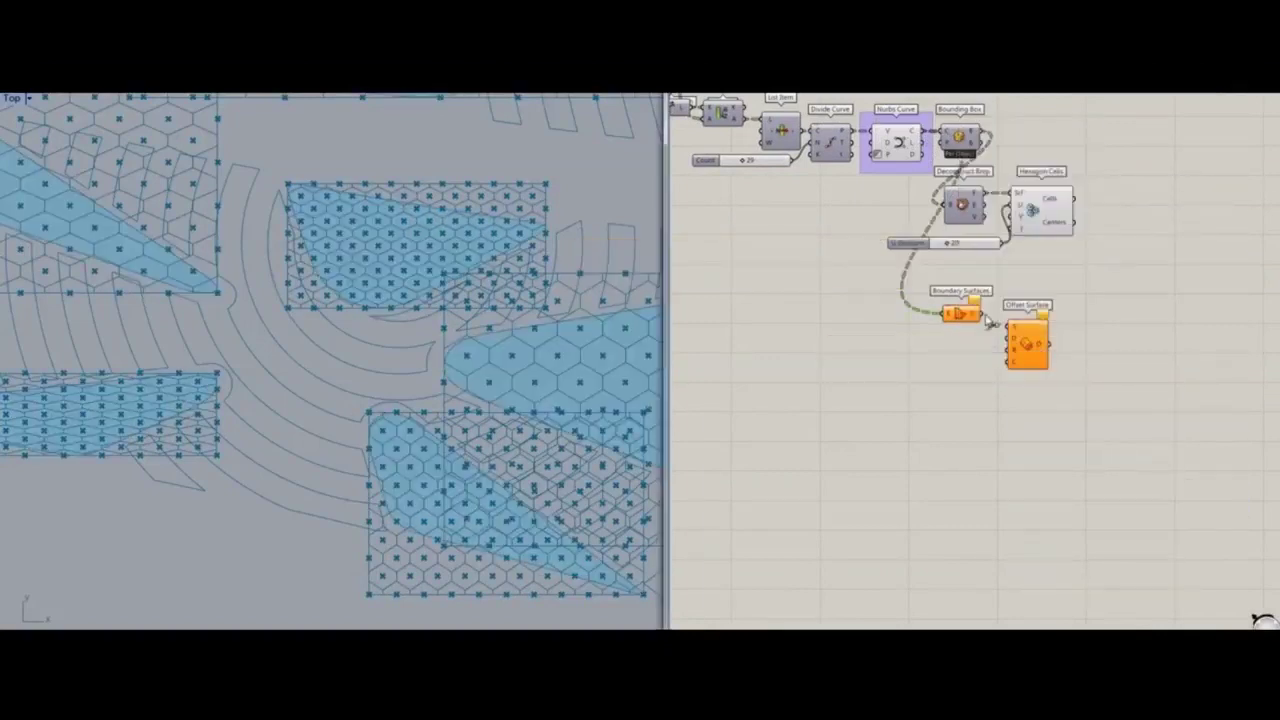
Inspect the Cells data tree of Hexagon Cells in a Param Viewer, and drive Offset Surface's distance and both-sides inputs with a slider of 1
{"action": "left_click", "coordinate": [1118, 307]}
{"action": "scroll", "coordinate": [1118, 307], "scroll_direction": "up", "scroll_amount": 3}
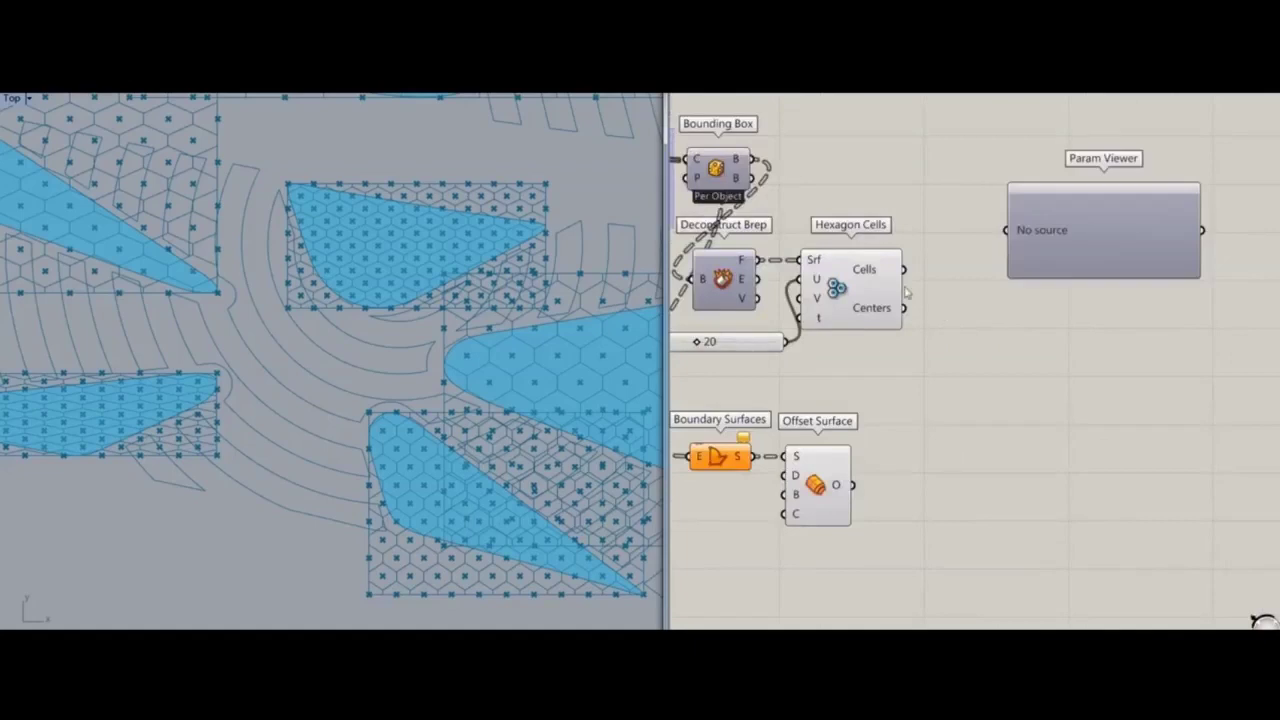
{"action": "left_click_drag", "start_coordinate": [905, 270], "coordinate": [1006, 230]}
{"action": "left_click_drag", "start_coordinate": [1129, 508], "coordinate": [1127, 136]}
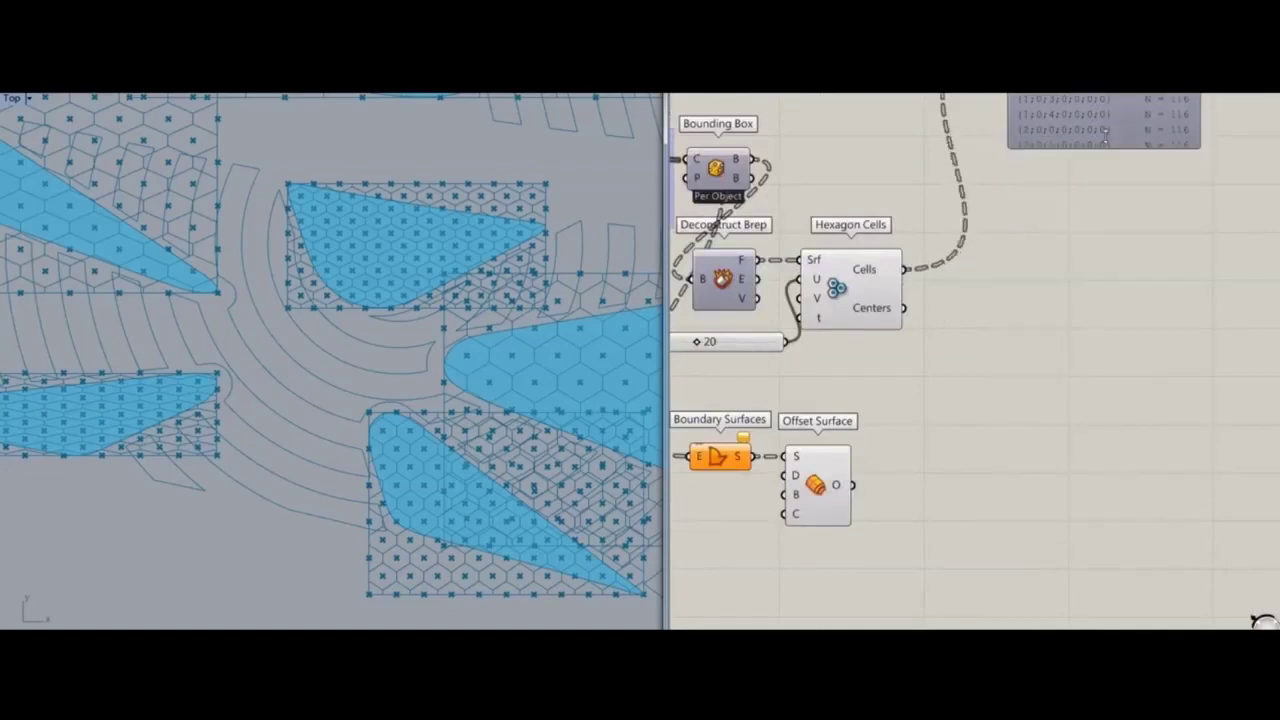
{"action": "right_click_drag", "start_coordinate": [1124, 160], "coordinate": [1104, 361]}
{"action": "left_click_drag", "start_coordinate": [1092, 150], "coordinate": [1033, 473]}
{"action": "right_click_drag", "start_coordinate": [1042, 571], "coordinate": [1104, 375]}
{"action": "left_click", "coordinate": [1050, 463]}
{"action": "right_click_drag", "start_coordinate": [1050, 463], "coordinate": [1050, 444]}
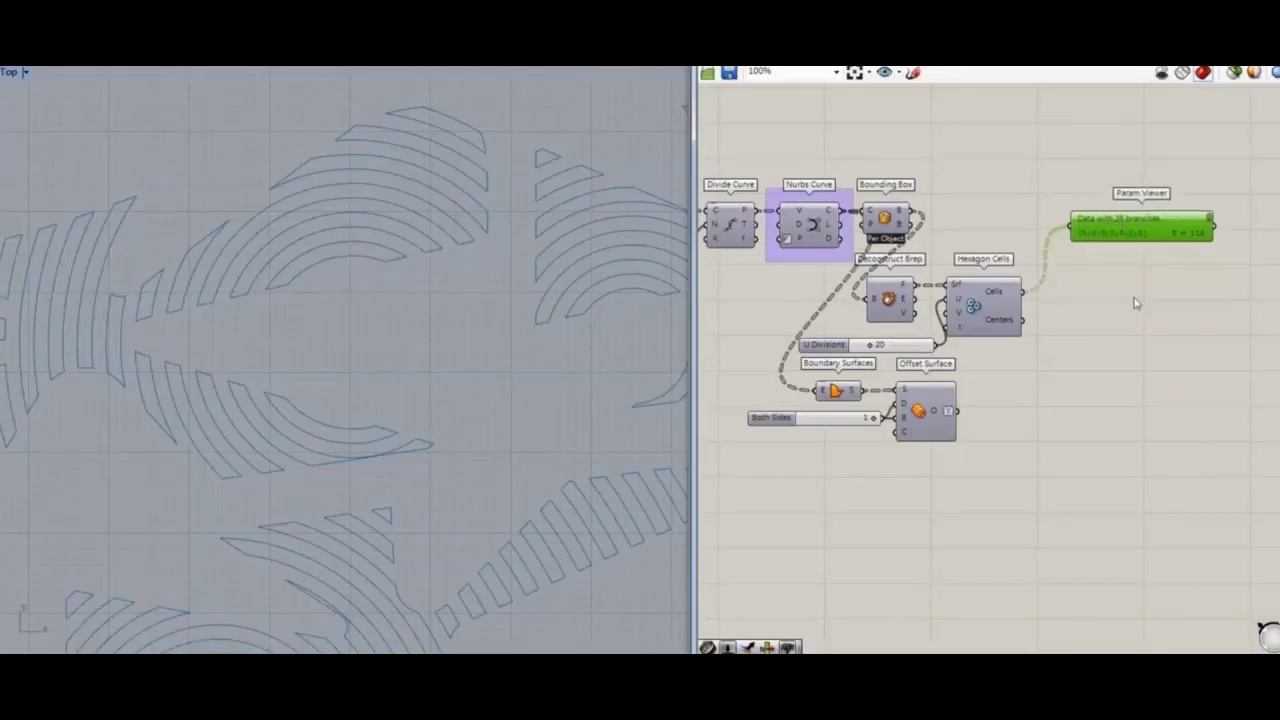
Add a Trim Tree component for the Cells output of Hexagon Cells and feed its result to the Param Viewer
{"action": "double_click", "coordinate": [1132, 292]}
{"action": "type", "text": "tree"}
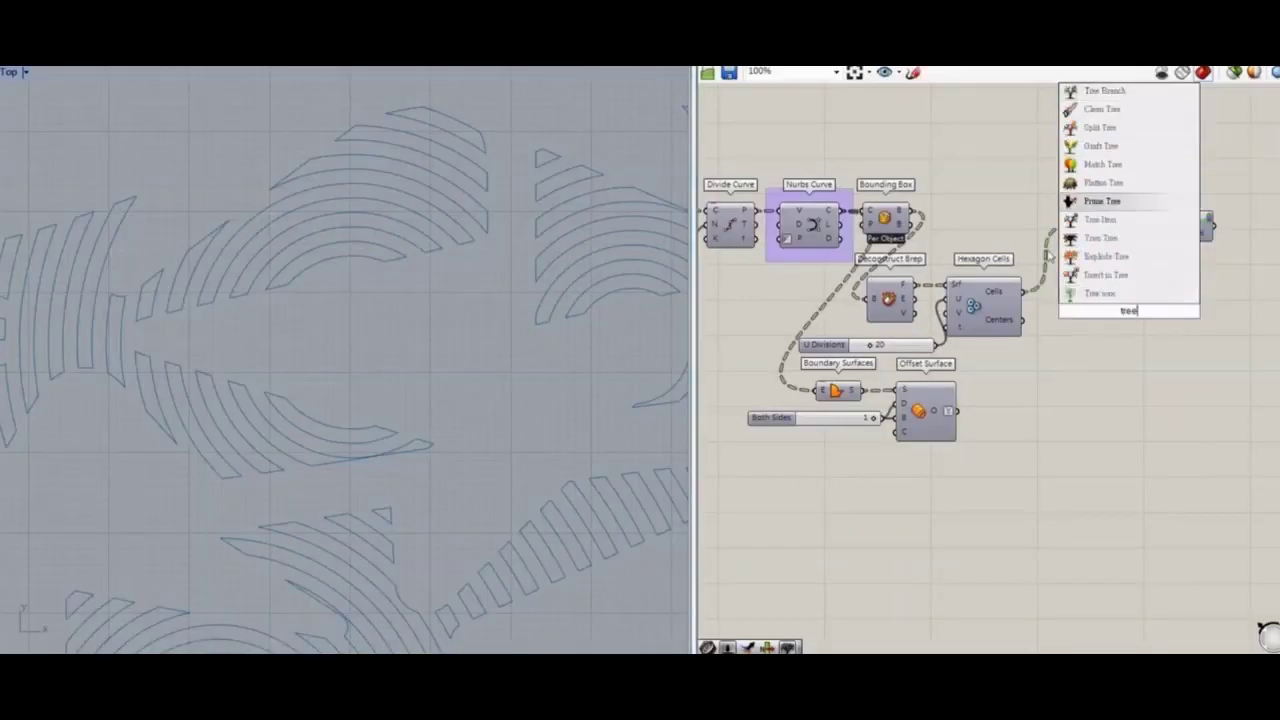
{"action": "left_click", "coordinate": [1100, 201]}
{"action": "left_click_drag", "start_coordinate": [1026, 293], "coordinate": [1072, 227]}
{"action": "left_click_drag", "start_coordinate": [1160, 256], "coordinate": [1220, 94]}
Add an Area component and connect the trimmed hexagon cells to it
{"action": "double_click", "coordinate": [1196, 328]}
{"action": "type", "text": "ar"}
{"action": "key", "text": "Return"}
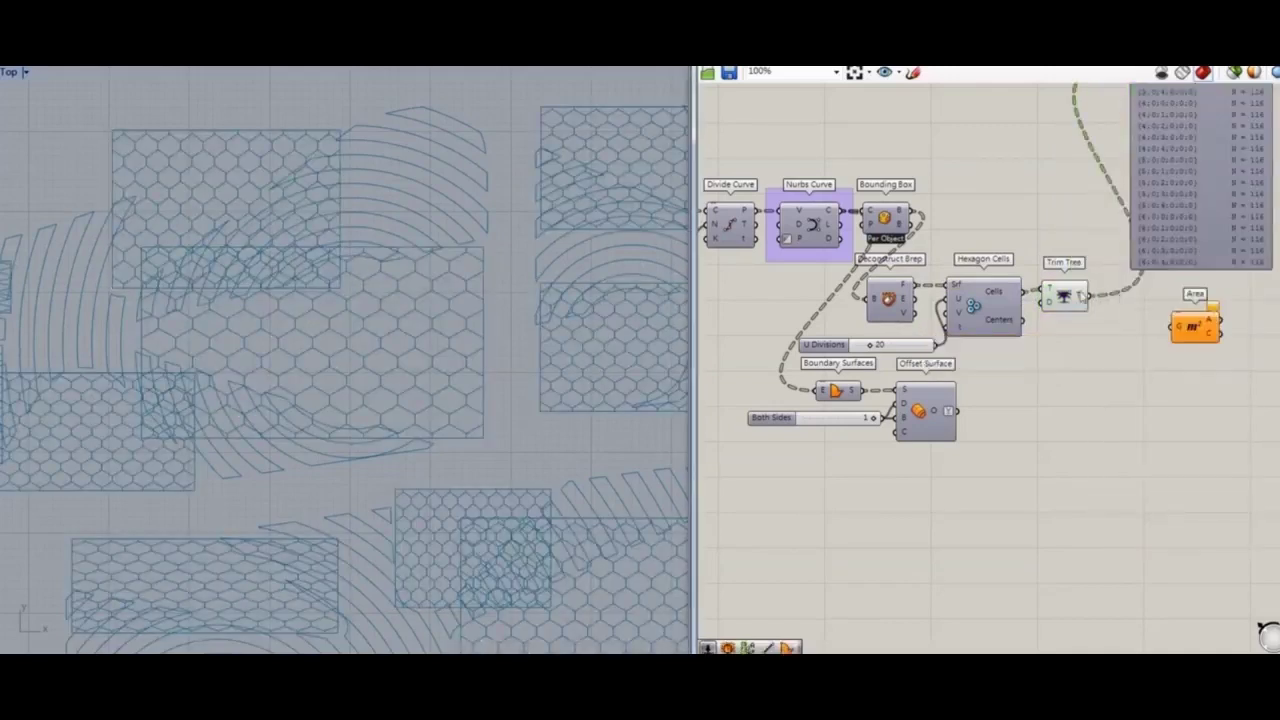
{"action": "left_click_drag", "start_coordinate": [1196, 338], "coordinate": [1125, 306]}
Examine the data tree of the Offset Surface output in the Param Viewer
{"action": "right_click_drag", "start_coordinate": [1144, 336], "coordinate": [989, 459]}
{"action": "left_click_drag", "start_coordinate": [994, 429], "coordinate": [972, 227]}
{"action": "left_click_drag", "start_coordinate": [1061, 343], "coordinate": [1176, 264]}
{"action": "right_click_drag", "start_coordinate": [832, 536], "coordinate": [872, 476]}
{"action": "left_click_drag", "start_coordinate": [1144, 70], "coordinate": [1138, 124]}
{"action": "right_click_drag", "start_coordinate": [1149, 369], "coordinate": [1172, 281]}
Duplicate the Trim Tree component and connect the Offset Surface output to the copy
{"action": "left_click", "coordinate": [971, 338]}
{"action": "key", "text": "ctrl+c"}
{"action": "key", "text": "ctrl+v"}
{"action": "scroll", "coordinate": [980, 470], "scroll_direction": "up", "scroll_amount": 2}
{"action": "left_click_drag", "start_coordinate": [977, 335], "coordinate": [950, 450]}
{"action": "left_click_drag", "start_coordinate": [982, 460], "coordinate": [946, 443]}
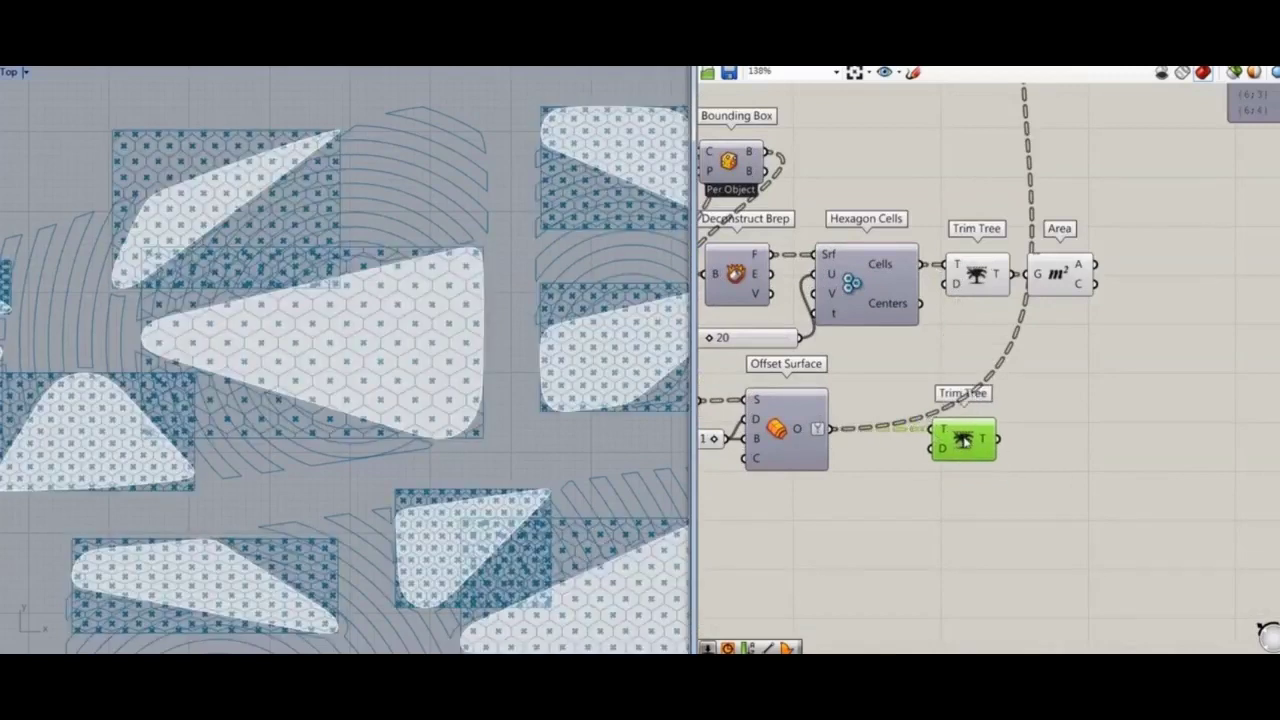
Compare the tree of the second Trim Tree with that of the Offset Surface output in the Param Viewer
{"action": "scroll", "coordinate": [1095, 337], "scroll_direction": "down", "scroll_amount": 3}
{"action": "left_click", "coordinate": [1070, 392]}
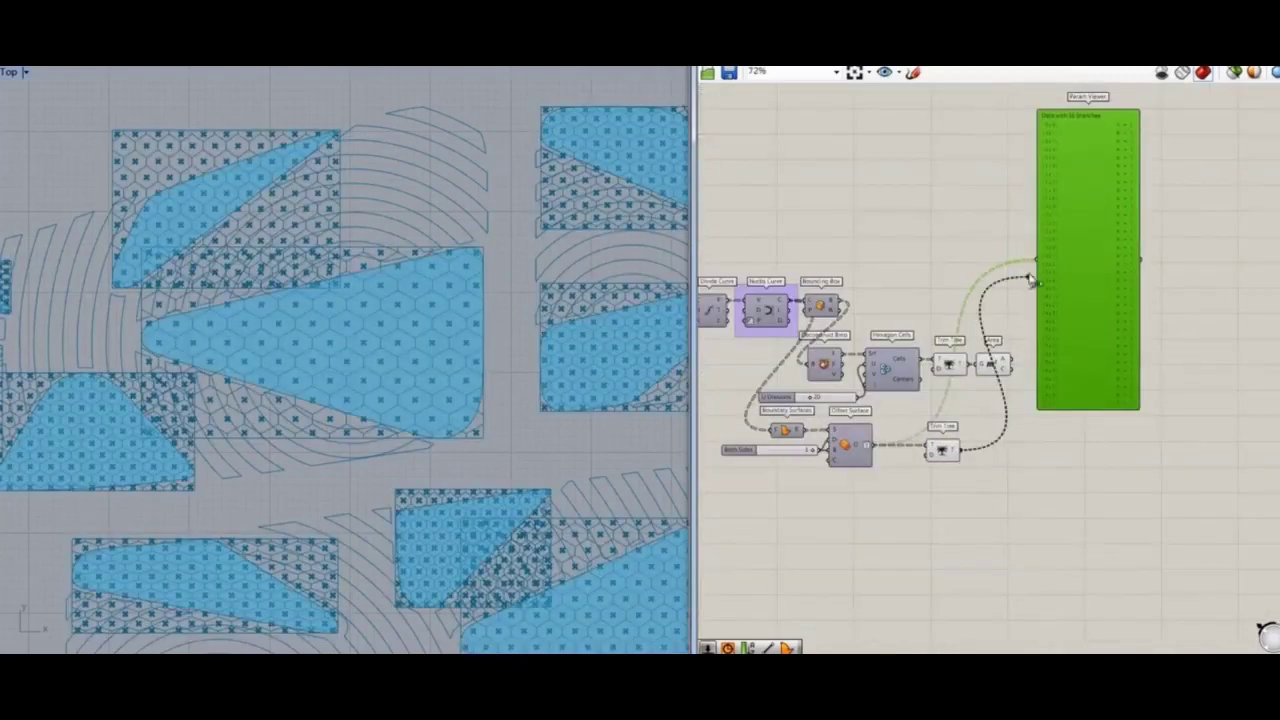
{"action": "left_click_drag", "start_coordinate": [1030, 280], "coordinate": [1037, 262]}
{"action": "scroll", "coordinate": [980, 390], "scroll_direction": "up", "scroll_amount": 2}
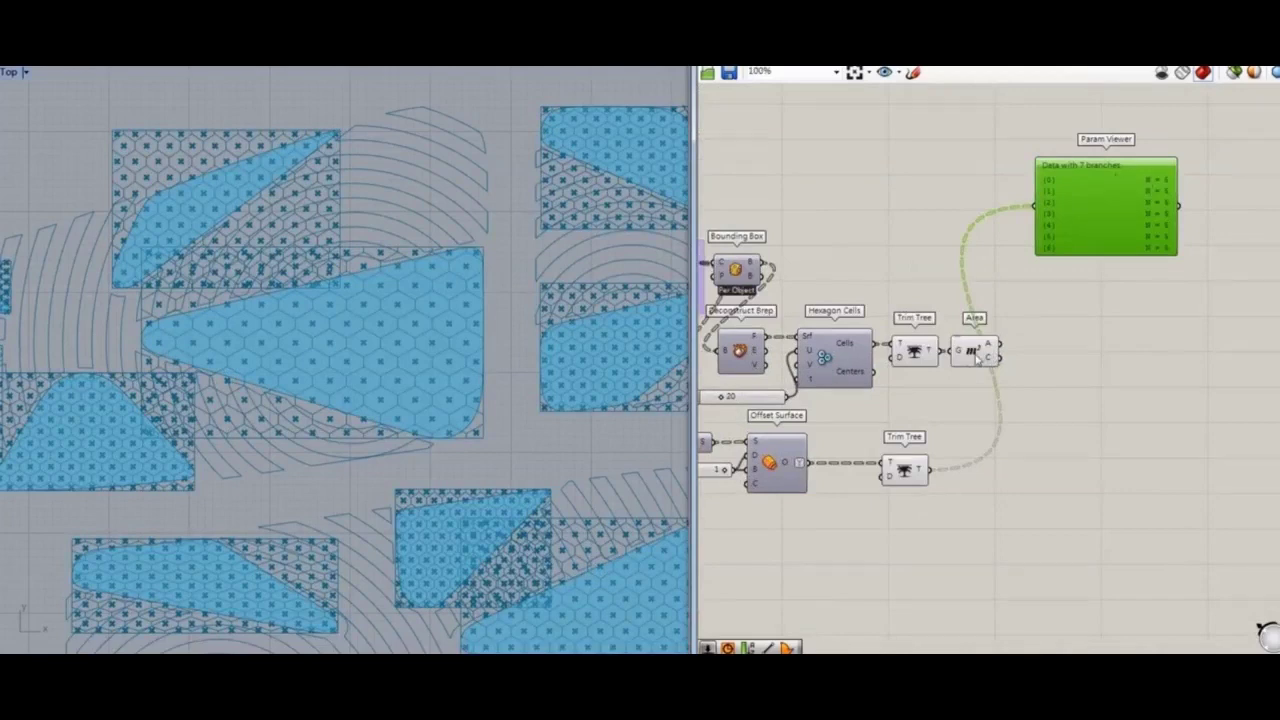
{"action": "left_click_drag", "start_coordinate": [976, 358], "coordinate": [983, 358]}
{"action": "left_click_drag", "start_coordinate": [812, 465], "coordinate": [1036, 207]}
{"action": "right_click_drag", "start_coordinate": [1206, 449], "coordinate": [1160, 531]}
{"action": "left_click_drag", "start_coordinate": [980, 308], "coordinate": [988, 290]}
{"action": "right_click_drag", "start_coordinate": [1204, 272], "coordinate": [1222, 246]}
Delete the Area component and the duplicate Trim Tree after Offset Surface
{"action": "key", "text": "Delete"}
{"action": "left_click", "coordinate": [895, 522]}
{"action": "right_click_drag", "start_coordinate": [890, 525], "coordinate": [945, 510]}
{"action": "key", "text": "Delete"}
Add a Point In Brep component beside the Offset Surface component
{"action": "double_click", "coordinate": [990, 500]}
{"action": "type", "text": "point in b"}
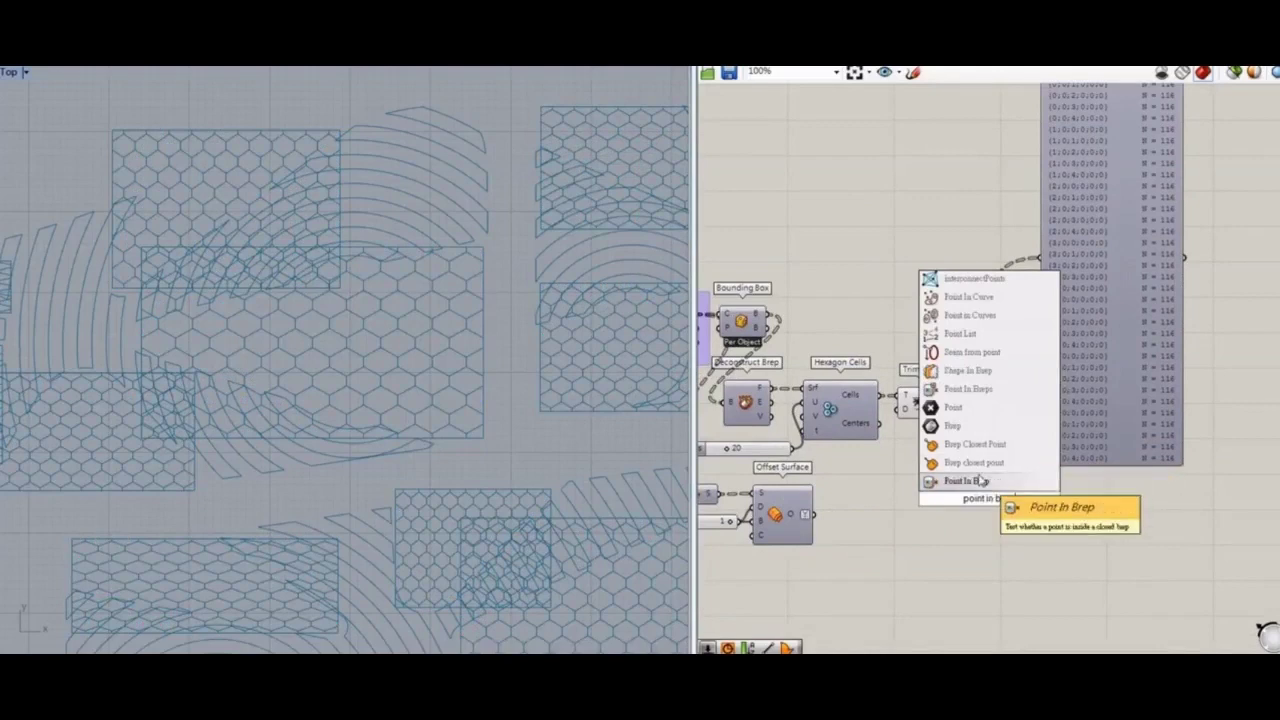
{"action": "left_click", "coordinate": [983, 481]}
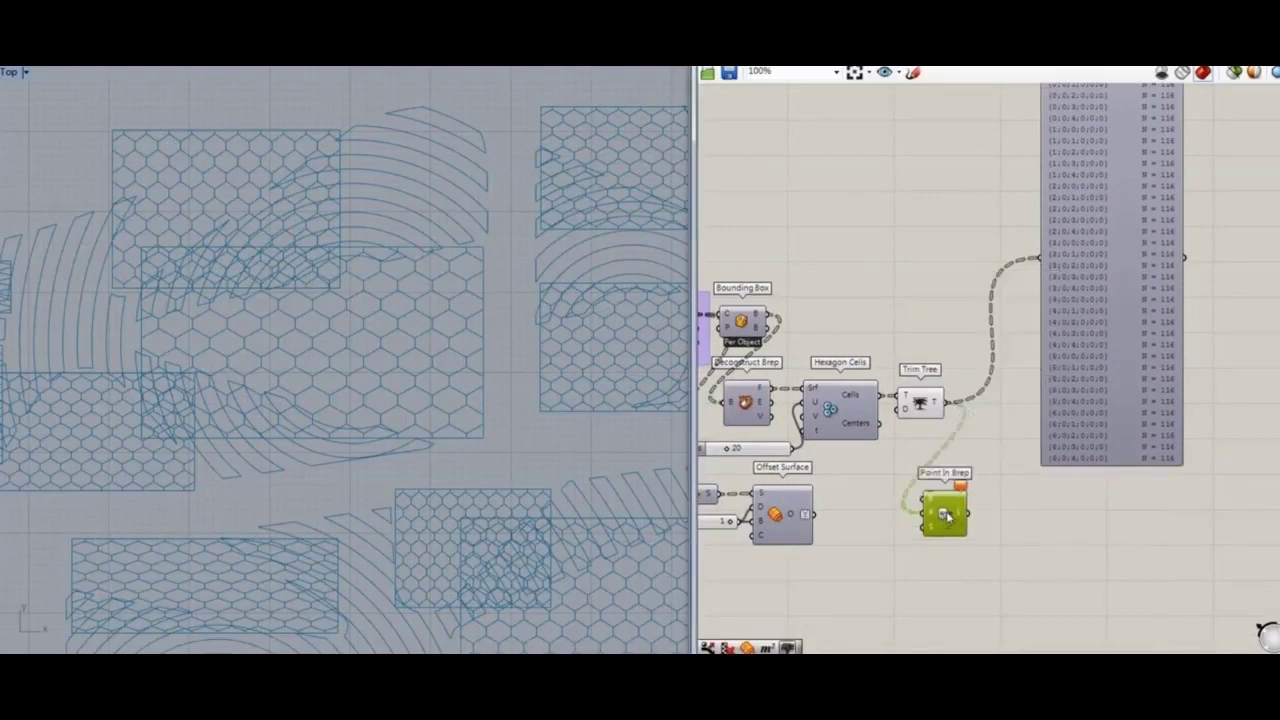
Add an Area component for the trimmed cells and feed its centroids and the Offset Surface breps to Point In Brep
{"action": "double_click", "coordinate": [987, 426]}
{"action": "type", "text": "area"}
{"action": "key", "text": "Return"}
{"action": "left_click_drag", "start_coordinate": [962, 423], "coordinate": [929, 453]}
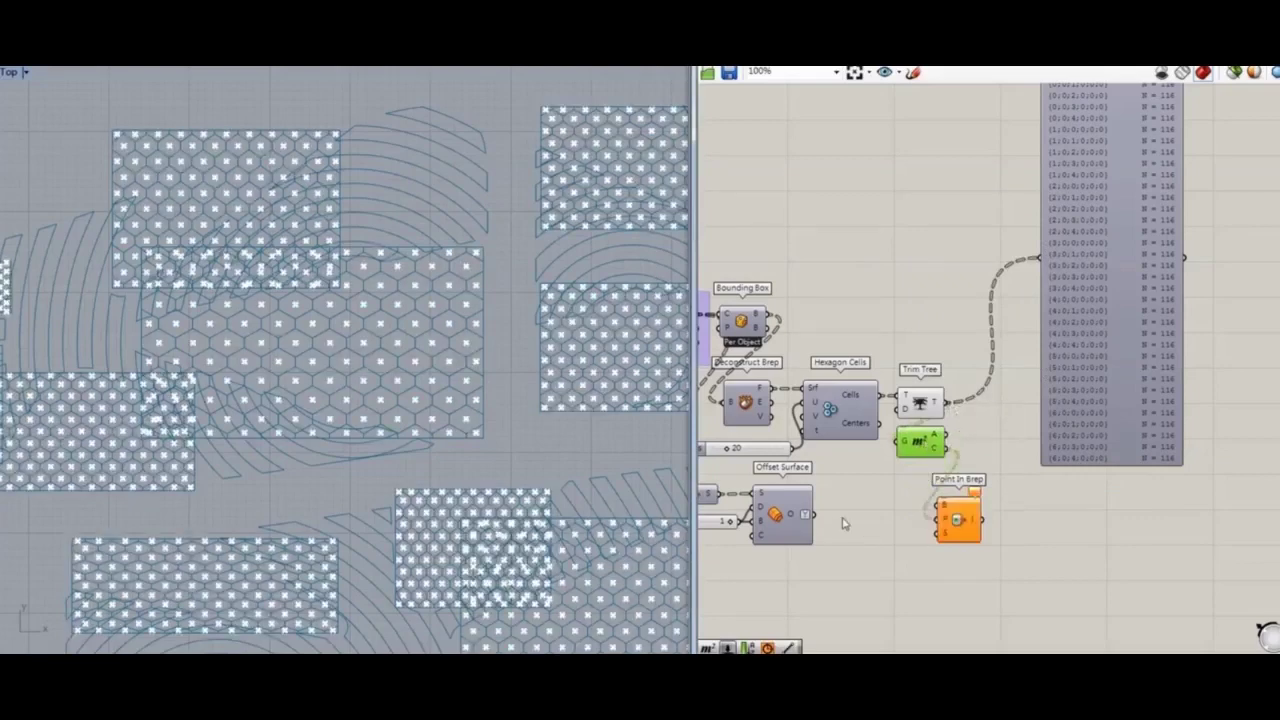
{"action": "left_click_drag", "start_coordinate": [962, 521], "coordinate": [977, 534]}
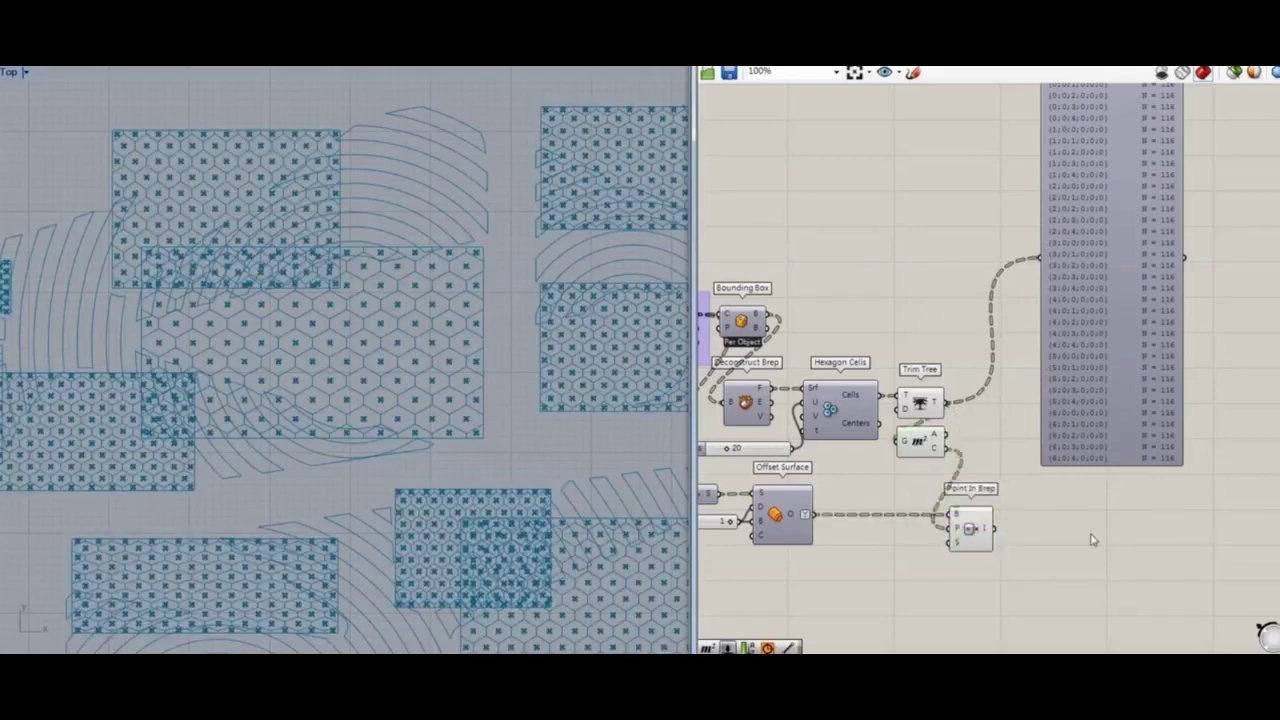
Add a Dispatch component with the trimmed cells as list and the Point In Brep result as pattern
{"action": "right_click_drag", "start_coordinate": [1093, 540], "coordinate": [1000, 466]}
{"action": "double_click", "coordinate": [1000, 464]}
{"action": "type", "text": "dis"}
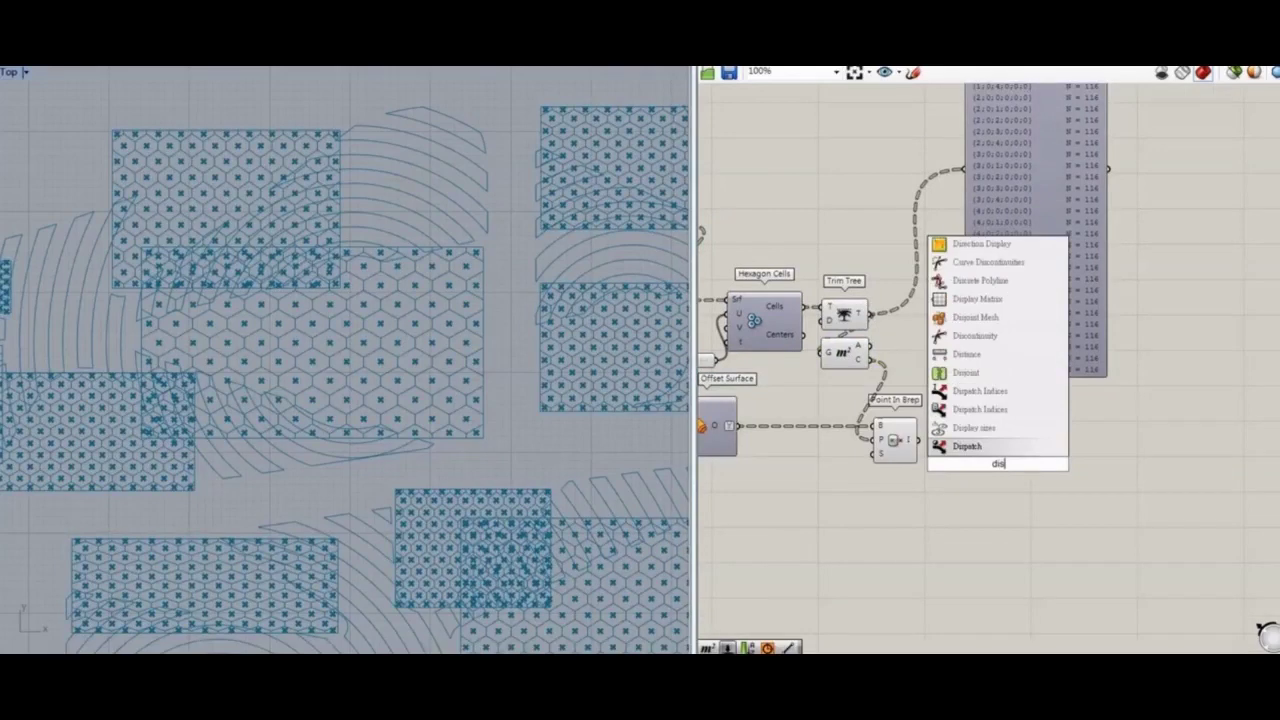
{"action": "key", "text": "Return"}
{"action": "scroll", "coordinate": [971, 469], "scroll_direction": "up", "scroll_amount": 3}
{"action": "left_click_drag", "start_coordinate": [958, 485], "coordinate": [975, 476]}
{"action": "right_click_drag", "start_coordinate": [783, 243], "coordinate": [886, 293]}
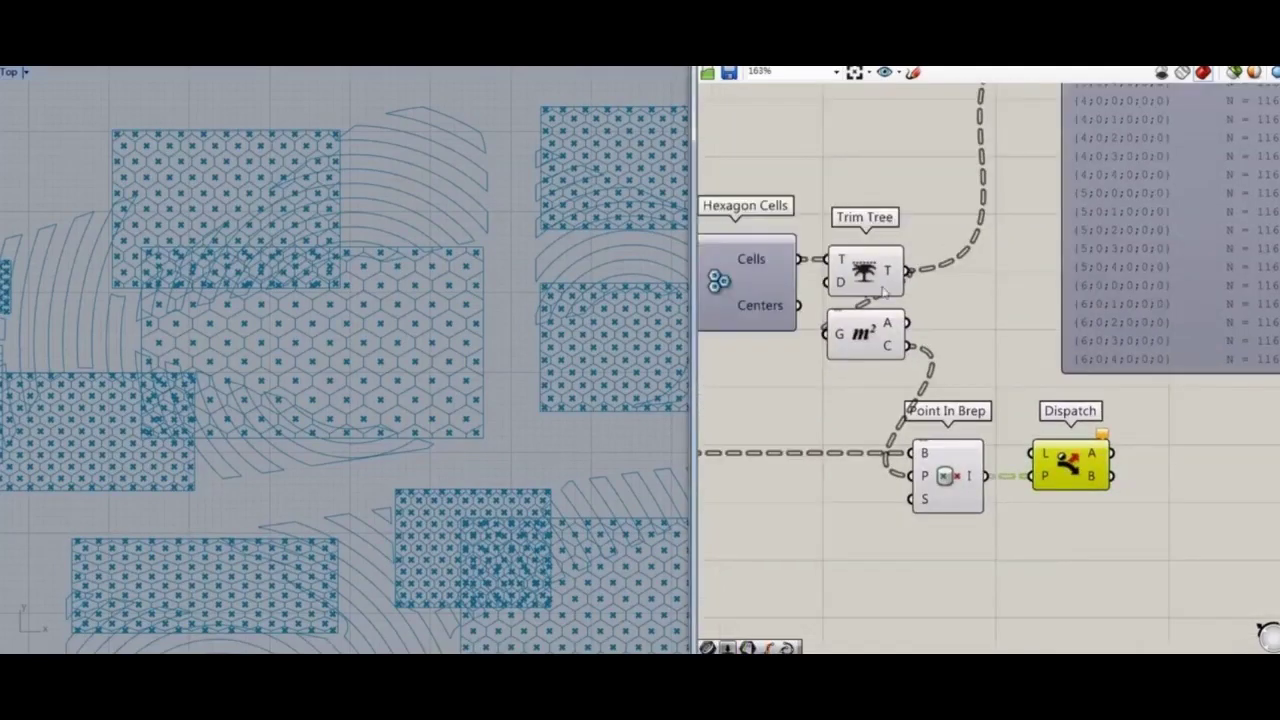
{"action": "left_click", "coordinate": [898, 288]}
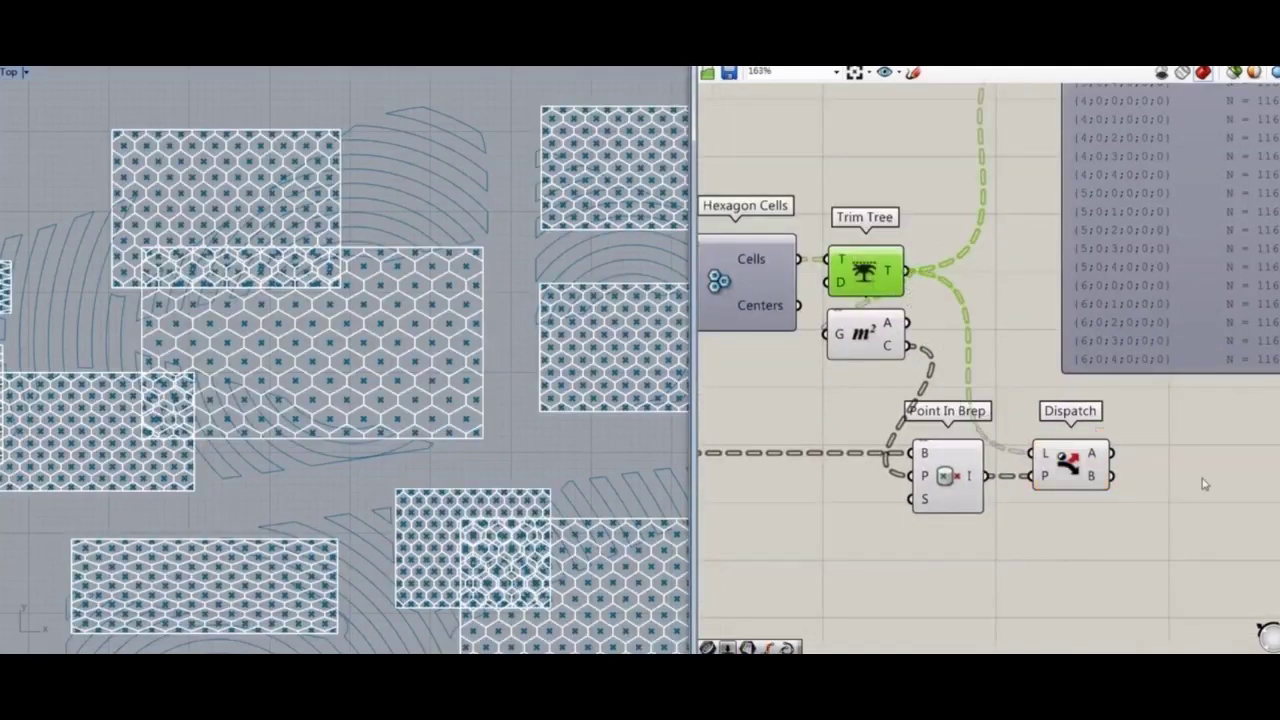
Collect the cells from the A output of Dispatch in a Curve parameter
{"action": "double_click", "coordinate": [1204, 484]}
{"action": "type", "text": "cu"}
{"action": "key", "text": "Return"}
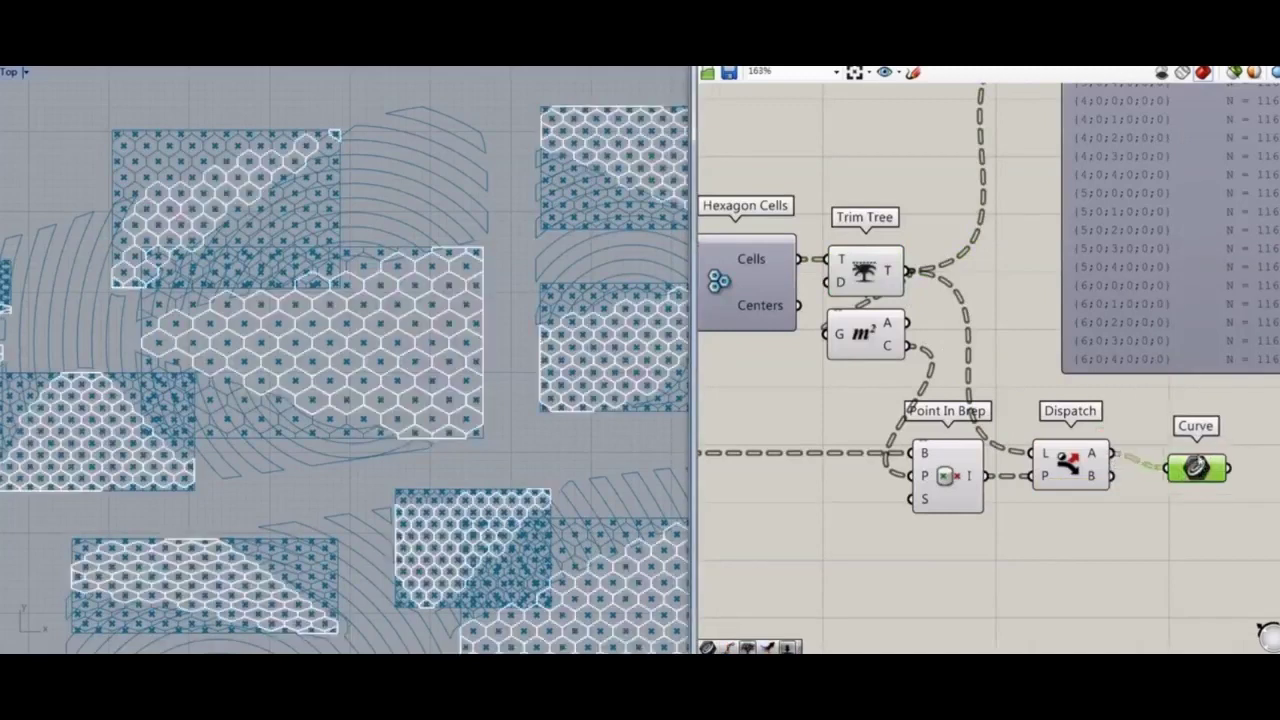
Delete the Param Viewer connected to the Trim Tree component
{"action": "scroll", "coordinate": [1172, 452], "scroll_direction": "down", "scroll_amount": 2}
{"action": "left_click", "coordinate": [986, 391]}
{"action": "key", "text": "Delete"}
{"action": "right_click_drag", "start_coordinate": [950, 383], "coordinate": [1087, 308]}
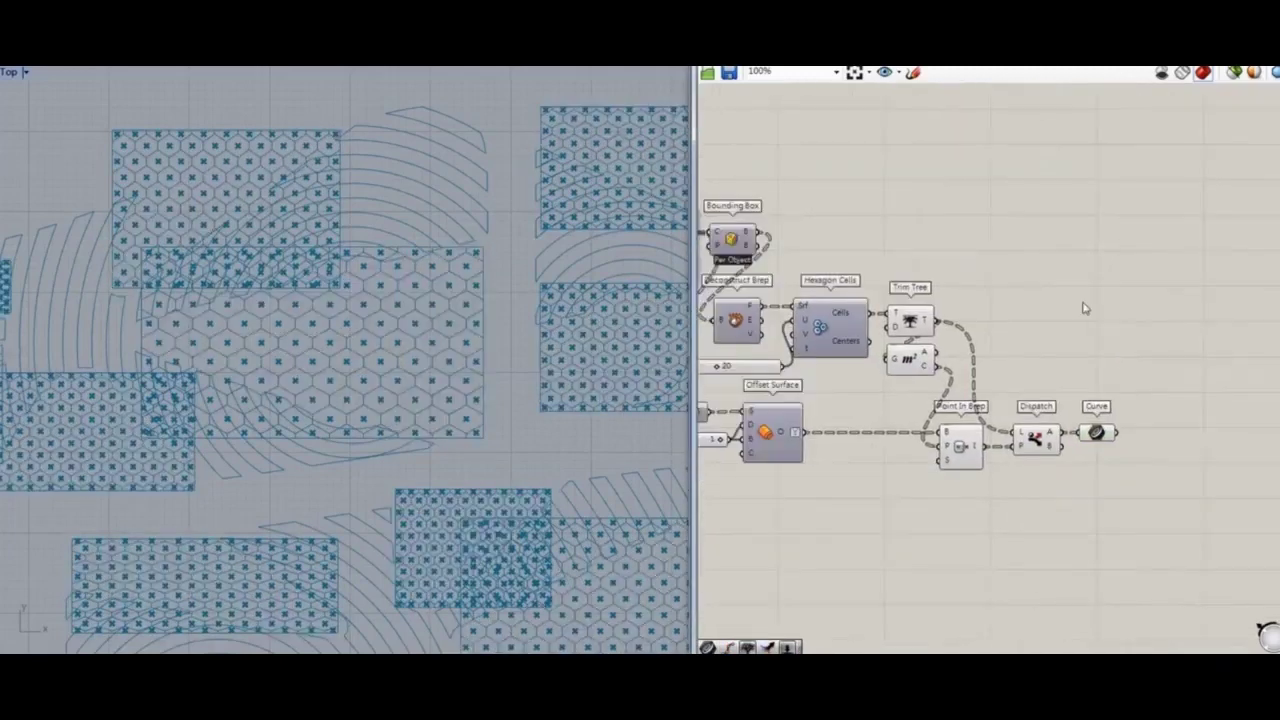
Turn off the preview of the components leading up to Dispatch so only the final Curve parameter's cells are drawn
{"action": "scroll", "coordinate": [1087, 306], "scroll_direction": "down", "scroll_amount": 2}
{"action": "left_click_drag", "start_coordinate": [1077, 425], "coordinate": [718, 225]}
{"action": "right_click", "coordinate": [1078, 154]}
{"action": "left_click", "coordinate": [1105, 190]}
{"action": "scroll", "coordinate": [835, 267], "scroll_direction": "up", "scroll_amount": 2}
Turn on the preview of Boundary Surfaces and compare it with the kept hexagon cells in the Curve parameter
{"action": "right_click_drag", "start_coordinate": [835, 267], "coordinate": [978, 252]}
{"action": "scroll", "coordinate": [1020, 416], "scroll_direction": "up", "scroll_amount": 2}
{"action": "left_click", "coordinate": [978, 401]}
{"action": "right_click", "coordinate": [988, 518]}
{"action": "left_click", "coordinate": [1012, 467]}
{"action": "left_click", "coordinate": [1107, 535]}
{"action": "right_click_drag", "start_coordinate": [1107, 535], "coordinate": [817, 535]}
{"action": "right_click_drag", "start_coordinate": [1066, 517], "coordinate": [857, 515]}
{"action": "scroll", "coordinate": [1040, 430], "scroll_direction": "up", "scroll_amount": 1}
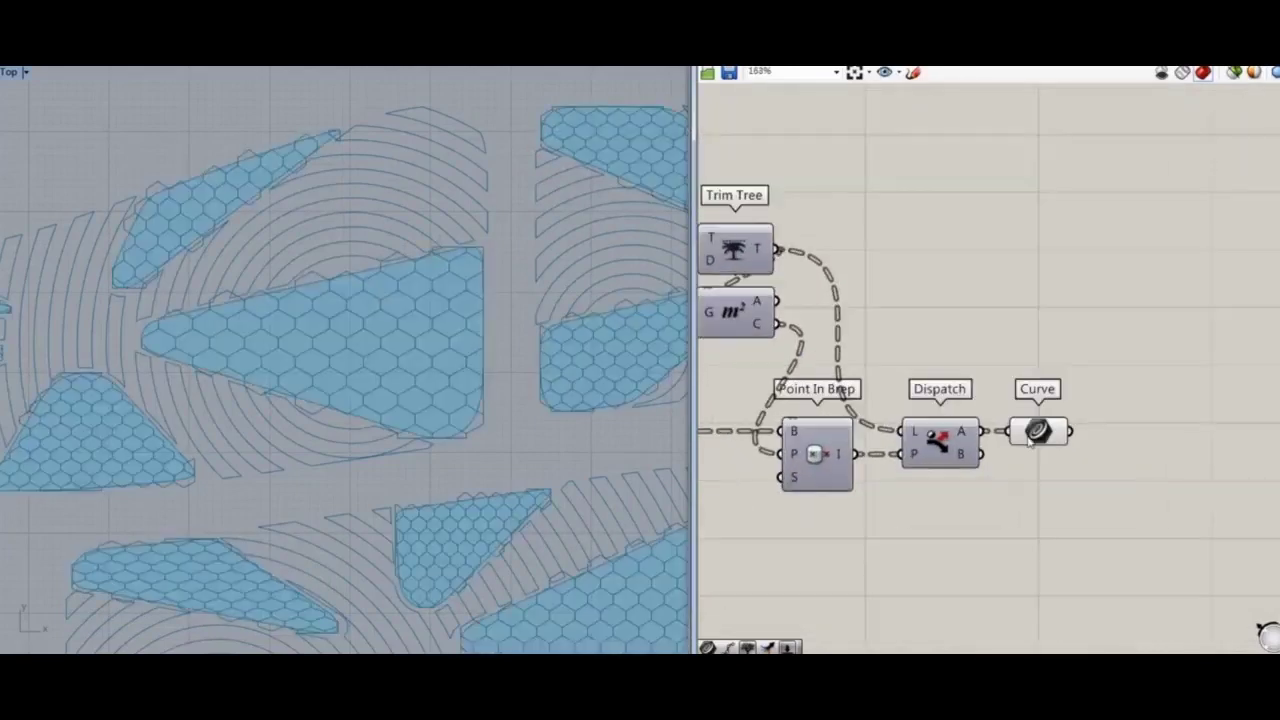
{"action": "left_click", "coordinate": [1038, 431]}
{"action": "scroll", "coordinate": [546, 409], "scroll_direction": "down", "scroll_amount": 6}
{"action": "right_click_drag", "start_coordinate": [420, 392], "coordinate": [507, 390]}
{"action": "scroll", "coordinate": [508, 392], "scroll_direction": "up", "scroll_amount": 5}
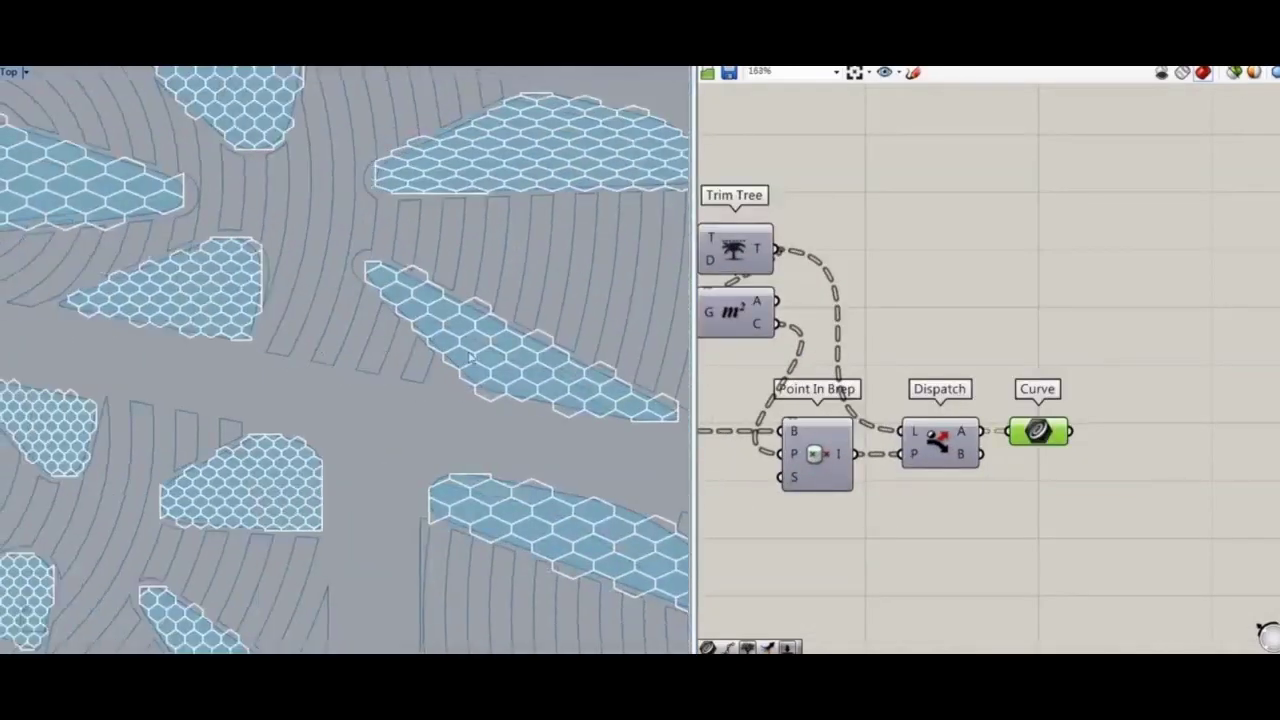
Add an Area component for the kept cells and a Pull Point component that takes their centroids as points
{"action": "right_click_drag", "start_coordinate": [1115, 463], "coordinate": [935, 433]}
{"action": "double_click", "coordinate": [935, 425]}
{"action": "type", "text": "area"}
{"action": "key", "text": "Return"}
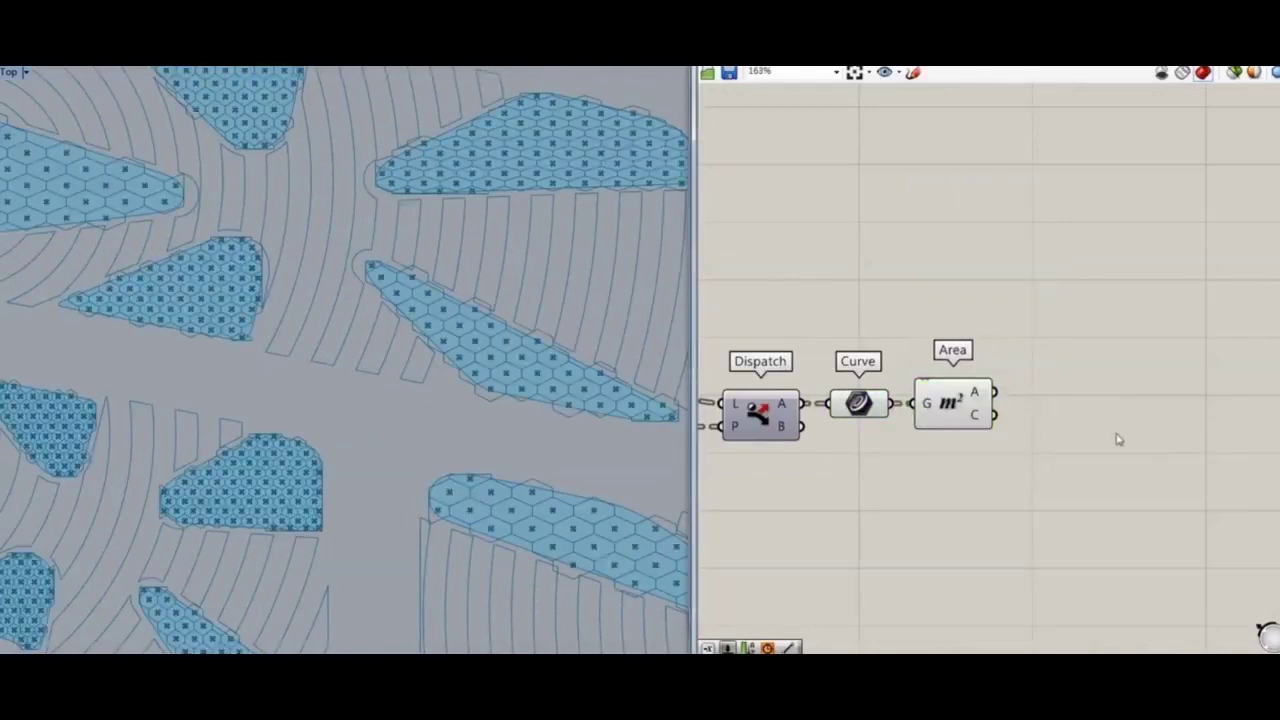
{"action": "double_click", "coordinate": [1114, 435]}
{"action": "type", "text": "pull"}
{"action": "key", "text": "Return"}
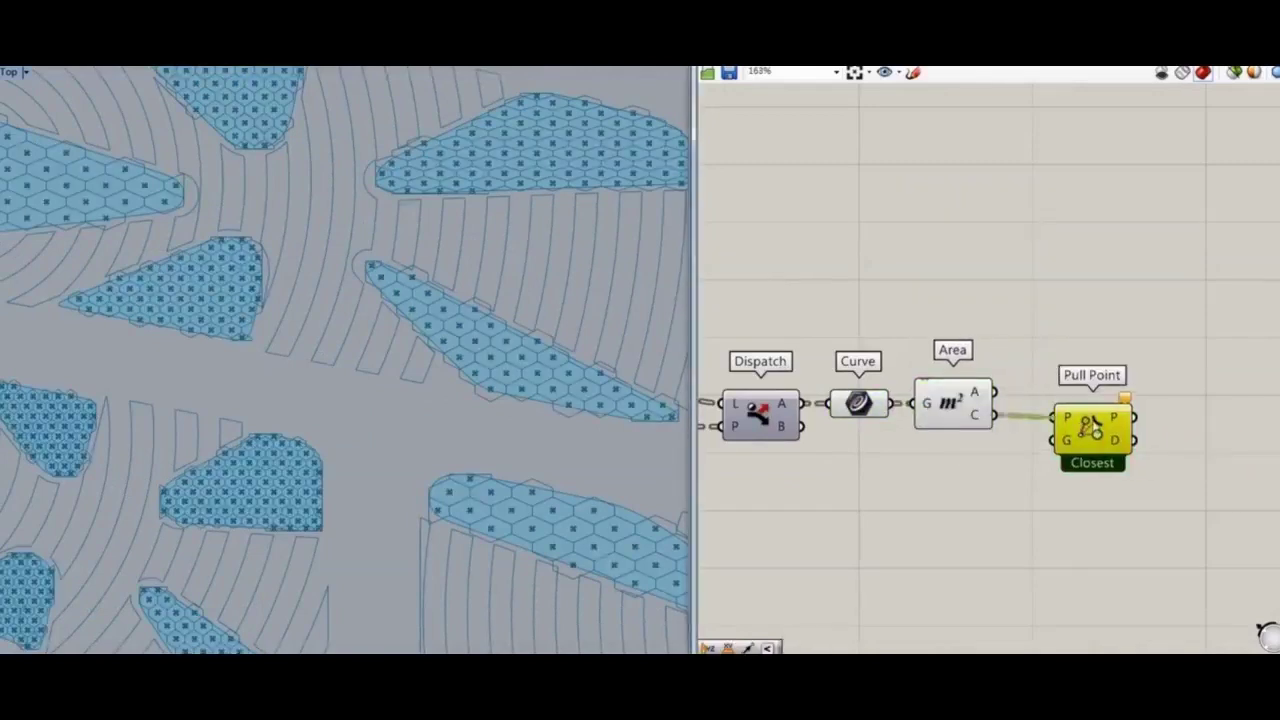
Add a Param Viewer and compare the tree of the cell centroids with the tree of the Boundary Surfaces output
{"action": "right_click_drag", "start_coordinate": [942, 505], "coordinate": [1000, 392]}
{"action": "scroll", "coordinate": [1003, 385], "scroll_direction": "down", "scroll_amount": 3}
{"action": "left_click", "coordinate": [1113, 280]}
{"action": "left_click_drag", "start_coordinate": [1036, 332], "coordinate": [1133, 242]}
{"action": "right_click_drag", "start_coordinate": [1116, 265], "coordinate": [950, 497]}
{"action": "left_click_drag", "start_coordinate": [939, 630], "coordinate": [999, 384]}
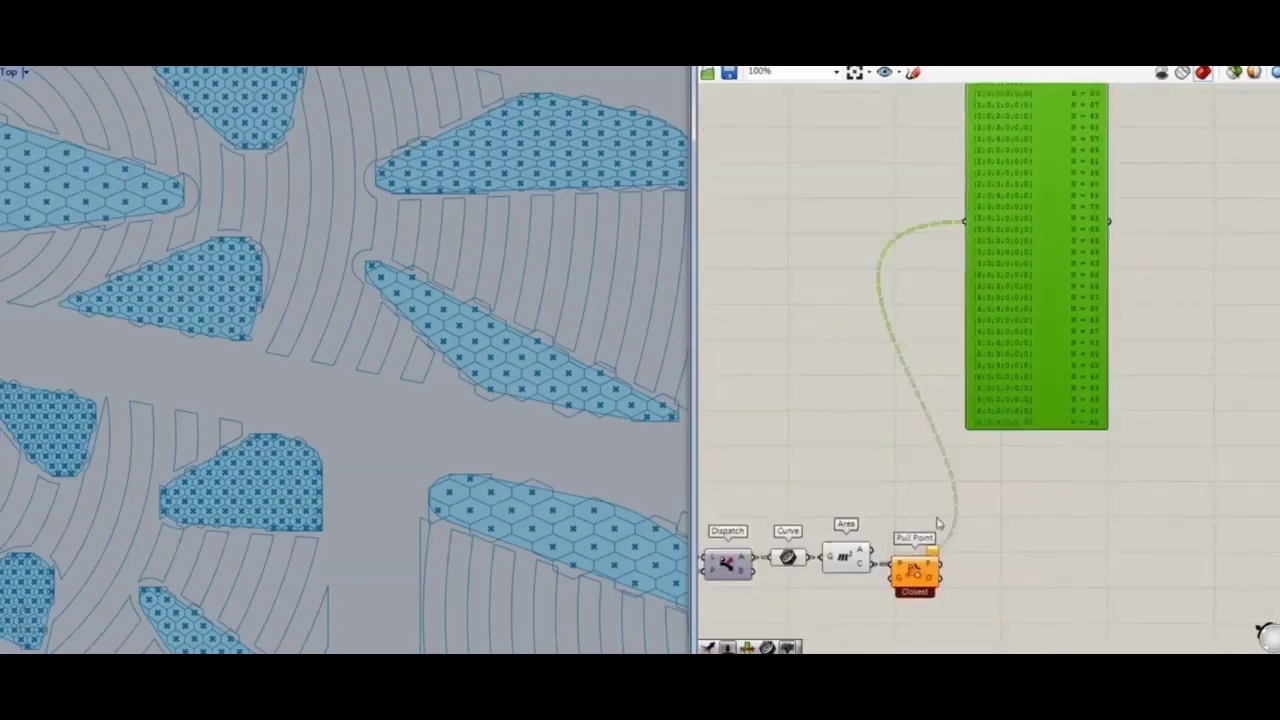
{"action": "right_click_drag", "start_coordinate": [992, 534], "coordinate": [1090, 348]}
{"action": "scroll", "coordinate": [1091, 350], "scroll_direction": "down", "scroll_amount": 1}
{"action": "right_click_drag", "start_coordinate": [936, 475], "coordinate": [1063, 446]}
{"action": "right_click_drag", "start_coordinate": [821, 349], "coordinate": [903, 407]}
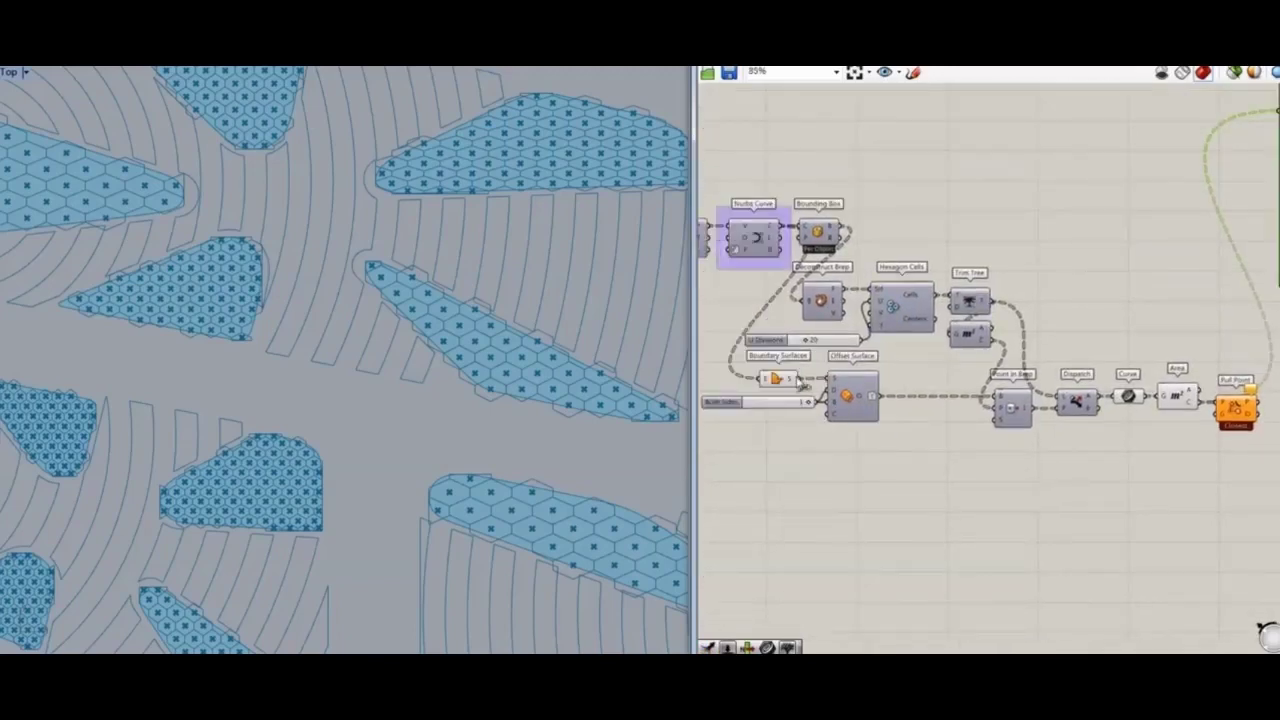
{"action": "left_click_drag", "start_coordinate": [798, 380], "coordinate": [1226, 208]}
{"action": "right_click_drag", "start_coordinate": [1208, 464], "coordinate": [1010, 363]}
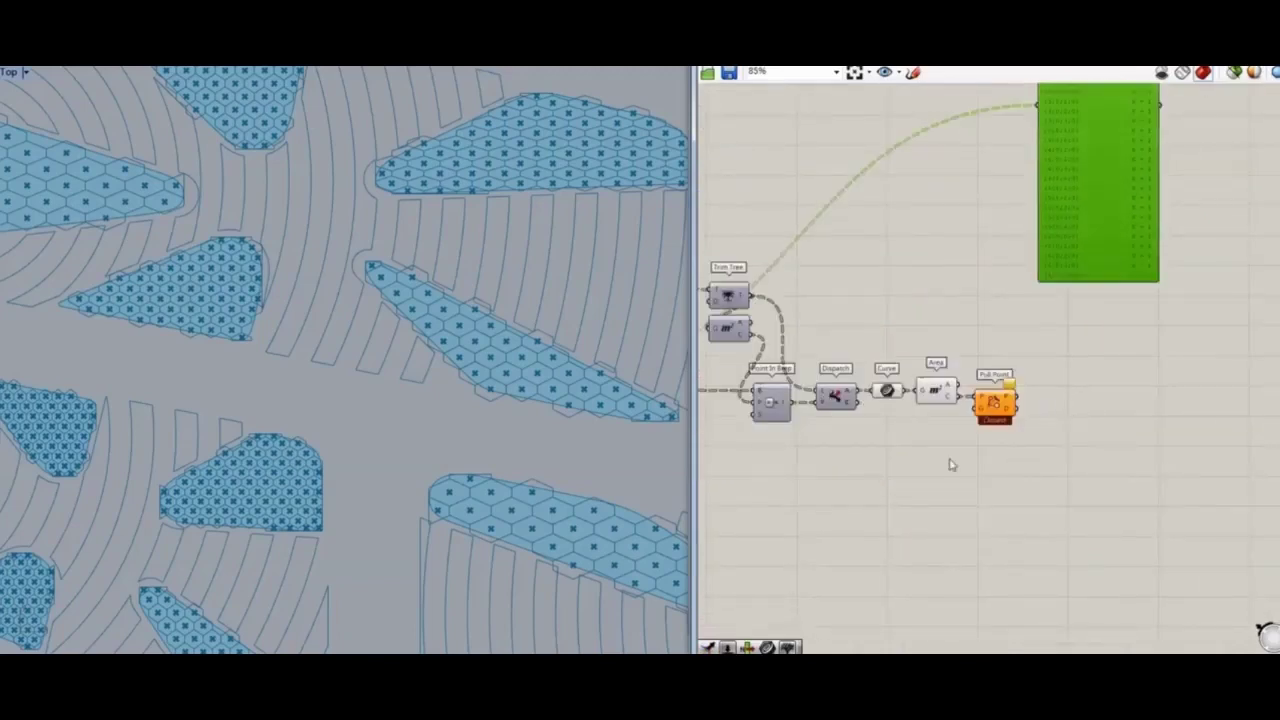
Add a Curve parameter below Offset Surface that holds the smoothed outlines
{"action": "right_click_drag", "start_coordinate": [945, 462], "coordinate": [1199, 408]}
{"action": "double_click", "coordinate": [824, 452]}
{"action": "type", "text": "curve"}
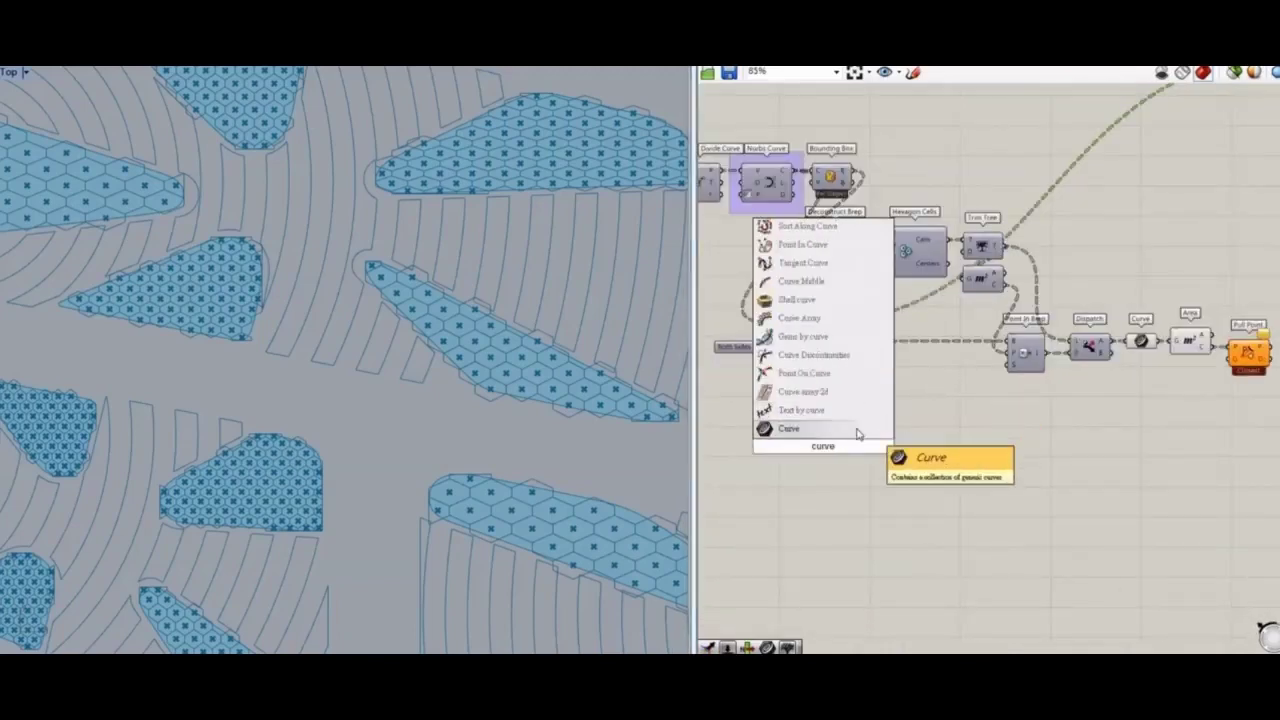
{"action": "left_click", "coordinate": [857, 432]}
{"action": "scroll", "coordinate": [806, 362], "scroll_direction": "up", "scroll_amount": 2}
{"action": "left_click_drag", "start_coordinate": [830, 478], "coordinate": [906, 402]}
{"action": "scroll", "coordinate": [828, 448], "scroll_direction": "down", "scroll_amount": 2}
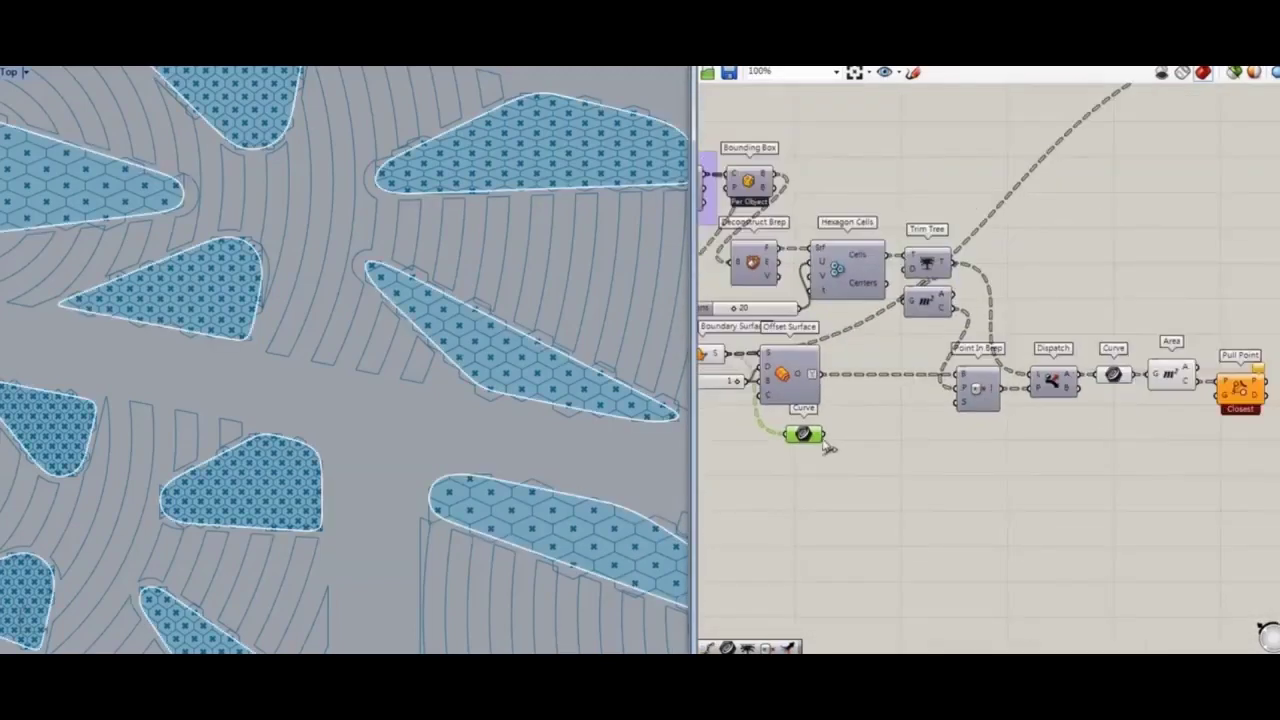
Connect the outline Curve parameter to Pull Point's geometry input and check the pulled points on the outlines
{"action": "right_click_drag", "start_coordinate": [1175, 485], "coordinate": [874, 549]}
{"action": "scroll", "coordinate": [874, 549], "scroll_direction": "up", "scroll_amount": 3}
{"action": "left_click", "coordinate": [993, 400]}
{"action": "right_click_drag", "start_coordinate": [1031, 419], "coordinate": [900, 552]}
{"action": "scroll", "coordinate": [900, 552], "scroll_direction": "down", "scroll_amount": 2}
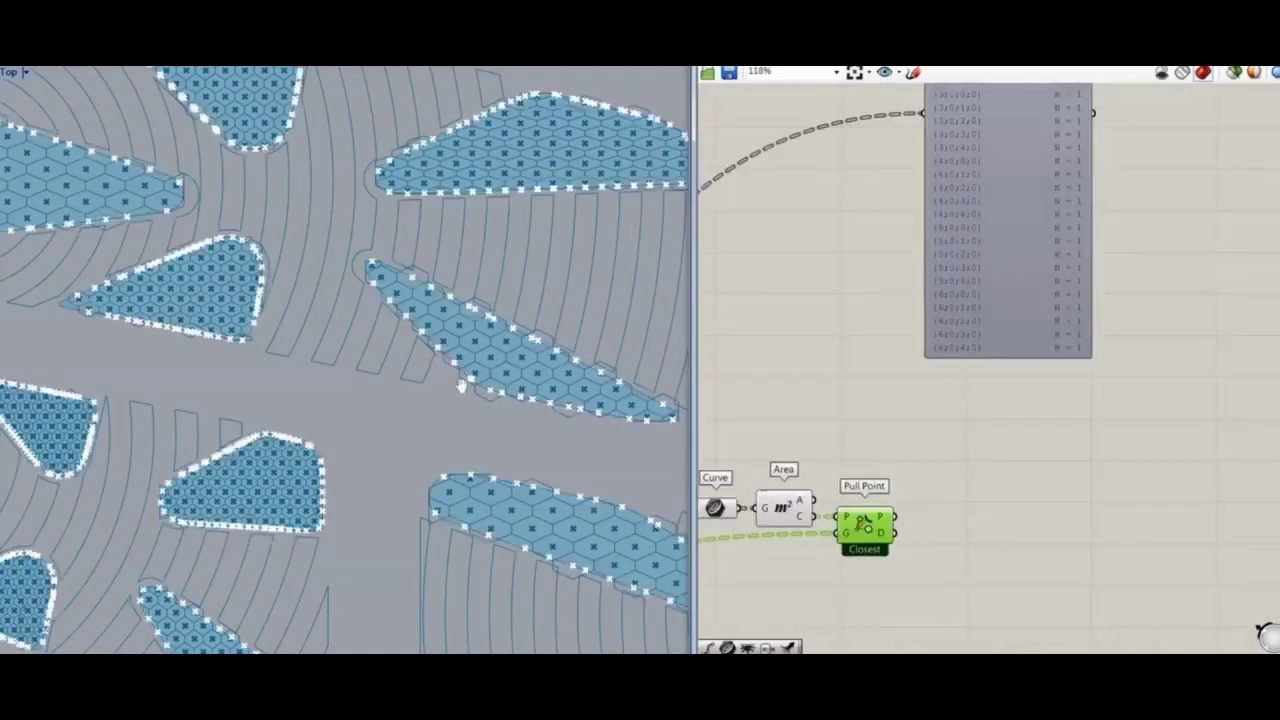
{"action": "right_click_drag", "start_coordinate": [549, 334], "coordinate": [456, 394]}
{"action": "right_click_drag", "start_coordinate": [948, 531], "coordinate": [953, 480]}
{"action": "scroll", "coordinate": [953, 480], "scroll_direction": "up", "scroll_amount": 4}
{"action": "double_click", "coordinate": [949, 513]}
{"action": "type", "text": "dis"}
{"action": "key", "text": "Return"}
Add a Smaller Than component that compares the Pull Point distances with a slider set to 10.000
{"action": "double_click", "coordinate": [951, 517]}
{"action": "type", "text": "sl"}
{"action": "key", "text": "BackSpace"}
{"action": "key", "text": "BackSpace"}
{"action": "type", "text": "small"}
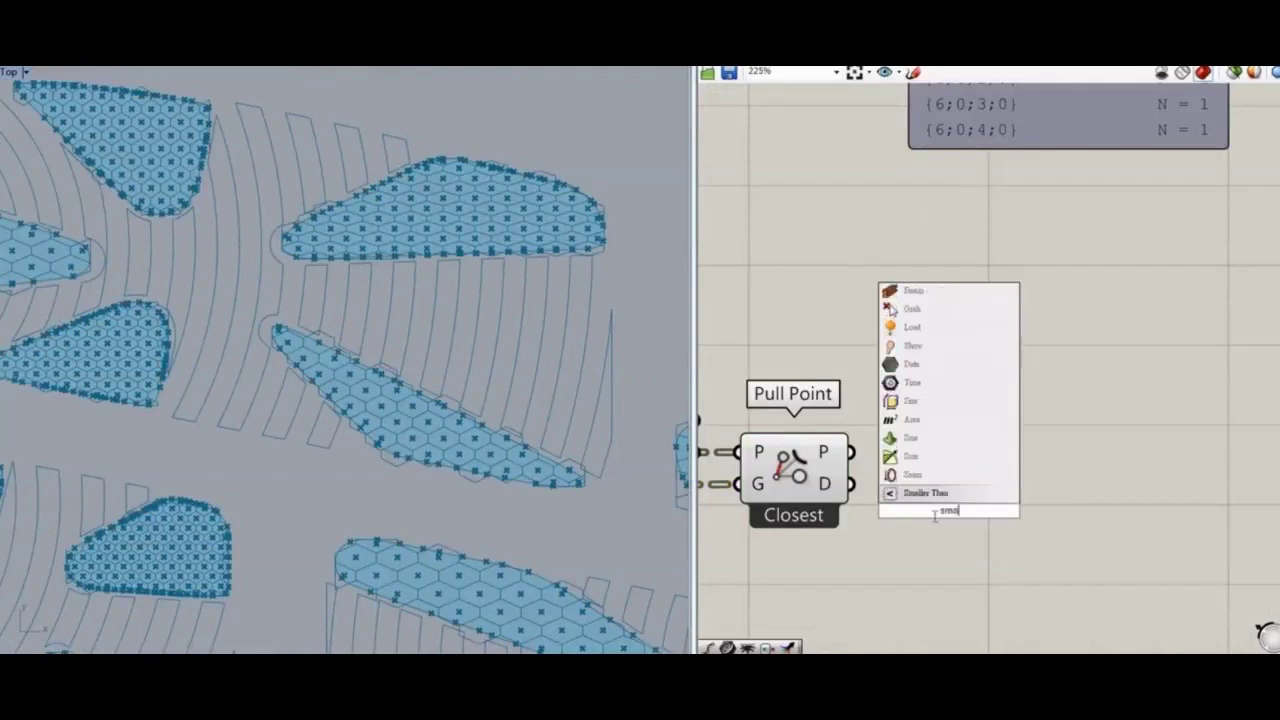
{"action": "left_click", "coordinate": [938, 493]}
{"action": "left_click_drag", "start_coordinate": [851, 484], "coordinate": [874, 491]}
{"action": "left_click_drag", "start_coordinate": [872, 490], "coordinate": [886, 494]}
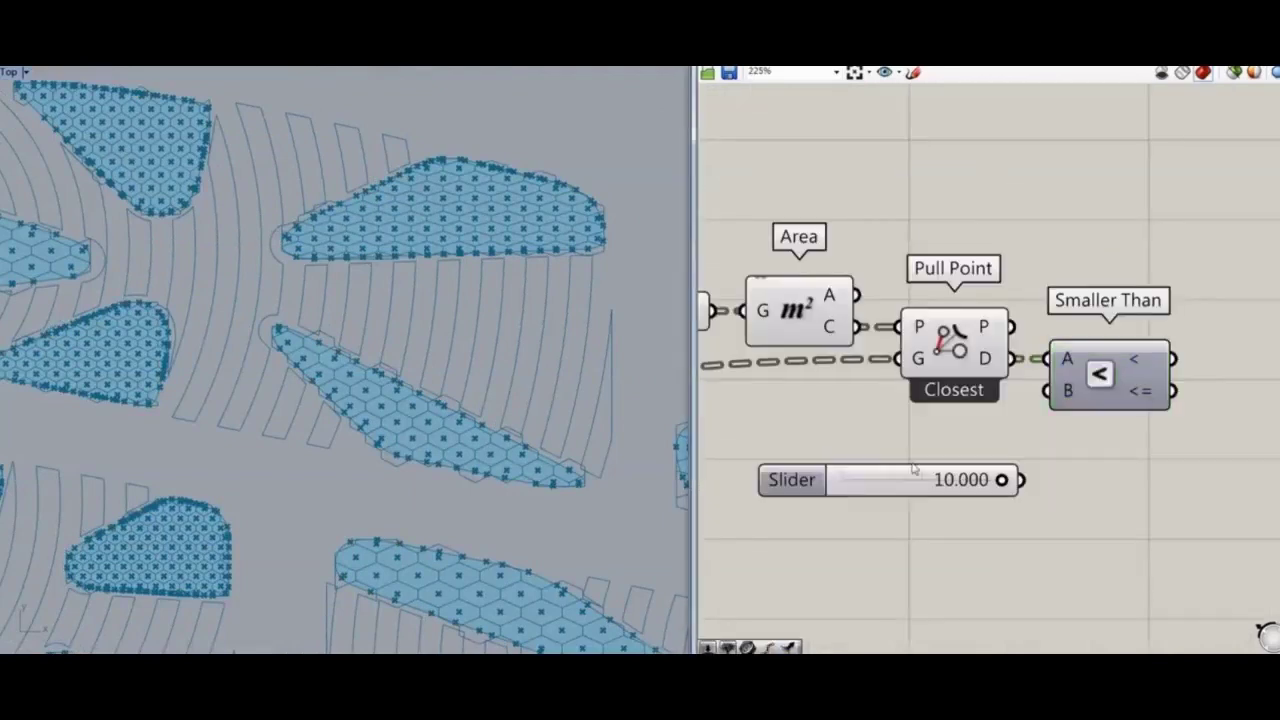
{"action": "left_click_drag", "start_coordinate": [1070, 381], "coordinate": [1070, 384]}
{"action": "left_click_drag", "start_coordinate": [957, 484], "coordinate": [848, 394]}
Add a Curve parameter and connect the smaller-than-or-equal output of Smaller Than to it
{"action": "right_click_drag", "start_coordinate": [1190, 443], "coordinate": [986, 463]}
{"action": "double_click", "coordinate": [1113, 461]}
{"action": "type", "text": "c"}
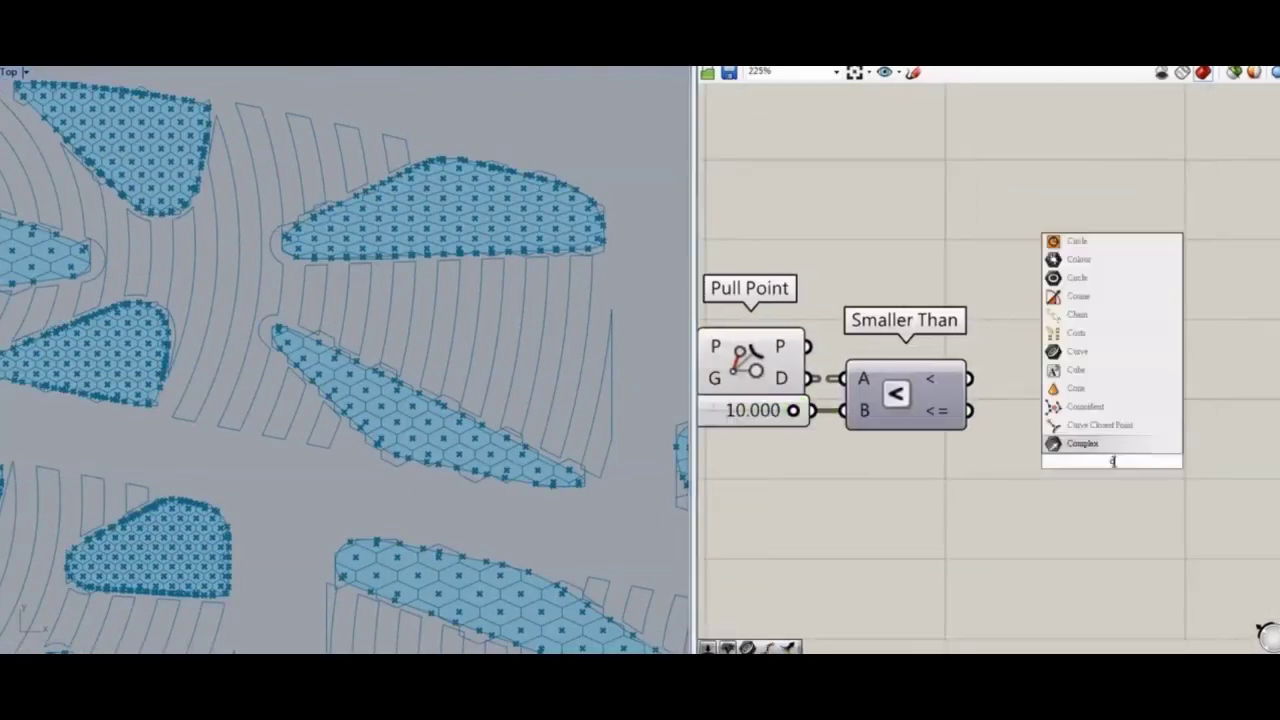
{"action": "left_click", "coordinate": [1098, 443]}
{"action": "left_click_drag", "start_coordinate": [970, 411], "coordinate": [1073, 460]}
{"action": "left_click_drag", "start_coordinate": [1106, 472], "coordinate": [1049, 422]}
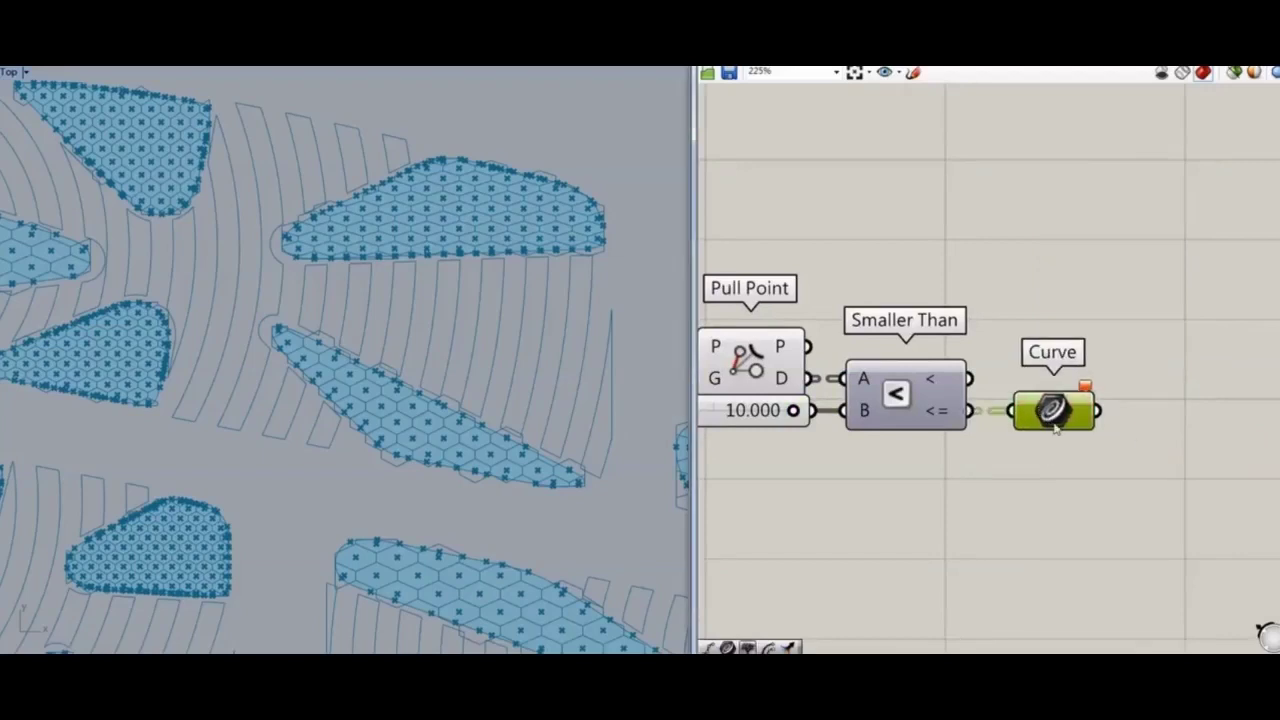
Add a Dispatch component that splits the cell curves using the Smaller Than output as its pattern
{"action": "right_click_drag", "start_coordinate": [1018, 487], "coordinate": [1109, 553]}
{"action": "scroll", "coordinate": [829, 495], "scroll_direction": "down", "scroll_amount": 1}
{"action": "left_click_drag", "start_coordinate": [1098, 478], "coordinate": [1098, 617]}
{"action": "double_click", "coordinate": [1144, 408]}
{"action": "type", "text": "dis"}
{"action": "key", "text": "Return"}
{"action": "left_click_drag", "start_coordinate": [1140, 416], "coordinate": [1111, 438]}
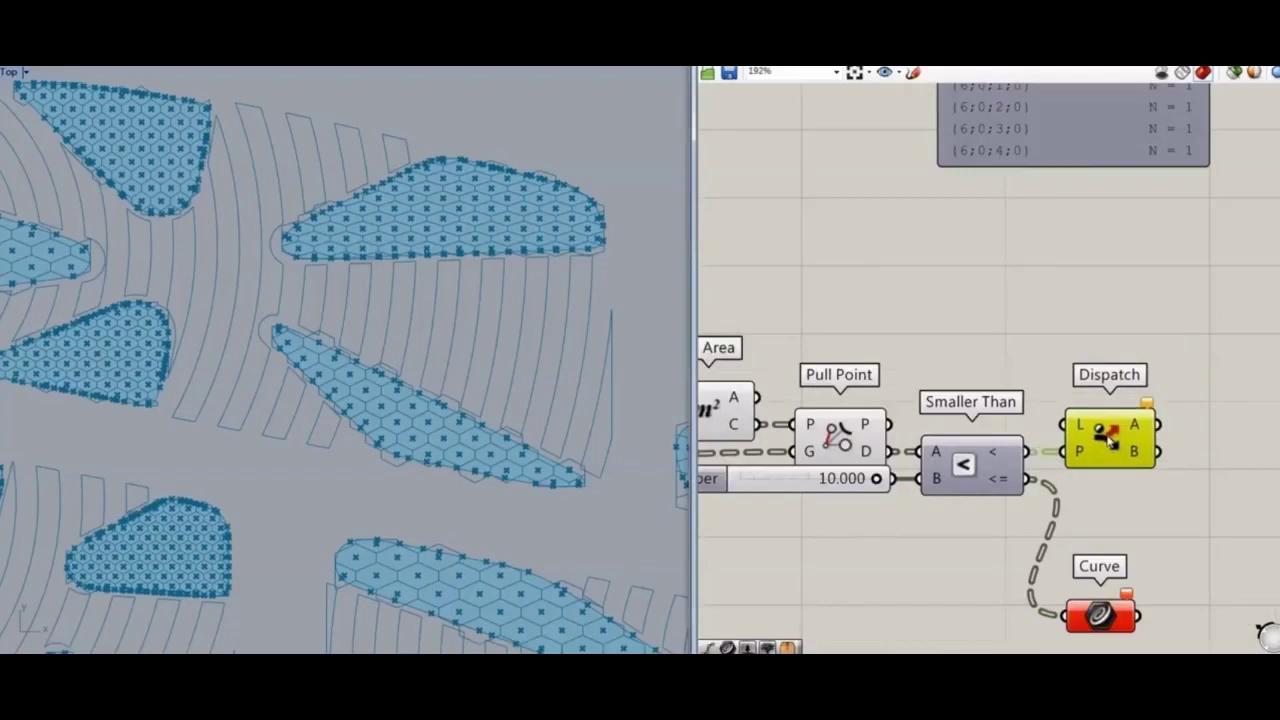
{"action": "left_click_drag", "start_coordinate": [1088, 634], "coordinate": [1217, 467]}
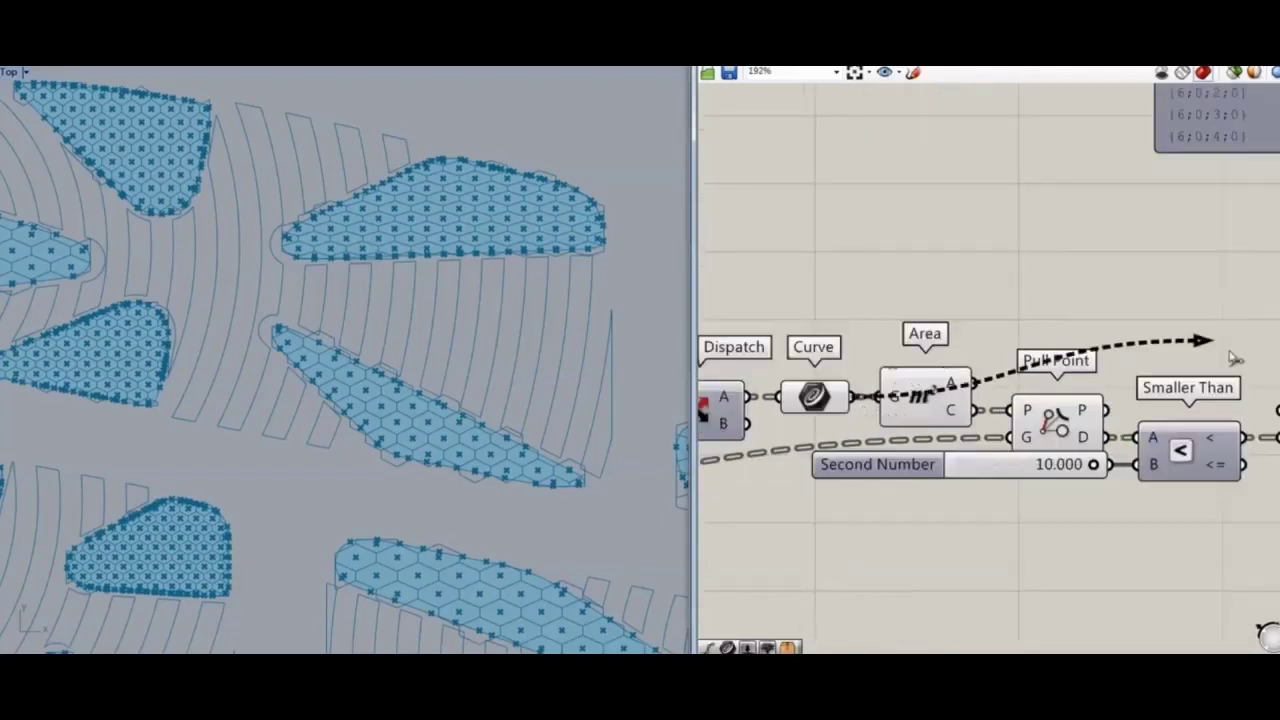
{"action": "left_click_drag", "start_coordinate": [1230, 353], "coordinate": [1262, 409]}
Hide the previews of the sorting components except the Curve fed by Dispatch's B output, and set the distance threshold slider to 1.000
{"action": "scroll", "coordinate": [1226, 508], "scroll_direction": "down", "scroll_amount": 4}
{"action": "right_click_drag", "start_coordinate": [1226, 508], "coordinate": [939, 441]}
{"action": "left_click_drag", "start_coordinate": [983, 326], "coordinate": [714, 478]}
{"action": "key", "text": "ctrl+q"}
{"action": "left_click", "coordinate": [1050, 402]}
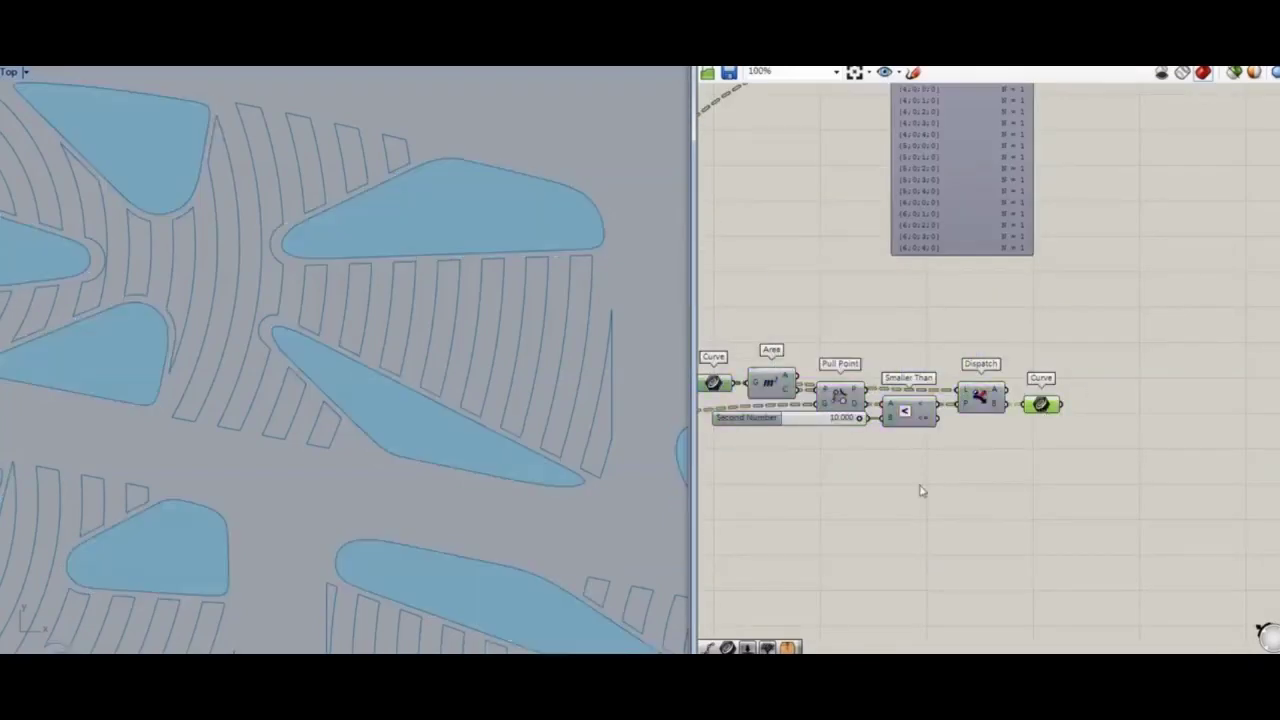
{"action": "right_click_drag", "start_coordinate": [922, 491], "coordinate": [1043, 461]}
{"action": "left_click_drag", "start_coordinate": [943, 397], "coordinate": [922, 398]}
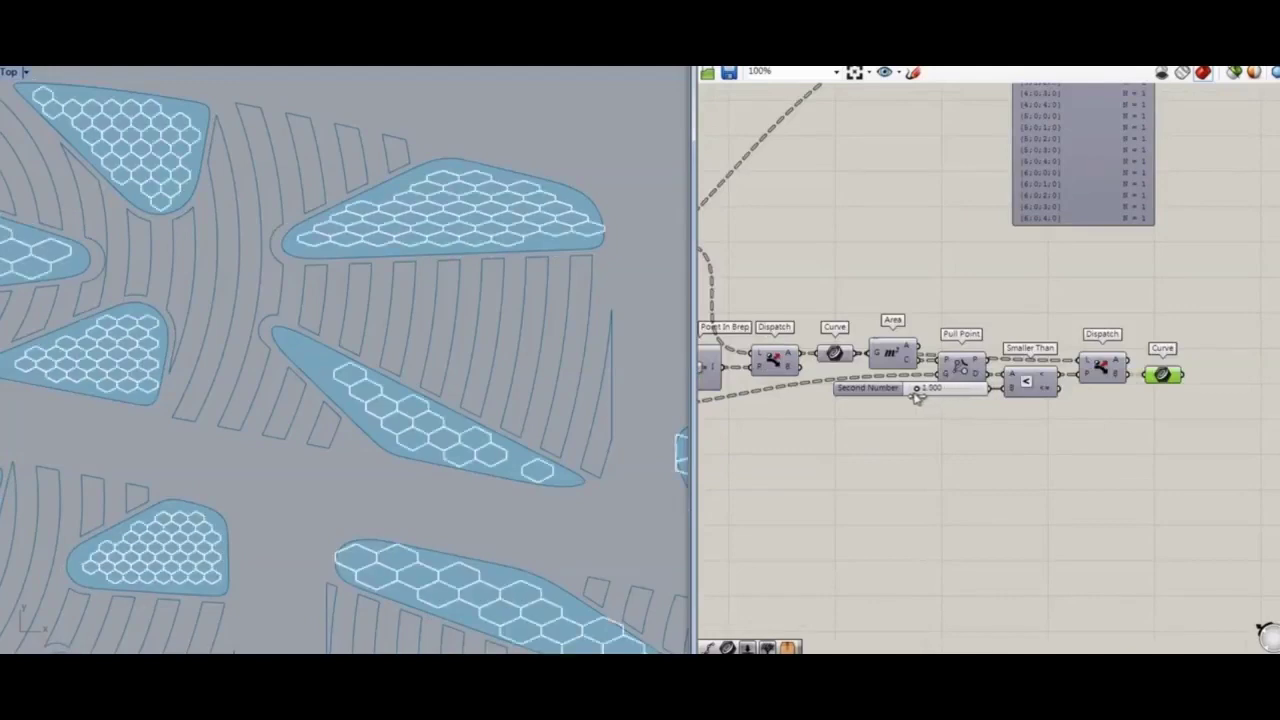
Examine the remaining hexagon cells inside the smoothed outlines across the panels
{"action": "scroll", "coordinate": [450, 400], "scroll_direction": "down", "scroll_amount": 5}
{"action": "scroll", "coordinate": [338, 446], "scroll_direction": "up", "scroll_amount": 10}
{"action": "scroll", "coordinate": [357, 460], "scroll_direction": "down", "scroll_amount": 6}
{"action": "right_click_drag", "start_coordinate": [455, 454], "coordinate": [220, 426]}
{"action": "right_click_drag", "start_coordinate": [600, 460], "coordinate": [254, 421]}
{"action": "right_click_drag", "start_coordinate": [640, 445], "coordinate": [255, 443]}
{"action": "scroll", "coordinate": [563, 491], "scroll_direction": "down", "scroll_amount": 6}
{"action": "right_click_drag", "start_coordinate": [590, 480], "coordinate": [300, 385]}
{"action": "right_click_drag", "start_coordinate": [610, 455], "coordinate": [215, 430]}
{"action": "scroll", "coordinate": [460, 447], "scroll_direction": "up", "scroll_amount": 5}
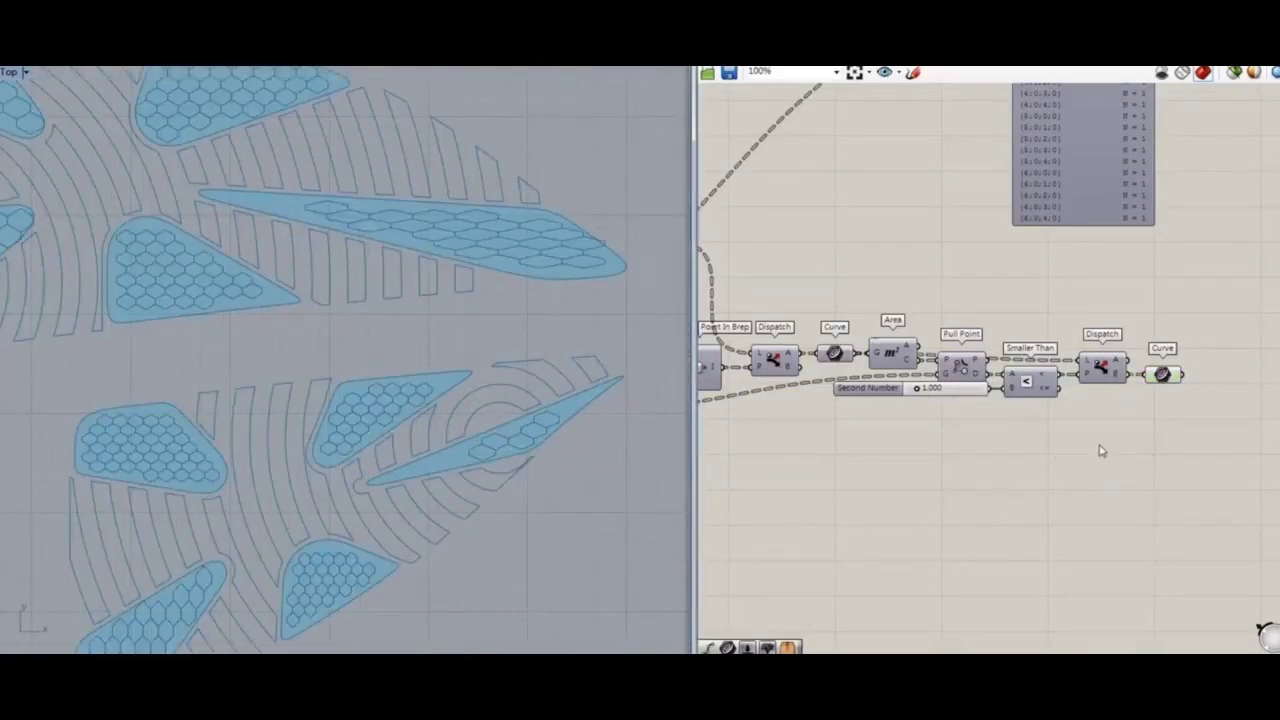
Connect the Param Viewer to the filtered cell Curve parameter and examine its data tree
{"action": "right_click_drag", "start_coordinate": [1120, 349], "coordinate": [952, 461]}
{"action": "left_click_drag", "start_coordinate": [933, 332], "coordinate": [1181, 563]}
{"action": "scroll", "coordinate": [1114, 512], "scroll_direction": "up", "scroll_amount": 4}
{"action": "left_click_drag", "start_coordinate": [952, 471], "coordinate": [1081, 264]}
Add an Area component that measures the surfaces from Offset Surface's output
{"action": "right_click_drag", "start_coordinate": [1098, 400], "coordinate": [936, 95]}
{"action": "right_click_drag", "start_coordinate": [740, 600], "coordinate": [959, 197]}
{"action": "right_click_drag", "start_coordinate": [917, 434], "coordinate": [1126, 292]}
{"action": "right_click_drag", "start_coordinate": [957, 381], "coordinate": [1086, 350]}
{"action": "scroll", "coordinate": [926, 360], "scroll_direction": "down", "scroll_amount": 3}
{"action": "right_click_drag", "start_coordinate": [926, 325], "coordinate": [1279, 365]}
{"action": "left_click_drag", "start_coordinate": [880, 342], "coordinate": [868, 383]}
{"action": "double_click", "coordinate": [871, 452]}
{"action": "type", "text": "area"}
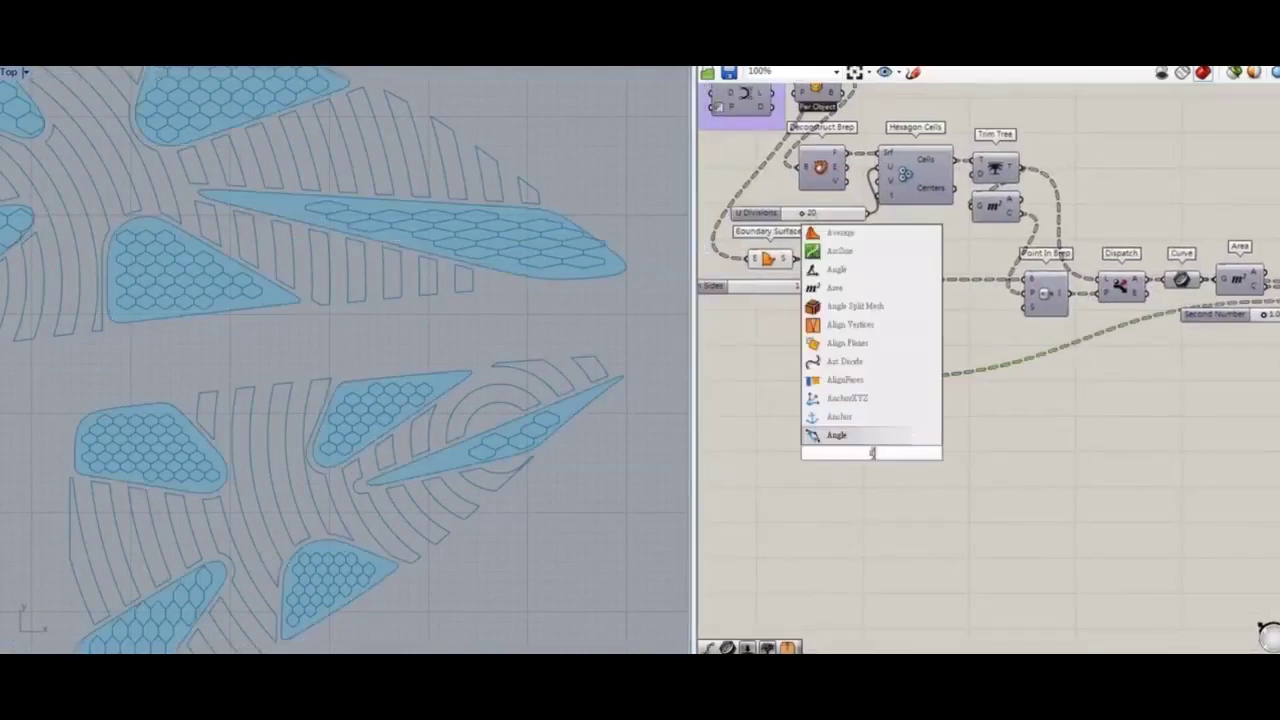
{"action": "key", "text": "Return"}
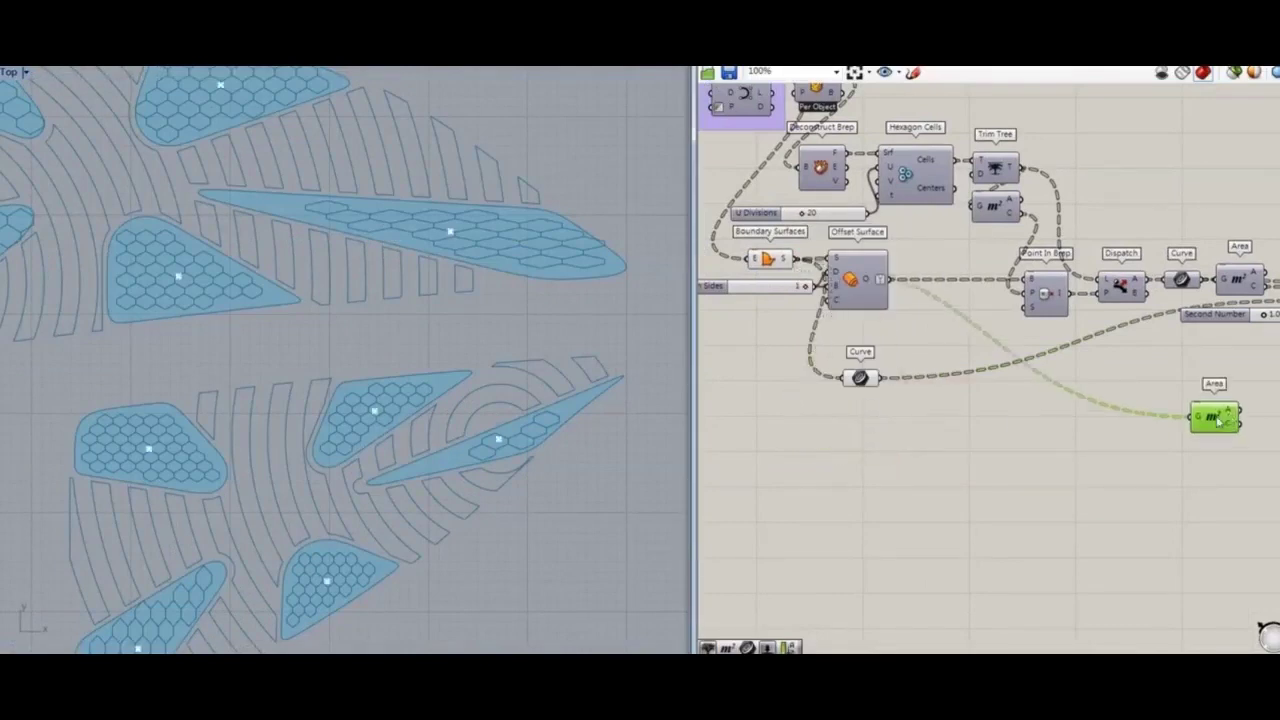
Move the new Area component below the Pull Point and Smaller Than components
{"action": "right_click_drag", "start_coordinate": [1219, 421], "coordinate": [934, 456]}
{"action": "left_click_drag", "start_coordinate": [921, 459], "coordinate": [1050, 439]}
{"action": "right_click_drag", "start_coordinate": [1050, 439], "coordinate": [836, 401]}
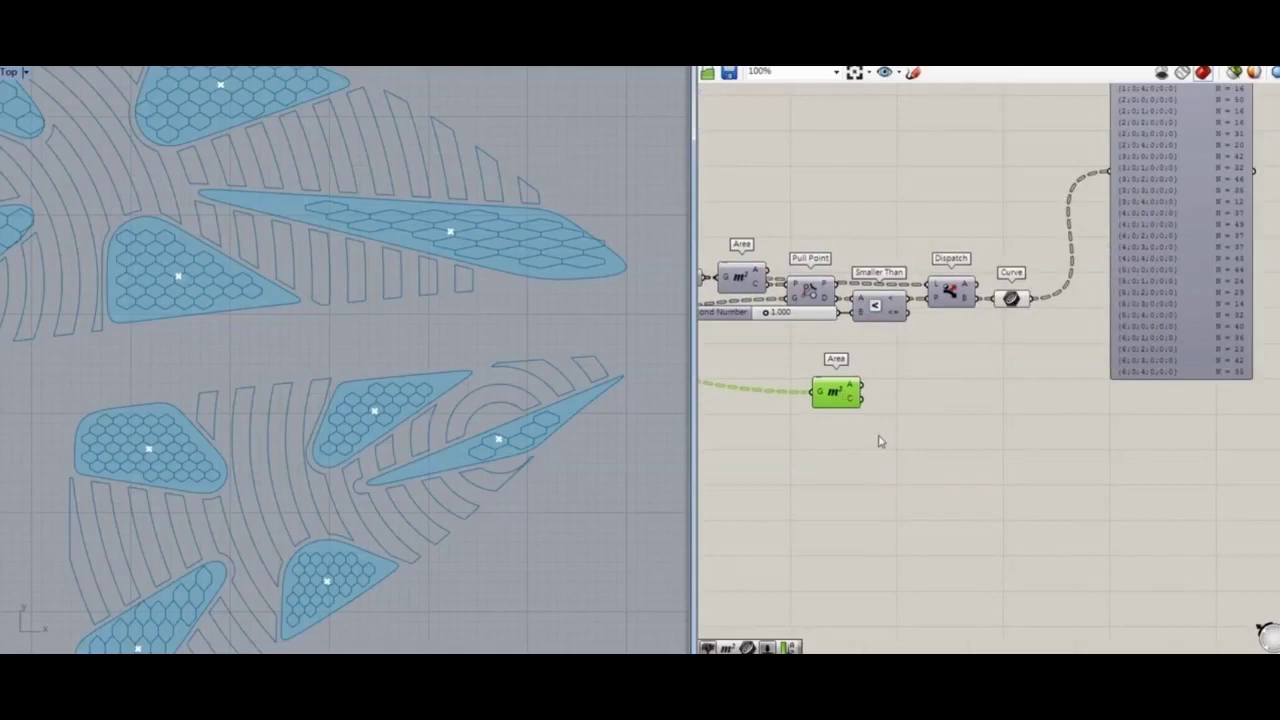
{"action": "right_click_drag", "start_coordinate": [508, 446], "coordinate": [481, 466]}
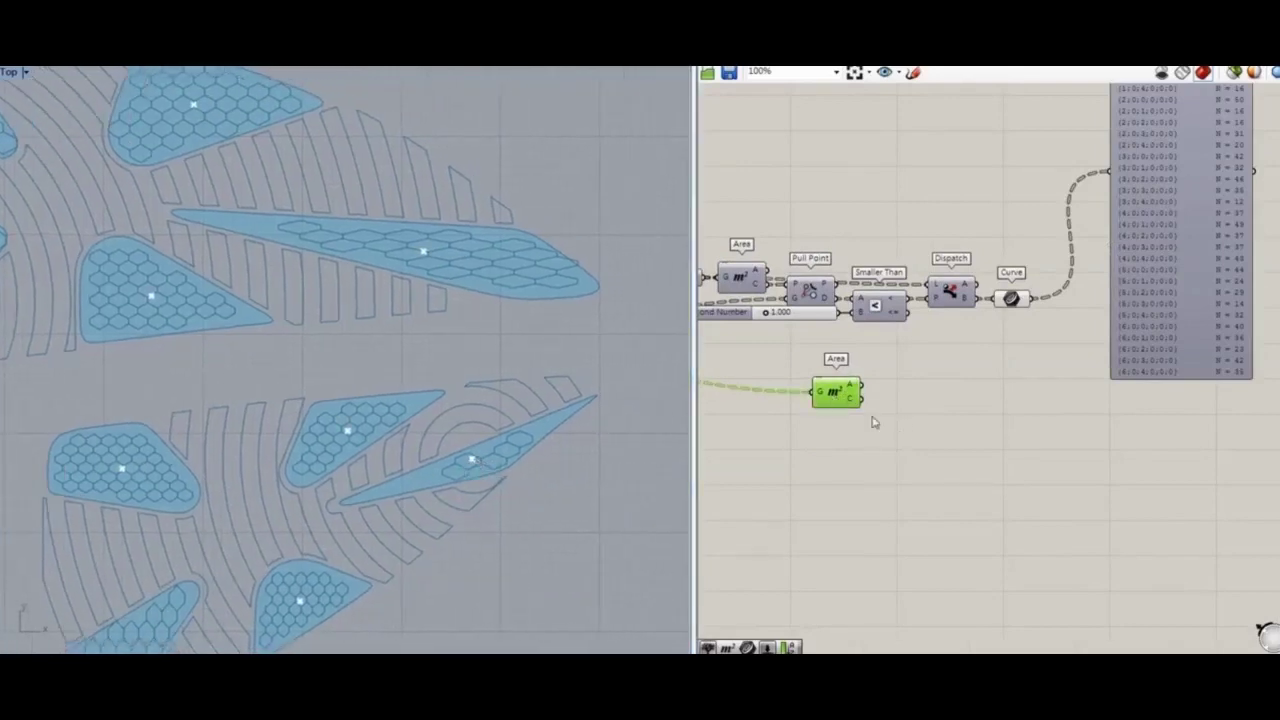
{"action": "left_click_drag", "start_coordinate": [840, 398], "coordinate": [797, 393]}
{"action": "left_click", "coordinate": [845, 427]}
{"action": "right_click_drag", "start_coordinate": [845, 431], "coordinate": [901, 421]}
{"action": "double_click", "coordinate": [933, 400]}
{"action": "key", "text": "Escape"}
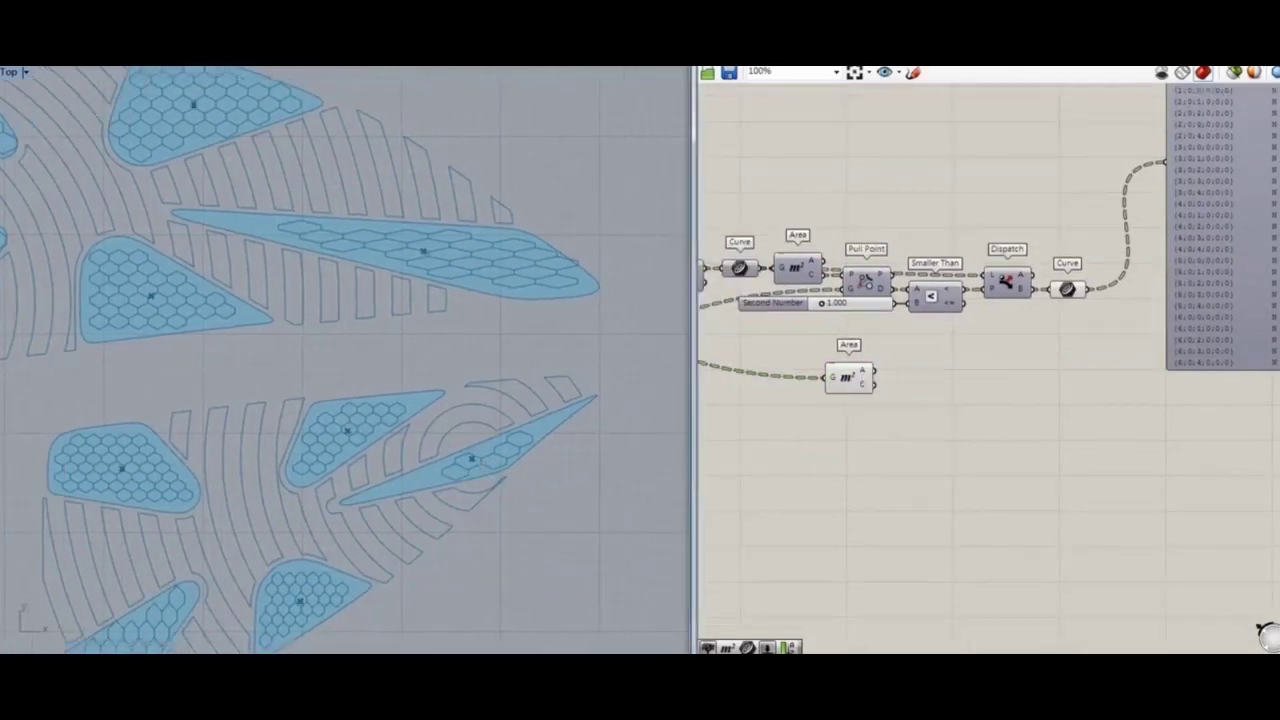
Flatten the Area component's area output and connect a panel that lists the values
{"action": "left_click", "coordinate": [957, 408]}
{"action": "left_click_drag", "start_coordinate": [875, 371], "coordinate": [911, 413]}
{"action": "right_click", "coordinate": [863, 371]}
{"action": "left_click", "coordinate": [888, 436]}
{"action": "left_click_drag", "start_coordinate": [954, 405], "coordinate": [958, 606]}
Add a Remap Numbers component beside Area and connect the flattened area values to its value input
{"action": "double_click", "coordinate": [969, 405]}
{"action": "type", "text": "remap"}
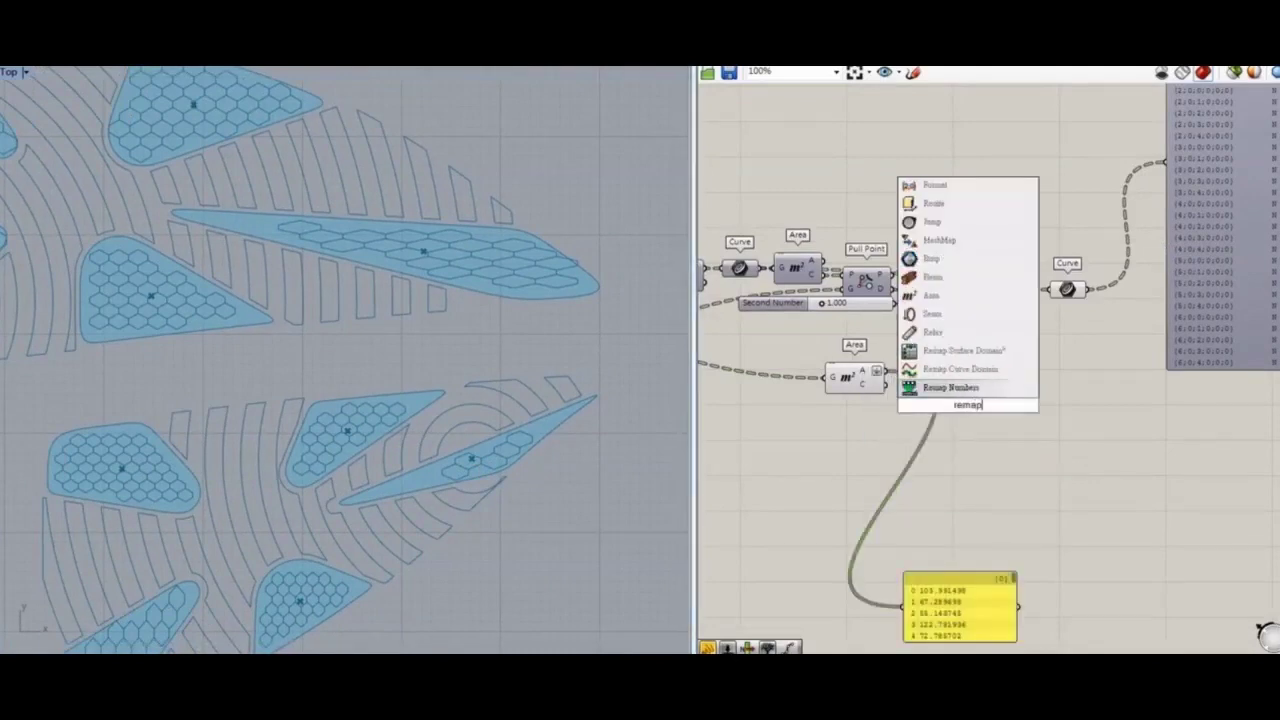
{"action": "left_click", "coordinate": [980, 388]}
{"action": "scroll", "coordinate": [917, 411], "scroll_direction": "up", "scroll_amount": 2}
{"action": "left_click_drag", "start_coordinate": [866, 347], "coordinate": [968, 381]}
{"action": "left_click_drag", "start_coordinate": [1010, 405], "coordinate": [1008, 372]}
{"action": "left_click_drag", "start_coordinate": [803, 368], "coordinate": [780, 368]}
{"action": "left_click_drag", "start_coordinate": [1003, 376], "coordinate": [1046, 385]}
Add a Bounds component on the area values and connect it to Remap Numbers' source domain
{"action": "double_click", "coordinate": [988, 488]}
{"action": "type", "text": "bound"}
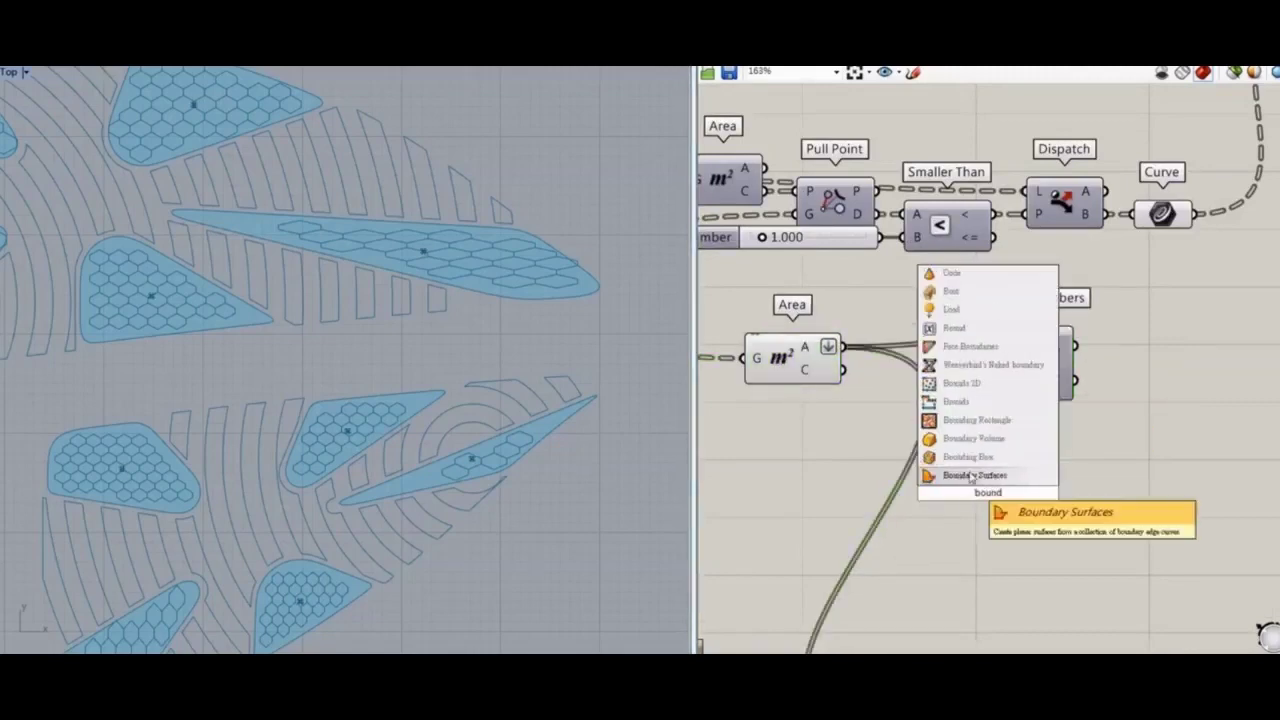
{"action": "left_click", "coordinate": [975, 402]}
{"action": "left_click_drag", "start_coordinate": [981, 483], "coordinate": [908, 404]}
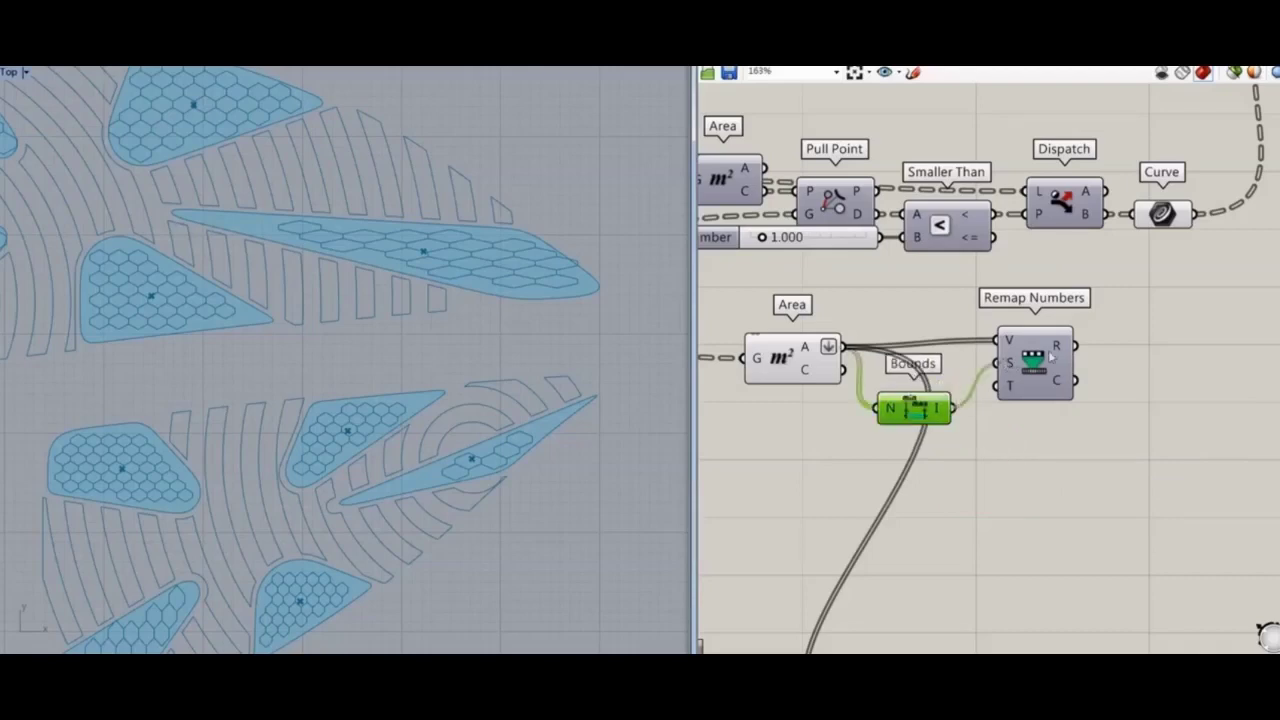
{"action": "left_click_drag", "start_coordinate": [1052, 356], "coordinate": [1045, 356]}
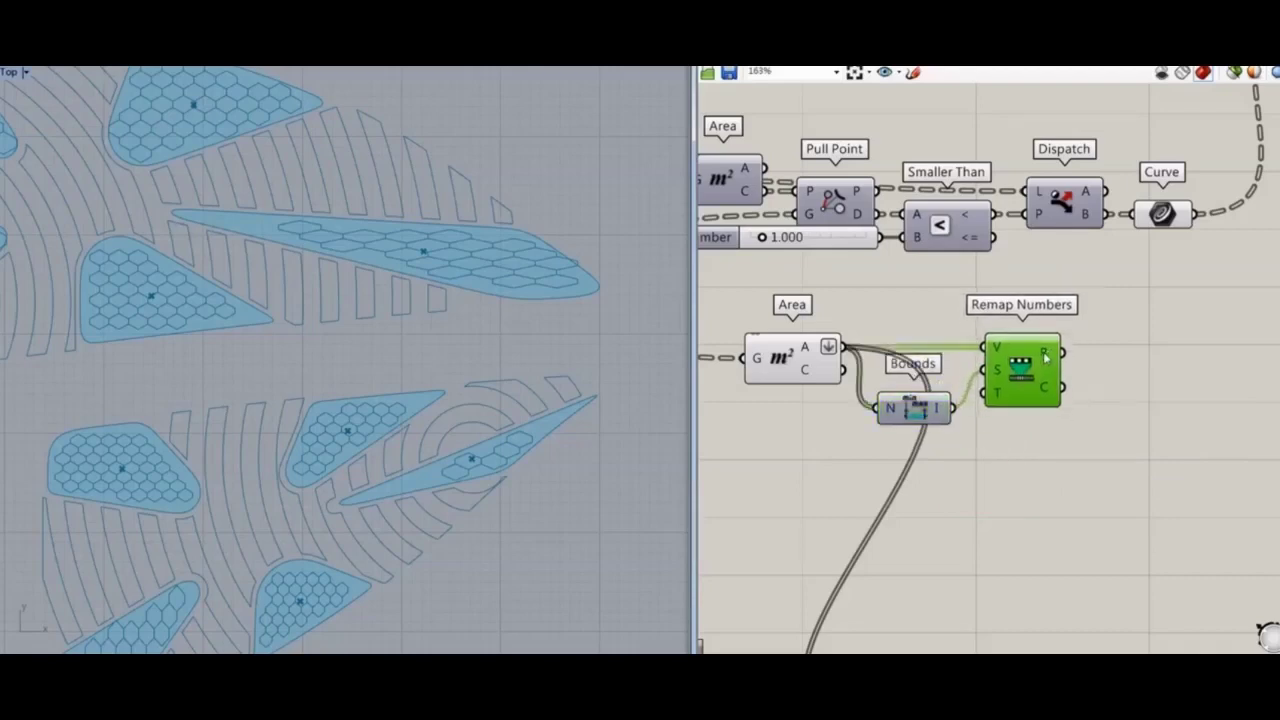
Add a Construct Domain component and connect it to Remap Numbers' target domain
{"action": "double_click", "coordinate": [985, 545]}
{"action": "type", "text": "domain"}
{"action": "left_click", "coordinate": [940, 334]}
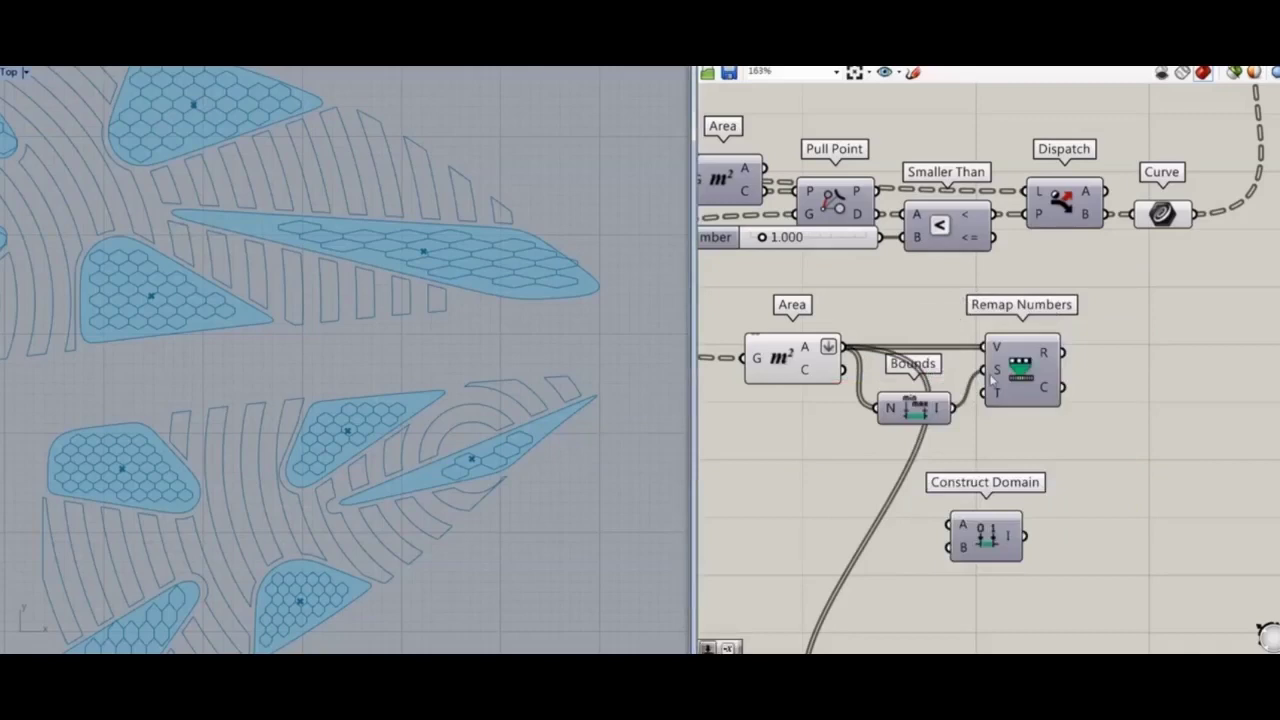
{"action": "left_click_drag", "start_coordinate": [1000, 547], "coordinate": [929, 491]}
{"action": "right_click_drag", "start_coordinate": [751, 504], "coordinate": [865, 471]}
Add sliders for the constructed domain, with the start at 0.65 and the end at 0.95
{"action": "double_click", "coordinate": [865, 471]}
{"action": "type", "text": "0.75"}
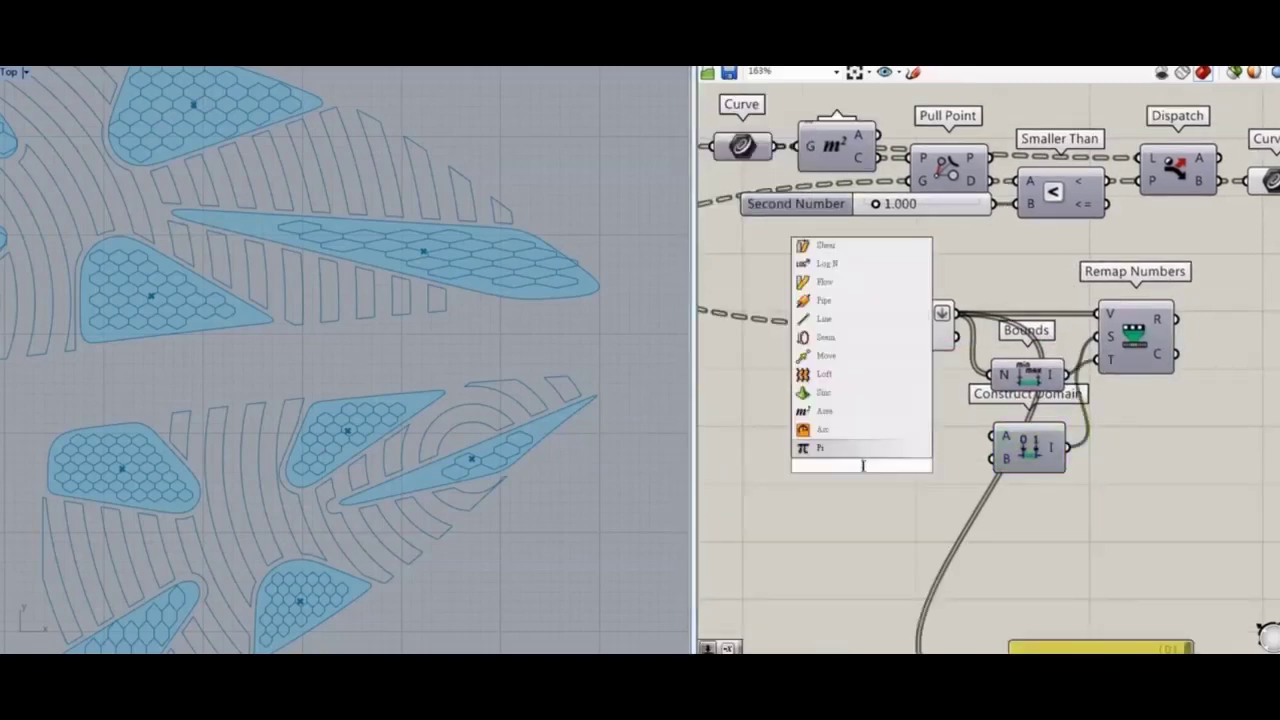
{"action": "key", "text": "Return"}
{"action": "double_click", "coordinate": [875, 504]}
{"action": "type", "text": "0.95"}
{"action": "key", "text": "Return"}
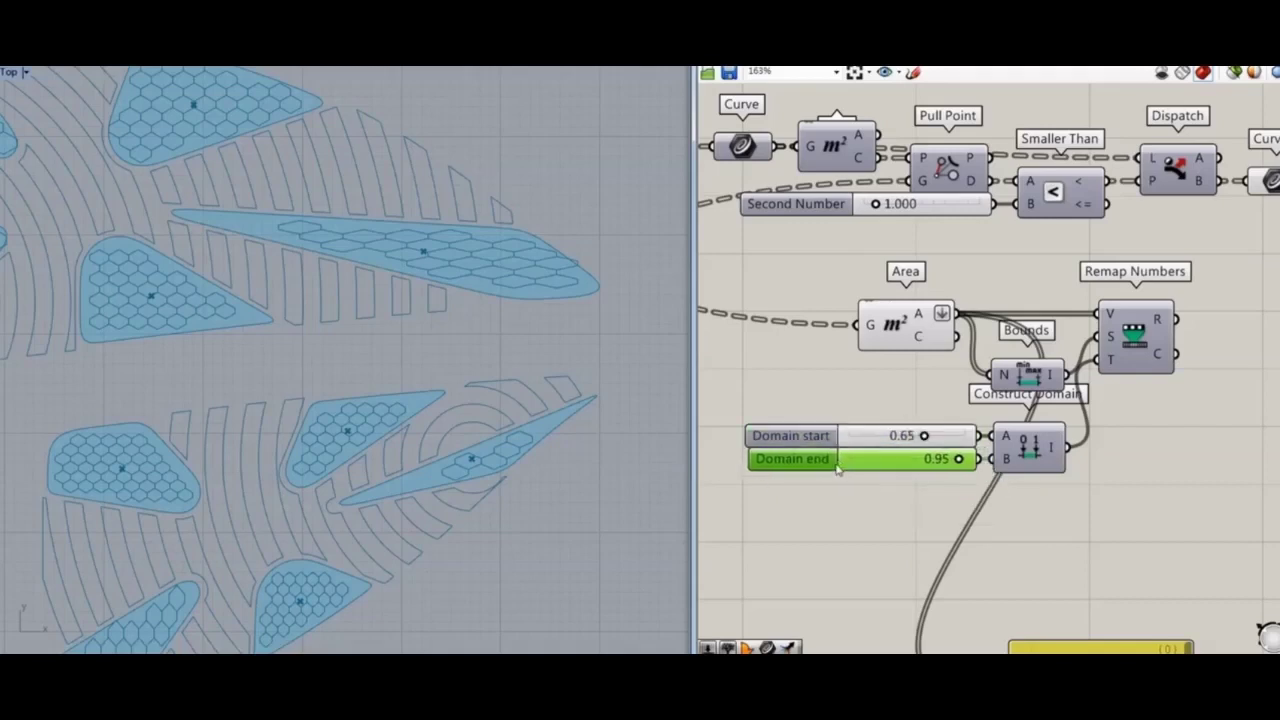
Graft the remapped values output and check its branches in the Param Viewer
{"action": "right_click_drag", "start_coordinate": [1000, 400], "coordinate": [834, 428]}
{"action": "scroll", "coordinate": [1030, 551], "scroll_direction": "down", "scroll_amount": 3}
{"action": "scroll", "coordinate": [878, 318], "scroll_direction": "up", "scroll_amount": 2}
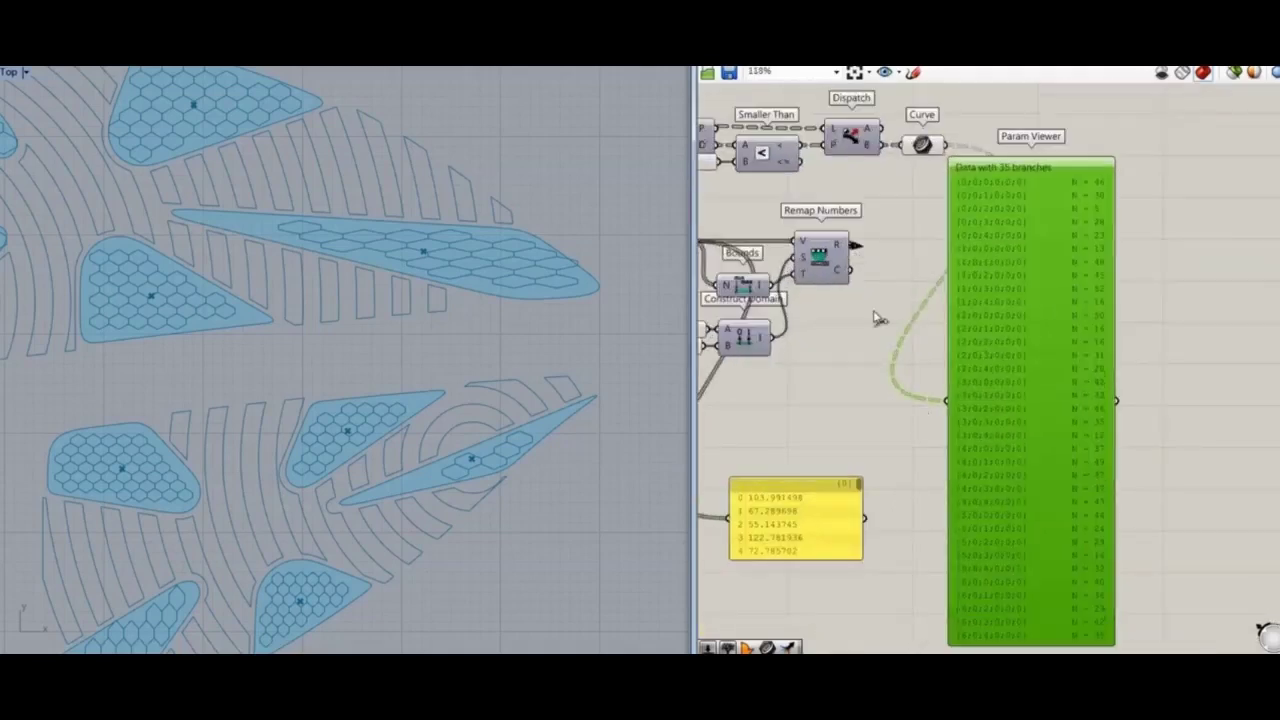
{"action": "left_click_drag", "start_coordinate": [874, 312], "coordinate": [946, 401]}
{"action": "right_click", "coordinate": [848, 265]}
{"action": "left_click", "coordinate": [870, 320]}
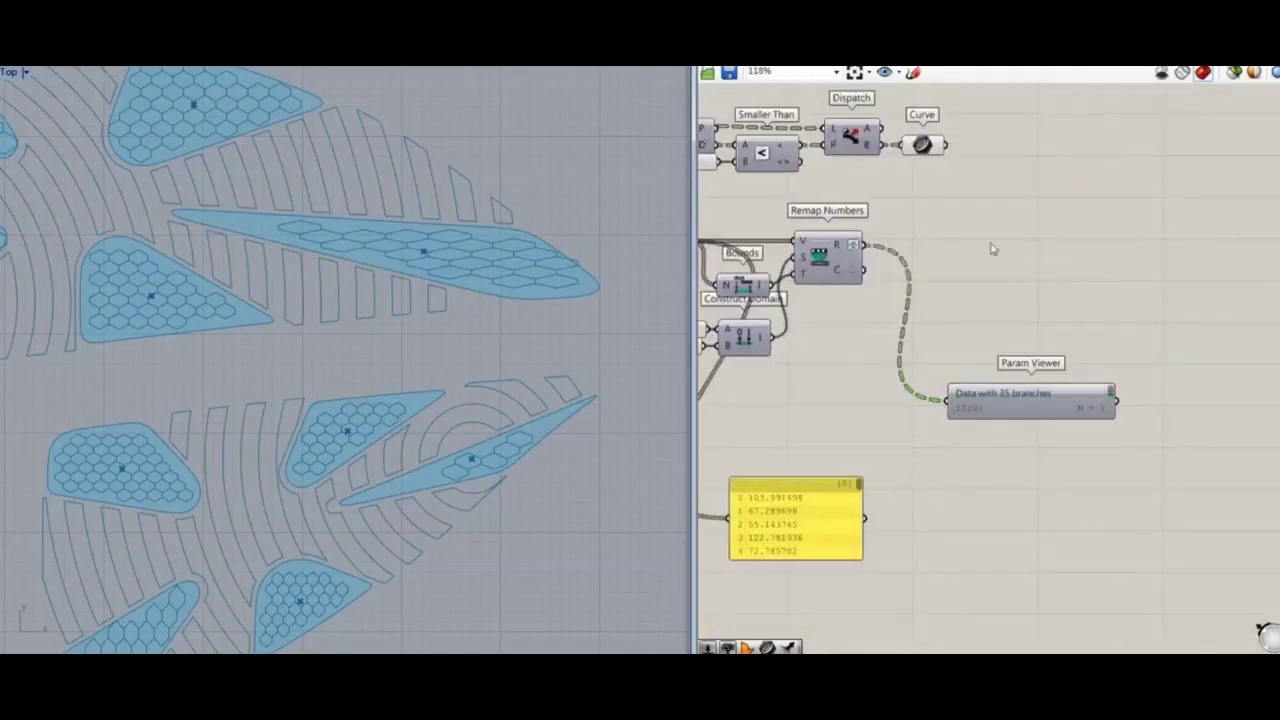
Add an Area component for the filtered cell Curve and move the Param Viewer out of the way
{"action": "right_click_drag", "start_coordinate": [991, 249], "coordinate": [999, 462]}
{"action": "double_click", "coordinate": [1058, 311]}
{"action": "type", "text": "area"}
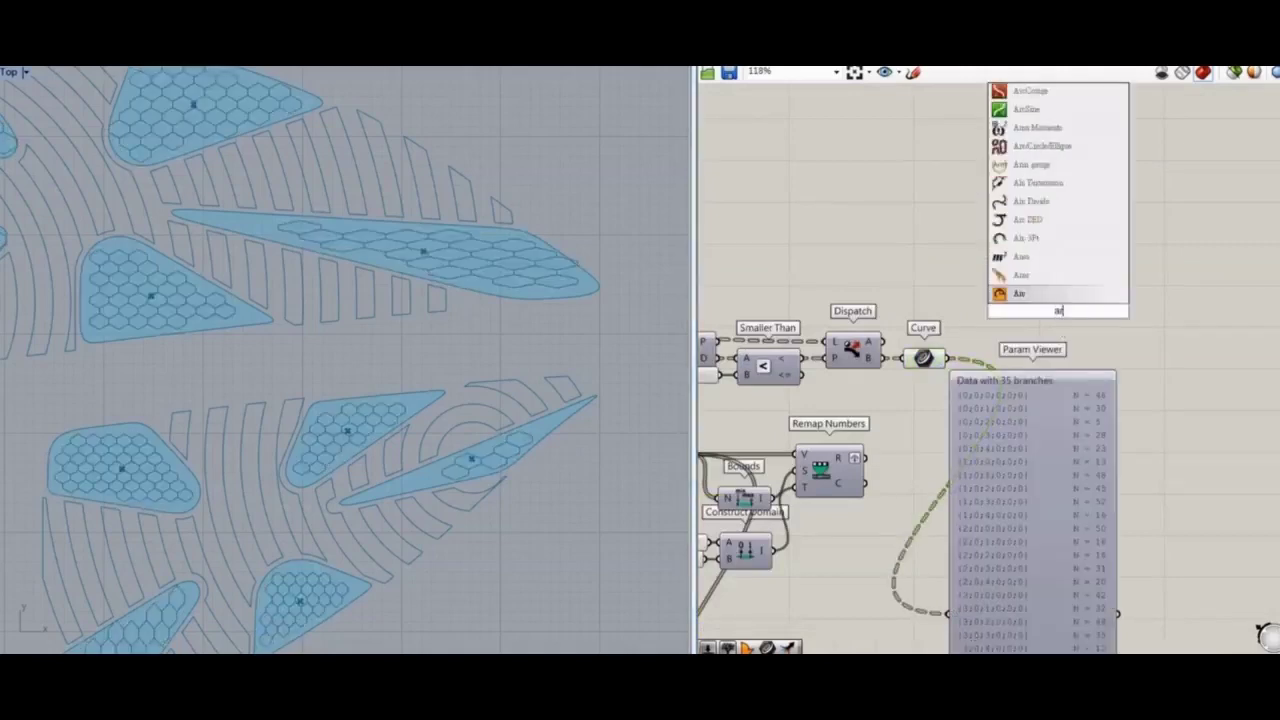
{"action": "left_click", "coordinate": [1040, 297]}
{"action": "left_click_drag", "start_coordinate": [947, 358], "coordinate": [979, 316]}
{"action": "left_click_drag", "start_coordinate": [1032, 384], "coordinate": [1041, 649]}
Add a Scale component that scales the filtered cell curves about their area centroids
{"action": "double_click", "coordinate": [1109, 452]}
{"action": "type", "text": "sca"}
{"action": "left_click", "coordinate": [1070, 432]}
{"action": "left_click_drag", "start_coordinate": [1010, 298], "coordinate": [1042, 387]}
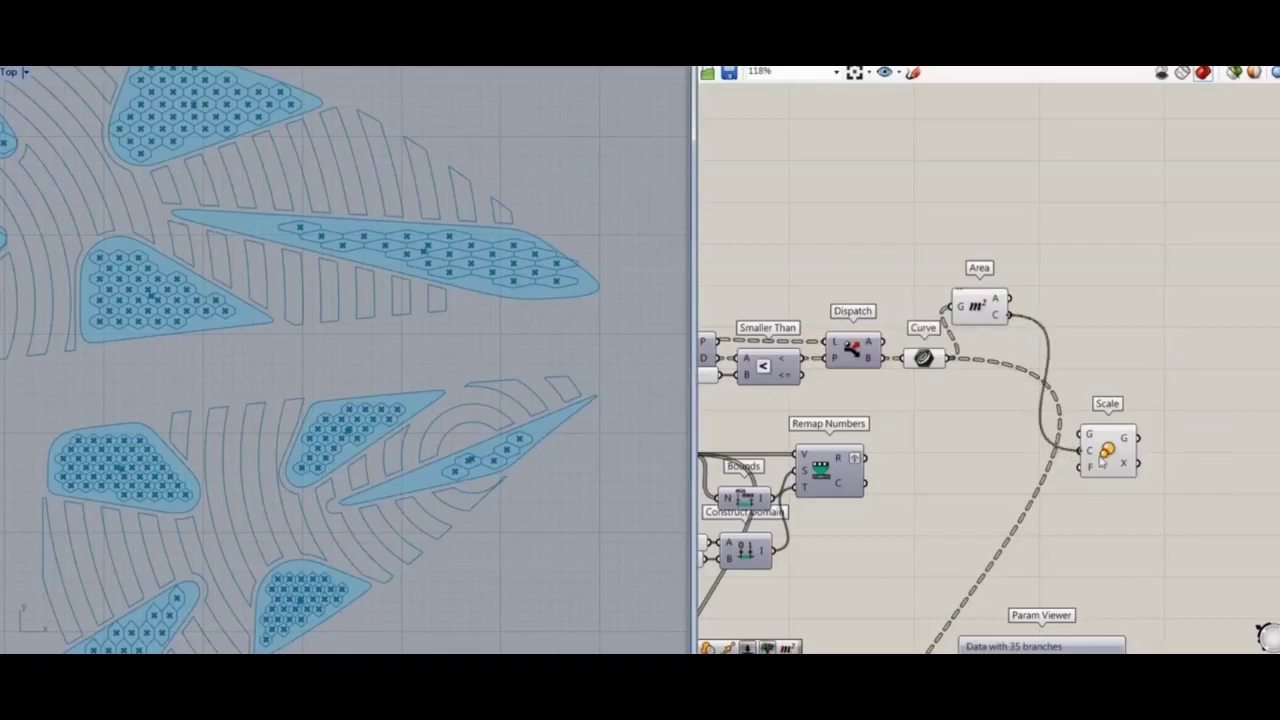
{"action": "left_click_drag", "start_coordinate": [1101, 458], "coordinate": [1021, 483]}
{"action": "right_click_drag", "start_coordinate": [975, 517], "coordinate": [941, 404]}
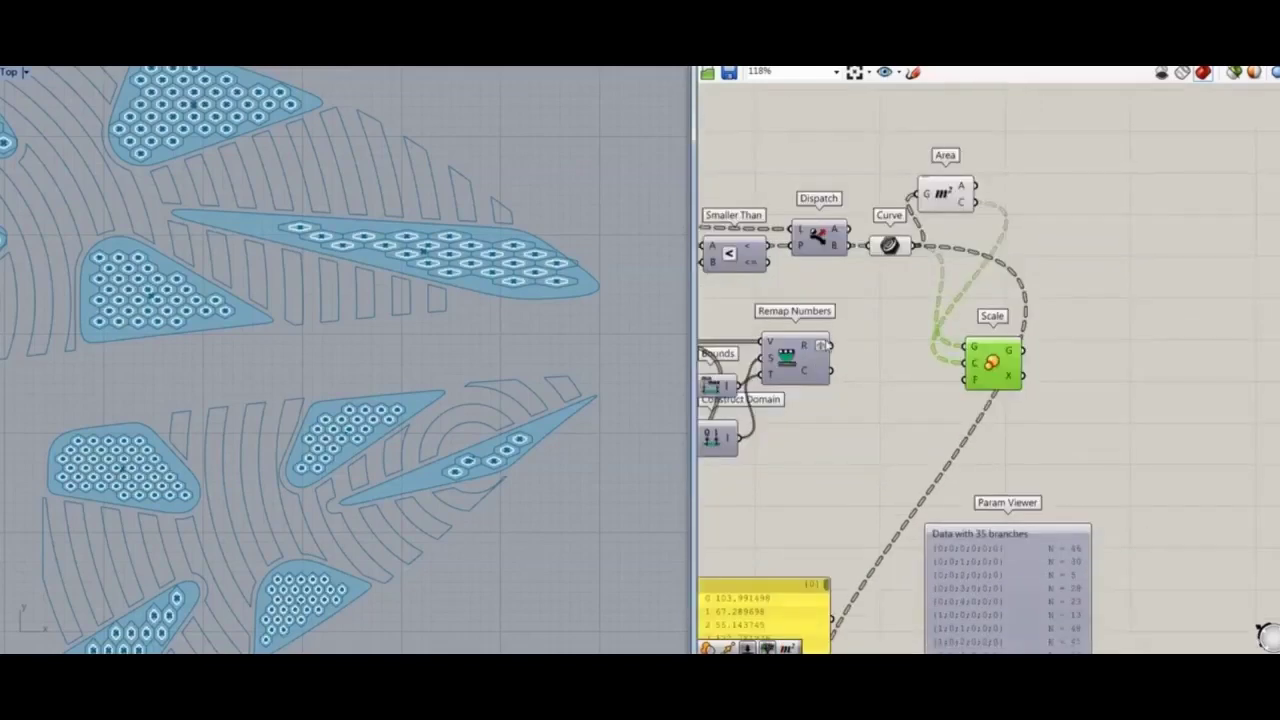
Connect the grafted remapped values to Scale's factor input and hide the cell centroid preview
{"action": "left_click_drag", "start_coordinate": [957, 380], "coordinate": [931, 341]}
{"action": "left_click_drag", "start_coordinate": [1006, 130], "coordinate": [866, 265]}
{"action": "right_click", "coordinate": [1122, 197]}
{"action": "left_click", "coordinate": [1160, 216]}
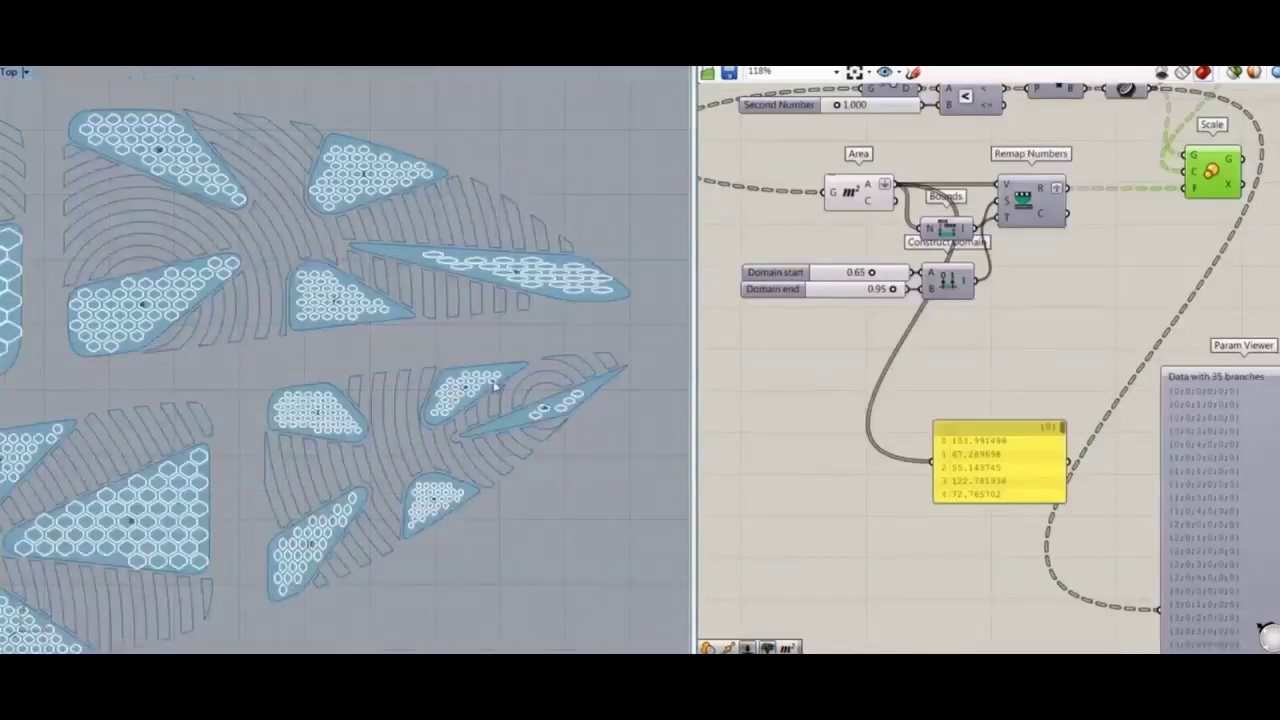
Examine the scaled hexagon cells inside the outlines across all panels
{"action": "scroll", "coordinate": [436, 324], "scroll_direction": "up", "scroll_amount": 11}
{"action": "scroll", "coordinate": [436, 324], "scroll_direction": "down", "scroll_amount": 4}
{"action": "right_click_drag", "start_coordinate": [436, 324], "coordinate": [640, 326]}
{"action": "right_click_drag", "start_coordinate": [40, 222], "coordinate": [123, 250]}
{"action": "scroll", "coordinate": [409, 334], "scroll_direction": "down", "scroll_amount": 8}
{"action": "right_click_drag", "start_coordinate": [670, 240], "coordinate": [400, 310]}
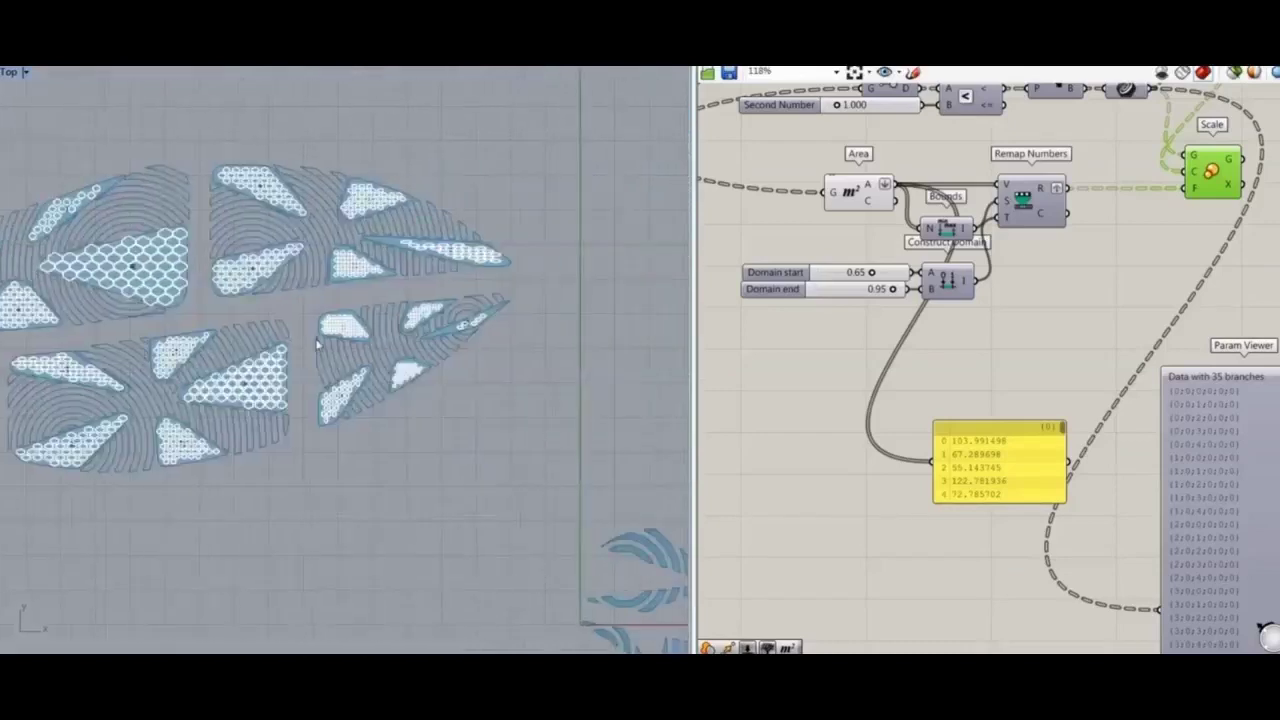
{"action": "scroll", "coordinate": [420, 312], "scroll_direction": "up", "scroll_amount": 8}
{"action": "right_click_drag", "start_coordinate": [1240, 328], "coordinate": [895, 347]}
{"action": "scroll", "coordinate": [951, 347], "scroll_direction": "down", "scroll_amount": 4}
{"action": "scroll", "coordinate": [952, 342], "scroll_direction": "up", "scroll_amount": 4}
{"action": "left_click", "coordinate": [925, 422]}
{"action": "left_click", "coordinate": [862, 204]}
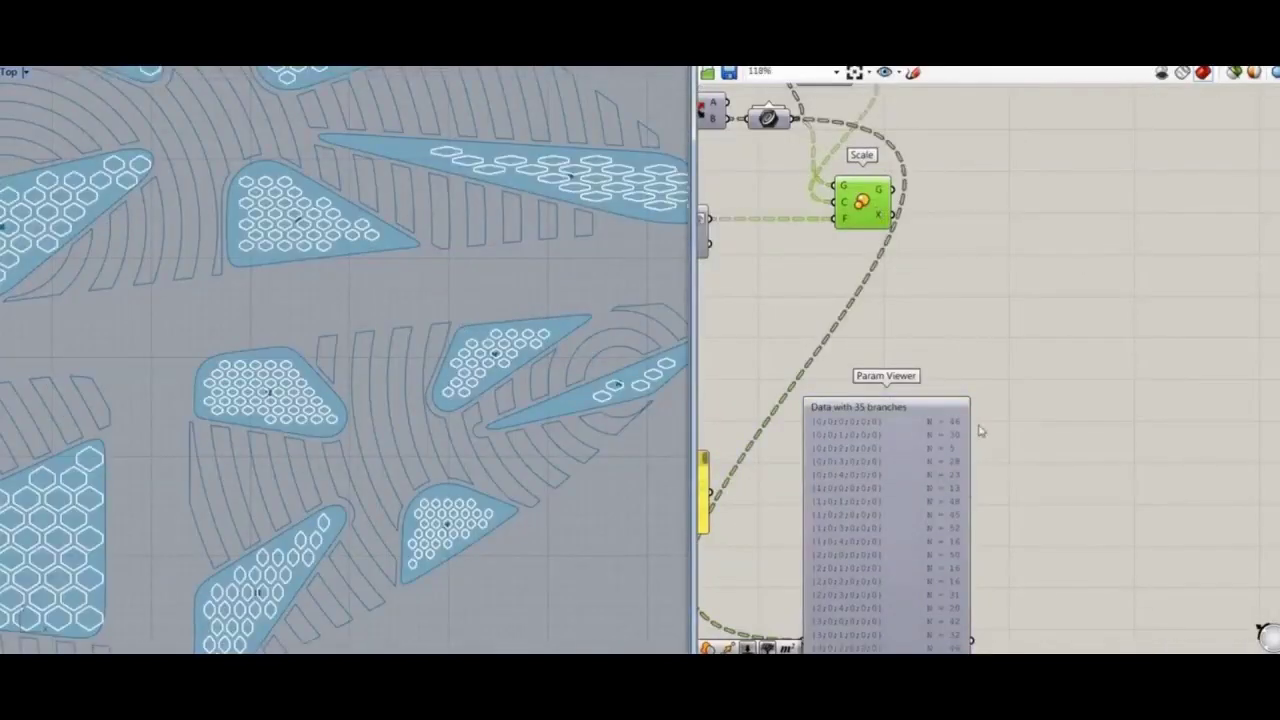
Flatten Scale's geometry output and check its data structure in the Param Viewer
{"action": "left_click", "coordinate": [952, 448]}
{"action": "right_click_drag", "start_coordinate": [936, 621], "coordinate": [952, 402]}
{"action": "left_click_drag", "start_coordinate": [952, 402], "coordinate": [957, 365]}
{"action": "right_click_drag", "start_coordinate": [1012, 174], "coordinate": [1033, 428]}
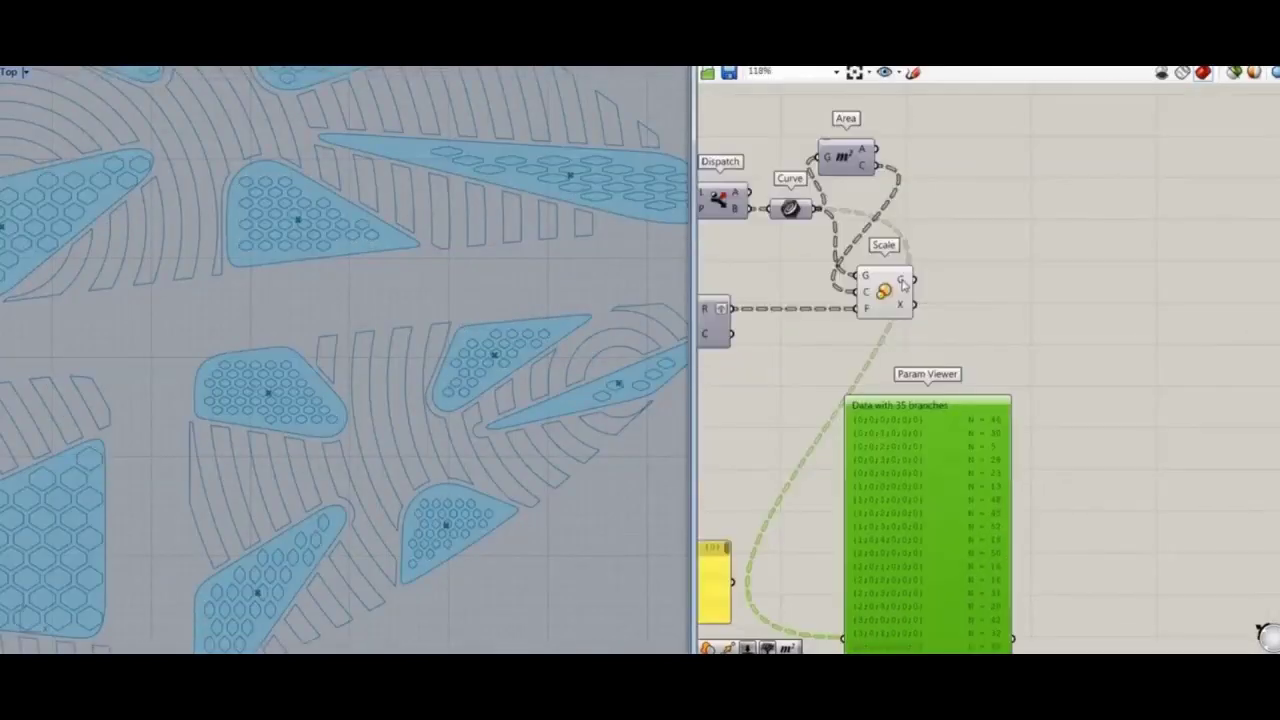
{"action": "left_click_drag", "start_coordinate": [900, 412], "coordinate": [843, 638]}
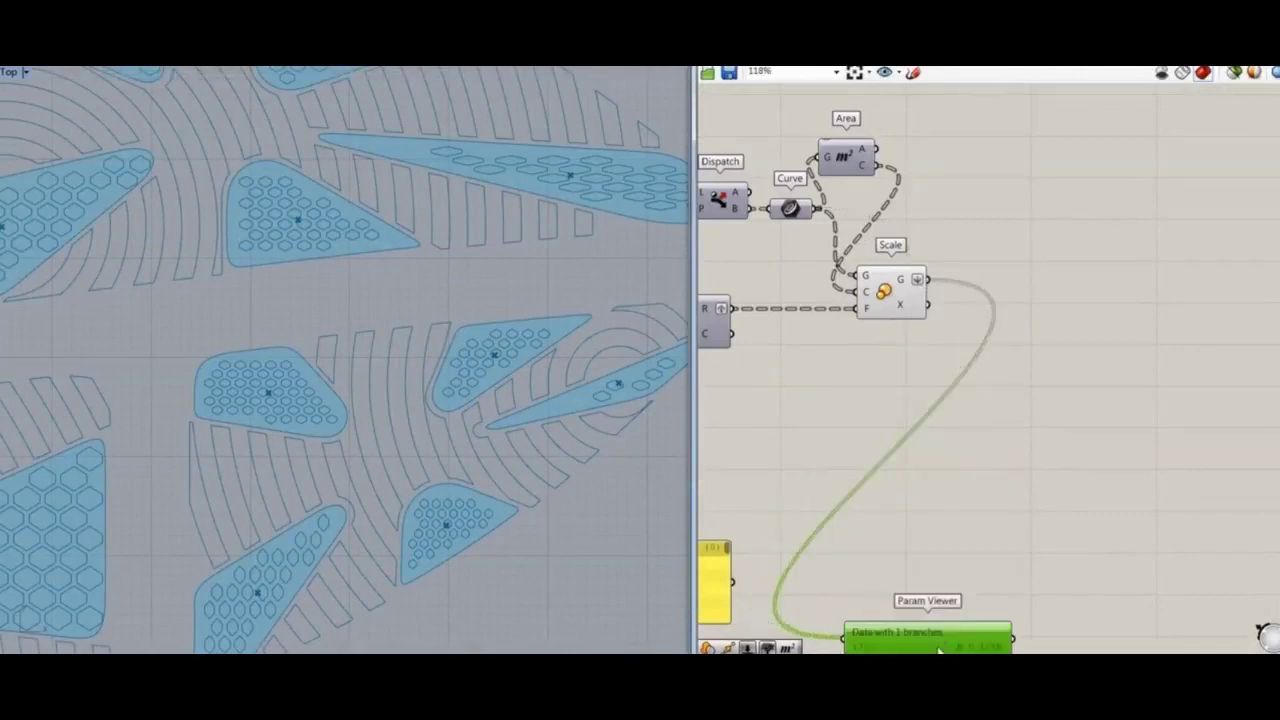
{"action": "left_click_drag", "start_coordinate": [942, 648], "coordinate": [988, 463]}
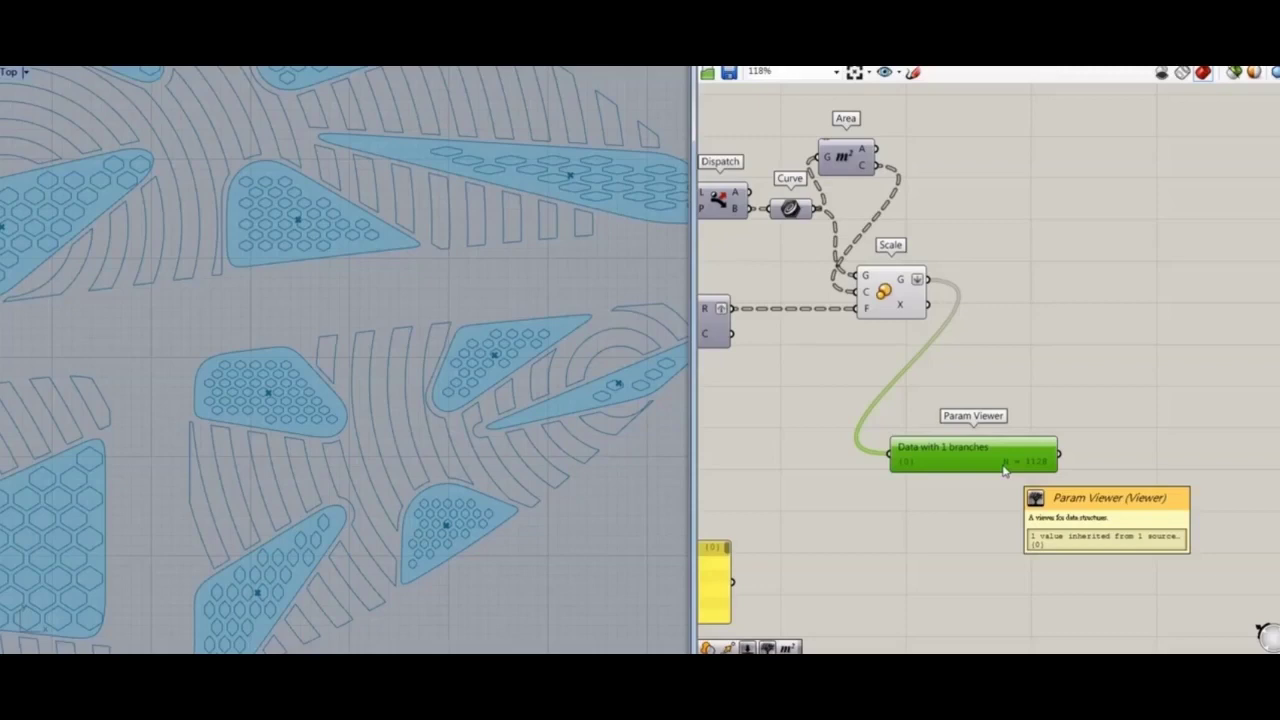
{"action": "left_click_drag", "start_coordinate": [900, 300], "coordinate": [887, 296]}
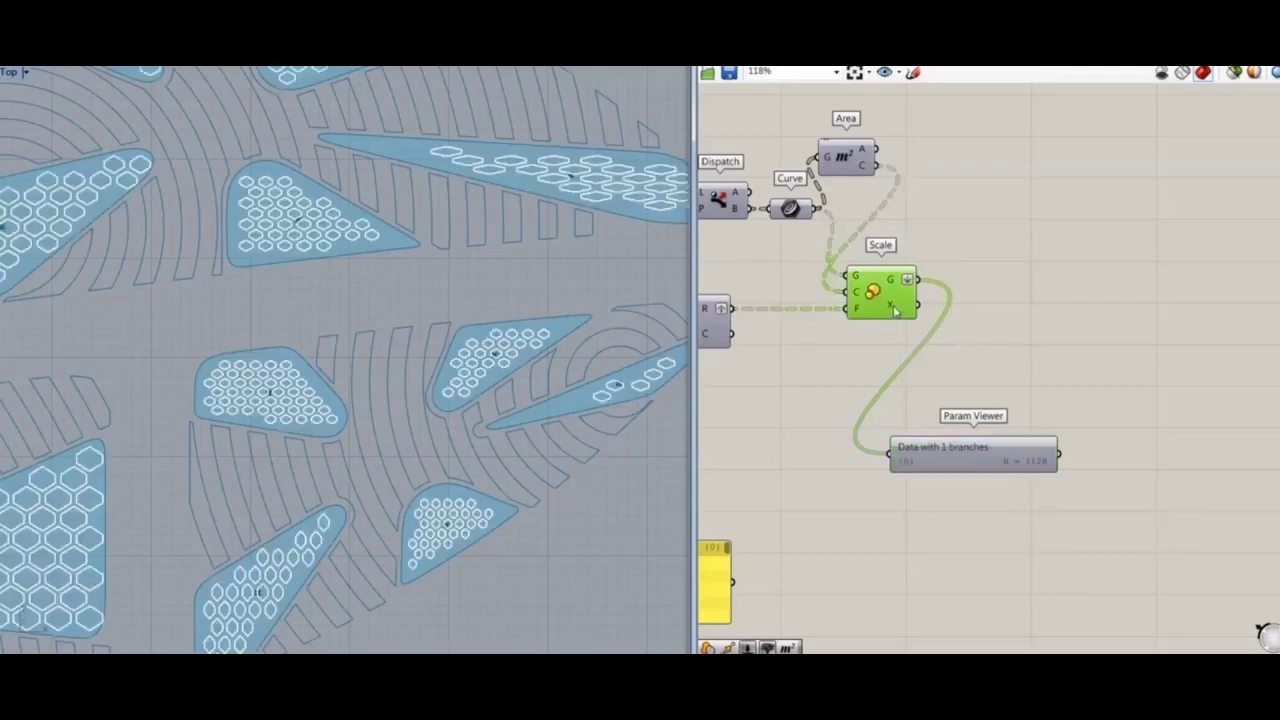
Add a Map to Surface component and connect the flattened scaled cell curves to its curve input
{"action": "double_click", "coordinate": [1030, 300]}
{"action": "type", "text": "map"}
{"action": "key", "text": "Return"}
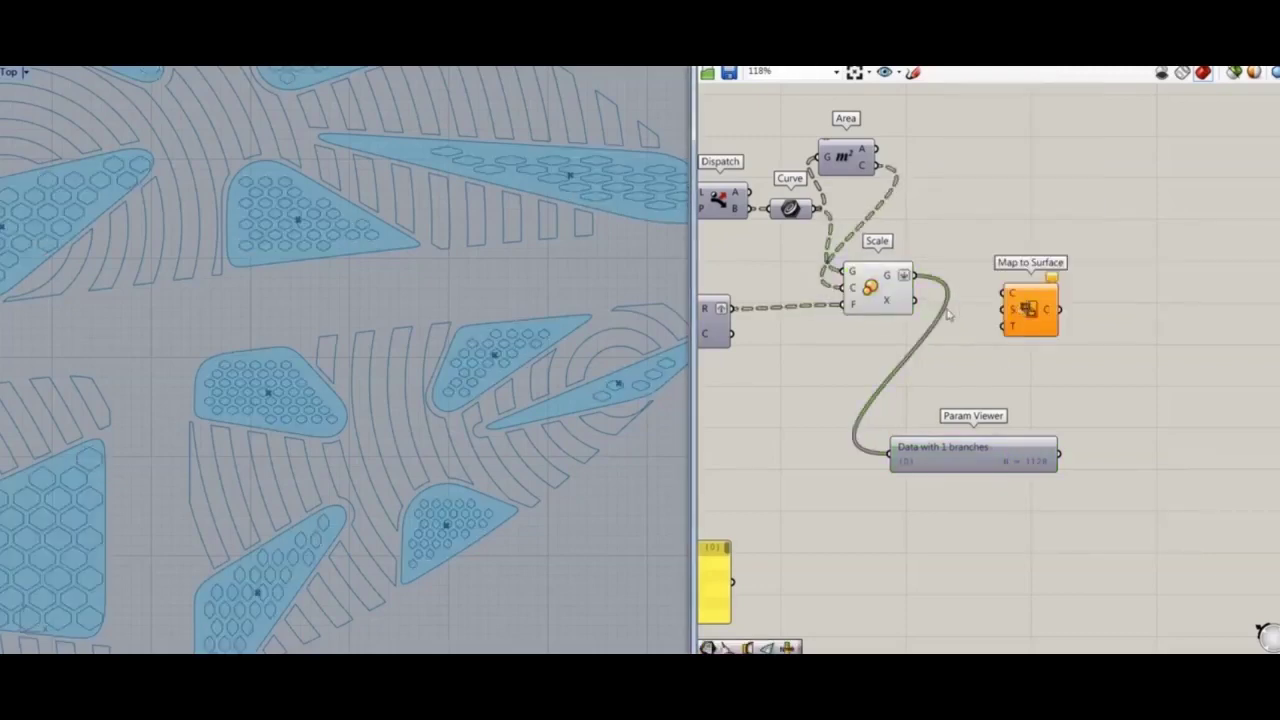
{"action": "left_click_drag", "start_coordinate": [998, 290], "coordinate": [1047, 291]}
{"action": "scroll", "coordinate": [1080, 256], "scroll_direction": "down", "scroll_amount": 4}
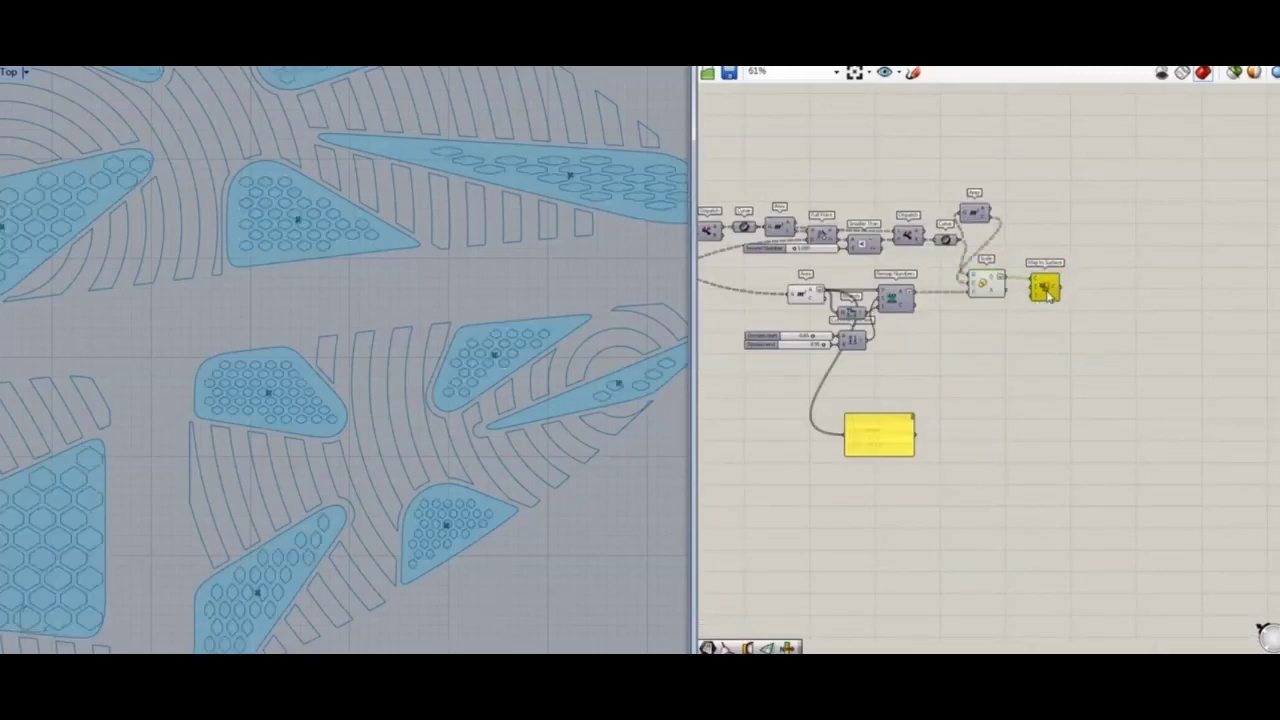
Delete the panel that lists the area values
{"action": "right_click_drag", "start_coordinate": [1045, 196], "coordinate": [1055, 285]}
{"action": "left_click", "coordinate": [877, 524]}
{"action": "key", "text": "Delete"}
Copy the source and target Surface parameters beside Map to Surface and connect the first to its source input
{"action": "right_click_drag", "start_coordinate": [959, 450], "coordinate": [946, 497]}
{"action": "scroll", "coordinate": [1026, 357], "scroll_direction": "down", "scroll_amount": 4}
{"action": "right_click_drag", "start_coordinate": [976, 292], "coordinate": [1003, 390]}
{"action": "scroll", "coordinate": [1003, 390], "scroll_direction": "up", "scroll_amount": 5}
{"action": "scroll", "coordinate": [1003, 390], "scroll_direction": "down", "scroll_amount": 4}
{"action": "scroll", "coordinate": [964, 408], "scroll_direction": "up", "scroll_amount": 5}
{"action": "key", "text": "ctrl+c"}
{"action": "key", "text": "ctrl+v"}
{"action": "left_click_drag", "start_coordinate": [794, 187], "coordinate": [1268, 690]}
{"action": "right_click_drag", "start_coordinate": [1215, 715], "coordinate": [1097, 586]}
{"action": "left_click_drag", "start_coordinate": [1195, 635], "coordinate": [1016, 532]}
{"action": "scroll", "coordinate": [1073, 535], "scroll_direction": "up", "scroll_amount": 3}
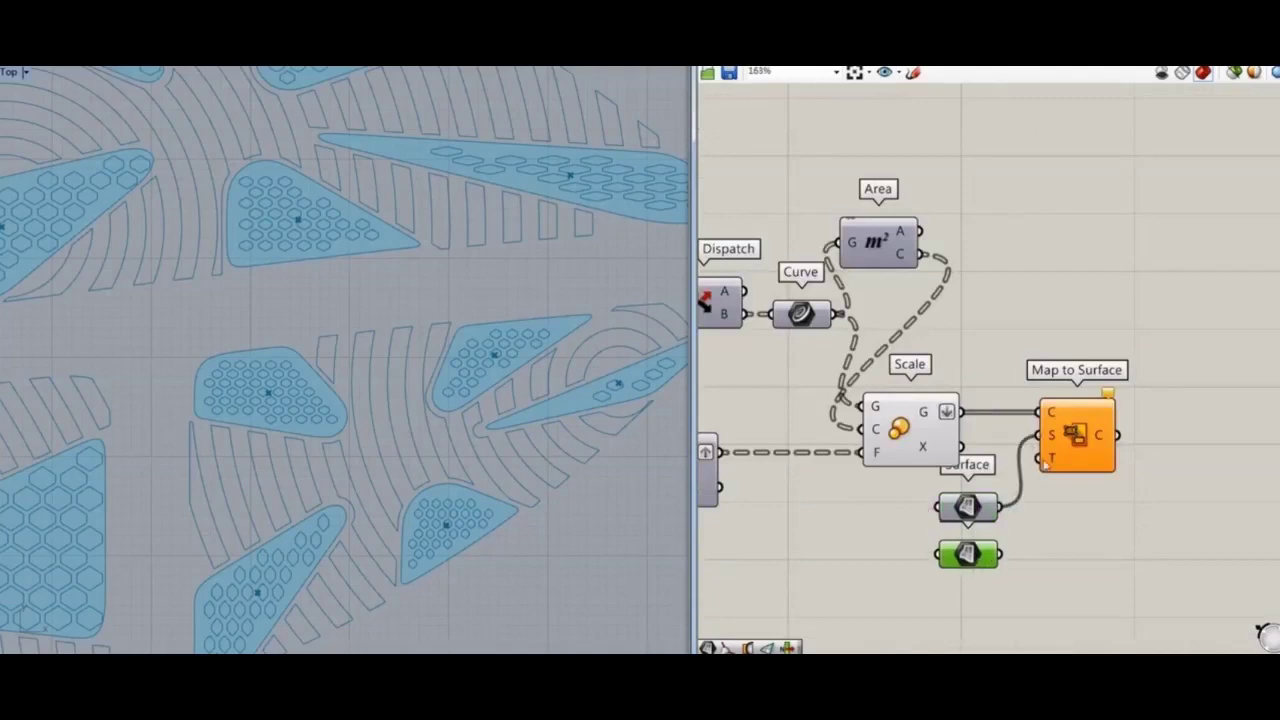
Connect the second Surface parameter to Map to Surface's target input and hide the previews of the components feeding it
{"action": "left_click_drag", "start_coordinate": [1041, 460], "coordinate": [1001, 554]}
{"action": "left_click", "coordinate": [1074, 448]}
{"action": "key", "text": "ctrl+Left"}
{"action": "right_click", "coordinate": [999, 302]}
{"action": "left_click", "coordinate": [1035, 342]}
{"action": "left_click", "coordinate": [1064, 432]}
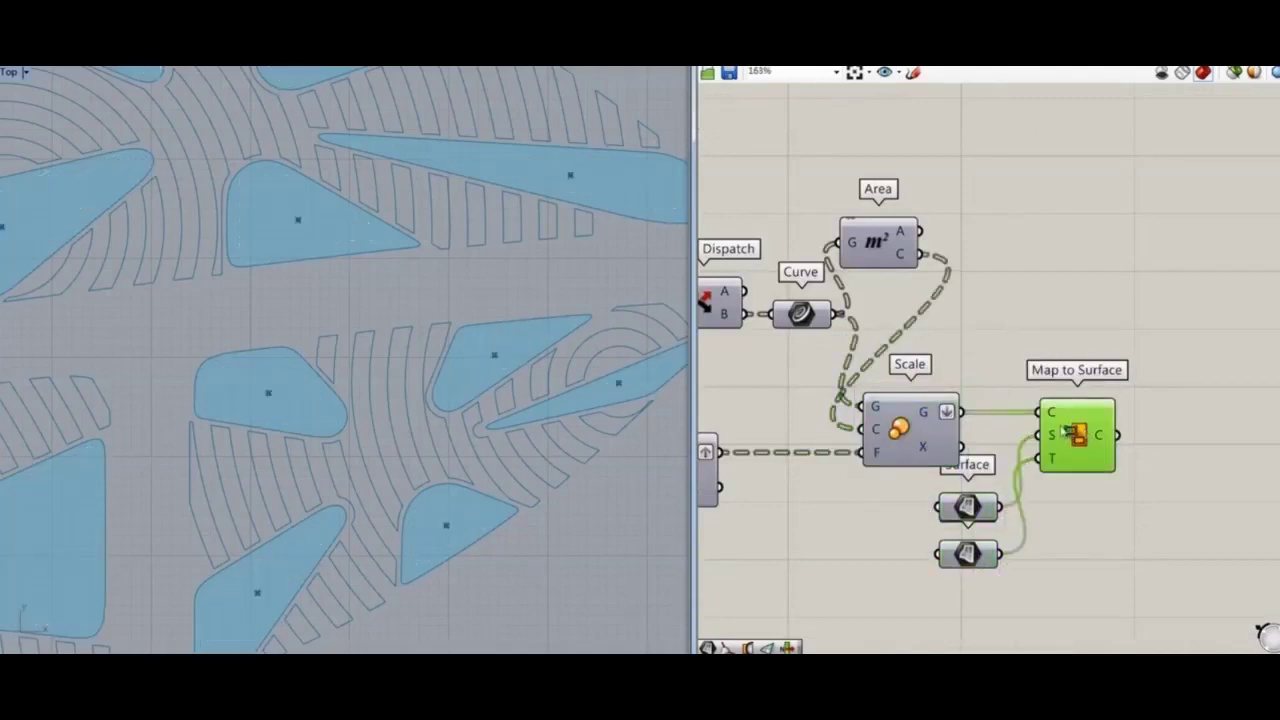
Line up the two Surface parameters directly beside Map to Surface's source and target inputs
{"action": "right_click_drag", "start_coordinate": [1067, 431], "coordinate": [1013, 411]}
{"action": "left_click_drag", "start_coordinate": [913, 490], "coordinate": [929, 418]}
{"action": "left_click_drag", "start_coordinate": [913, 534], "coordinate": [929, 443]}
{"action": "right_click_drag", "start_coordinate": [1162, 445], "coordinate": [1032, 443]}
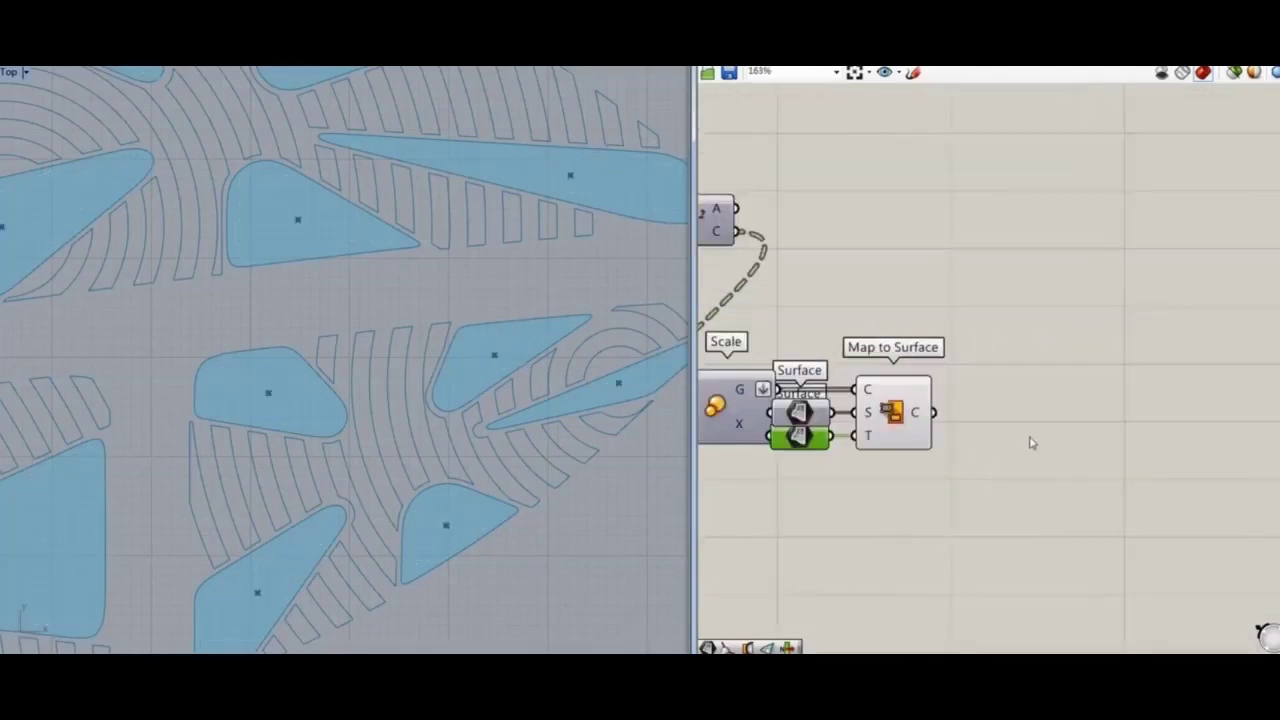
Add a Pull Curve component and connect the mapped cell curves to its curve input
{"action": "double_click", "coordinate": [1032, 443]}
{"action": "type", "text": "pull"}
{"action": "key", "text": "Return"}
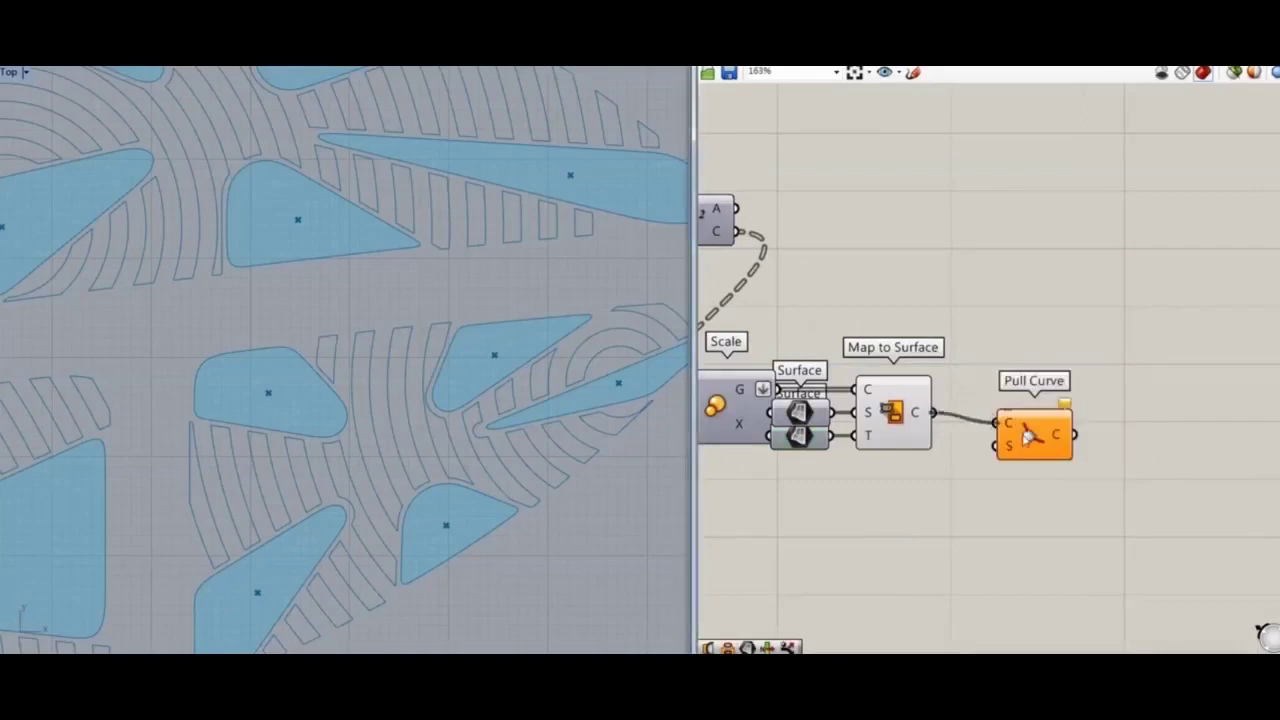
Connect the target Surface parameter to Pull Curve's surface input and hide the preview of Map to Surface
{"action": "left_click_drag", "start_coordinate": [1028, 432], "coordinate": [1005, 421]}
{"action": "left_click_drag", "start_coordinate": [937, 288], "coordinate": [752, 440]}
{"action": "key", "text": "ctrl+q"}
Add a Surface Split component with its curve input flattened, and feed it the target surface and the pulled curves
{"action": "double_click", "coordinate": [1077, 505]}
{"action": "type", "text": "surface split"}
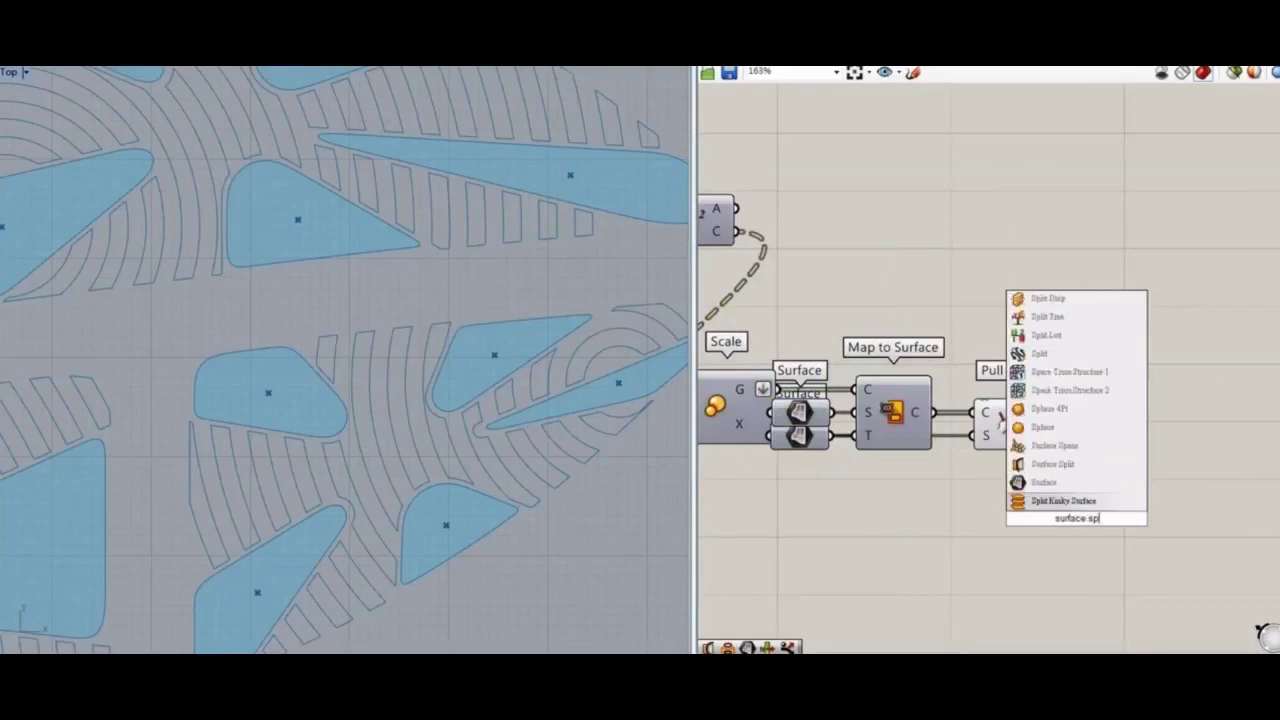
{"action": "key", "text": "Return"}
{"action": "left_click_drag", "start_coordinate": [1040, 540], "coordinate": [1071, 524]}
{"action": "right_click", "coordinate": [1050, 532]}
{"action": "left_click", "coordinate": [1076, 515]}
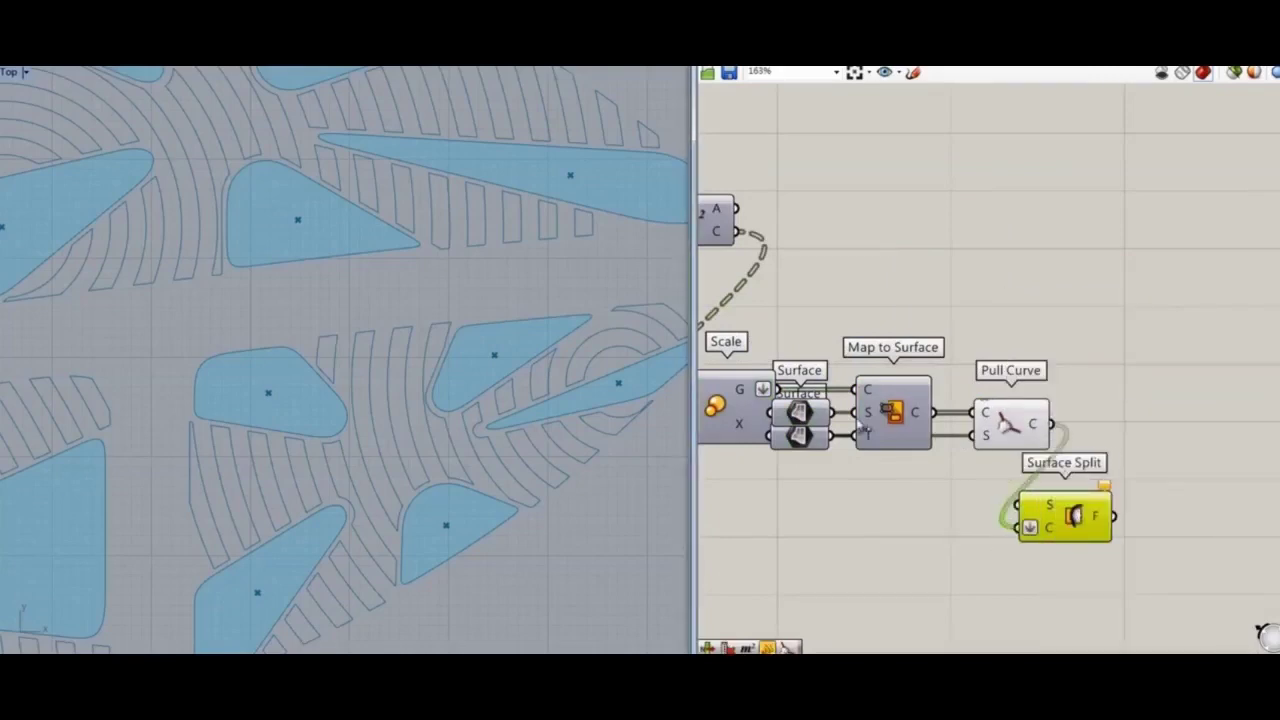
{"action": "right_click_drag", "start_coordinate": [845, 445], "coordinate": [867, 435]}
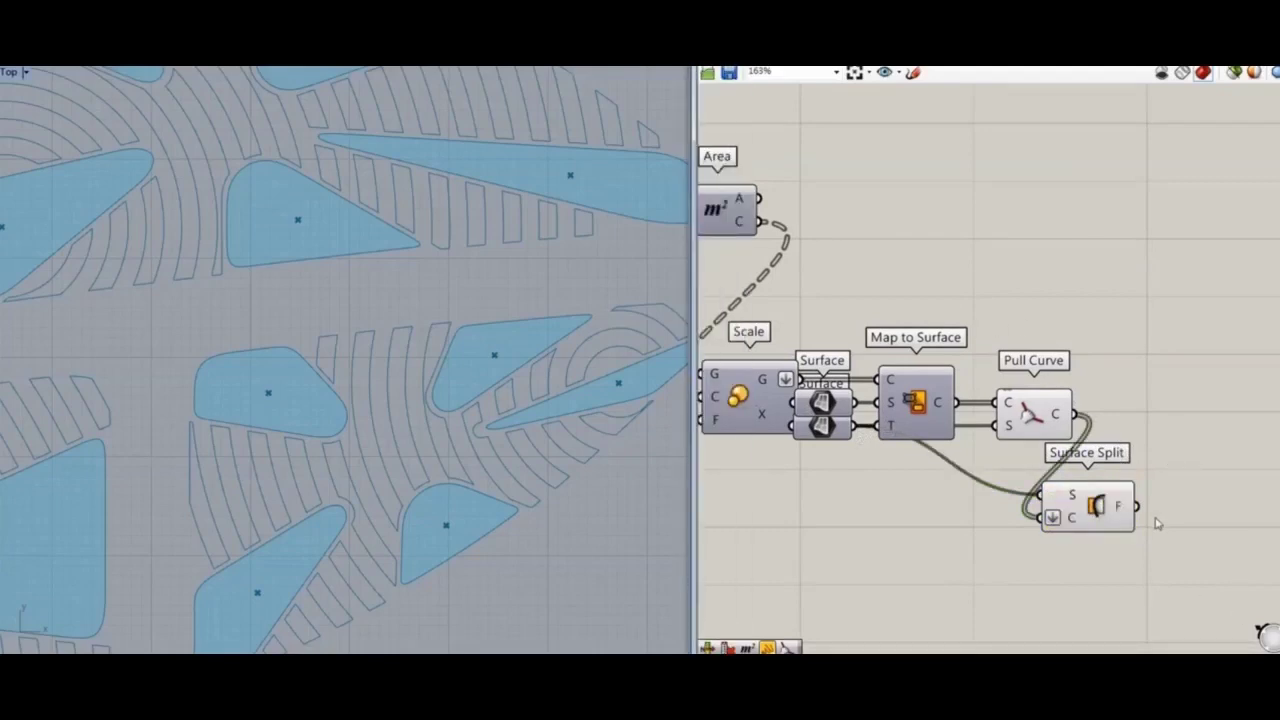
{"action": "right_click_drag", "start_coordinate": [1158, 524], "coordinate": [1045, 445]}
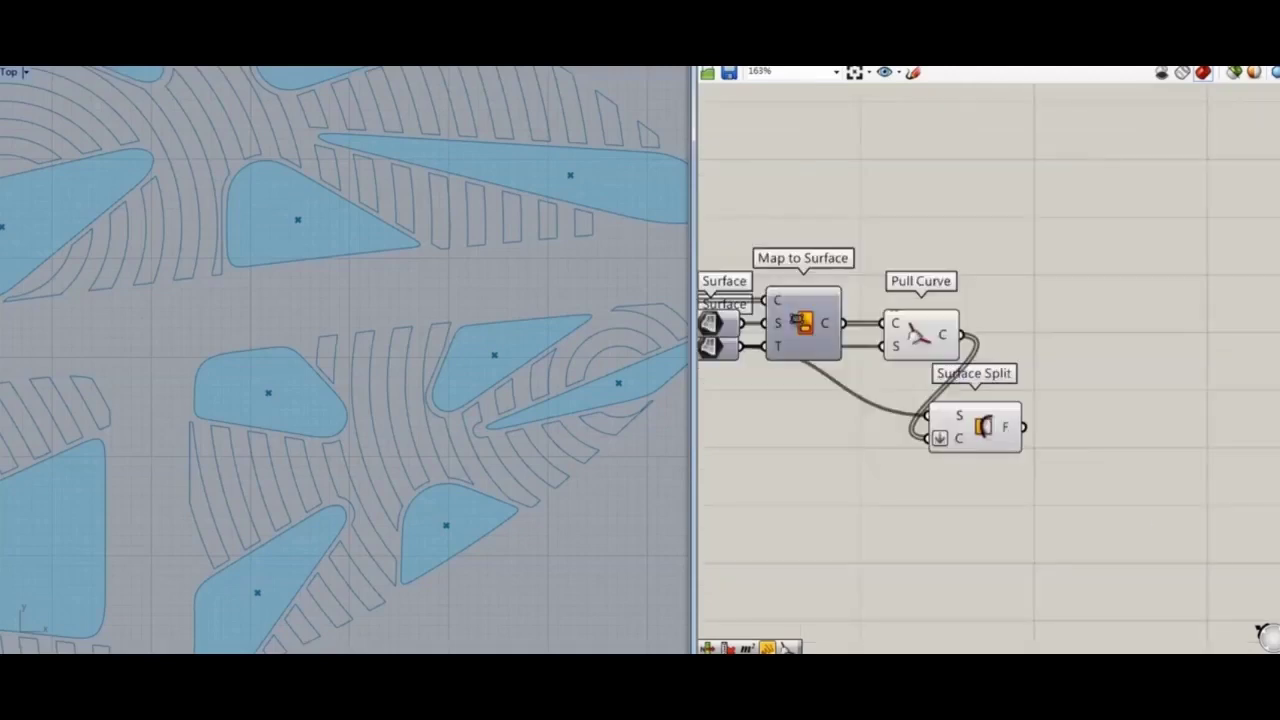
{"action": "left_click", "coordinate": [876, 352]}
{"action": "right_click", "coordinate": [1050, 207]}
{"action": "left_click", "coordinate": [1090, 243]}
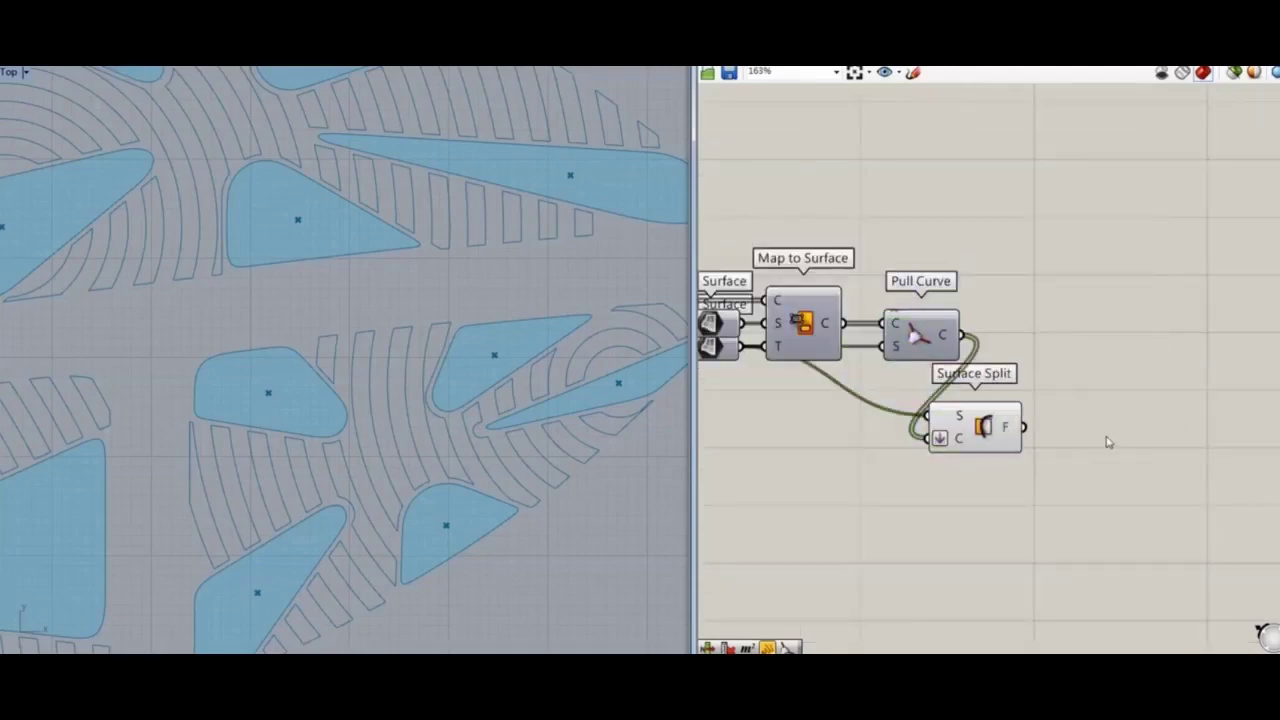
Add a Cull Index component for Surface Split's fragments and connect a slider set to 0 to its index input
{"action": "double_click", "coordinate": [1108, 442]}
{"action": "type", "text": "cull"}
{"action": "key", "text": "Up"}
{"action": "key", "text": "Up"}
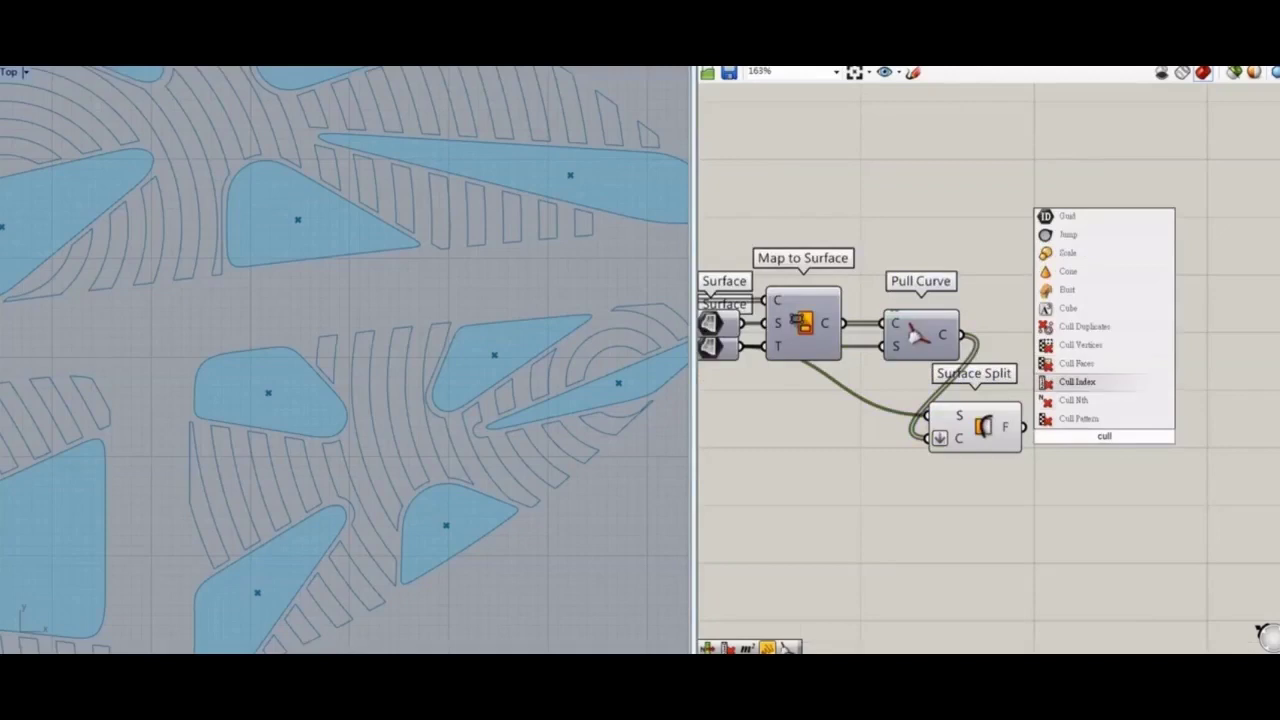
{"action": "key", "text": "Return"}
{"action": "left_click_drag", "start_coordinate": [1112, 428], "coordinate": [1046, 518]}
{"action": "double_click", "coordinate": [949, 523]}
{"action": "type", "text": "0"}
{"action": "key", "text": "Return"}
{"action": "left_click_drag", "start_coordinate": [994, 519], "coordinate": [967, 461]}
Hide the preview of the Surface Split component
{"action": "left_click", "coordinate": [983, 407], "text": "shift"}
{"action": "key", "text": "ctrl+q"}
{"action": "left_click_drag", "start_coordinate": [1026, 312], "coordinate": [1134, 534]}
{"action": "left_click", "coordinate": [1115, 464]}
Maximize the Perspective viewport and examine the split pattern on the target surface
{"action": "double_click", "coordinate": [16, 75]}
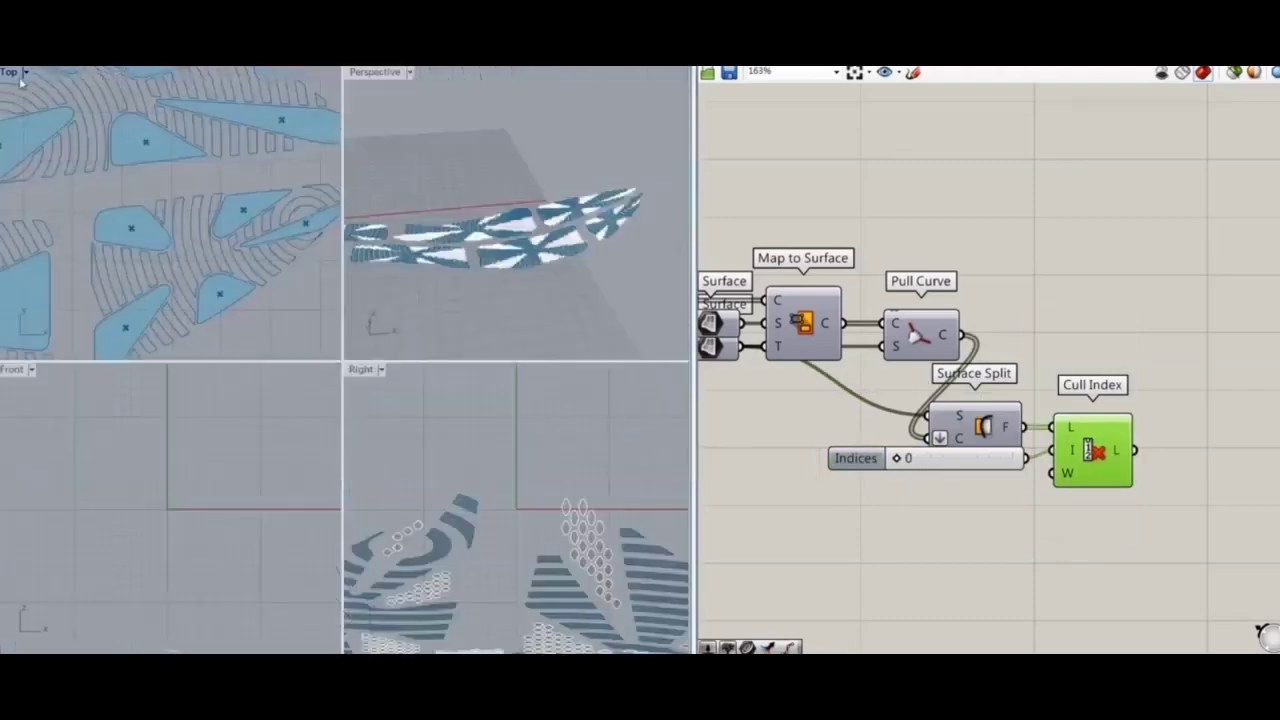
{"action": "double_click", "coordinate": [367, 71]}
{"action": "right_click_drag", "start_coordinate": [374, 106], "coordinate": [345, 472]}
{"action": "scroll", "coordinate": [449, 551], "scroll_direction": "down", "scroll_amount": 8}
{"action": "scroll", "coordinate": [1150, 400], "scroll_direction": "up", "scroll_amount": 2}
Flatten Cull Index's output and connect it to a Param Viewer
{"action": "left_click", "coordinate": [1116, 264]}
{"action": "left_click_drag", "start_coordinate": [1138, 430], "coordinate": [1074, 216]}
{"action": "scroll", "coordinate": [1075, 220], "scroll_direction": "down", "scroll_amount": 2}
{"action": "right_click", "coordinate": [893, 509]}
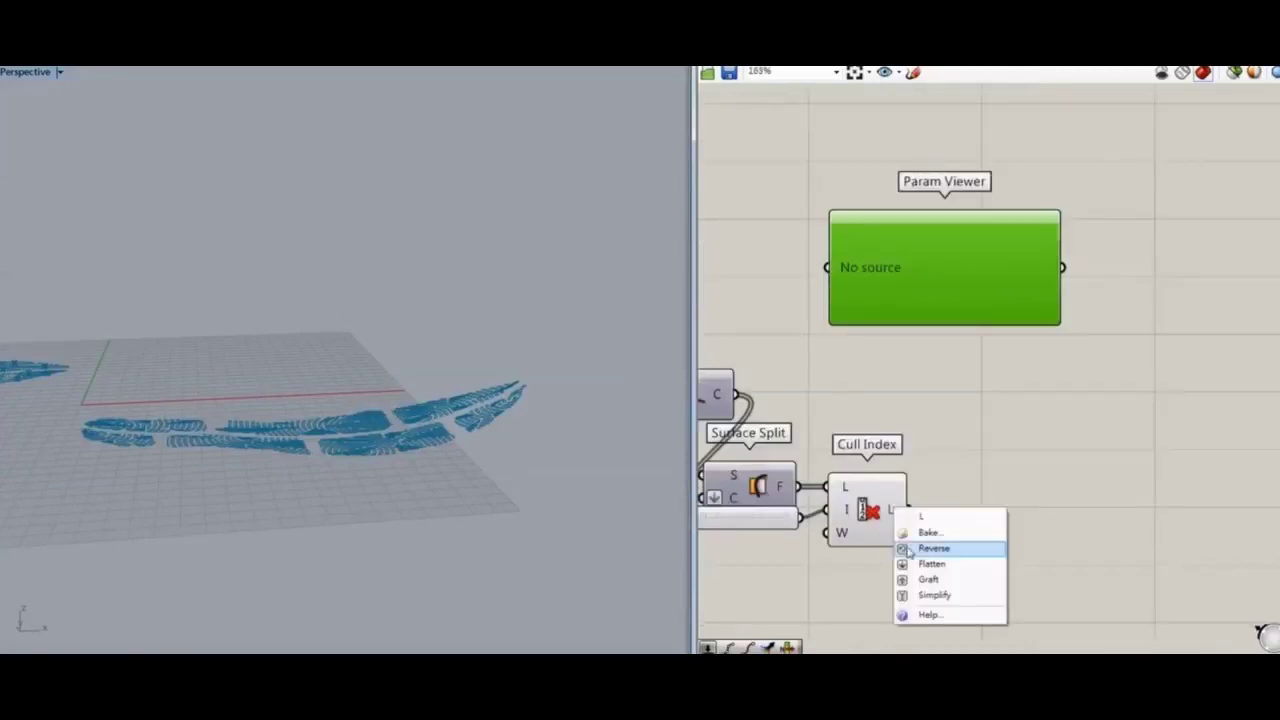
{"action": "left_click", "coordinate": [945, 563]}
{"action": "left_click_drag", "start_coordinate": [827, 267], "coordinate": [829, 268]}
{"action": "left_click_drag", "start_coordinate": [938, 248], "coordinate": [995, 268]}
{"action": "left_click", "coordinate": [1087, 460]}
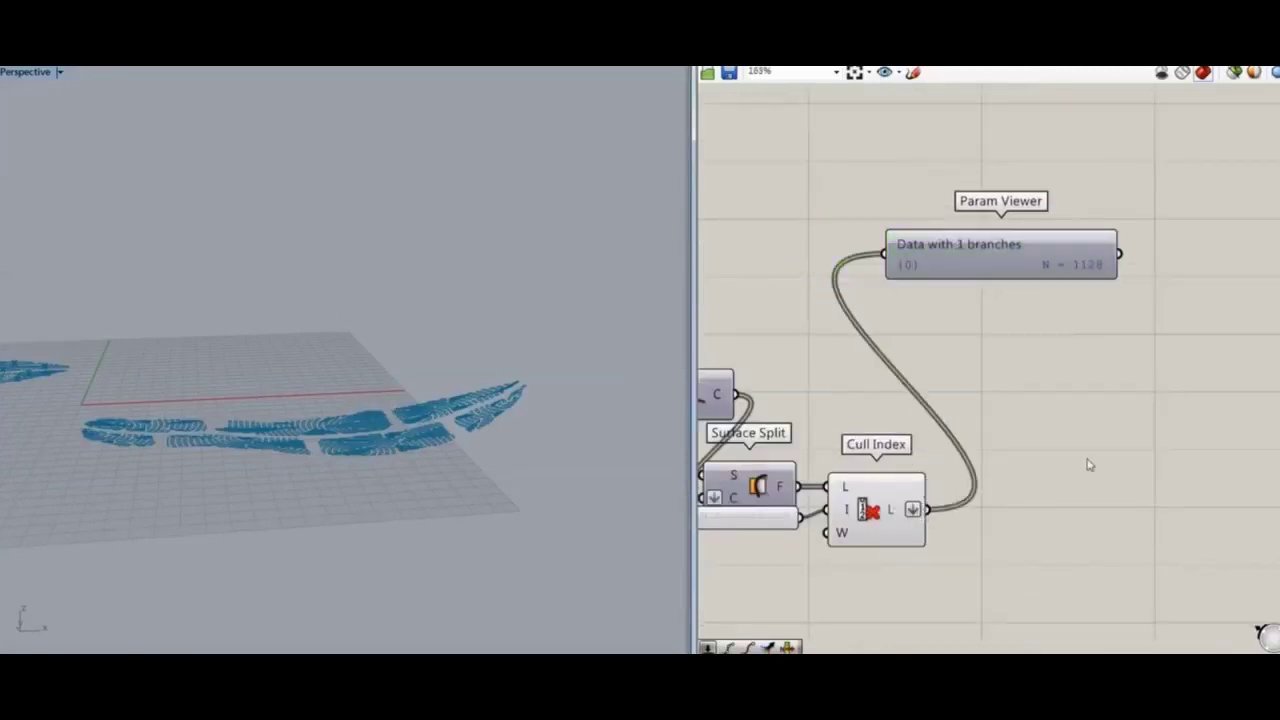
Add an Area component and connect the flattened Cull Index output to its geometry input
{"action": "double_click", "coordinate": [1083, 483]}
{"action": "type", "text": "eva"}
{"action": "left_click", "coordinate": [1046, 493]}
{"action": "double_click", "coordinate": [1046, 493]}
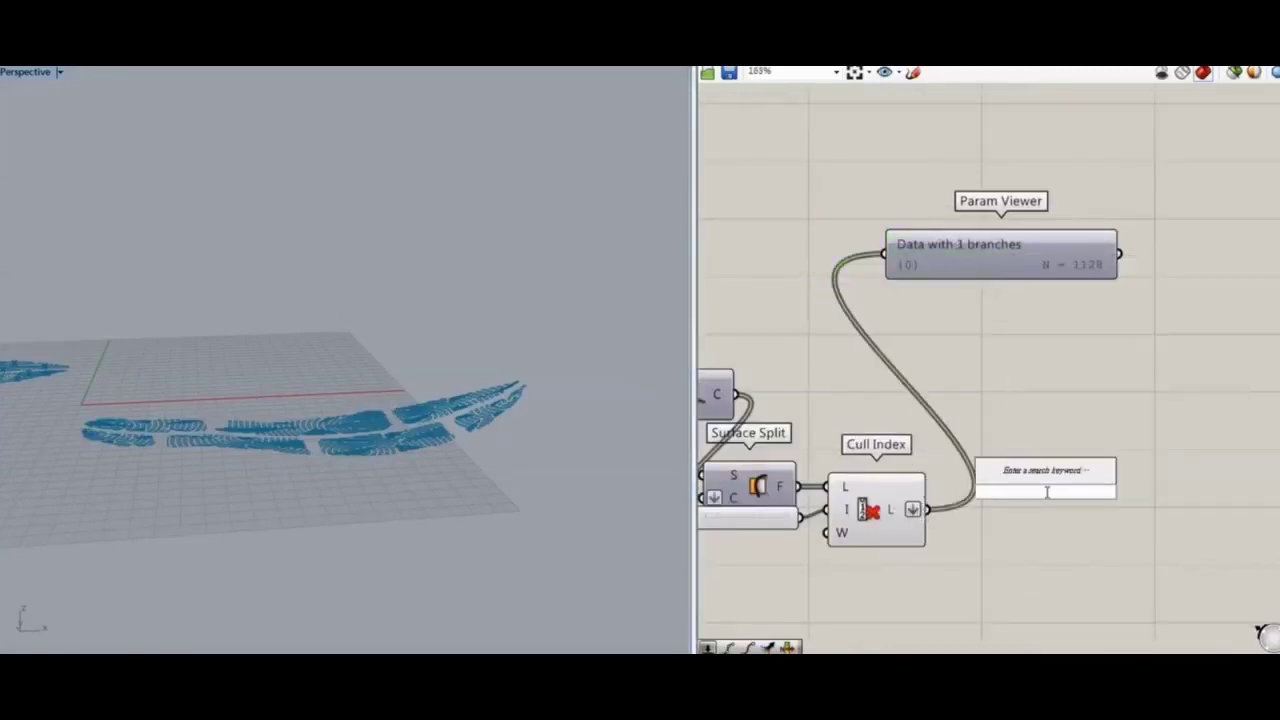
{"action": "type", "text": "area"}
{"action": "left_click", "coordinate": [1034, 476]}
{"action": "scroll", "coordinate": [1027, 521], "scroll_direction": "up", "scroll_amount": 5}
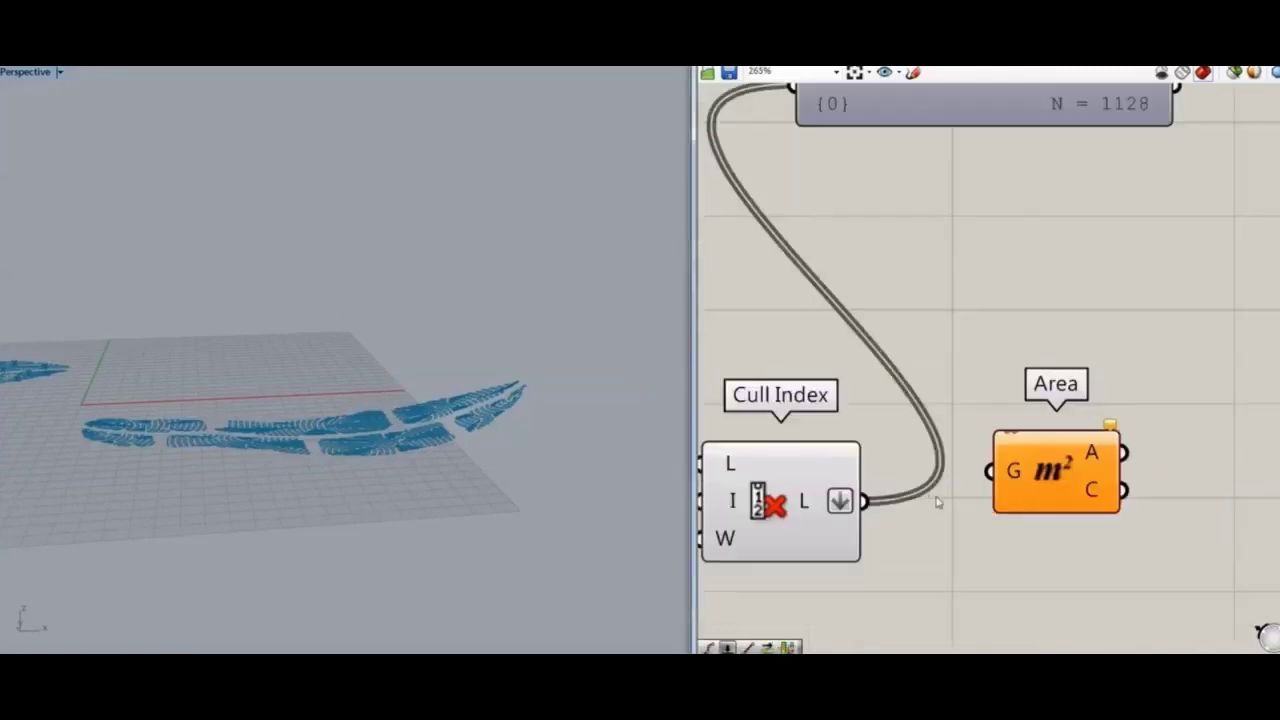
{"action": "left_click_drag", "start_coordinate": [1027, 487], "coordinate": [1018, 517]}
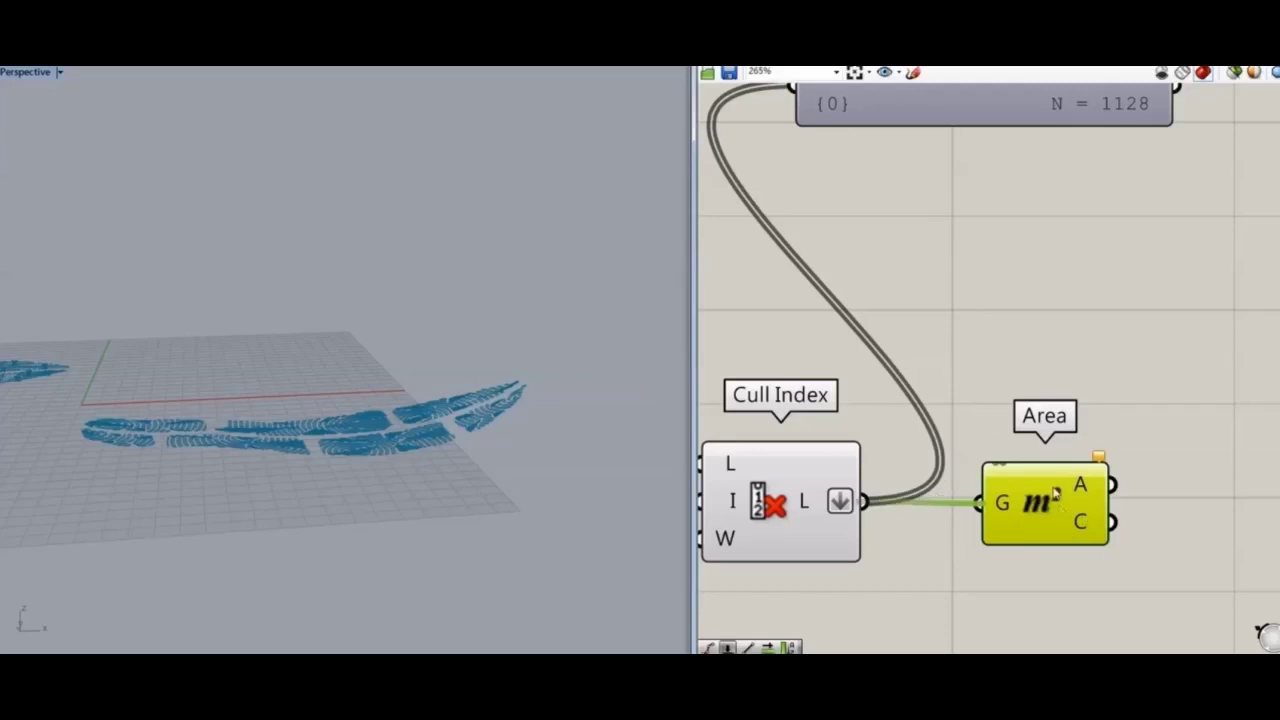
{"action": "left_click", "coordinate": [1201, 458]}
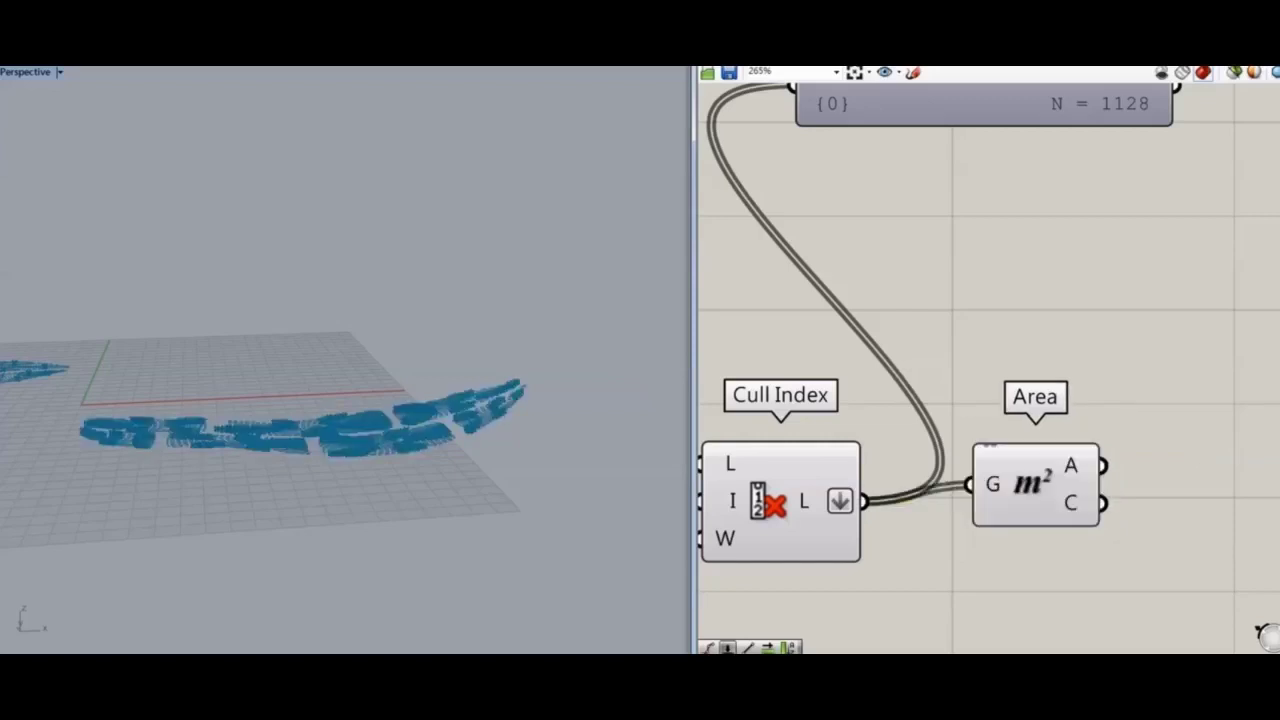
{"action": "key", "text": "ctrl+z"}
{"action": "key", "text": "ctrl+z"}
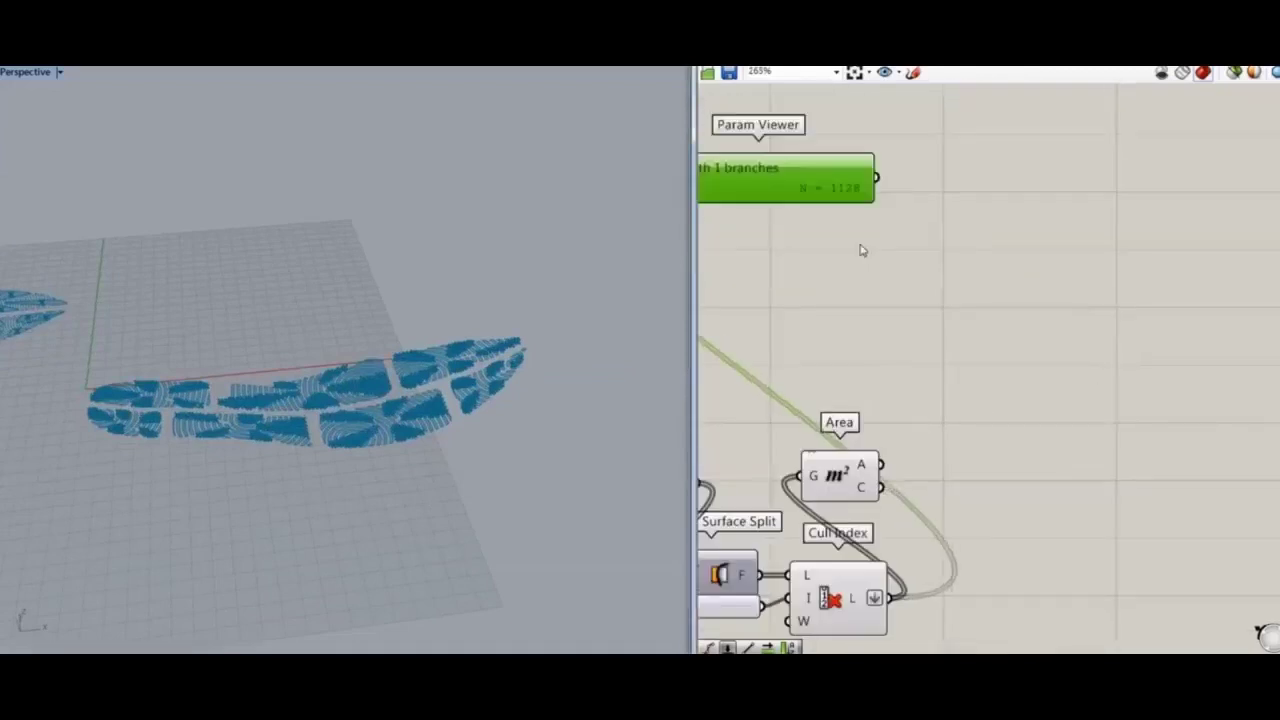
Add an Evaluate Surface component to the canvas beyond the Area component
{"action": "double_click", "coordinate": [960, 343]}
{"action": "key", "text": "Return"}
{"action": "left_click_drag", "start_coordinate": [1020, 340], "coordinate": [1132, 328]}
Add Surface Closest Point, feed it the Area centroids and target surface, and connect its uvP output and the surface to Evaluate Surface
{"action": "double_click", "coordinate": [923, 300]}
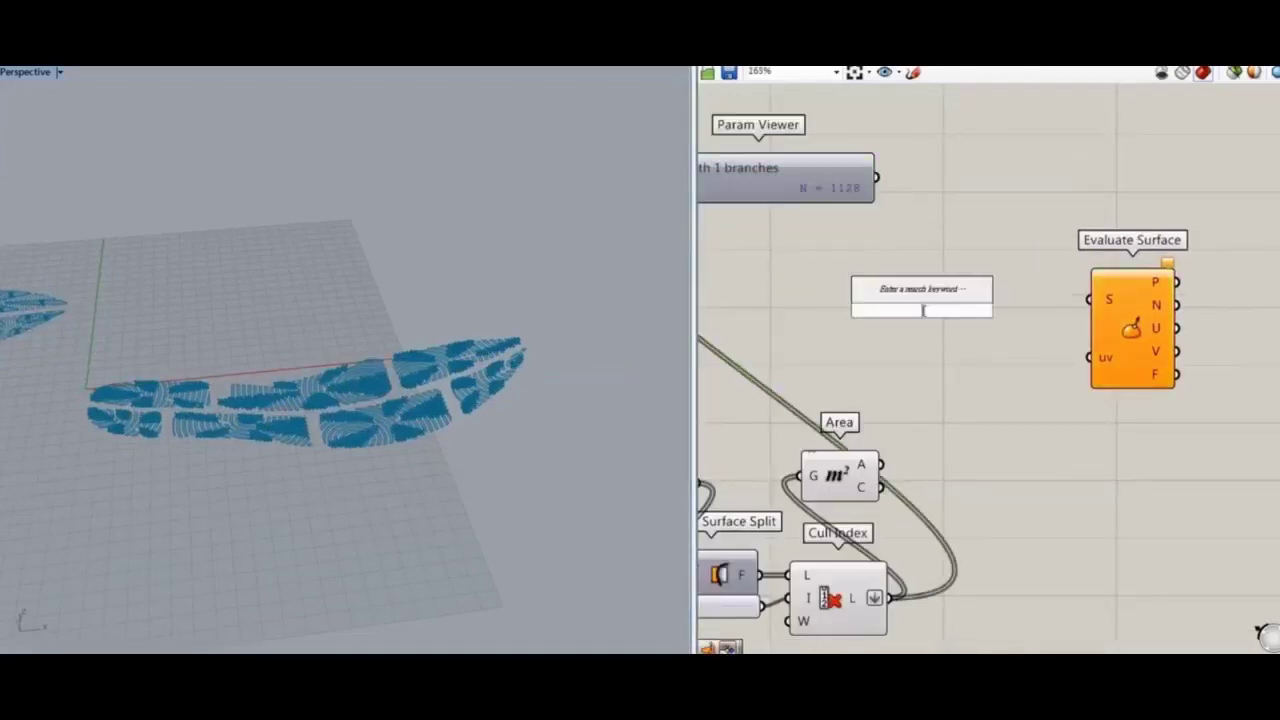
{"action": "type", "text": "surface"}
{"action": "left_click", "coordinate": [905, 127]}
{"action": "left_click_drag", "start_coordinate": [948, 338], "coordinate": [991, 377]}
{"action": "left_click_drag", "start_coordinate": [1089, 357], "coordinate": [1010, 351]}
{"action": "left_click_drag", "start_coordinate": [960, 345], "coordinate": [1010, 352]}
{"action": "left_click", "coordinate": [1011, 442]}
{"action": "scroll", "coordinate": [1011, 442], "scroll_direction": "down", "scroll_amount": 3}
{"action": "right_click_drag", "start_coordinate": [713, 468], "coordinate": [851, 411]}
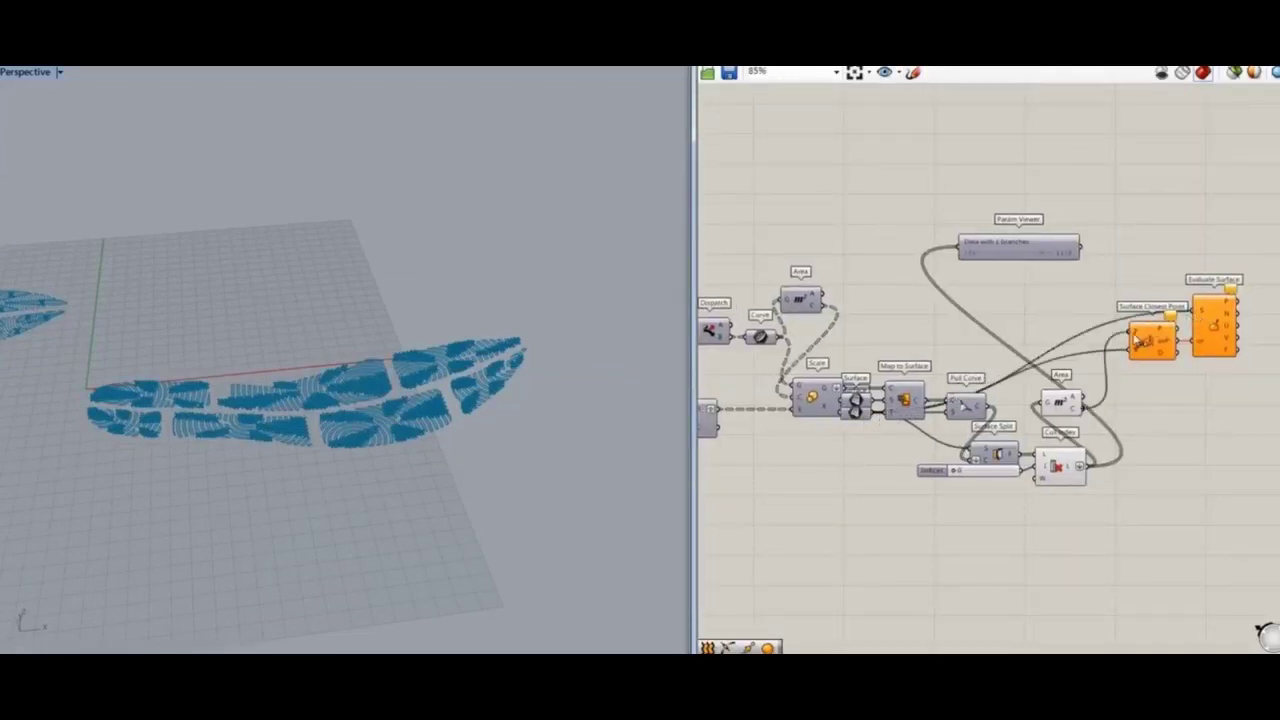
Connect Evaluate Surface's normal output to the Param Viewer and tidy the components' positions
{"action": "right_click_drag", "start_coordinate": [1085, 262], "coordinate": [821, 276]}
{"action": "left_click_drag", "start_coordinate": [812, 272], "coordinate": [1094, 302]}
{"action": "scroll", "coordinate": [1078, 318], "scroll_direction": "up", "scroll_amount": 3}
{"action": "left_click_drag", "start_coordinate": [876, 334], "coordinate": [897, 264]}
{"action": "left_click_drag", "start_coordinate": [981, 273], "coordinate": [1041, 268]}
Hide the previews of the Area and Cull Index components
{"action": "right_click_drag", "start_coordinate": [800, 430], "coordinate": [1152, 240]}
{"action": "left_click_drag", "start_coordinate": [917, 229], "coordinate": [816, 608]}
{"action": "middle_click", "coordinate": [848, 126]}
{"action": "left_click", "coordinate": [862, 133]}
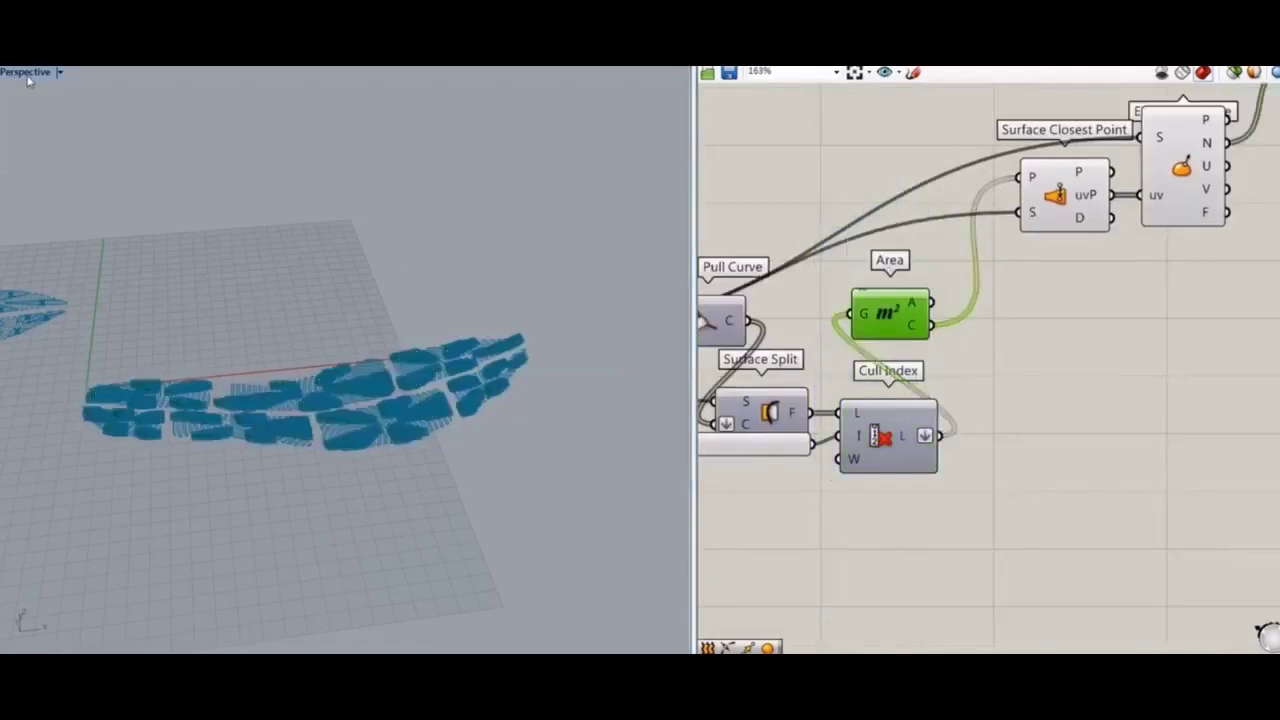
Draw an open C-shaped curve sweeping across the mapped pattern in the maximized Top viewport
{"action": "double_click", "coordinate": [29, 74]}
{"action": "double_click", "coordinate": [10, 77]}
{"action": "scroll", "coordinate": [117, 314], "scroll_direction": "down", "scroll_amount": 15}
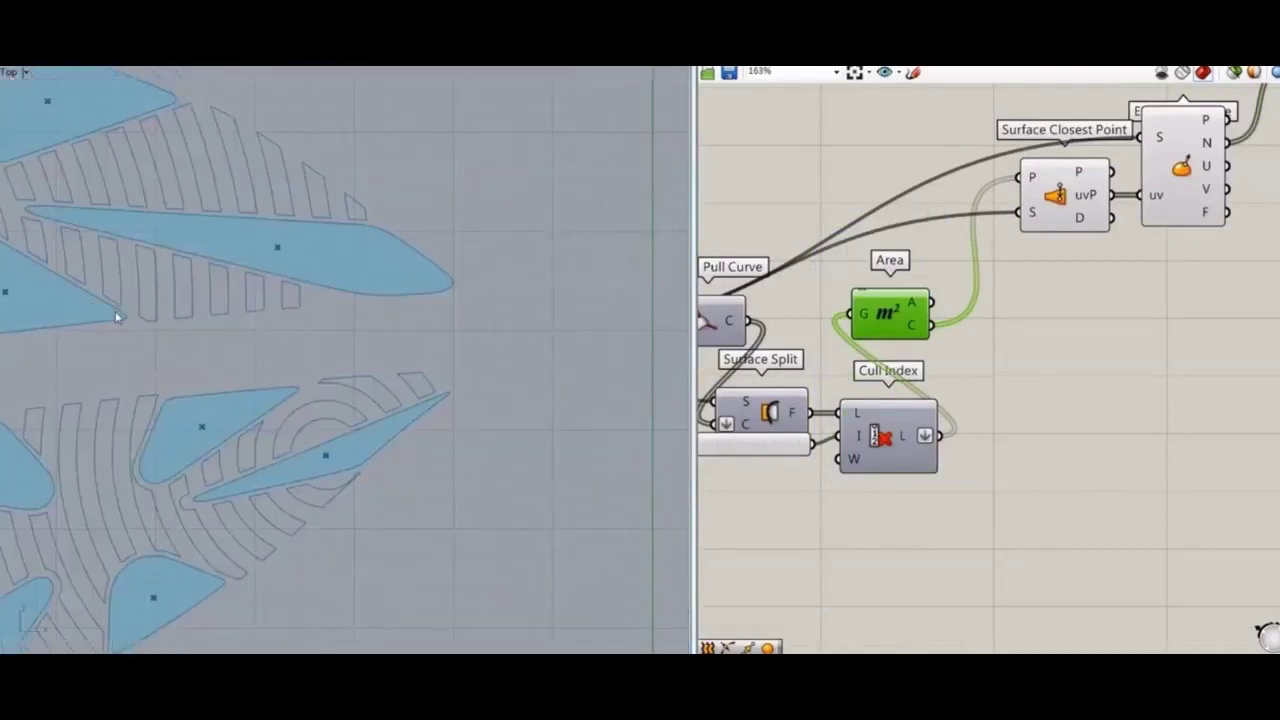
{"action": "scroll", "coordinate": [553, 484], "scroll_direction": "up", "scroll_amount": 4}
{"action": "right_click_drag", "start_coordinate": [513, 530], "coordinate": [342, 332]}
{"action": "scroll", "coordinate": [347, 327], "scroll_direction": "up", "scroll_amount": 1}
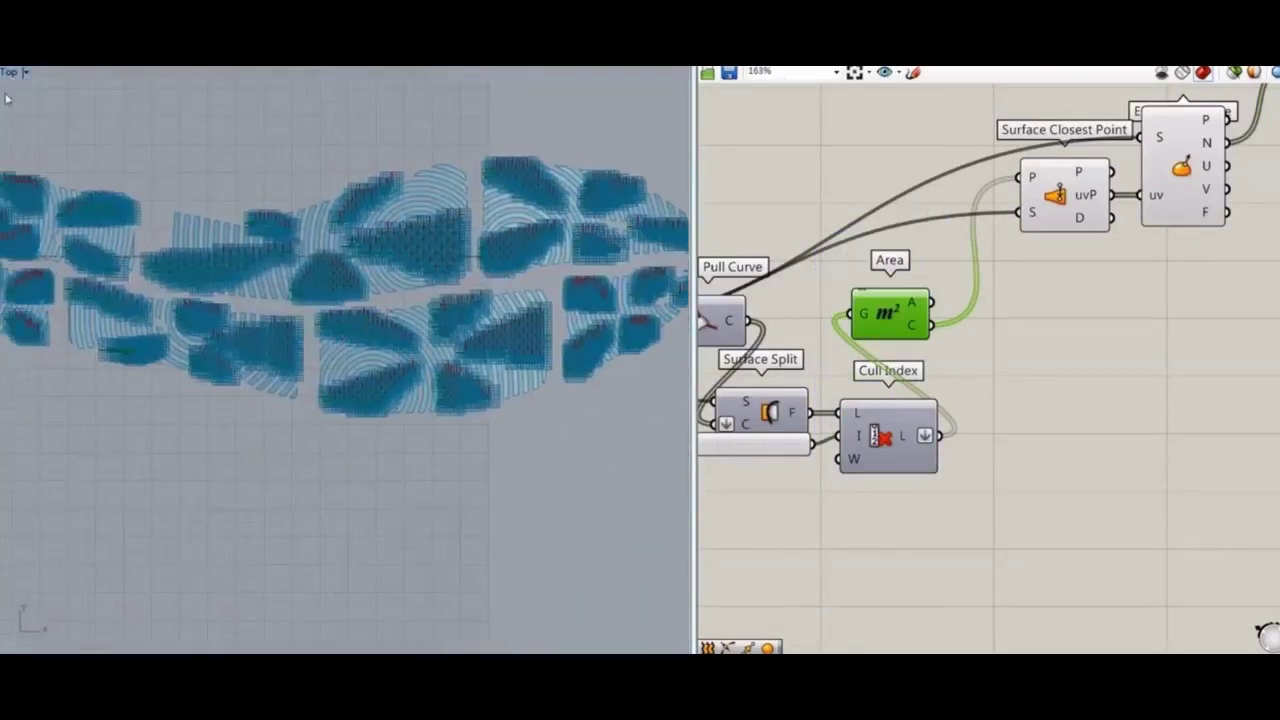
{"action": "scroll", "coordinate": [430, 313], "scroll_direction": "down", "scroll_amount": 4}
{"action": "left_click", "coordinate": [555, 270]}
{"action": "left_click", "coordinate": [430, 372]}
{"action": "left_click", "coordinate": [167, 473]}
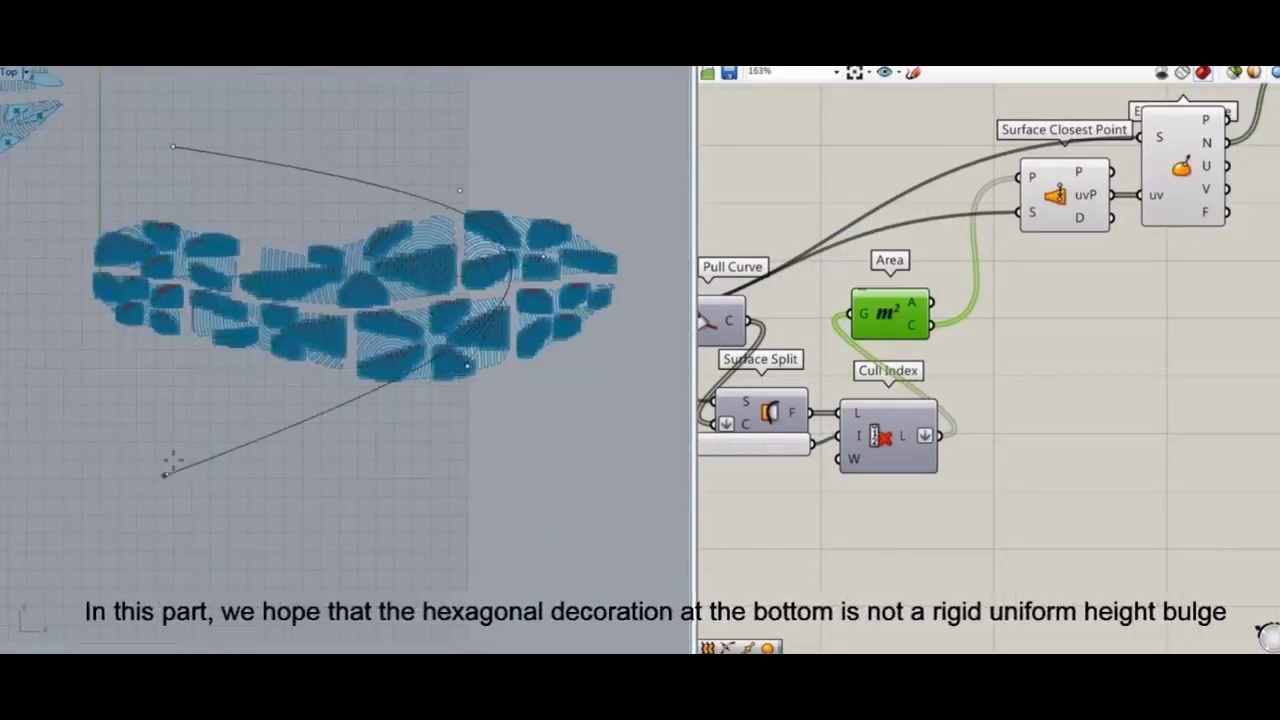
{"action": "right_click", "coordinate": [177, 460]}
Add a Curve parameter below Cull Index and assign the newly drawn curve to it
{"action": "right_click_drag", "start_coordinate": [913, 464], "coordinate": [879, 384]}
{"action": "right_click_drag", "start_coordinate": [1073, 443], "coordinate": [953, 502]}
{"action": "scroll", "coordinate": [1050, 502], "scroll_direction": "down", "scroll_amount": 3}
{"action": "double_click", "coordinate": [952, 499]}
{"action": "type", "text": "cure"}
{"action": "key", "text": "BackSpace"}
{"action": "type", "text": "v"}
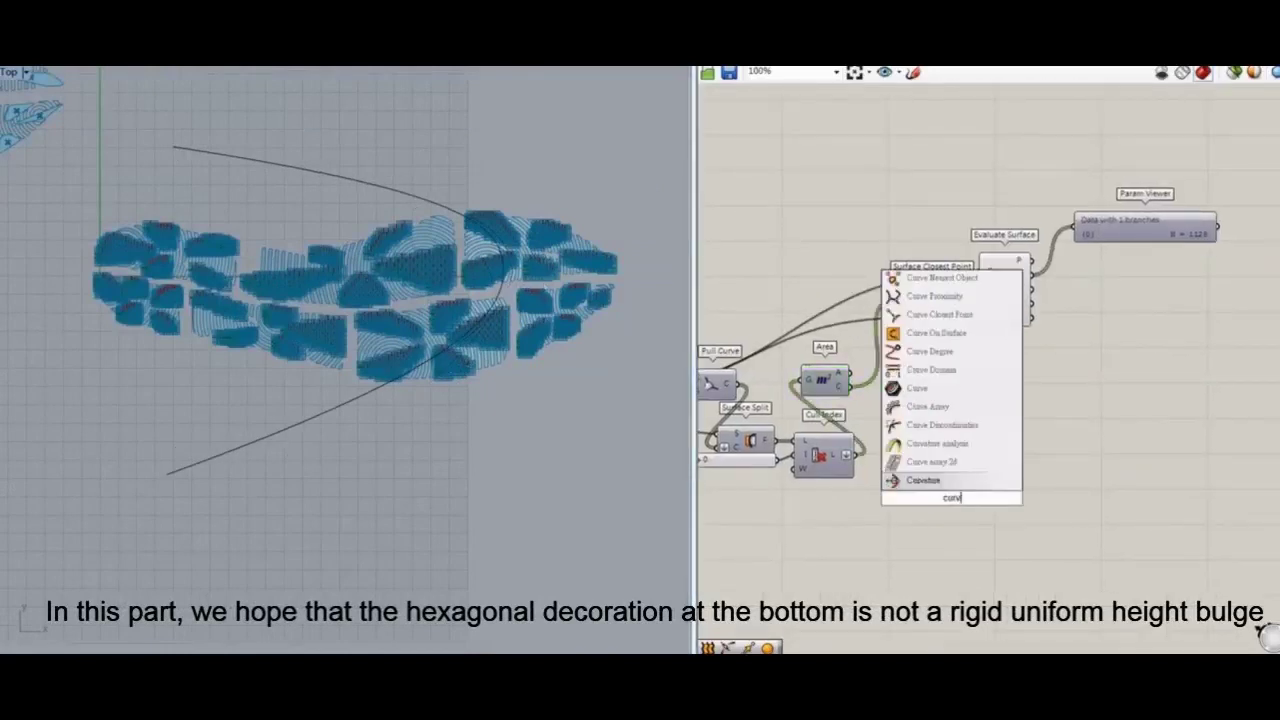
{"action": "left_click", "coordinate": [909, 392]}
{"action": "right_click", "coordinate": [946, 499]}
{"action": "left_click", "coordinate": [1006, 572]}
{"action": "left_click", "coordinate": [484, 232]}
{"action": "right_click", "coordinate": [945, 499]}
{"action": "left_click", "coordinate": [1001, 619]}
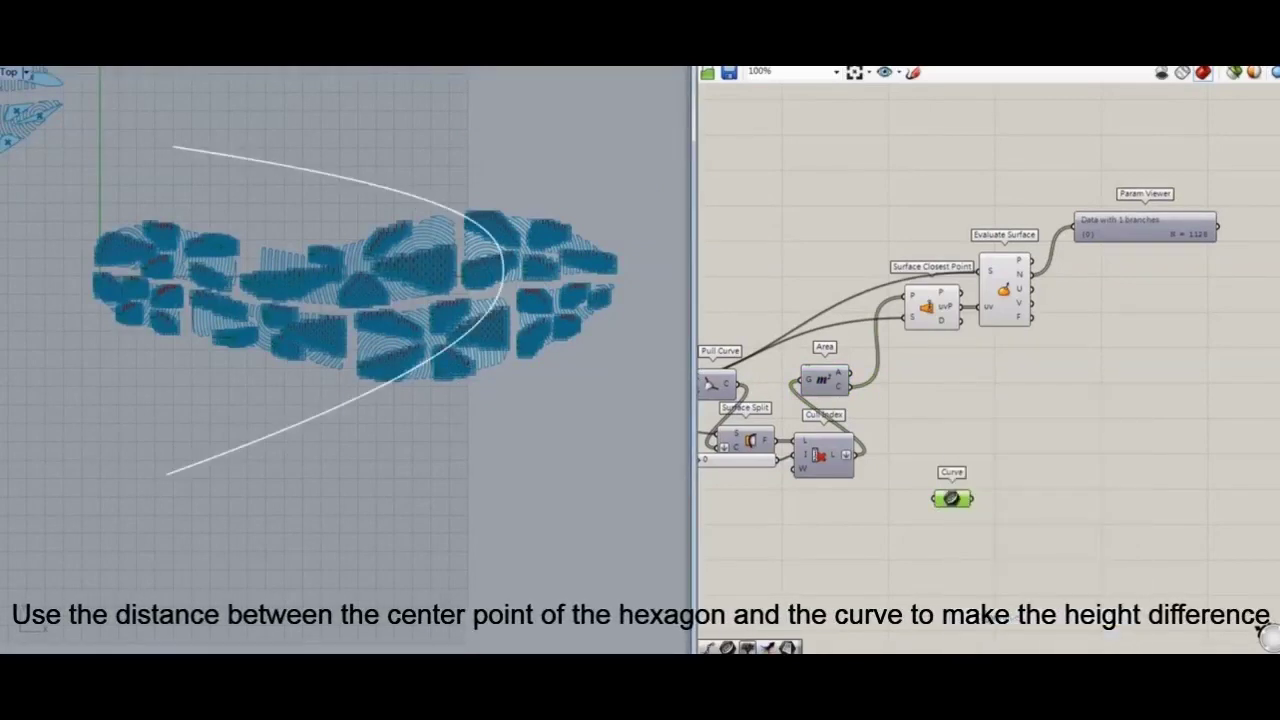
{"action": "left_click_drag", "start_coordinate": [948, 499], "coordinate": [930, 558]}
{"action": "left_click", "coordinate": [225, 452]}
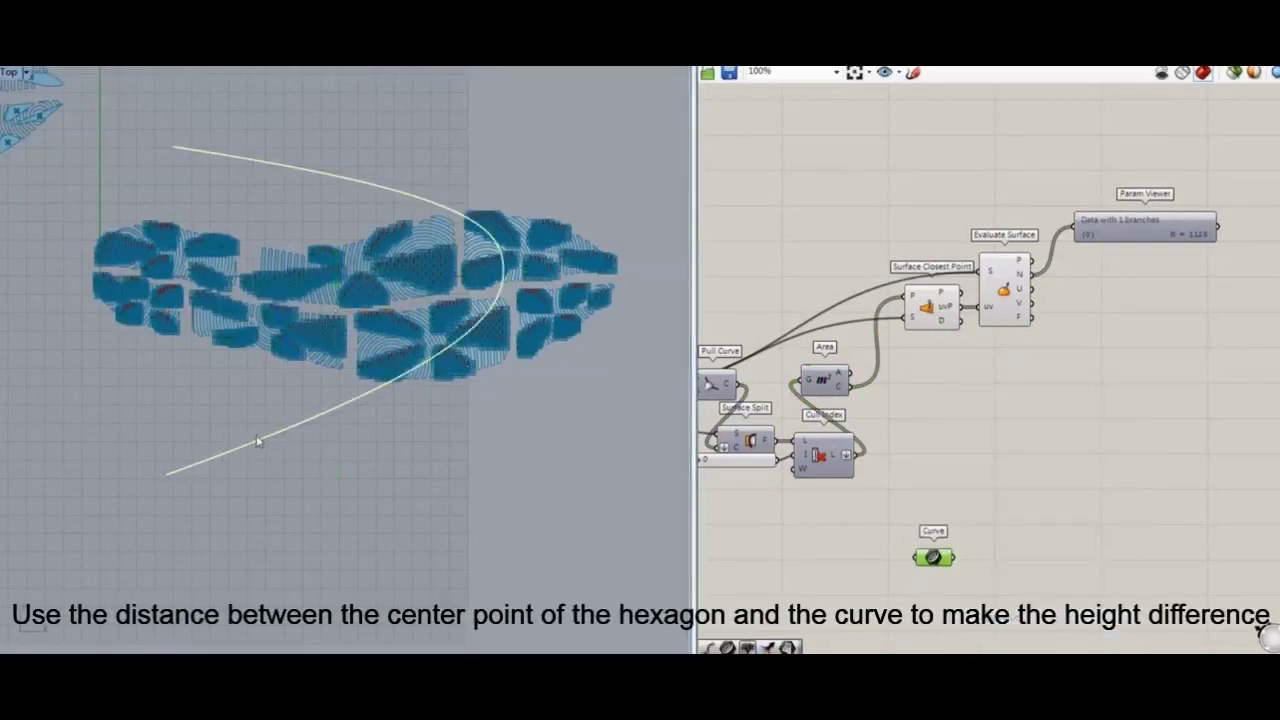
Add a Pull Point component and connect the Area centroids as points and the Curve parameter as geometry
{"action": "double_click", "coordinate": [967, 486]}
{"action": "type", "text": "pull"}
{"action": "left_click", "coordinate": [968, 464]}
{"action": "scroll", "coordinate": [966, 490], "scroll_direction": "up", "scroll_amount": 1}
{"action": "left_click", "coordinate": [826, 446]}
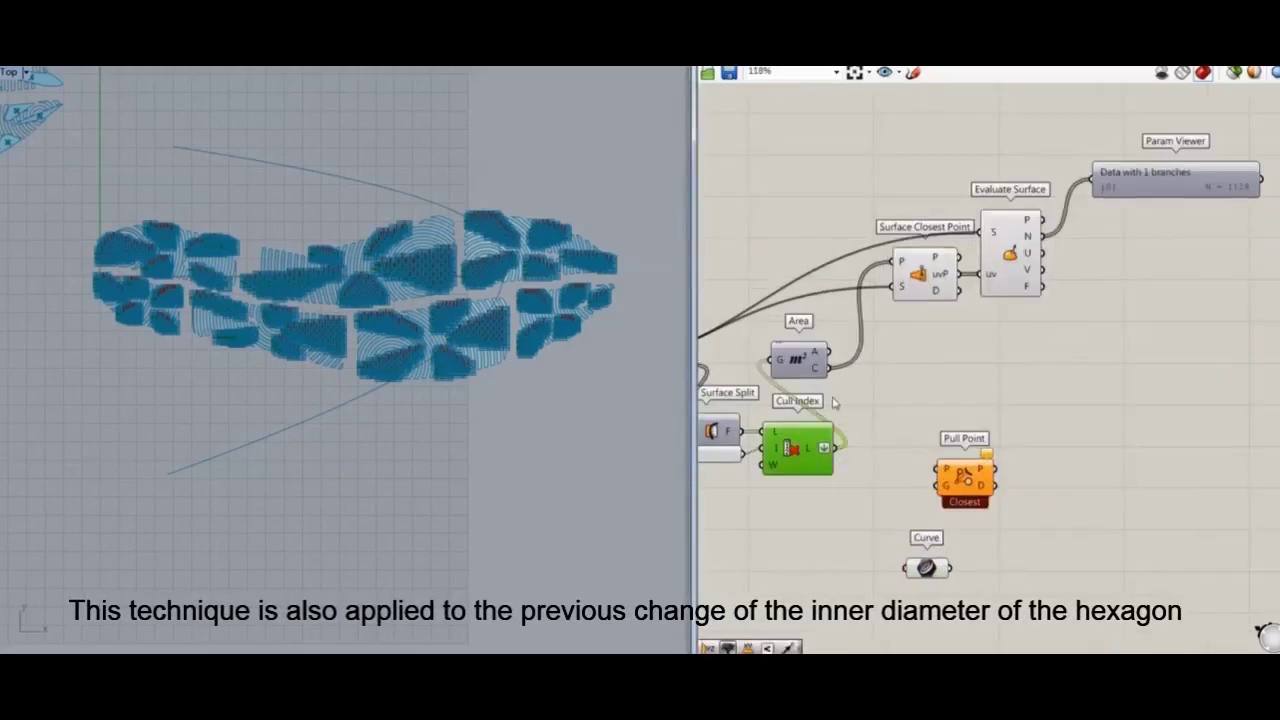
{"action": "left_click_drag", "start_coordinate": [938, 486], "coordinate": [890, 525]}
Add a Remap Numbers component beyond Pull Point
{"action": "scroll", "coordinate": [1059, 557], "scroll_direction": "down", "scroll_amount": 1}
{"action": "double_click", "coordinate": [1078, 496]}
{"action": "type", "text": "remap"}
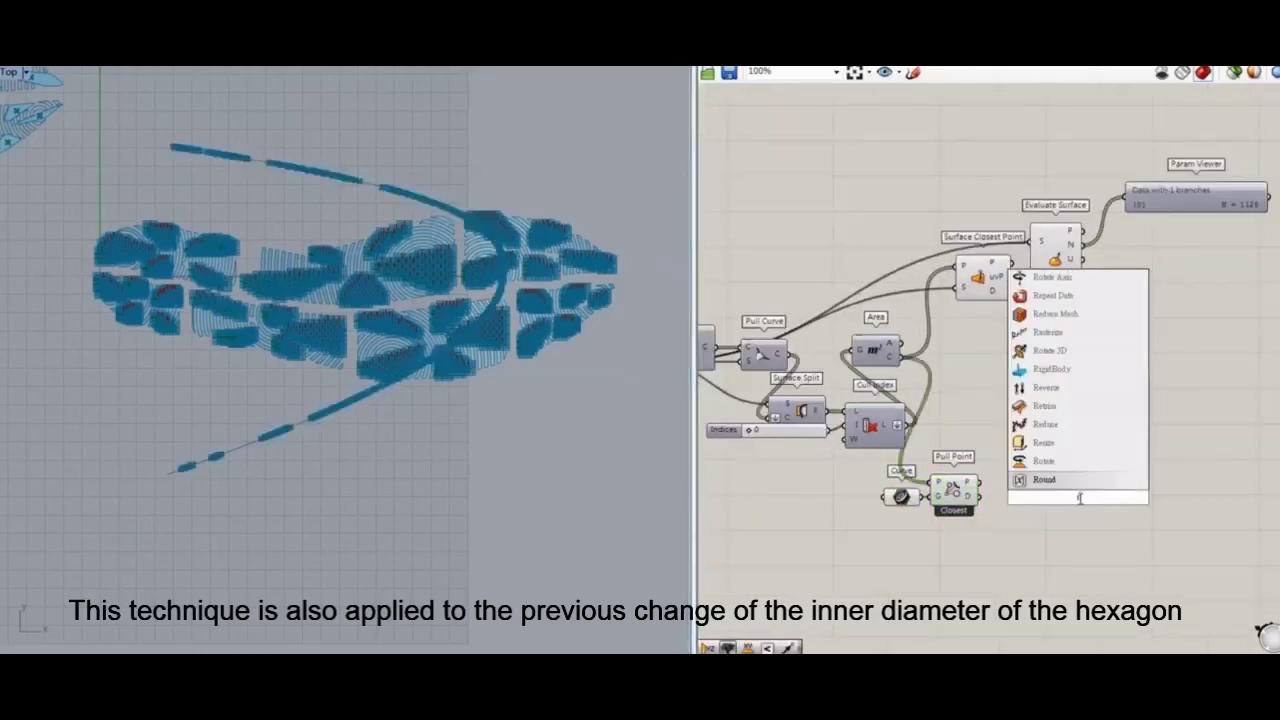
{"action": "key", "text": "Return"}
Add a Bounds component, connect Pull Point's distances to Bounds and Remap Numbers' value input, and use the bounds as source domain
{"action": "scroll", "coordinate": [1050, 528], "scroll_direction": "up", "scroll_amount": 3}
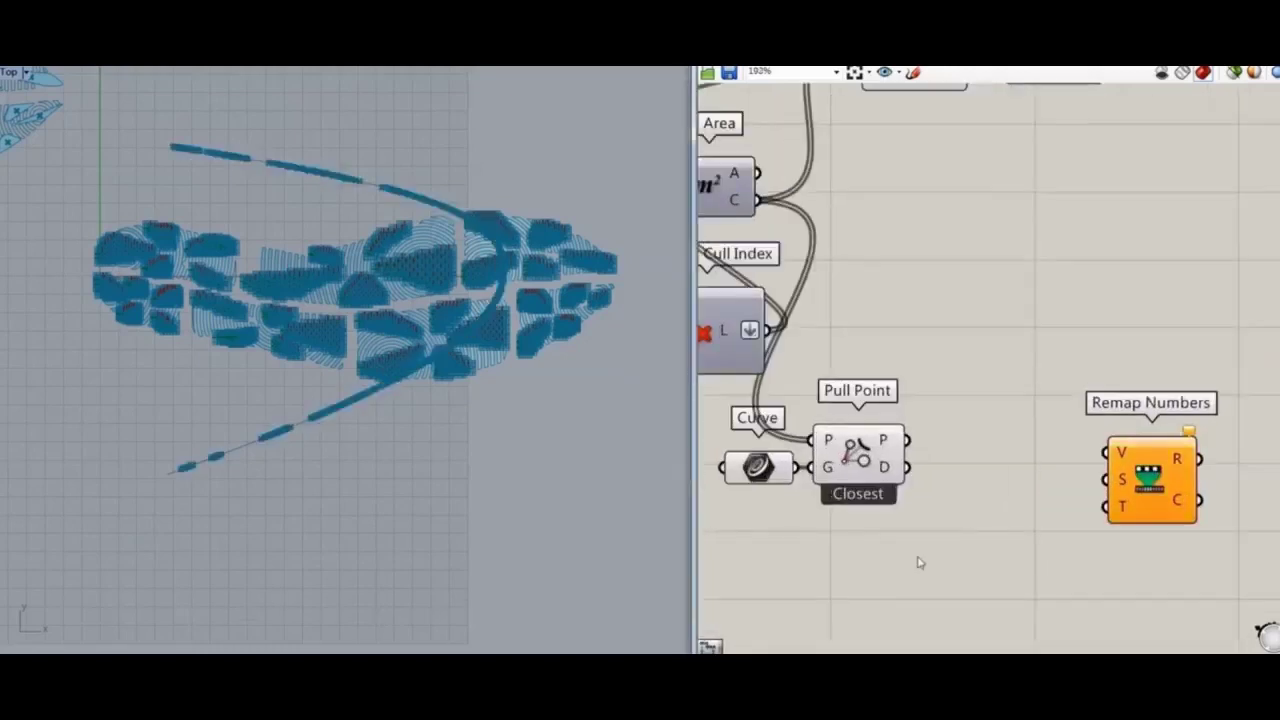
{"action": "double_click", "coordinate": [917, 555]}
{"action": "type", "text": "bound"}
{"action": "left_click", "coordinate": [918, 467]}
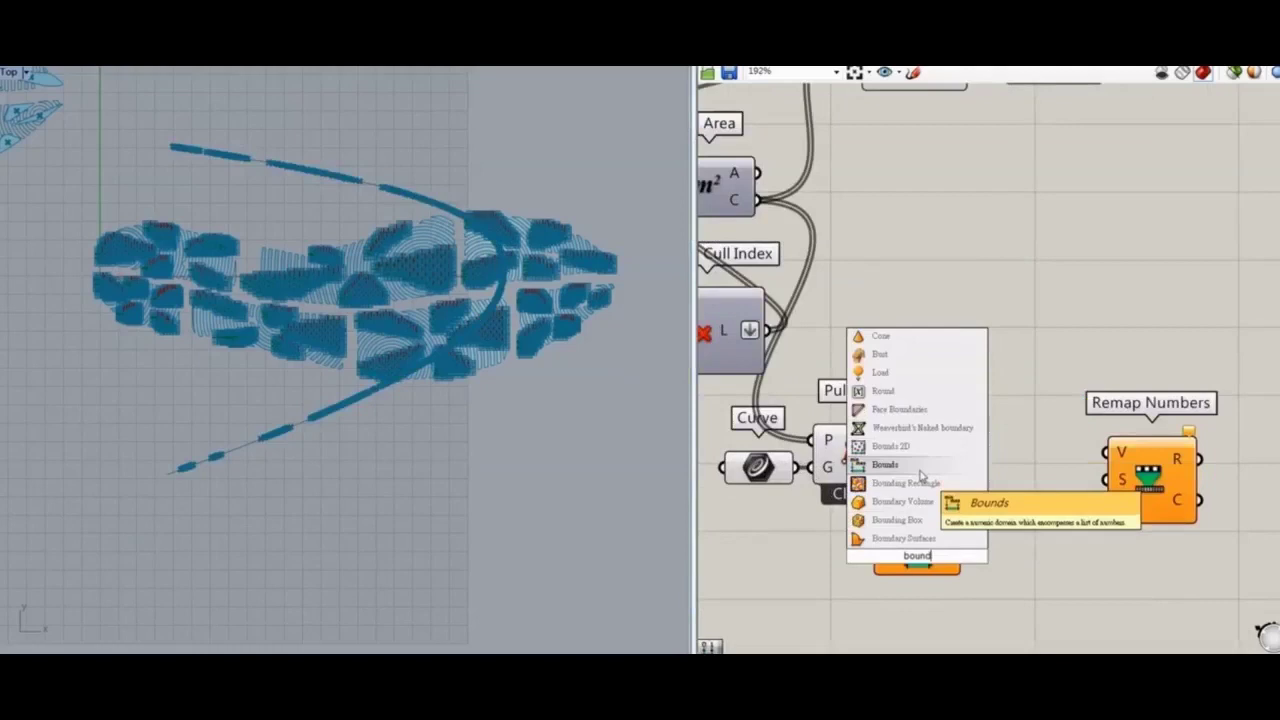
{"action": "left_click_drag", "start_coordinate": [918, 558], "coordinate": [1028, 515]}
{"action": "left_click_drag", "start_coordinate": [908, 467], "coordinate": [984, 513]}
{"action": "left_click_drag", "start_coordinate": [1029, 523], "coordinate": [994, 522]}
{"action": "left_click_drag", "start_coordinate": [907, 469], "coordinate": [1106, 453]}
{"action": "left_click_drag", "start_coordinate": [1150, 463], "coordinate": [1114, 478]}
{"action": "left_click_drag", "start_coordinate": [978, 507], "coordinate": [981, 486]}
{"action": "left_click", "coordinate": [1046, 562]}
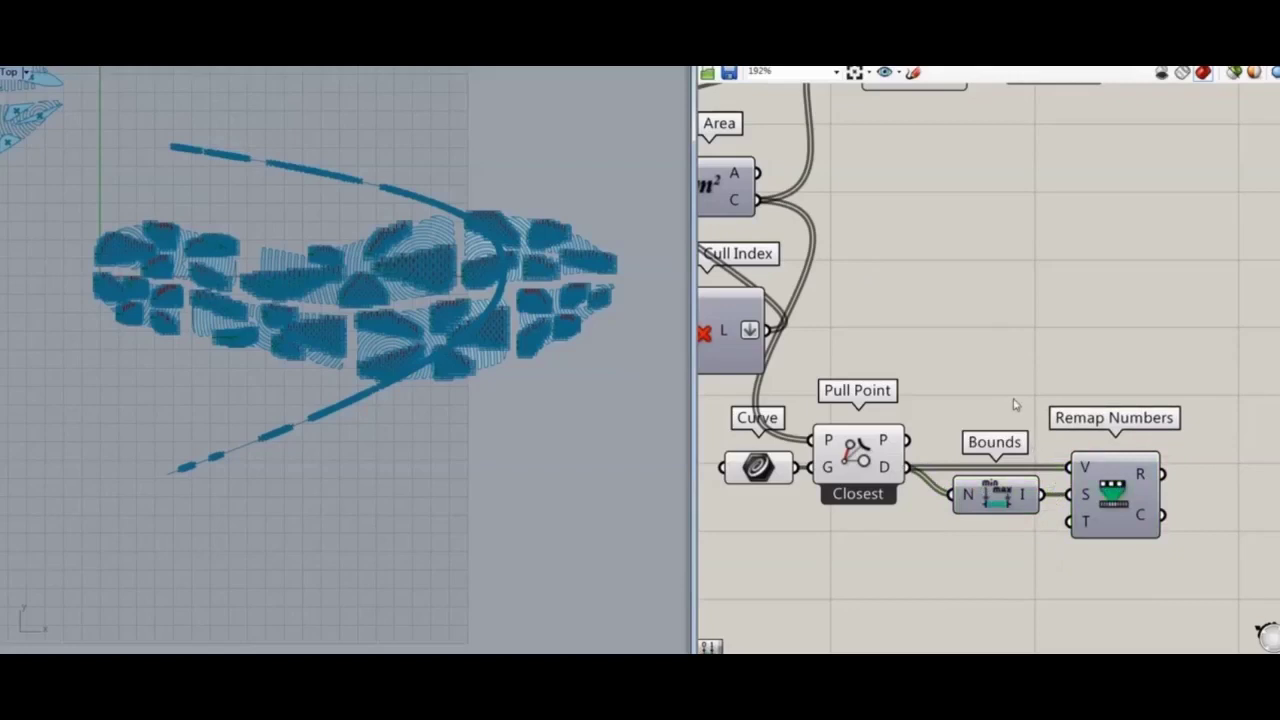
Hide the previews of the Curve parameter and Pull Point
{"action": "right_click_drag", "start_coordinate": [1015, 599], "coordinate": [978, 518]}
{"action": "left_click_drag", "start_coordinate": [838, 212], "coordinate": [718, 385]}
{"action": "right_click", "coordinate": [878, 252]}
{"action": "left_click", "coordinate": [918, 280]}
{"action": "left_click", "coordinate": [1133, 380]}
Add a Construct Domain component and connect it to Remap Numbers' target input
{"action": "right_click_drag", "start_coordinate": [851, 434], "coordinate": [897, 353]}
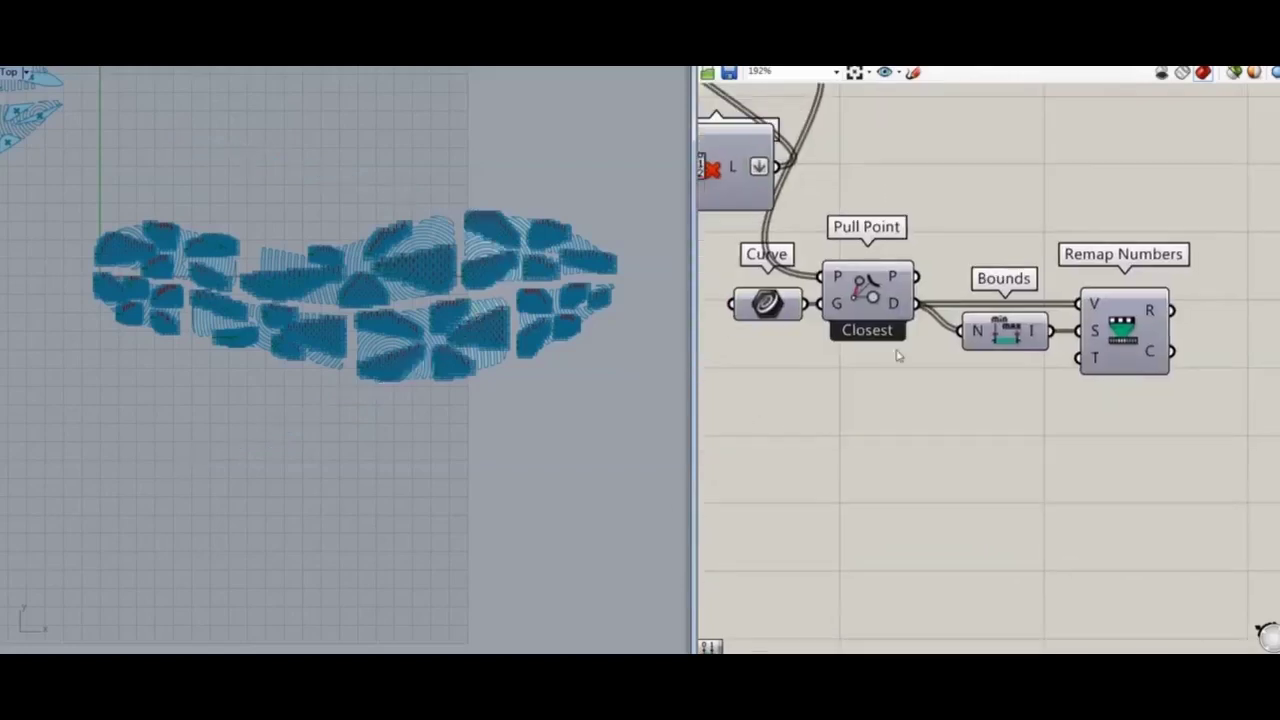
{"action": "double_click", "coordinate": [957, 433]}
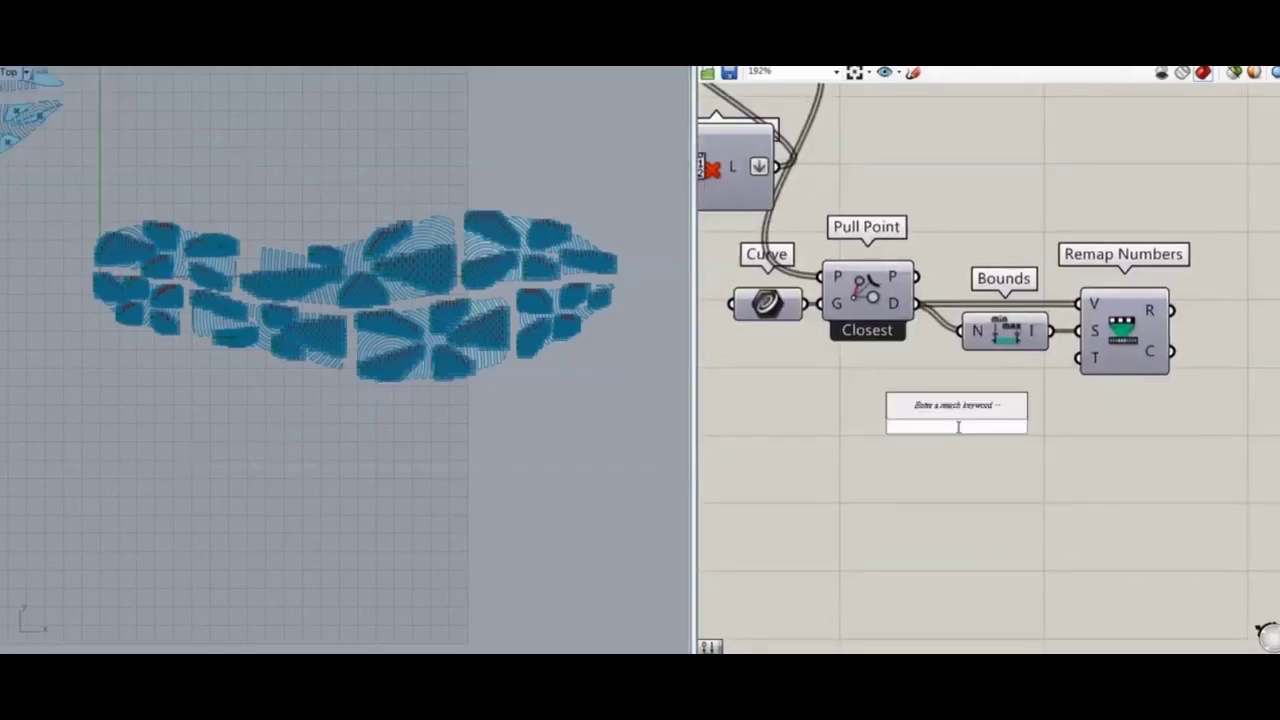
{"action": "type", "text": "domain"}
{"action": "left_click", "coordinate": [943, 205]}
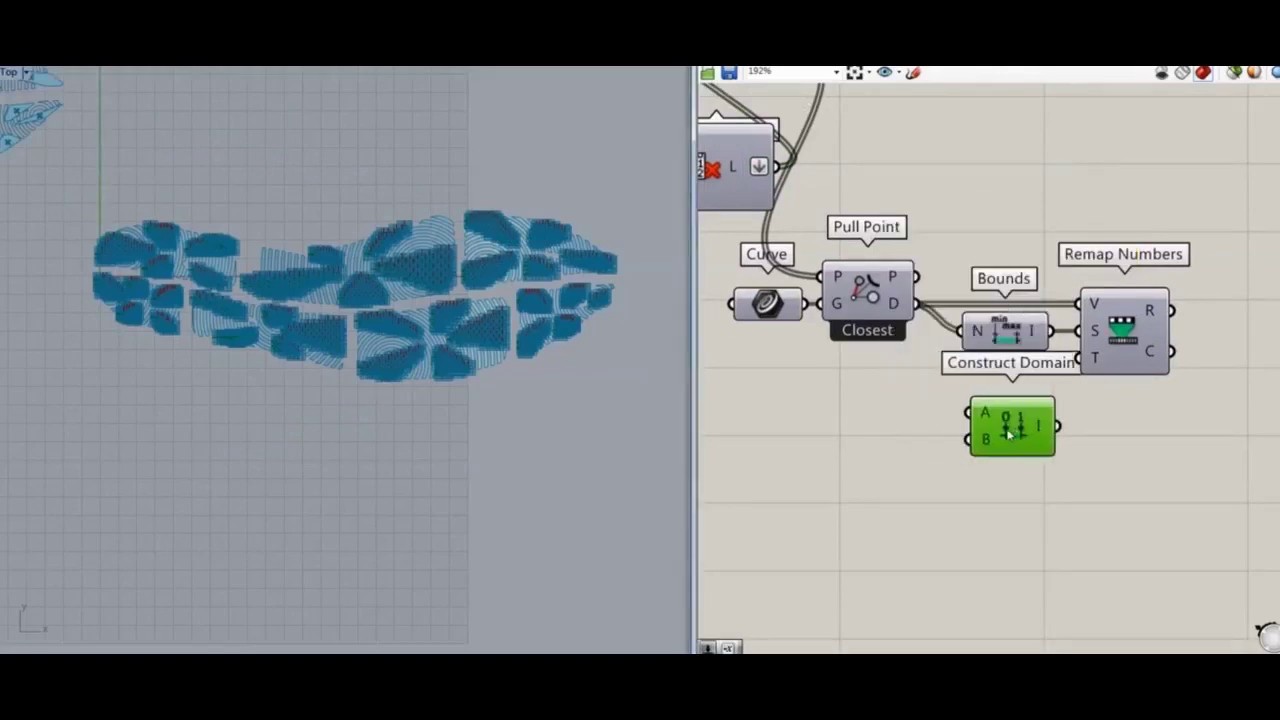
{"action": "left_click_drag", "start_coordinate": [998, 447], "coordinate": [1005, 451]}
Add sliders of 0.75 and 2.2 and connect them as Construct Domain's start and end values
{"action": "right_click_drag", "start_coordinate": [825, 456], "coordinate": [895, 406]}
{"action": "double_click", "coordinate": [895, 401]}
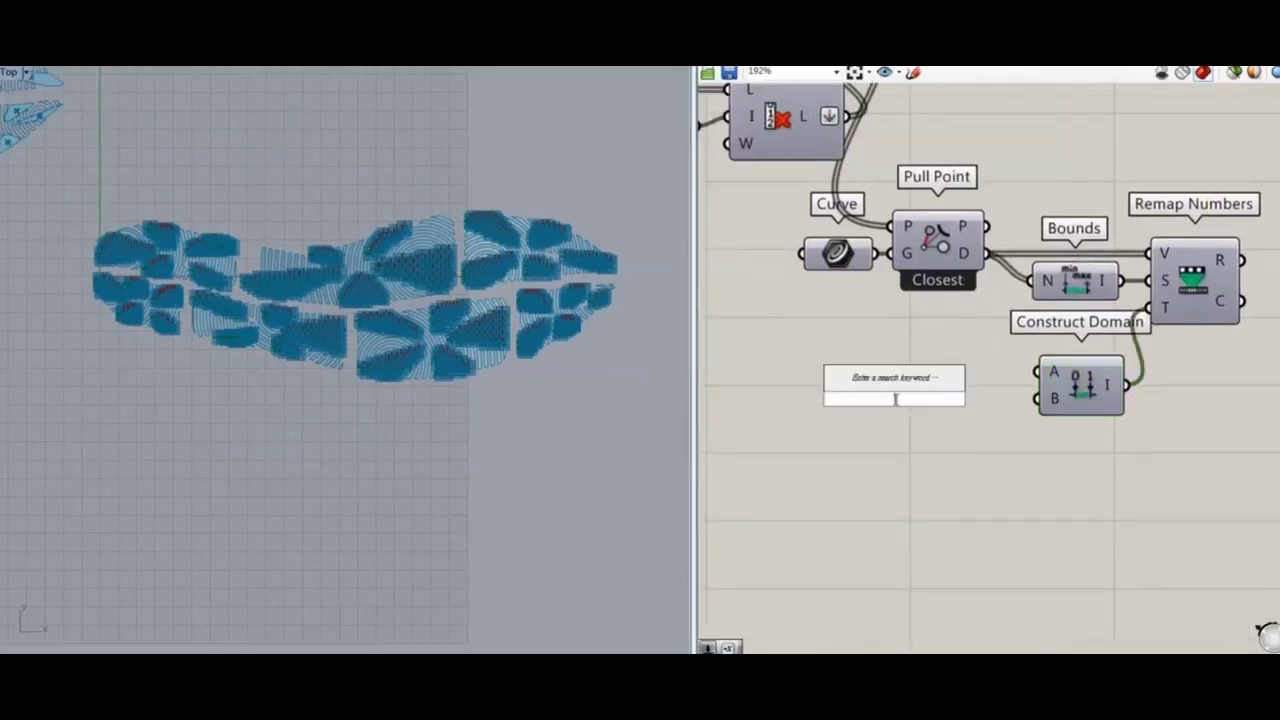
{"action": "key", "text": "Return"}
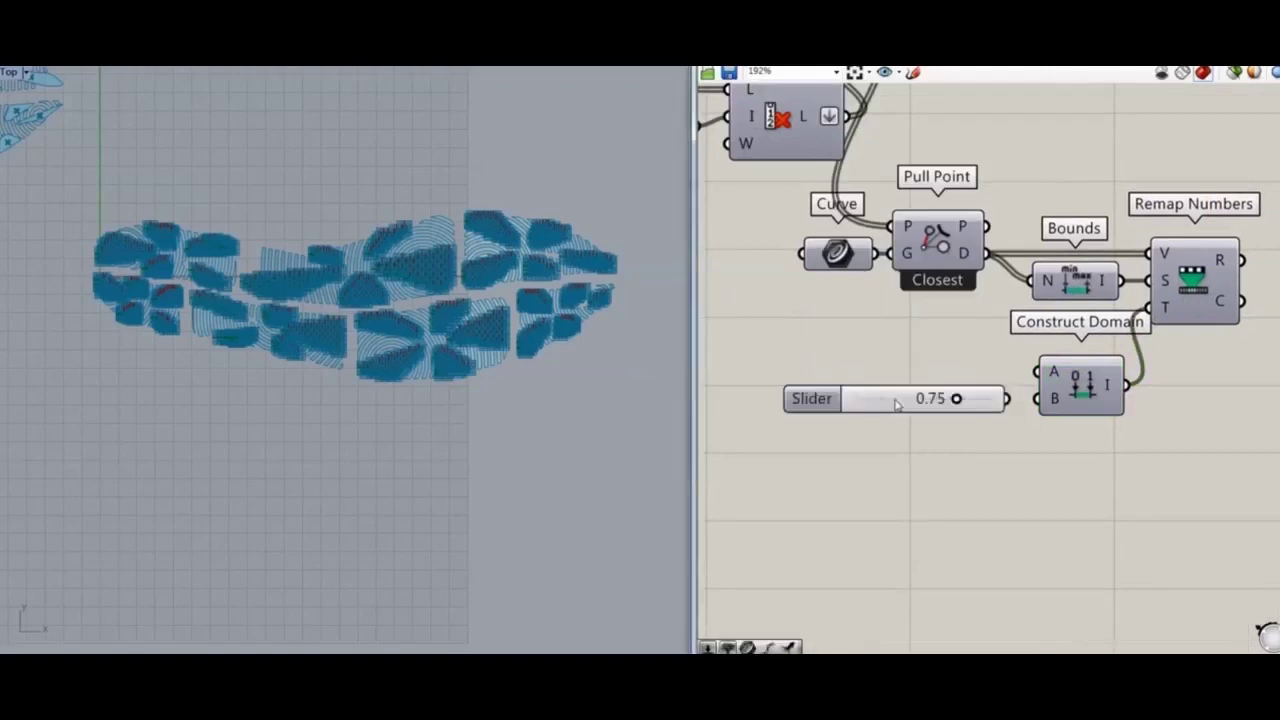
{"action": "key", "text": "Return"}
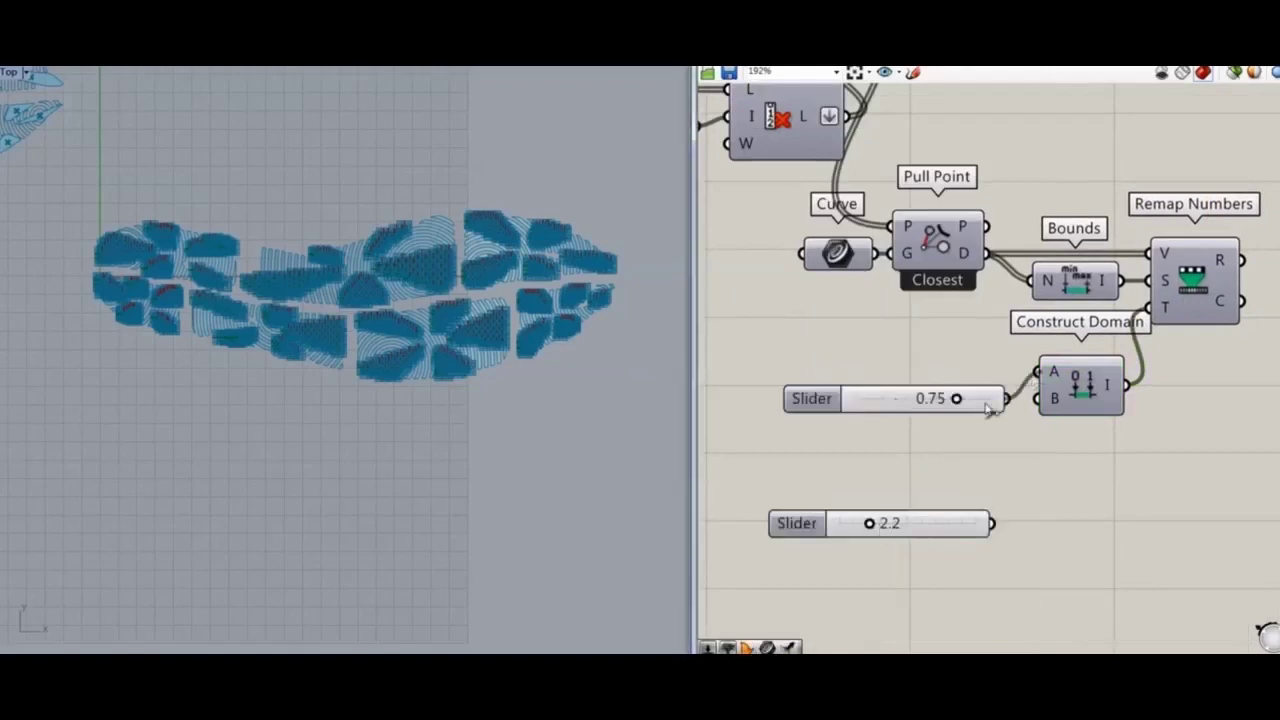
{"action": "left_click_drag", "start_coordinate": [924, 403], "coordinate": [868, 376]}
{"action": "left_click_drag", "start_coordinate": [1018, 445], "coordinate": [992, 523]}
{"action": "left_click_drag", "start_coordinate": [964, 530], "coordinate": [908, 420]}
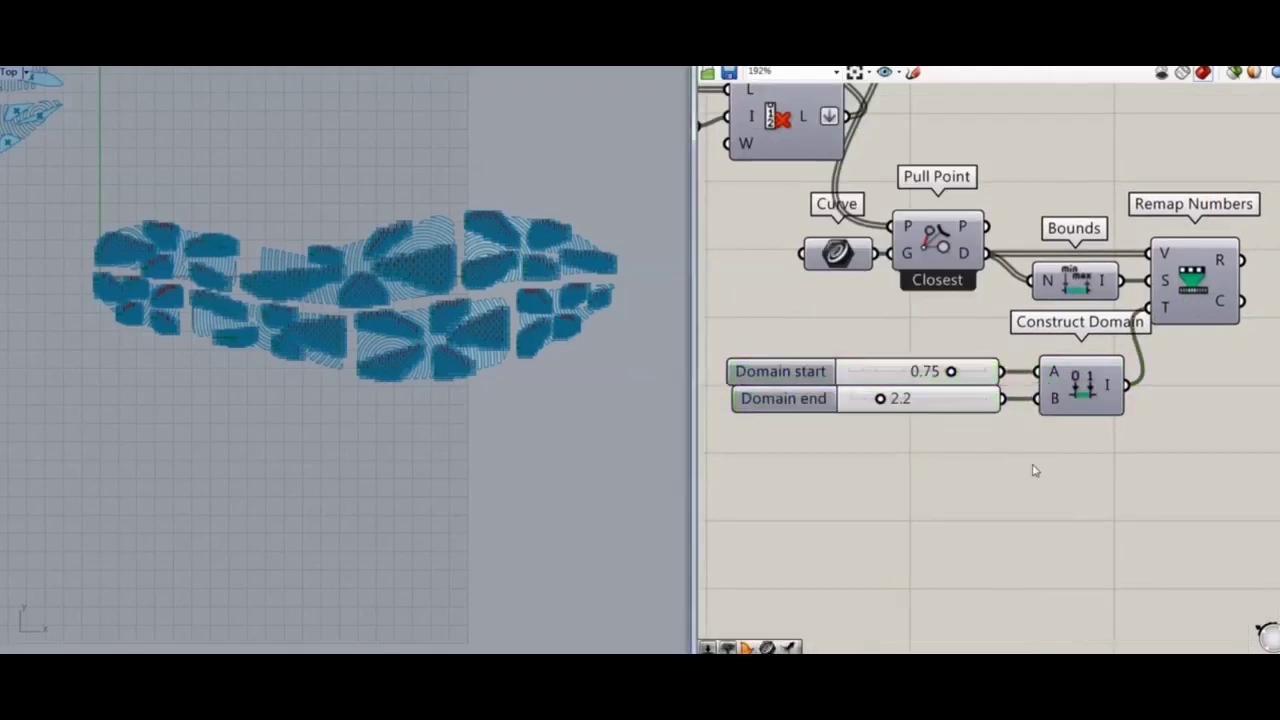
Add an Extrude component and connect Cull Index's list output to its base input
{"action": "scroll", "coordinate": [1062, 442], "scroll_direction": "down", "scroll_amount": 3}
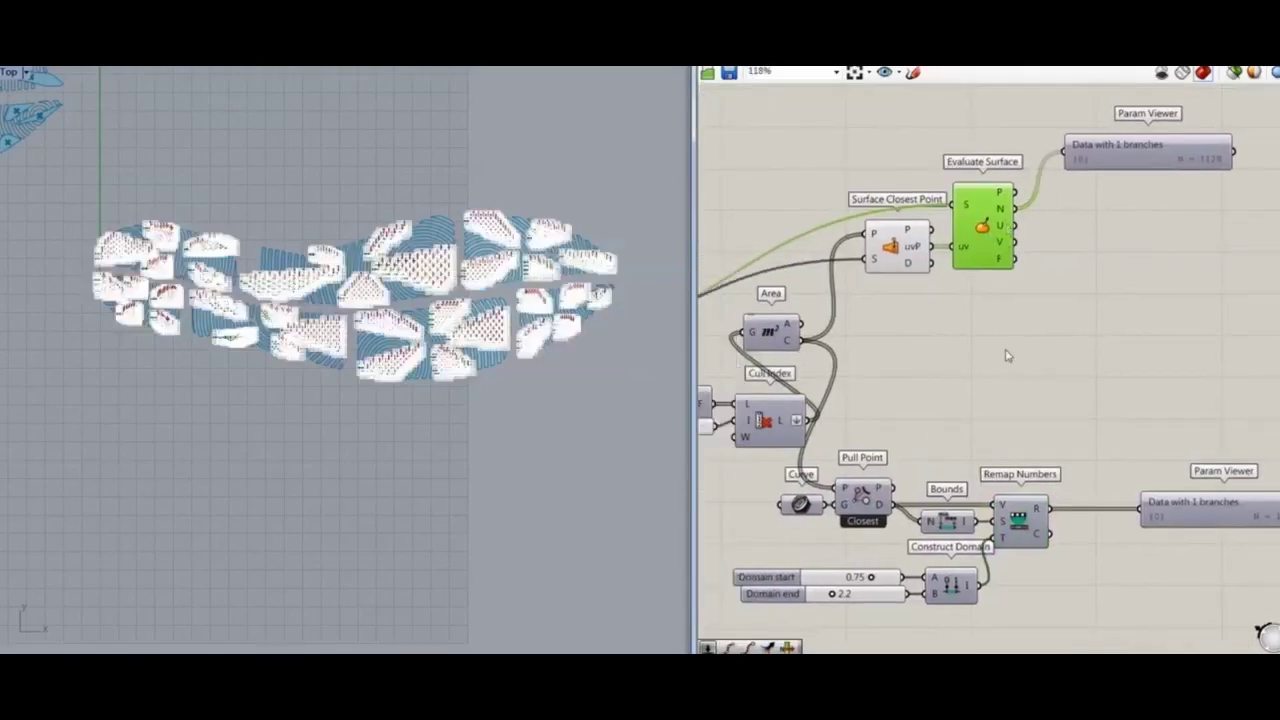
{"action": "double_click", "coordinate": [1035, 376]}
{"action": "type", "text": "ex"}
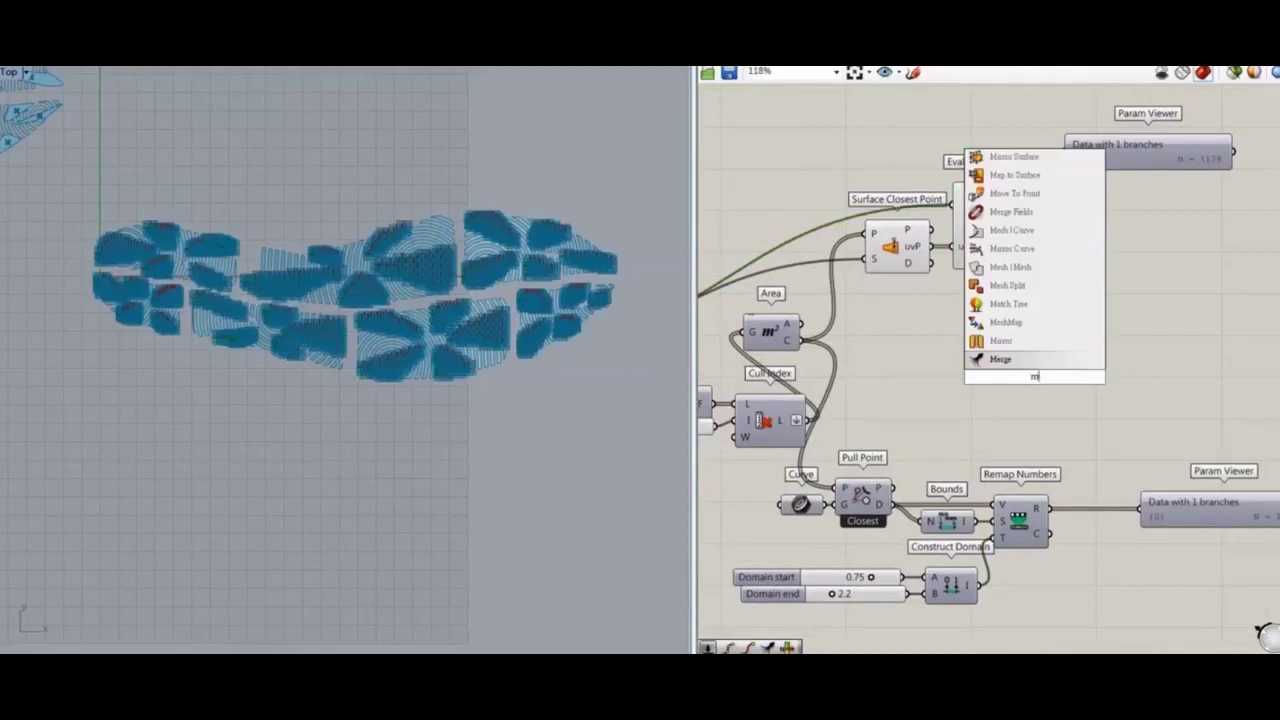
{"action": "left_click", "coordinate": [1003, 341]}
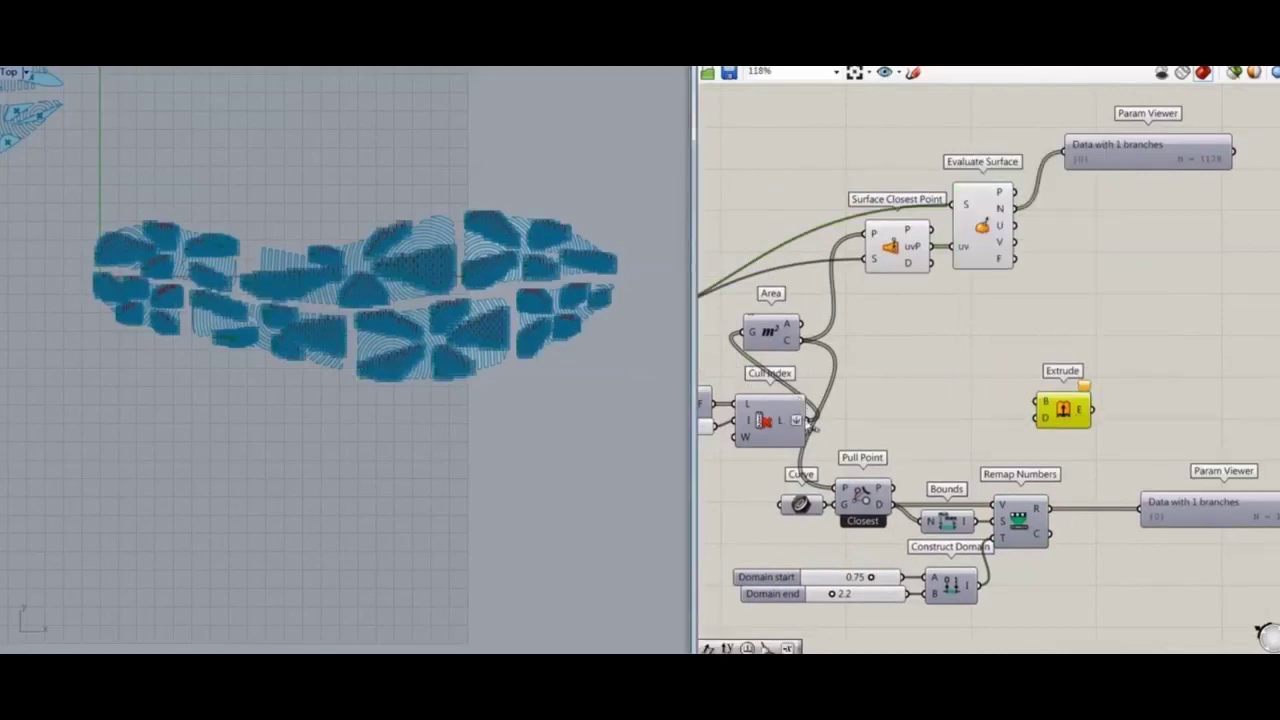
Add Amplitude and Negative components, route Evaluate Surface's normals through Negative into Amplitude, and feed Extrude's direction with the result
{"action": "double_click", "coordinate": [961, 374]}
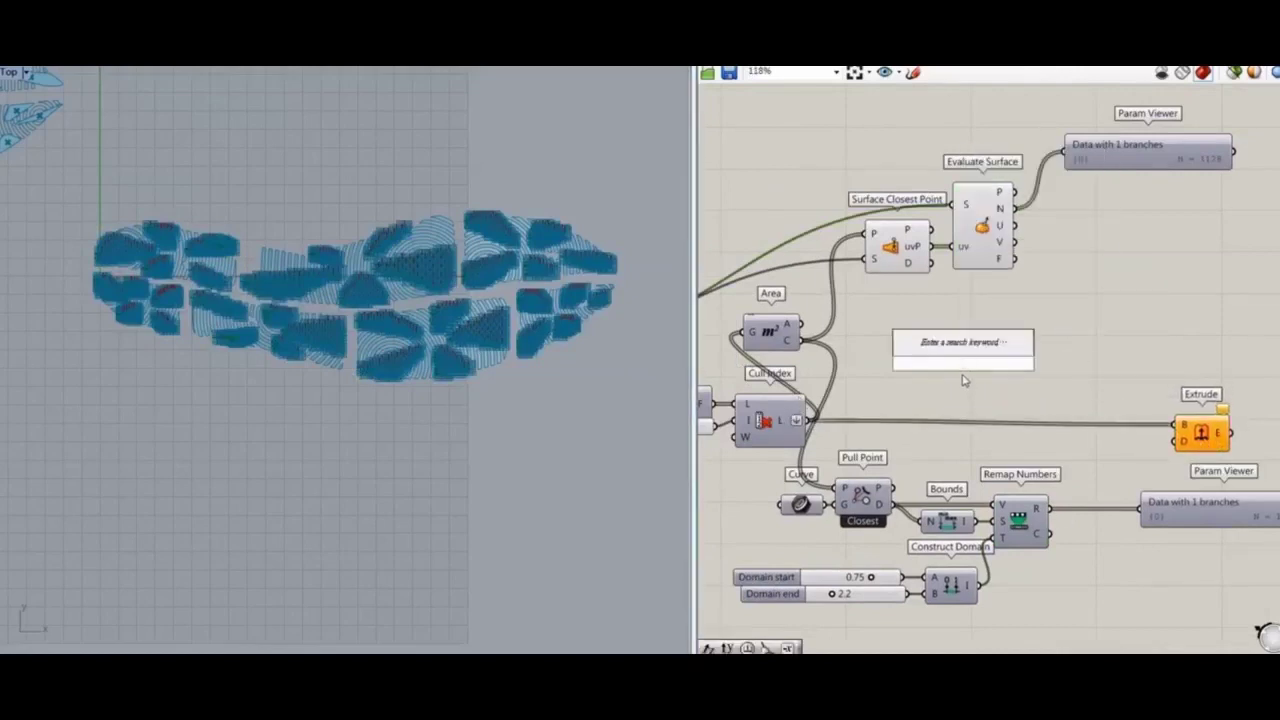
{"action": "type", "text": "am"}
{"action": "left_click_drag", "start_coordinate": [935, 345], "coordinate": [1105, 522]}
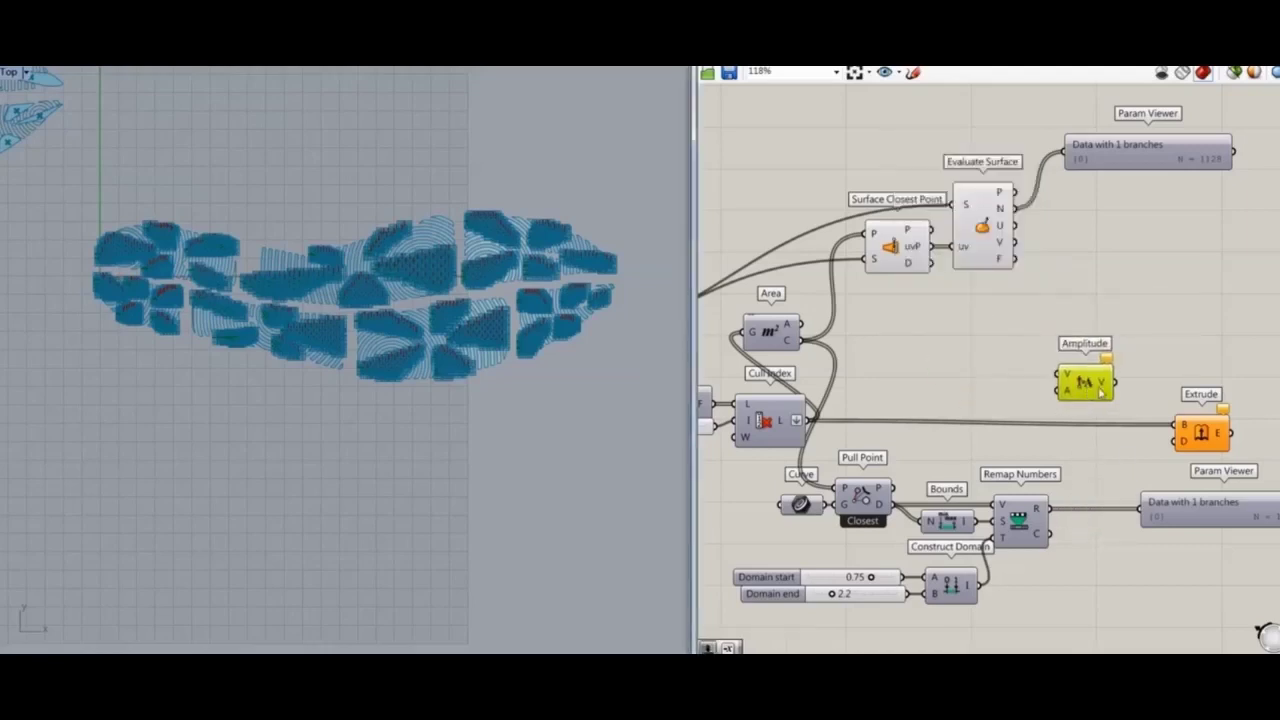
{"action": "type", "text": "neg"}
{"action": "key", "text": "Return"}
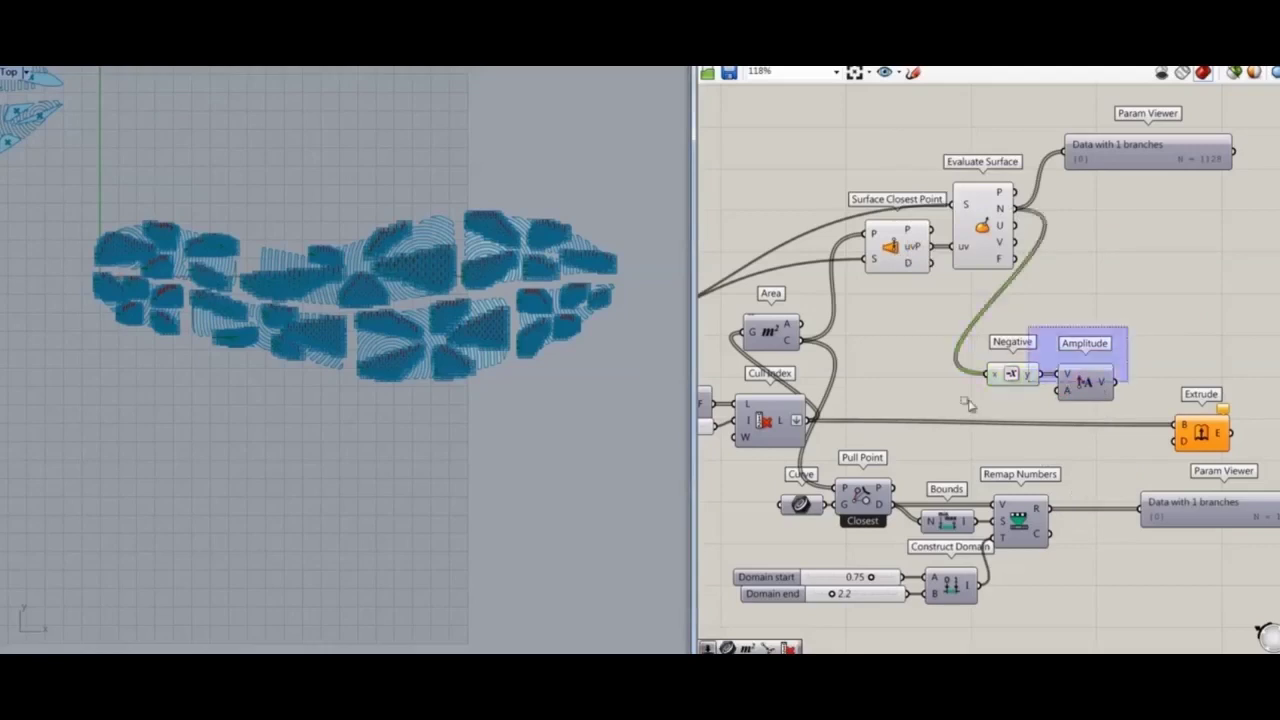
{"action": "left_click_drag", "start_coordinate": [967, 401], "coordinate": [965, 403]}
{"action": "left_click_drag", "start_coordinate": [1076, 394], "coordinate": [1088, 456]}
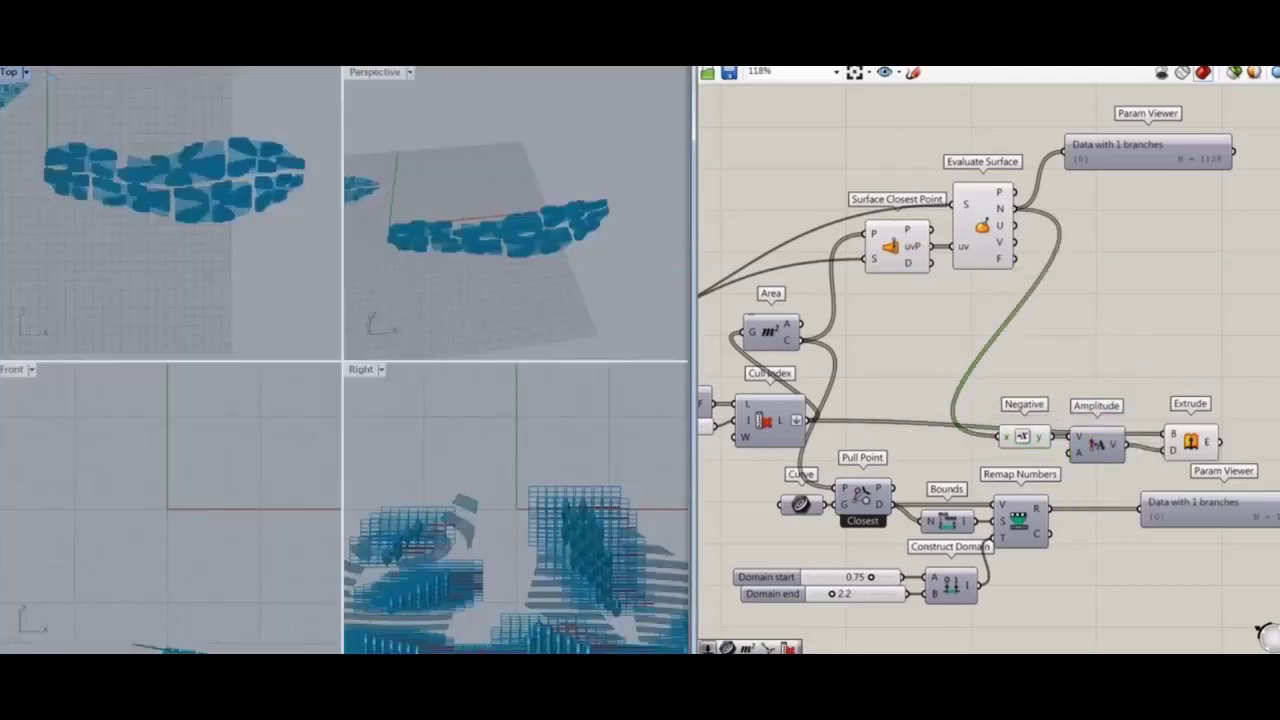
Maximise the Perspective view and hide the previews of the components feeding Extrude to see the cells up close
{"action": "double_click", "coordinate": [368, 73]}
{"action": "scroll", "coordinate": [460, 396], "scroll_direction": "up", "scroll_amount": 5}
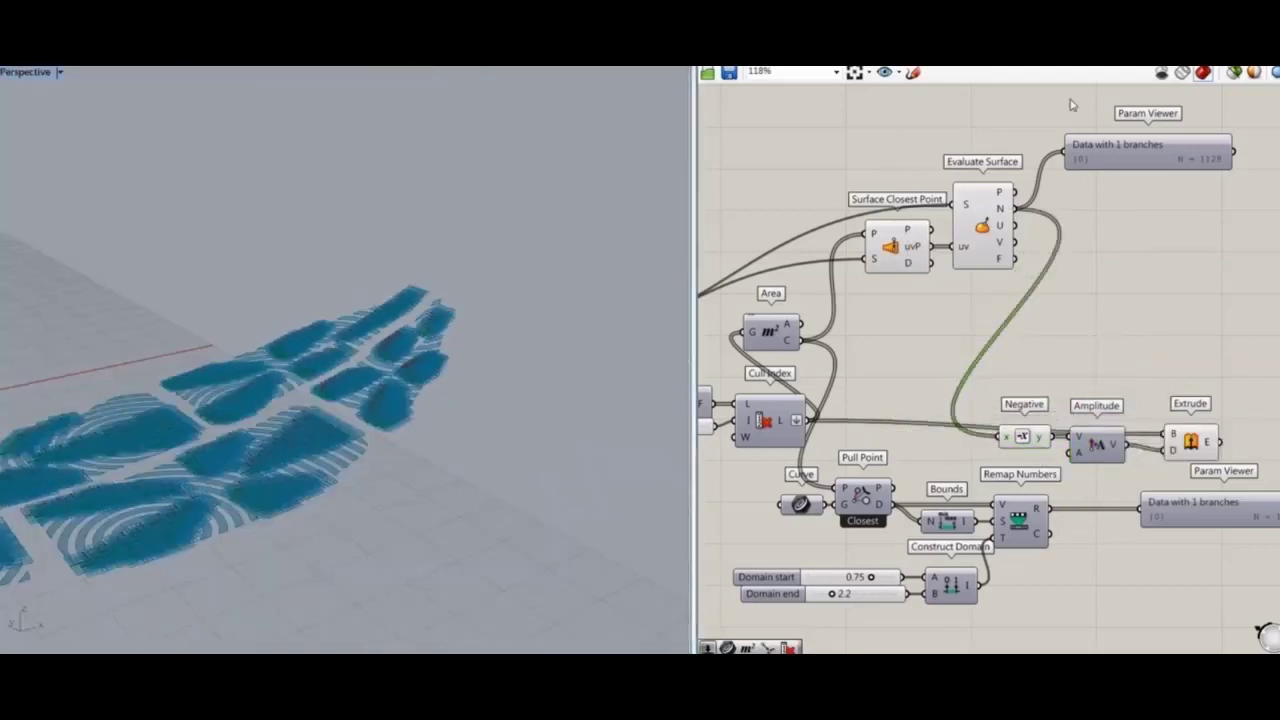
{"action": "left_click_drag", "start_coordinate": [1060, 98], "coordinate": [765, 602]}
{"action": "right_click", "coordinate": [1195, 264]}
{"action": "left_click", "coordinate": [1214, 322]}
{"action": "right_click_drag", "start_coordinate": [468, 414], "coordinate": [440, 460]}
{"action": "scroll", "coordinate": [605, 425], "scroll_direction": "up", "scroll_amount": 3}
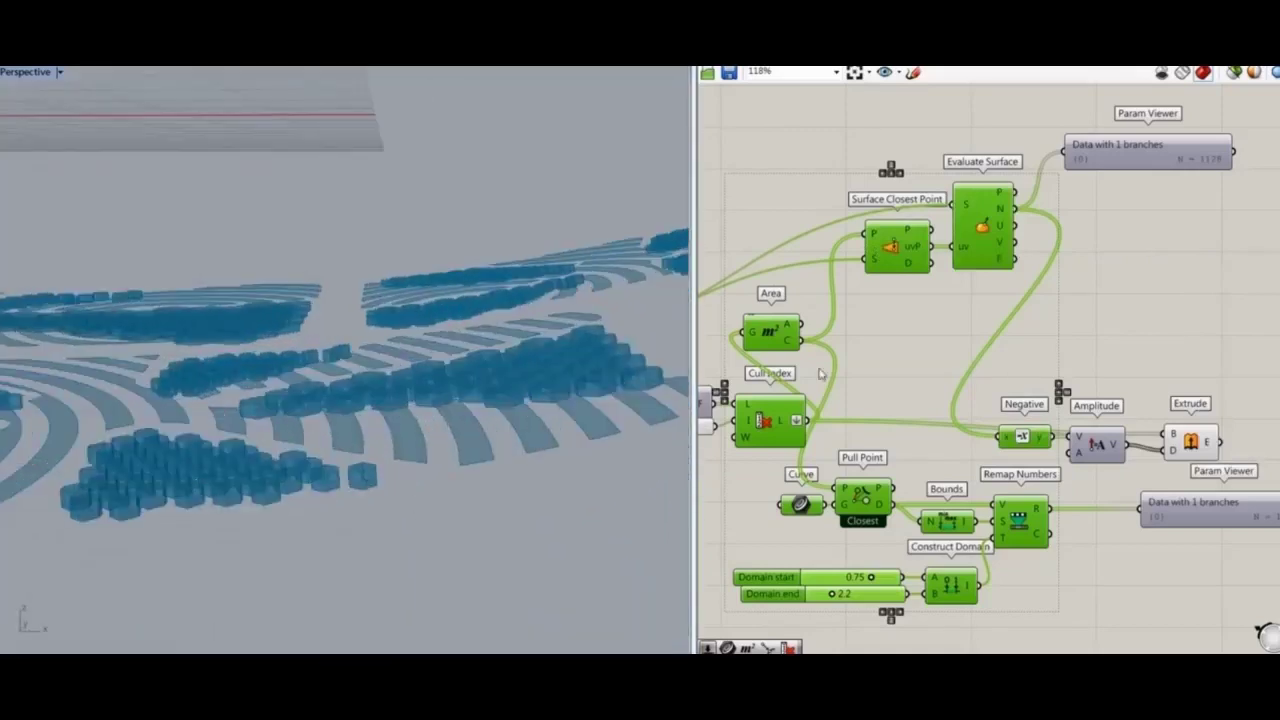
Delete the Negative component, disable Extrude, and connect Evaluate Surface's normals and Remap Numbers' result to Amplitude
{"action": "left_click", "coordinate": [1157, 365]}
{"action": "right_click_drag", "start_coordinate": [1150, 366], "coordinate": [1059, 336]}
{"action": "left_click", "coordinate": [942, 406]}
{"action": "key", "text": "Delete"}
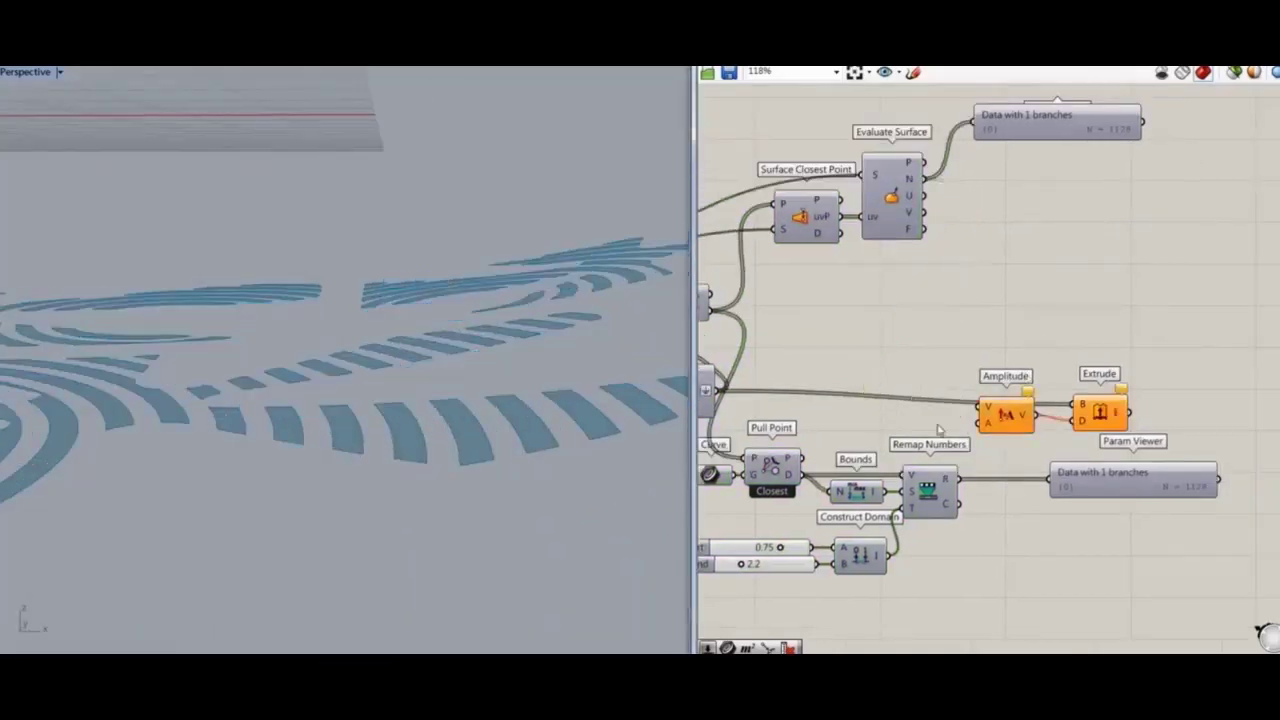
{"action": "right_click", "coordinate": [1164, 240]}
{"action": "left_click", "coordinate": [1188, 296]}
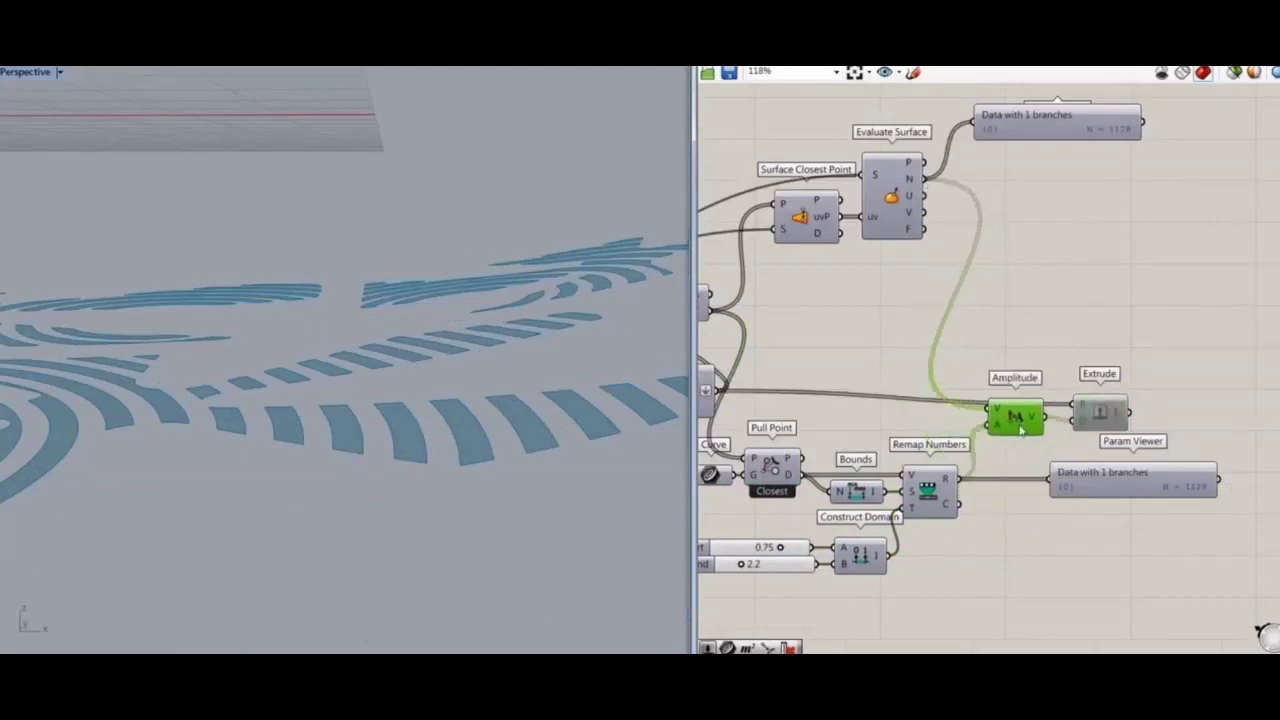
Move Surface Closest Point and Evaluate Surface closer to Amplitude, and enable Extrude again to view the cells
{"action": "left_click_drag", "start_coordinate": [947, 157], "coordinate": [762, 246]}
{"action": "left_click_drag", "start_coordinate": [887, 223], "coordinate": [873, 335]}
{"action": "key", "text": "ctrl+e"}
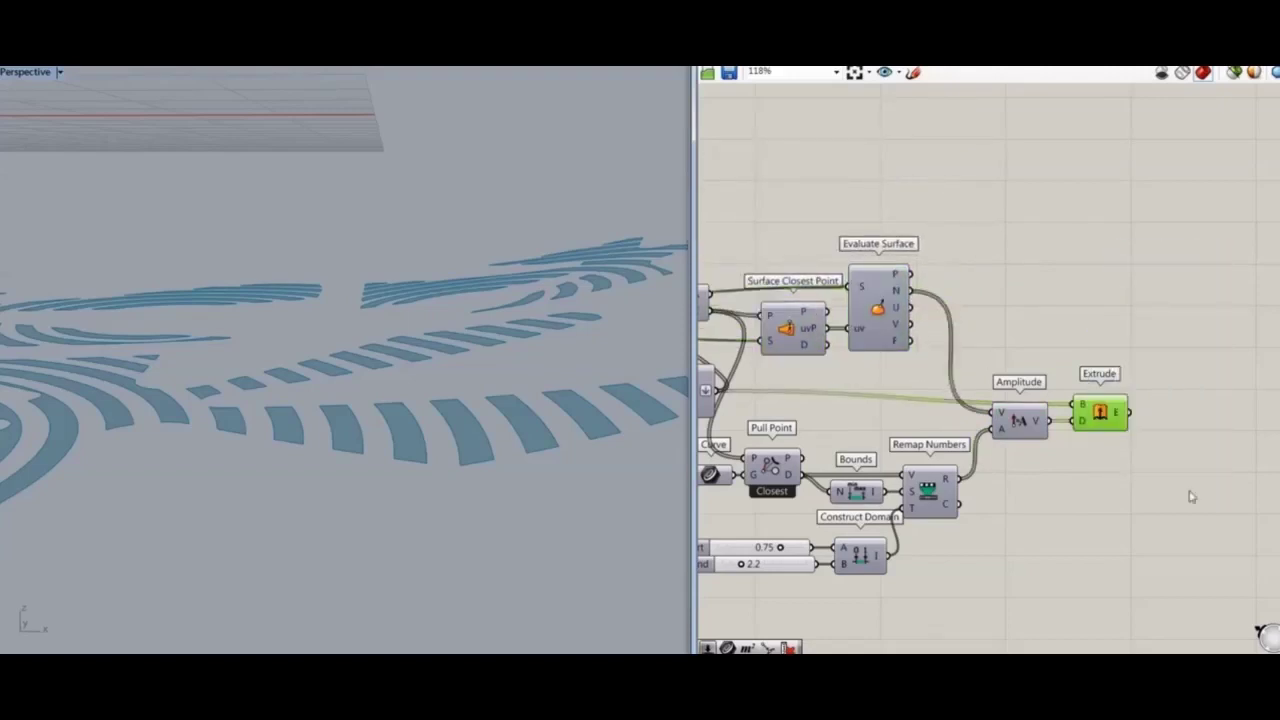
{"action": "left_click", "coordinate": [1168, 461]}
{"action": "left_click", "coordinate": [1100, 426]}
{"action": "right_click_drag", "start_coordinate": [560, 480], "coordinate": [543, 590]}
{"action": "right_click_drag", "start_coordinate": [530, 220], "coordinate": [438, 405]}
{"action": "scroll", "coordinate": [438, 405], "scroll_direction": "up", "scroll_amount": 2}
{"action": "left_click", "coordinate": [1183, 519]}
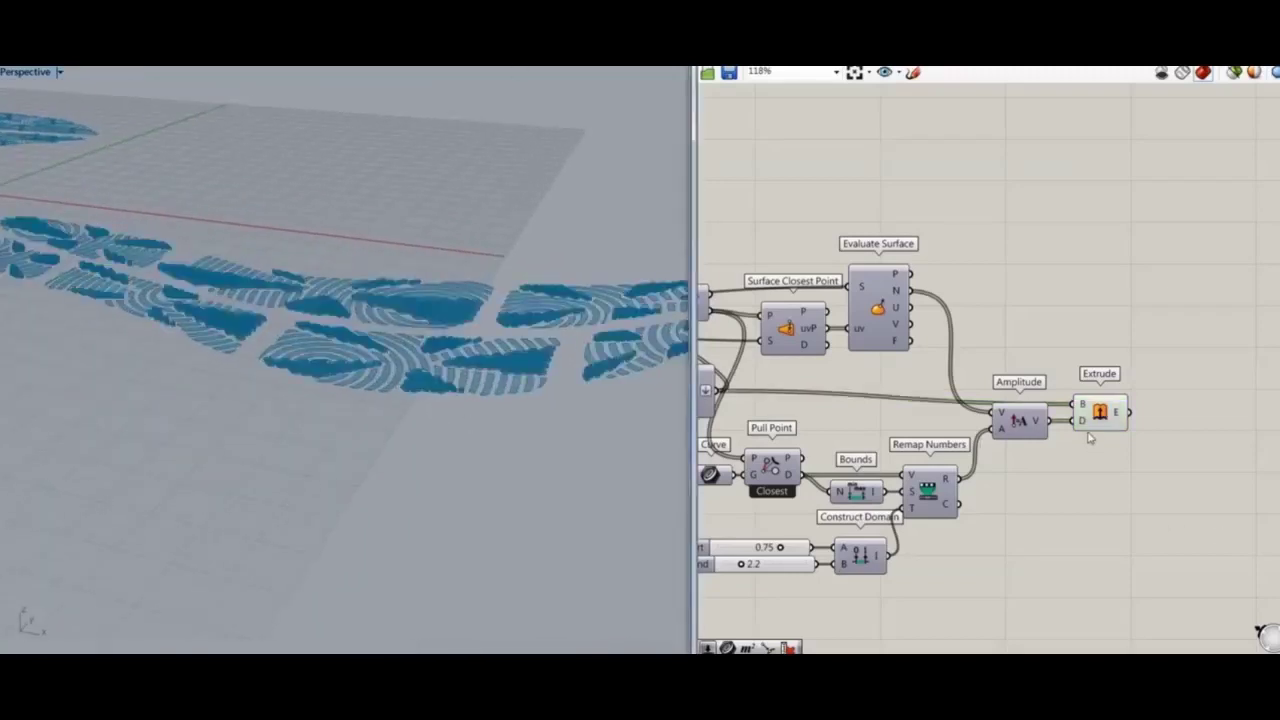
Insert a Negative component between Remap Numbers' result and Amplitude's length input, moving Amplitude and Extrude to make room
{"action": "left_click_drag", "start_coordinate": [1089, 428], "coordinate": [1125, 428]}
{"action": "left_click", "coordinate": [1098, 480]}
{"action": "right_click_drag", "start_coordinate": [530, 365], "coordinate": [421, 343]}
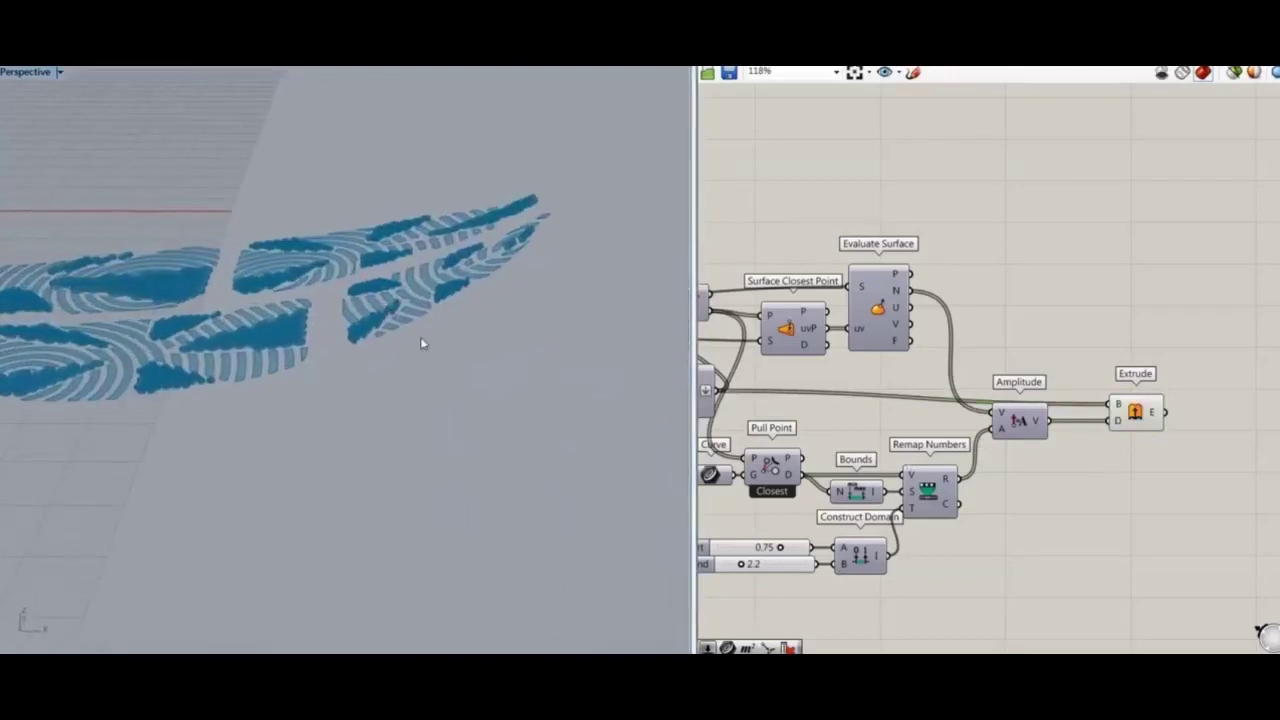
{"action": "left_click_drag", "start_coordinate": [1036, 433], "coordinate": [1089, 483]}
{"action": "double_click", "coordinate": [1031, 575]}
{"action": "type", "text": "neg"}
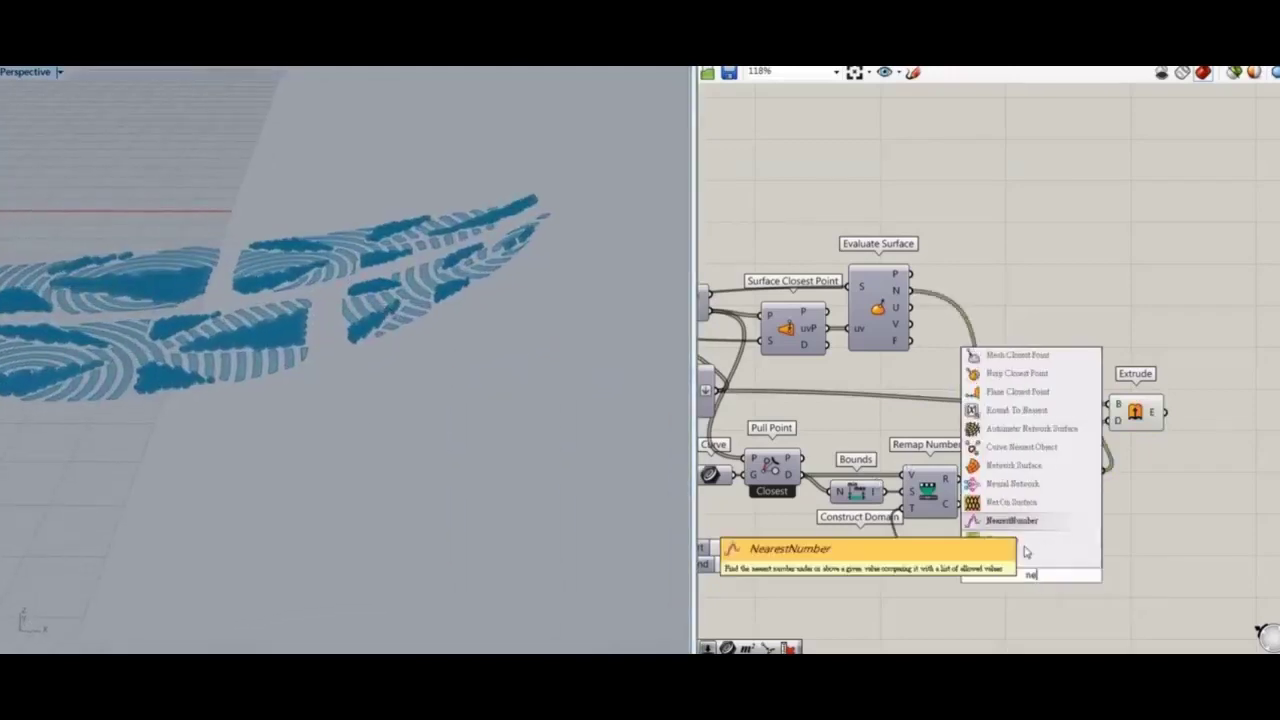
{"action": "left_click", "coordinate": [1021, 547]}
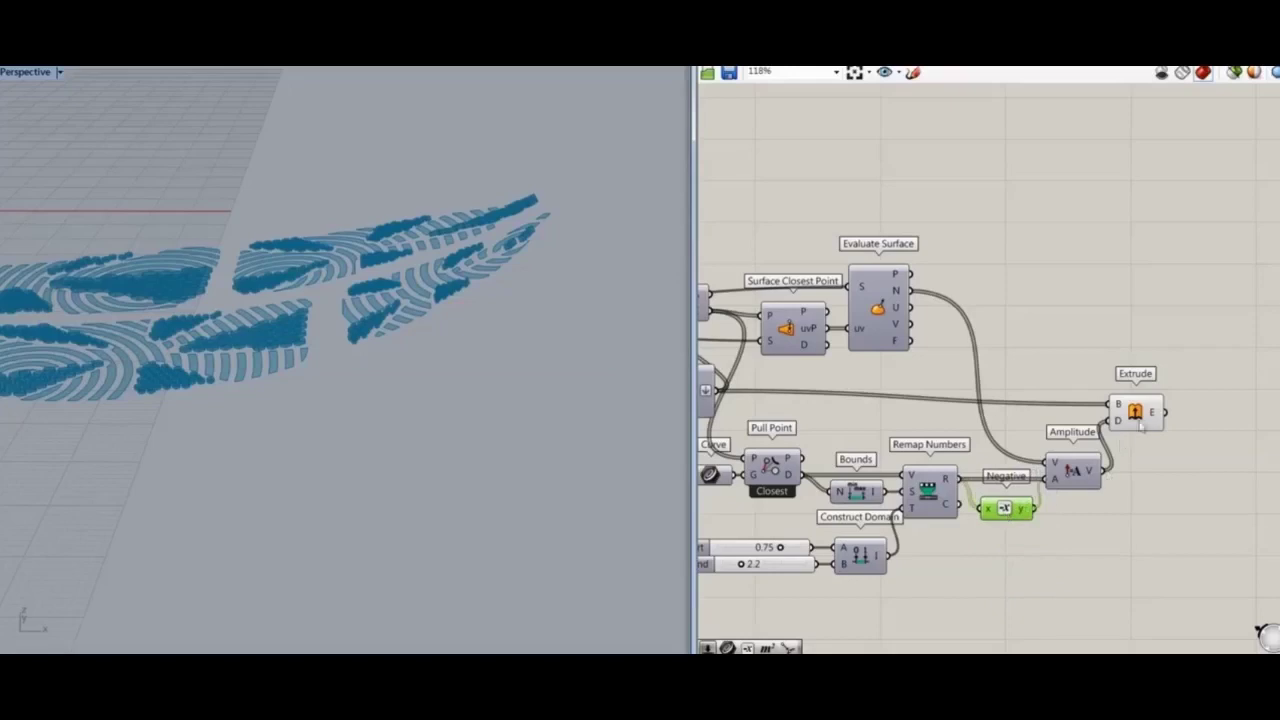
{"action": "left_click", "coordinate": [1117, 517]}
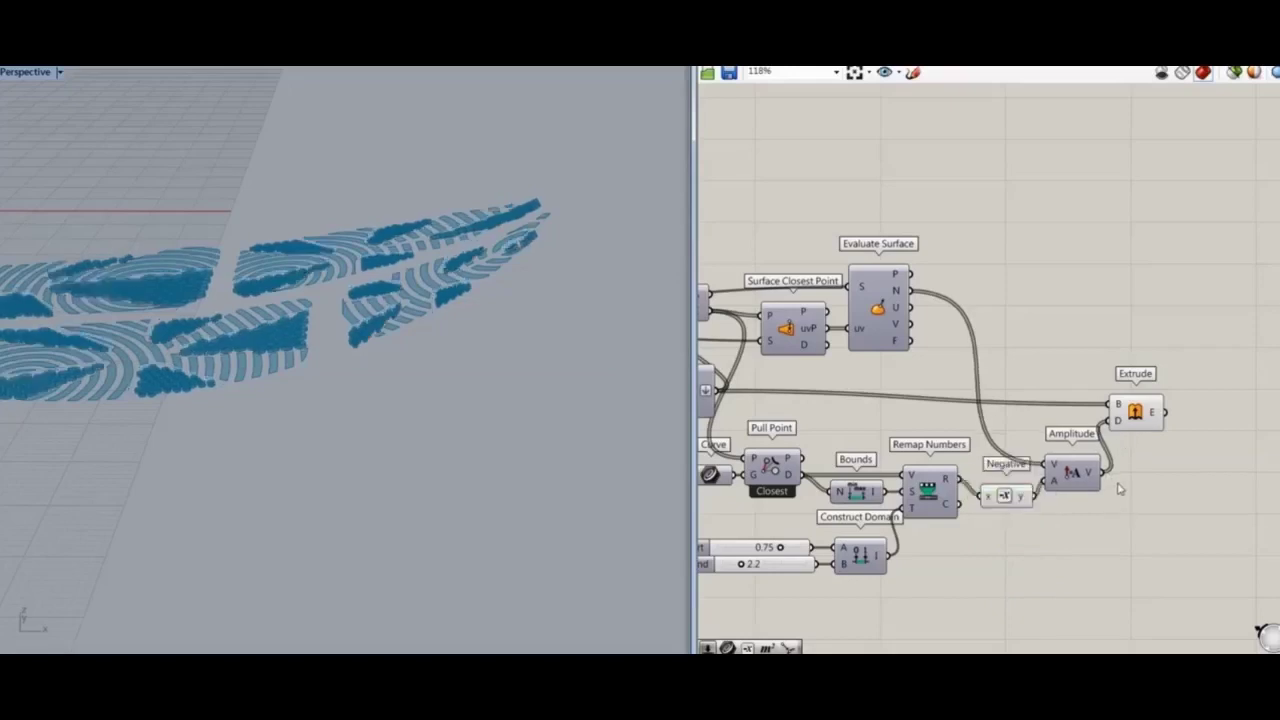
{"action": "left_click", "coordinate": [1140, 420]}
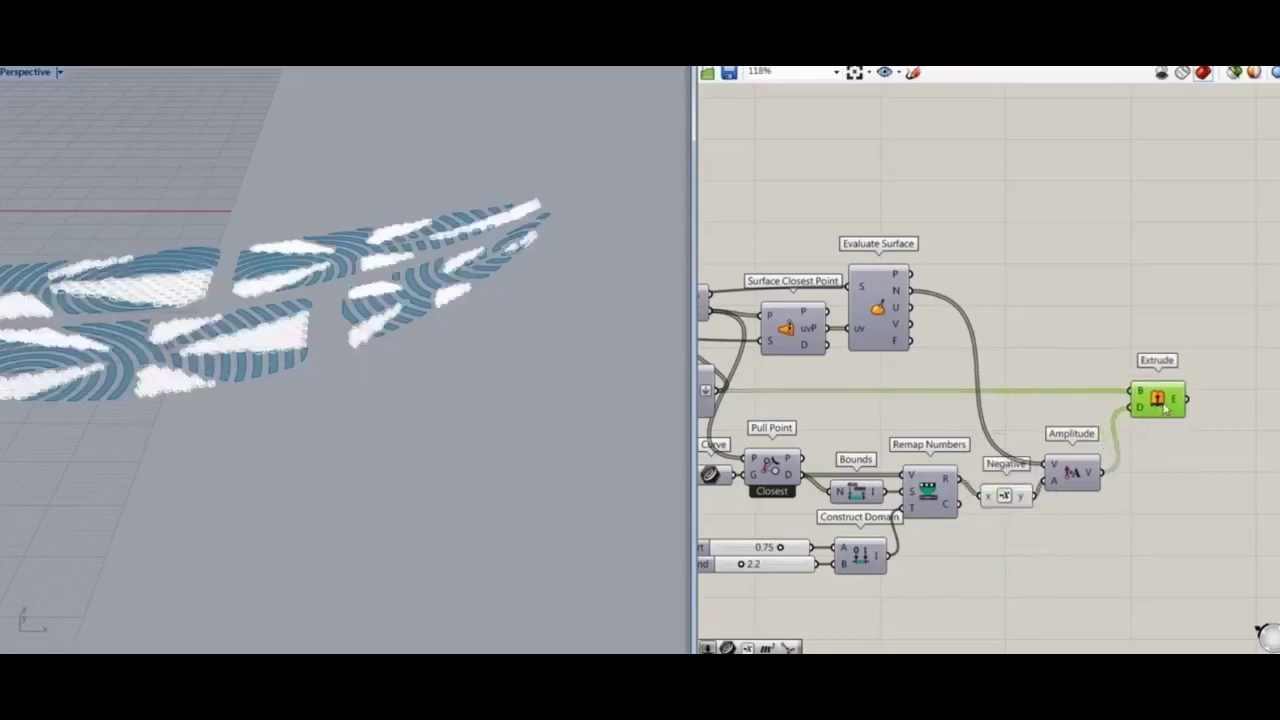
Examine the direction and varying heights of the extruded cells in the Front and Perspective views
{"action": "right_click_drag", "start_coordinate": [470, 360], "coordinate": [385, 410]}
{"action": "double_click", "coordinate": [19, 76]}
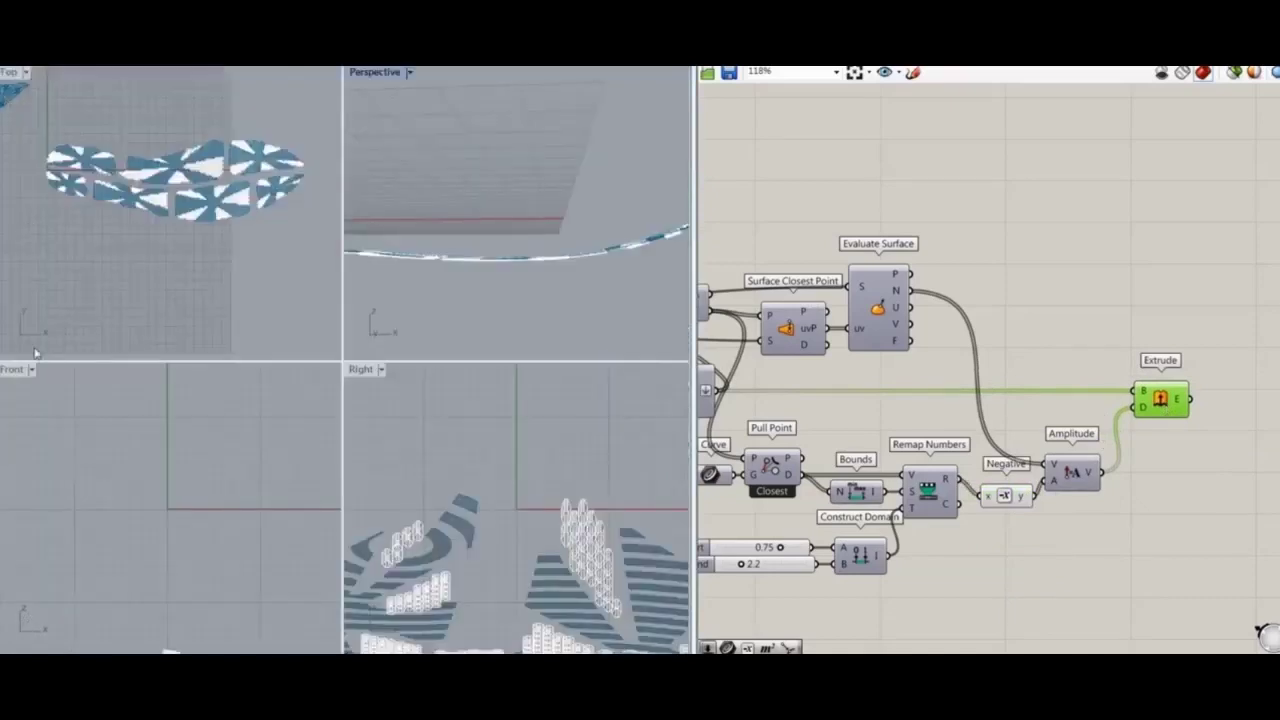
{"action": "double_click", "coordinate": [14, 370]}
{"action": "scroll", "coordinate": [520, 370], "scroll_direction": "down", "scroll_amount": 10}
{"action": "scroll", "coordinate": [272, 347], "scroll_direction": "up", "scroll_amount": 5}
{"action": "right_click_drag", "start_coordinate": [640, 352], "coordinate": [450, 311]}
{"action": "double_click", "coordinate": [14, 74]}
{"action": "double_click", "coordinate": [380, 75]}
{"action": "scroll", "coordinate": [240, 336], "scroll_direction": "down", "scroll_amount": 4}
{"action": "scroll", "coordinate": [361, 354], "scroll_direction": "up", "scroll_amount": 7}
{"action": "scroll", "coordinate": [373, 325], "scroll_direction": "down", "scroll_amount": 7}
{"action": "right_click_drag", "start_coordinate": [246, 489], "coordinate": [469, 202], "text": "shift"}
{"action": "scroll", "coordinate": [306, 367], "scroll_direction": "down", "scroll_amount": 3}
{"action": "right_click_drag", "start_coordinate": [225, 365], "coordinate": [441, 318]}
{"action": "scroll", "coordinate": [324, 371], "scroll_direction": "down", "scroll_amount": 6}
{"action": "scroll", "coordinate": [441, 318], "scroll_direction": "up", "scroll_amount": 6}
{"action": "left_click", "coordinate": [1070, 302]}
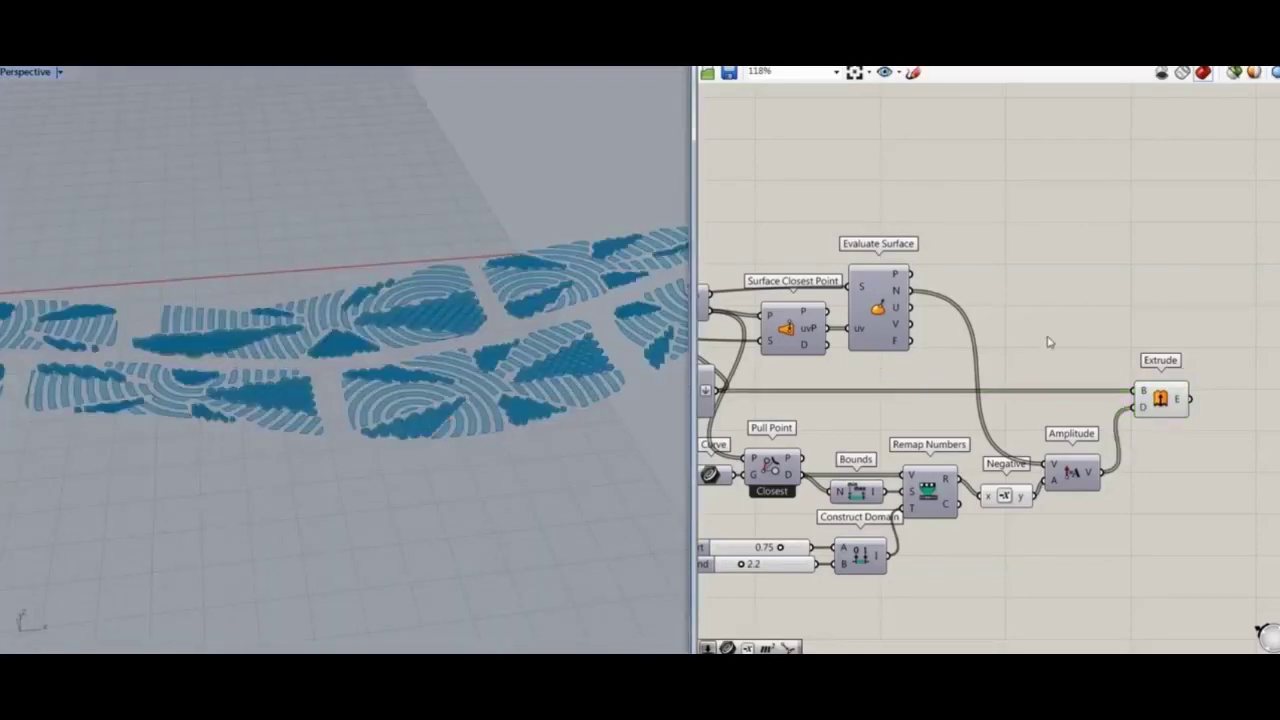
{"action": "right_click_drag", "start_coordinate": [400, 400], "coordinate": [435, 443]}
{"action": "scroll", "coordinate": [1020, 308], "scroll_direction": "down", "scroll_amount": 6}
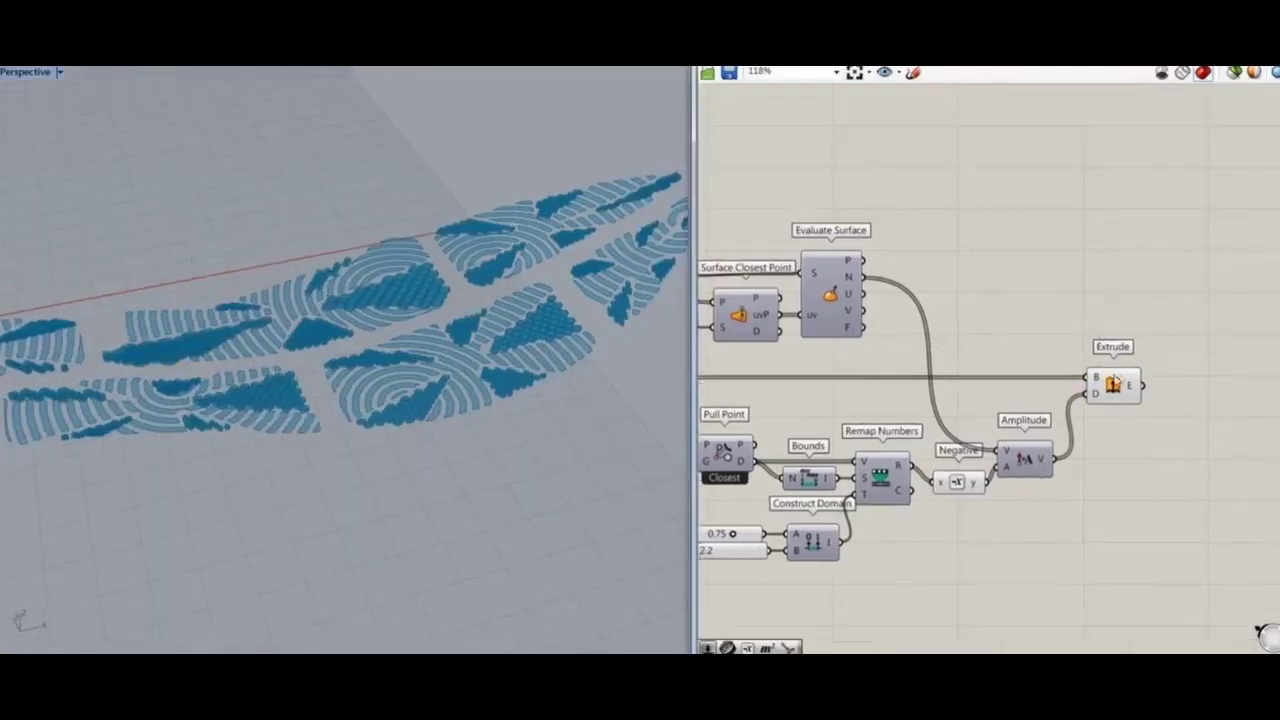
Add an Offset Surface for the slots from their Cull Index output, with a 2.5 slider through Negative as distance
{"action": "scroll", "coordinate": [820, 200], "scroll_direction": "up", "scroll_amount": 6}
{"action": "double_click", "coordinate": [1140, 345]}
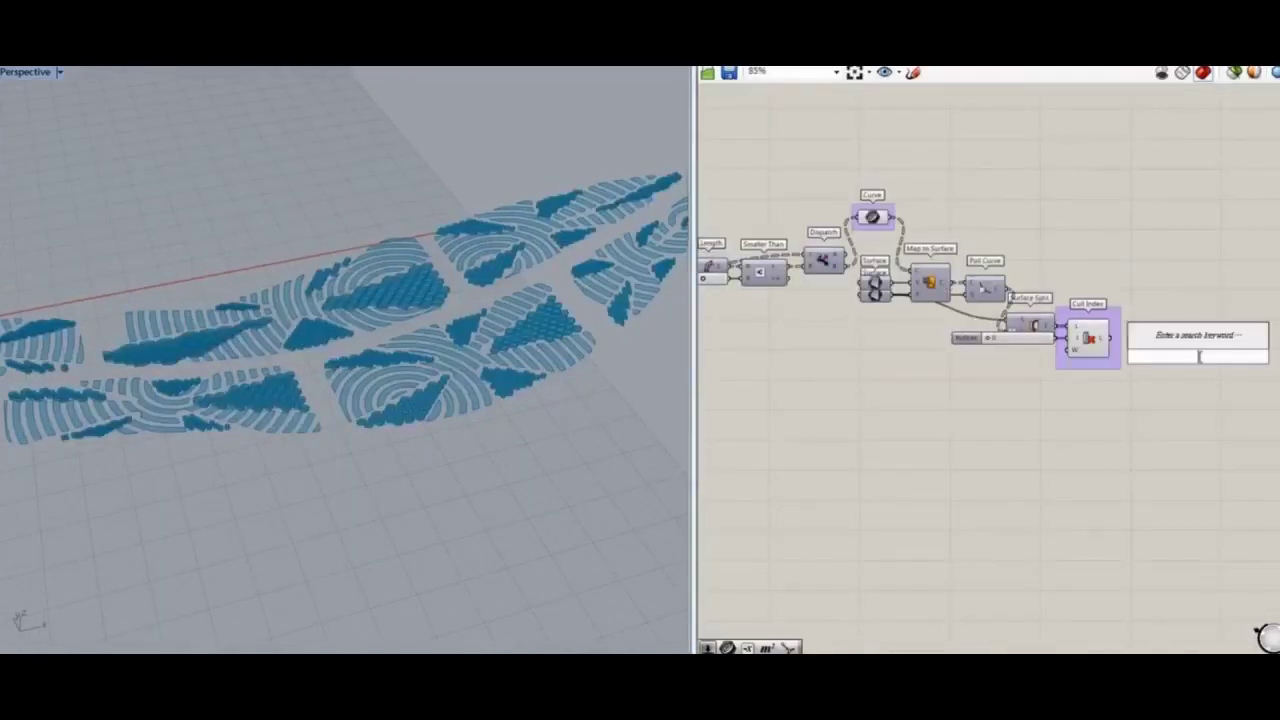
{"action": "type", "text": "off"}
{"action": "left_click", "coordinate": [1180, 246]}
{"action": "double_click", "coordinate": [1066, 409]}
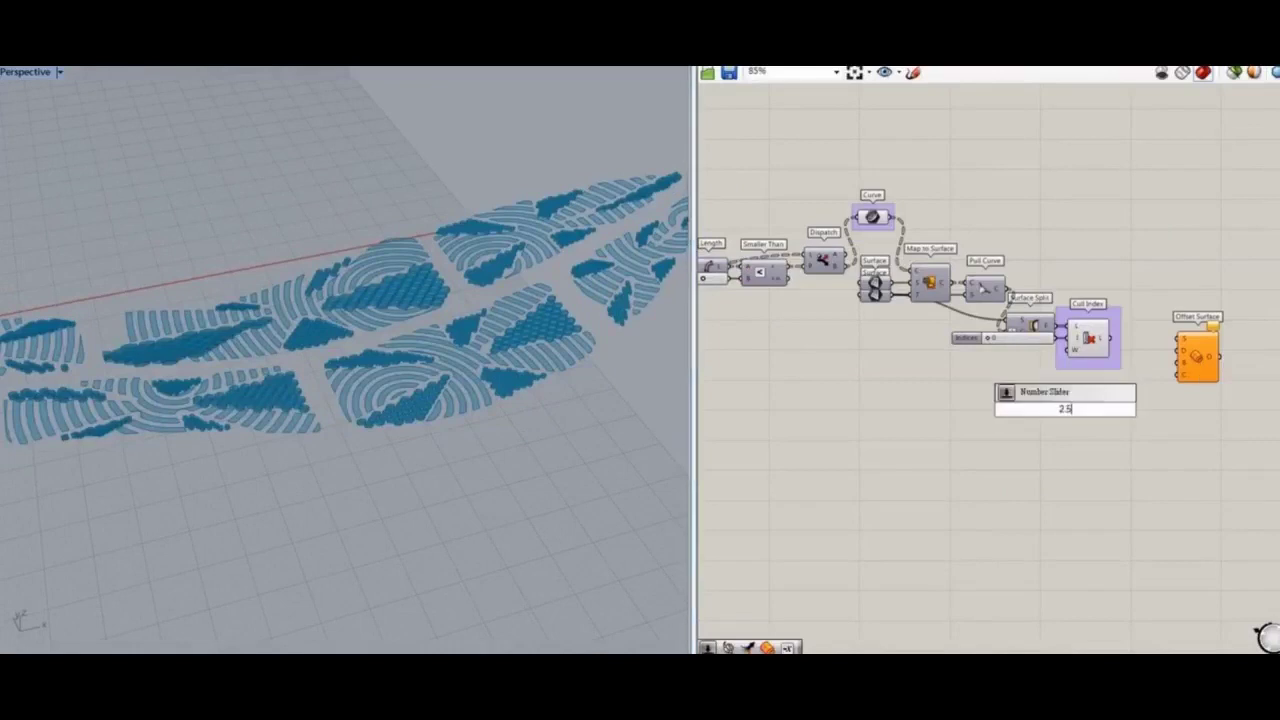
{"action": "type", "text": "neg"}
{"action": "left_click", "coordinate": [1171, 401]}
{"action": "scroll", "coordinate": [1130, 427], "scroll_direction": "up", "scroll_amount": 4}
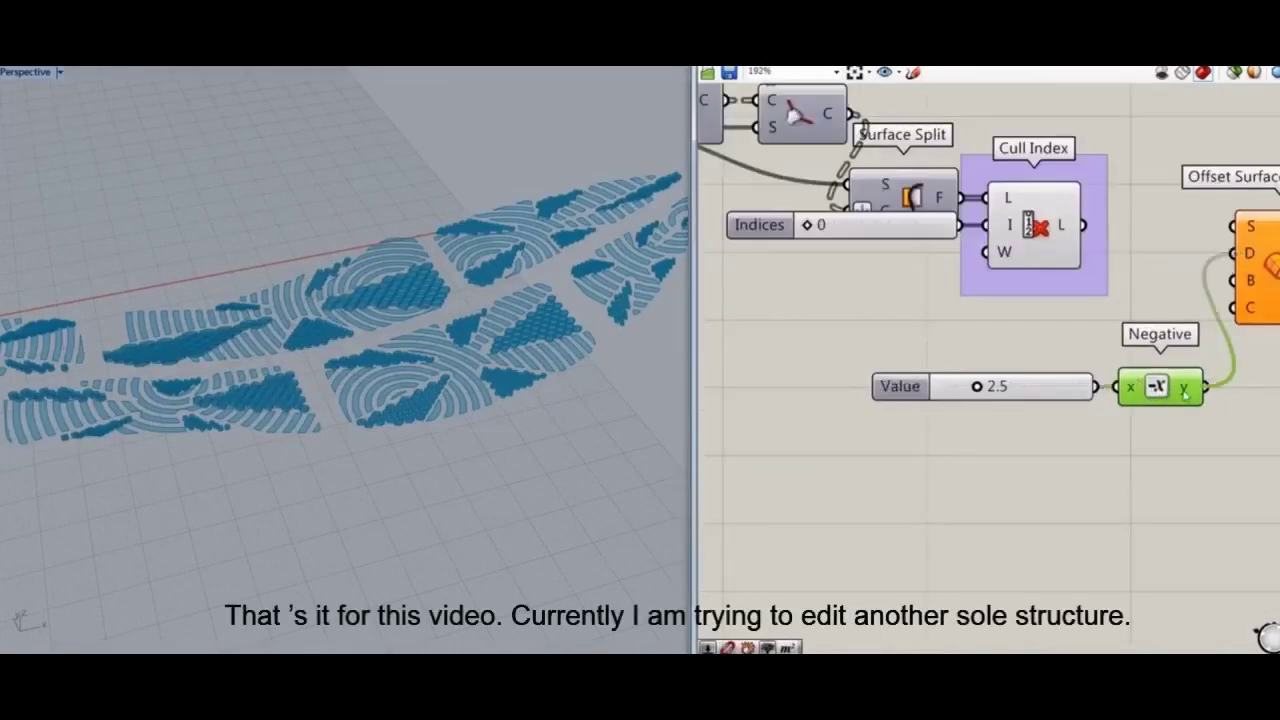
{"action": "left_click_drag", "start_coordinate": [1233, 228], "coordinate": [1235, 227]}
{"action": "left_click", "coordinate": [1183, 457]}
Hide the previews of the components feeding Offset Surface
{"action": "scroll", "coordinate": [1183, 457], "scroll_direction": "down", "scroll_amount": 4}
{"action": "right_click_drag", "start_coordinate": [1183, 457], "coordinate": [917, 489]}
{"action": "left_click_drag", "start_coordinate": [912, 234], "coordinate": [720, 597]}
{"action": "middle_click", "coordinate": [884, 185]}
{"action": "left_click", "coordinate": [900, 207]}
{"action": "left_click", "coordinate": [1025, 472]}
{"action": "right_click_drag", "start_coordinate": [1025, 472], "coordinate": [1048, 338]}
Inspect the finished sole pattern of offset slots and extruded cells from several angles and distances
{"action": "right_click_drag", "start_coordinate": [470, 350], "coordinate": [615, 490]}
{"action": "scroll", "coordinate": [420, 500], "scroll_direction": "down", "scroll_amount": 5}
{"action": "scroll", "coordinate": [371, 375], "scroll_direction": "up", "scroll_amount": 5}
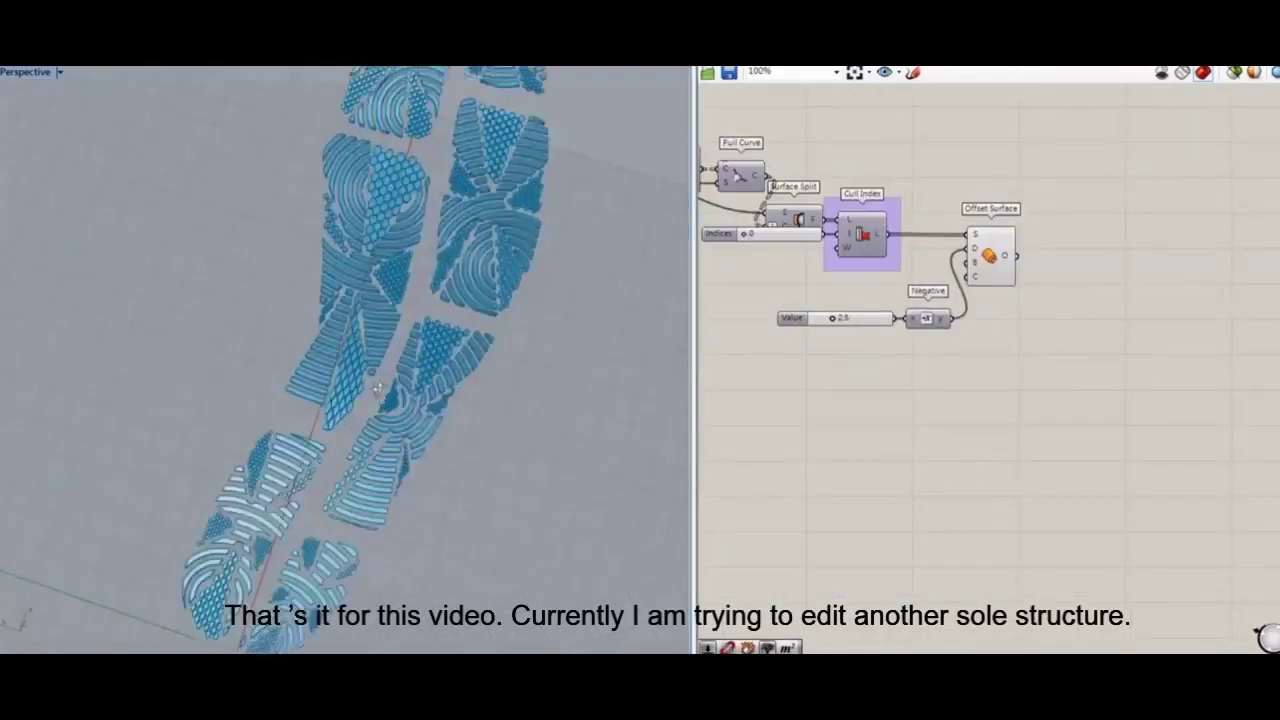
{"action": "right_click_drag", "start_coordinate": [371, 400], "coordinate": [410, 373]}
{"action": "scroll", "coordinate": [420, 445], "scroll_direction": "down", "scroll_amount": 4}
{"action": "scroll", "coordinate": [590, 475], "scroll_direction": "up", "scroll_amount": 4}
{"action": "scroll", "coordinate": [593, 477], "scroll_direction": "up", "scroll_amount": 3}
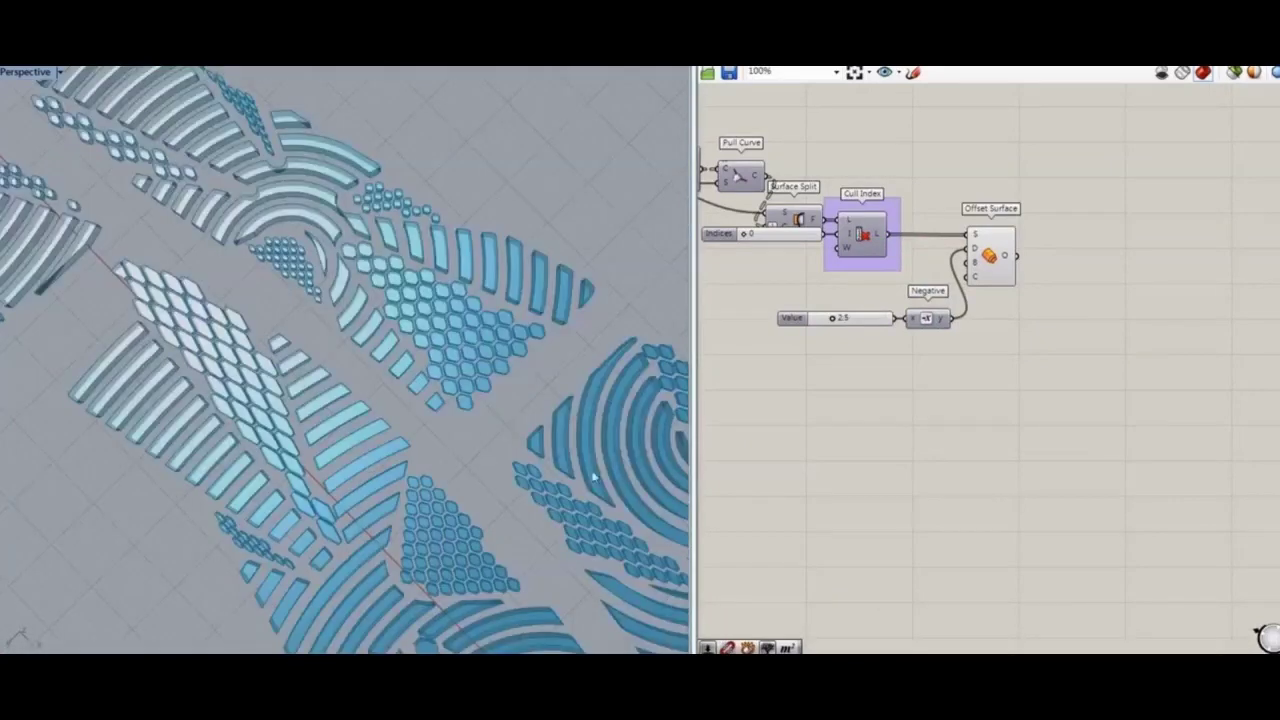
{"action": "scroll", "coordinate": [593, 477], "scroll_direction": "down", "scroll_amount": 5}
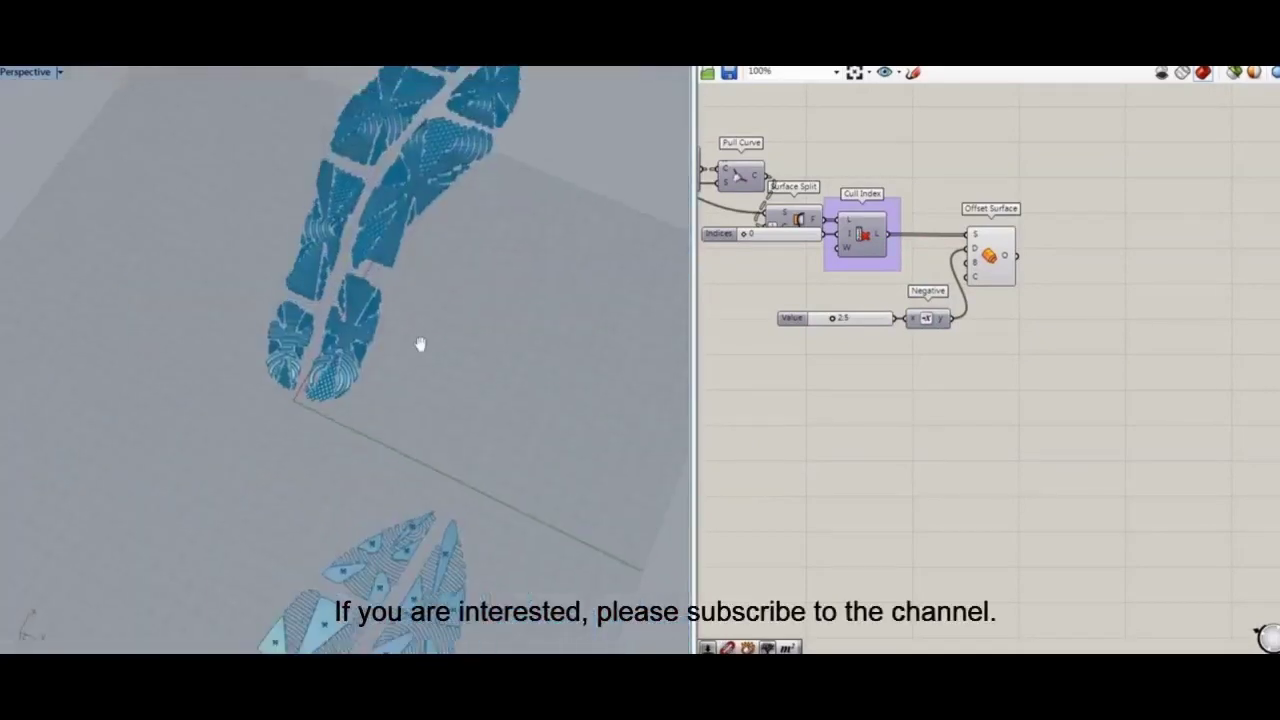